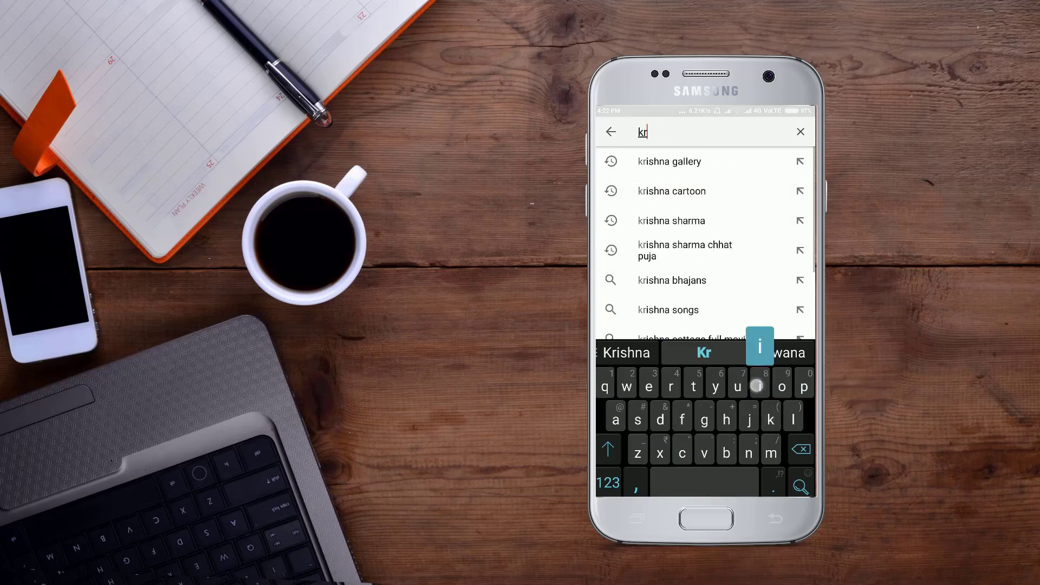
# - Search for 'krishna gallery' during the intro
pyautogui.write('ishna gallery')
pyautogui.press('Return')
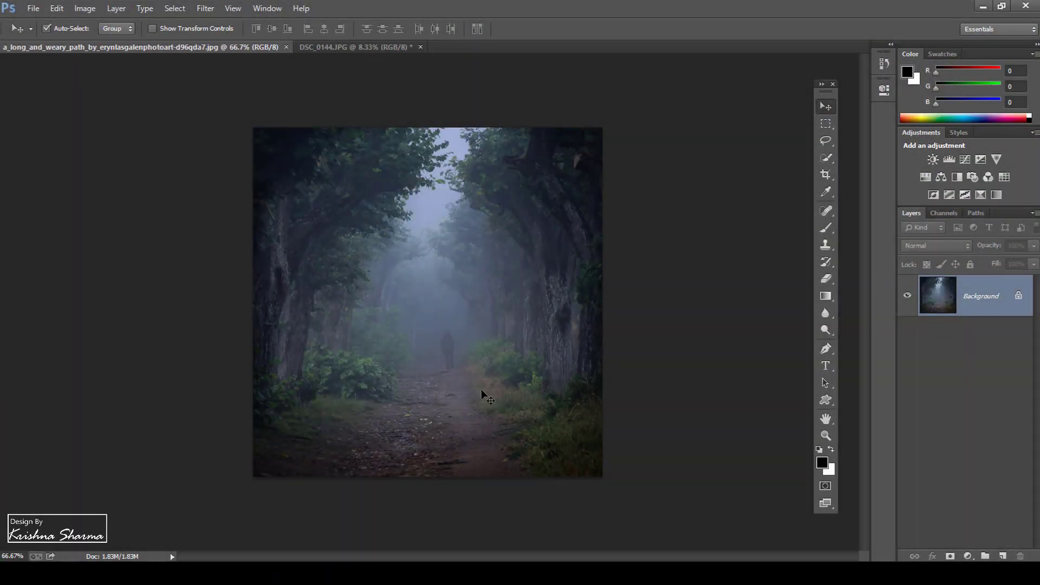
# - Create a new white 3200 × 3200 px document at 500 pixels/inch
pyautogui.click(36, 11)
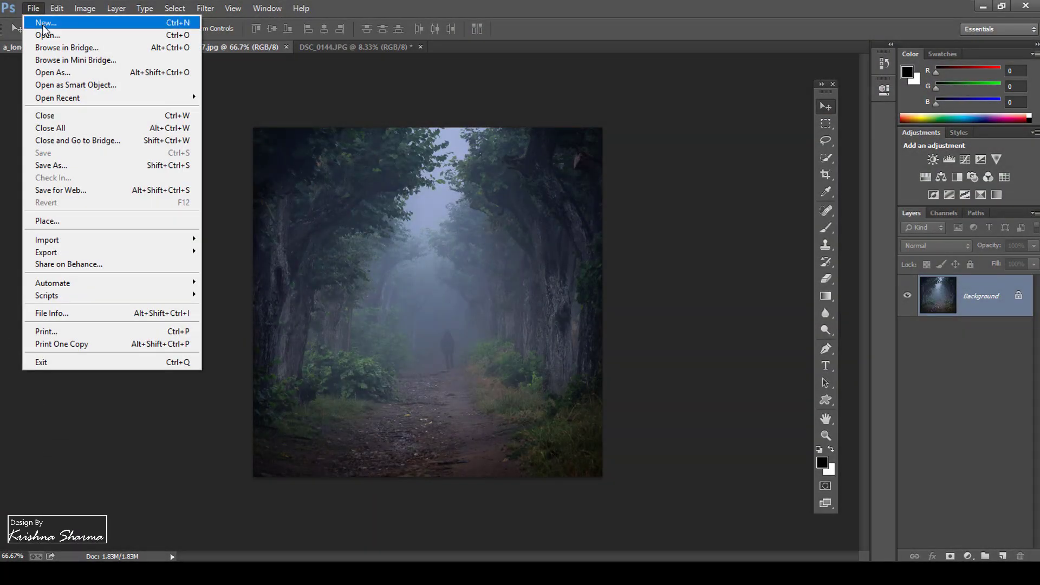
pyautogui.click(43, 24)
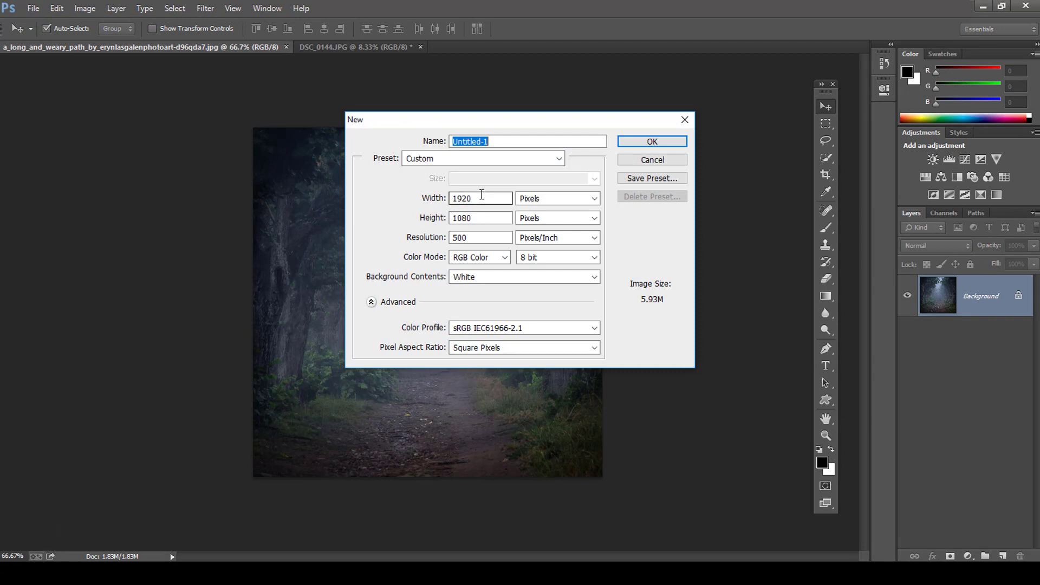
pyautogui.write('32')
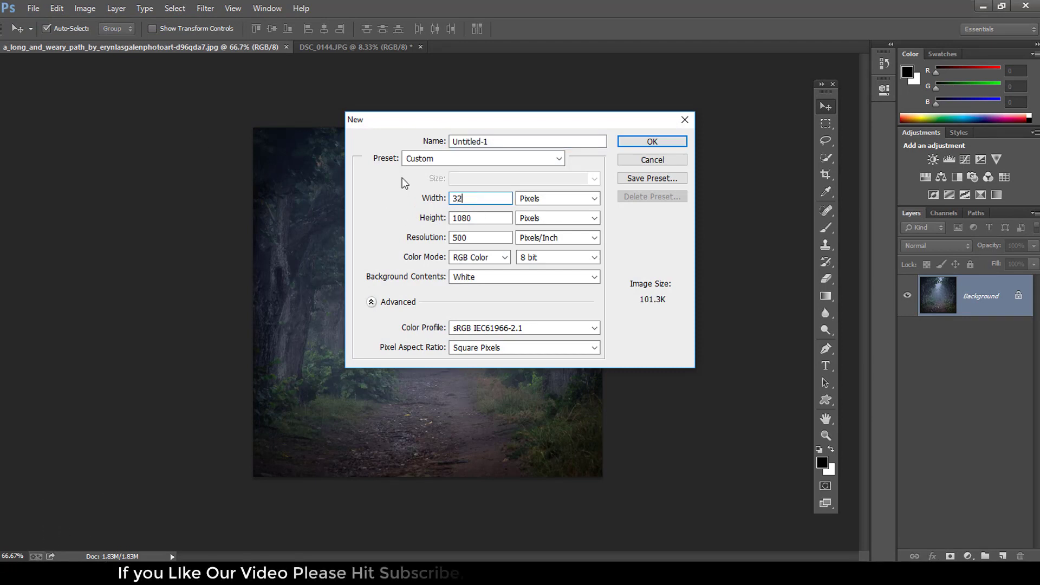
pyautogui.write('00')
pyautogui.press('Tab')
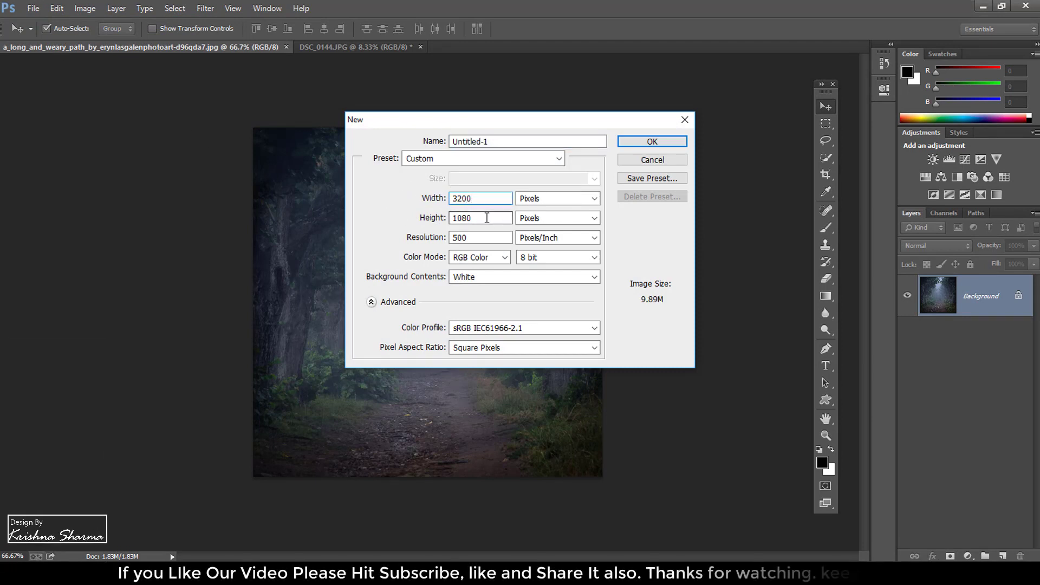
pyautogui.write('0')
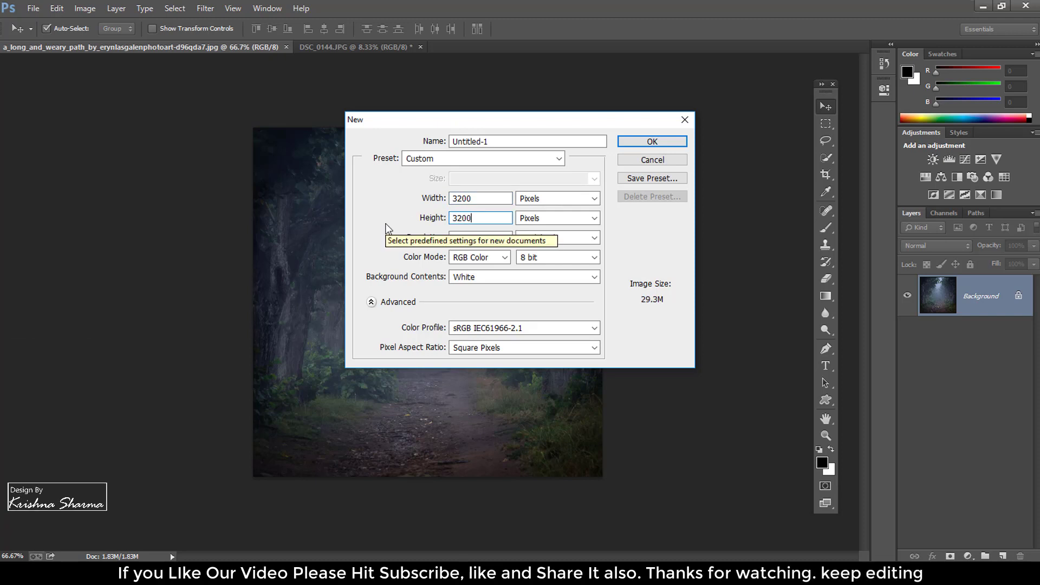
pyautogui.press('Tab')
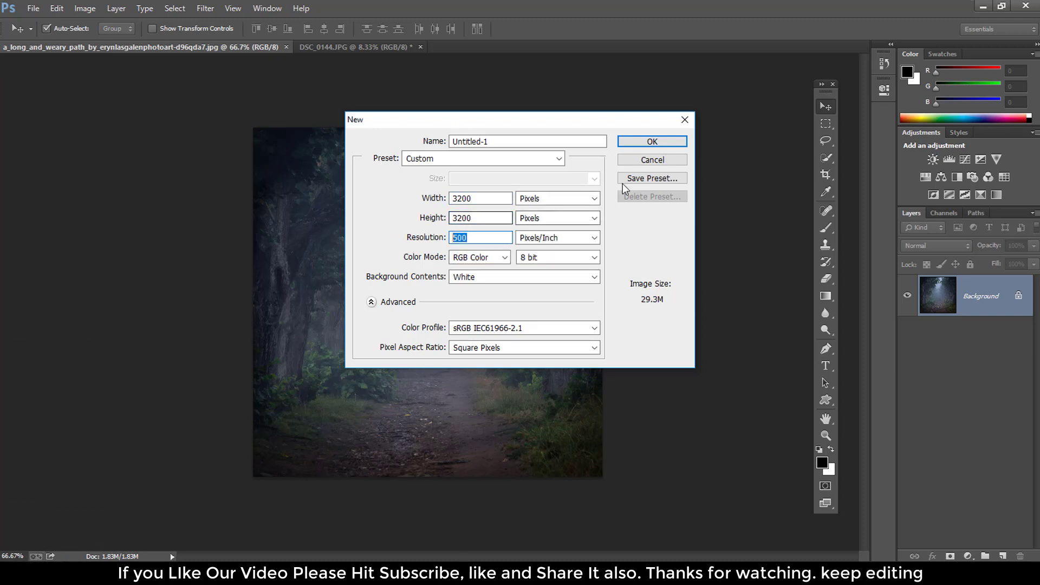
pyautogui.click(653, 143)
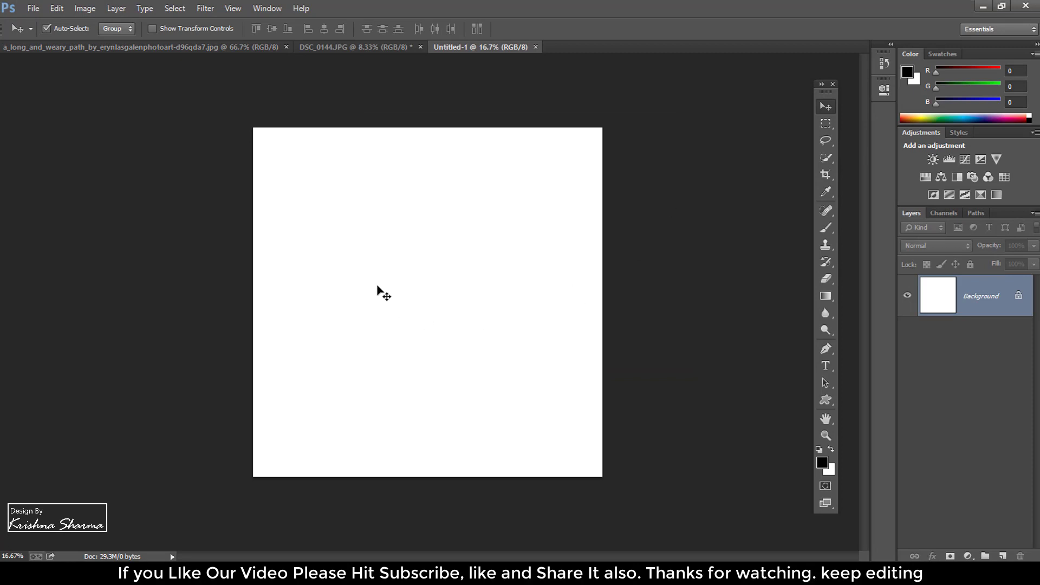
# - Copy the forest-path photo into Untitled-1 and scale it up to cover the canvas
pyautogui.click(157, 48)
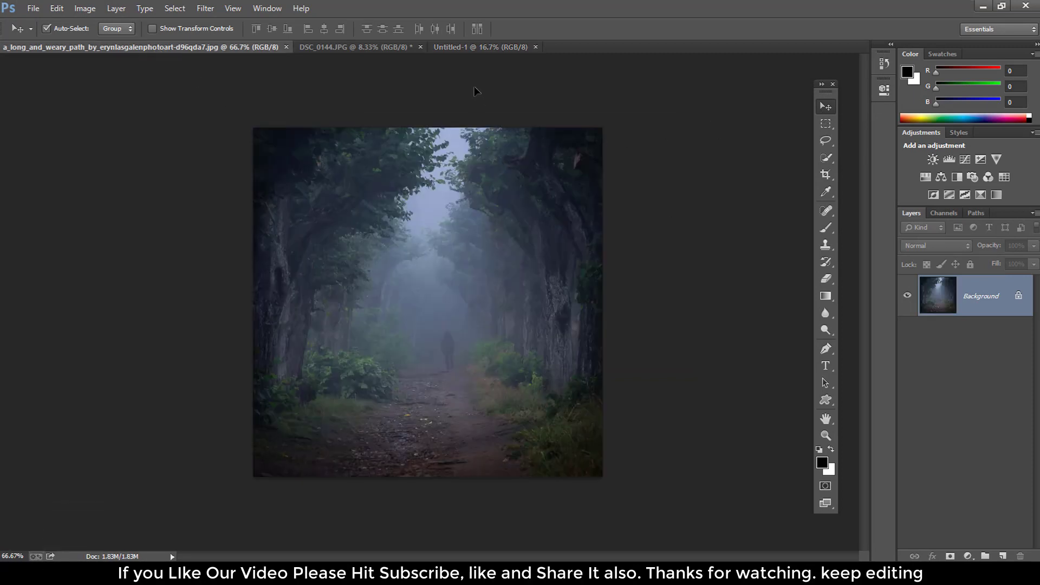
pyautogui.moveTo(469, 50)
pyautogui.mouseDown()
pyautogui.moveTo(410, 203)
pyautogui.moveTo(407, 283)
pyautogui.mouseUp()
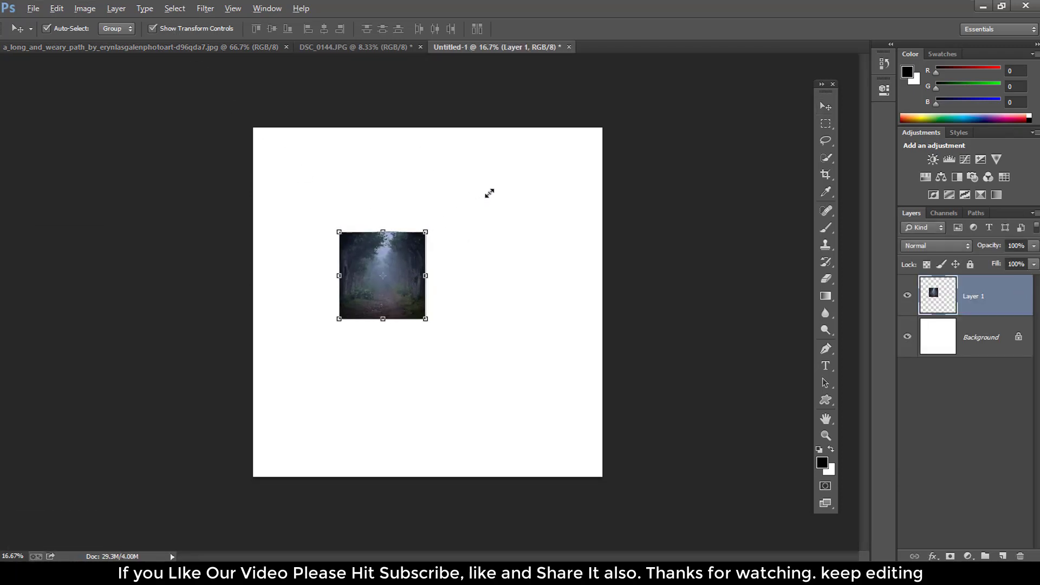
pyautogui.moveTo(489, 194); pyautogui.dragTo(609, 118)
pyautogui.moveTo(453, 200); pyautogui.dragTo(488, 222)
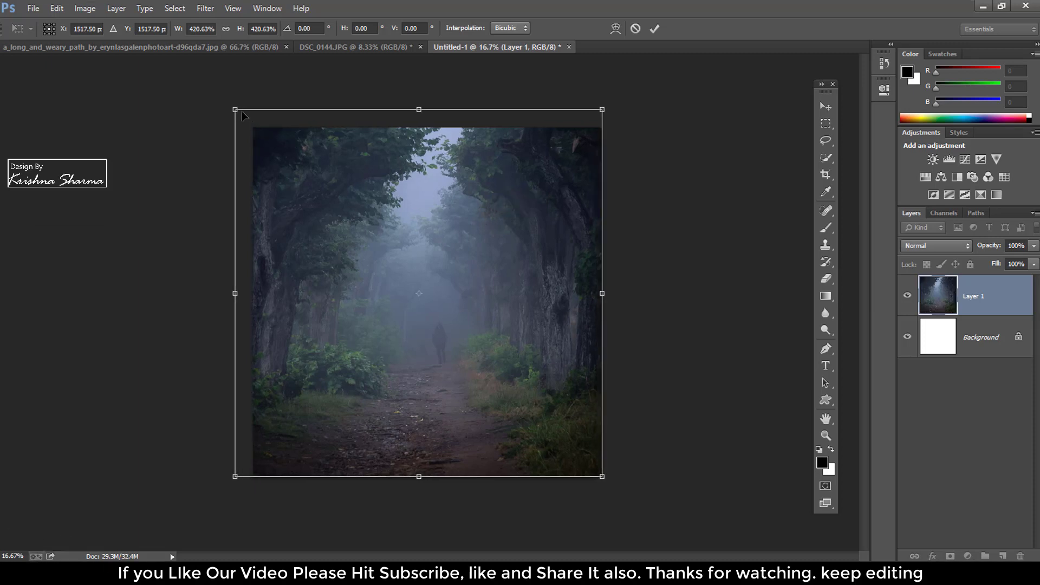
pyautogui.moveTo(236, 111); pyautogui.dragTo(255, 129)
# - Commit the roughly 400% scale on Layer 1 and hide the layer bounding box
pyautogui.click(655, 28)
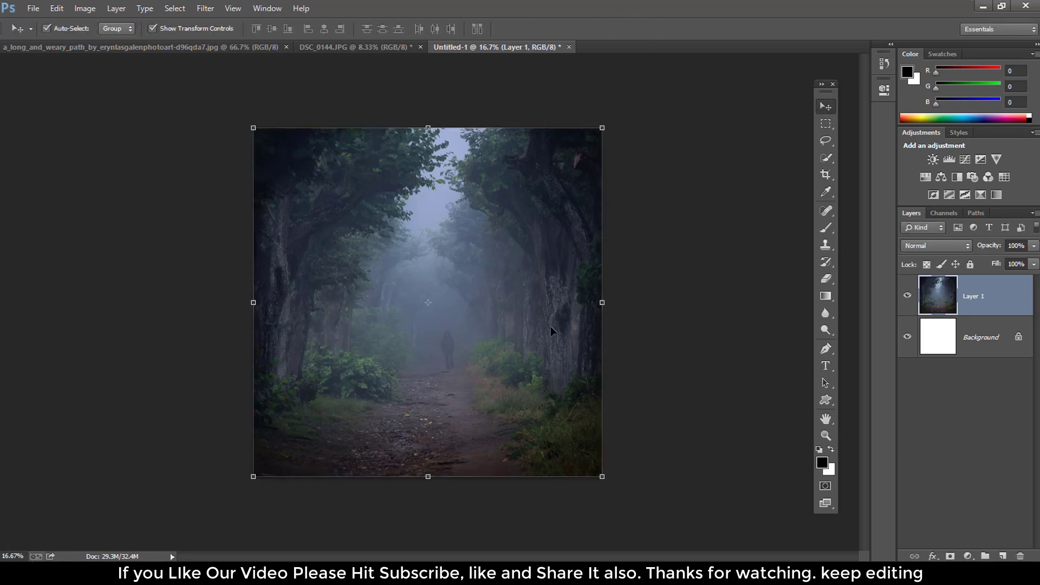
pyautogui.hotkey('ctrl', '+')
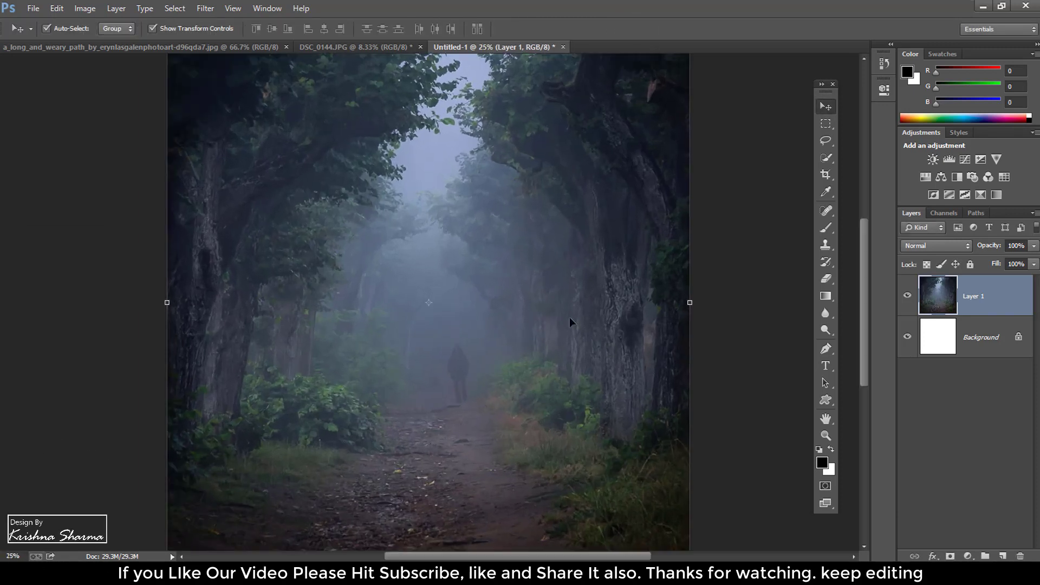
pyautogui.click(209, 31)
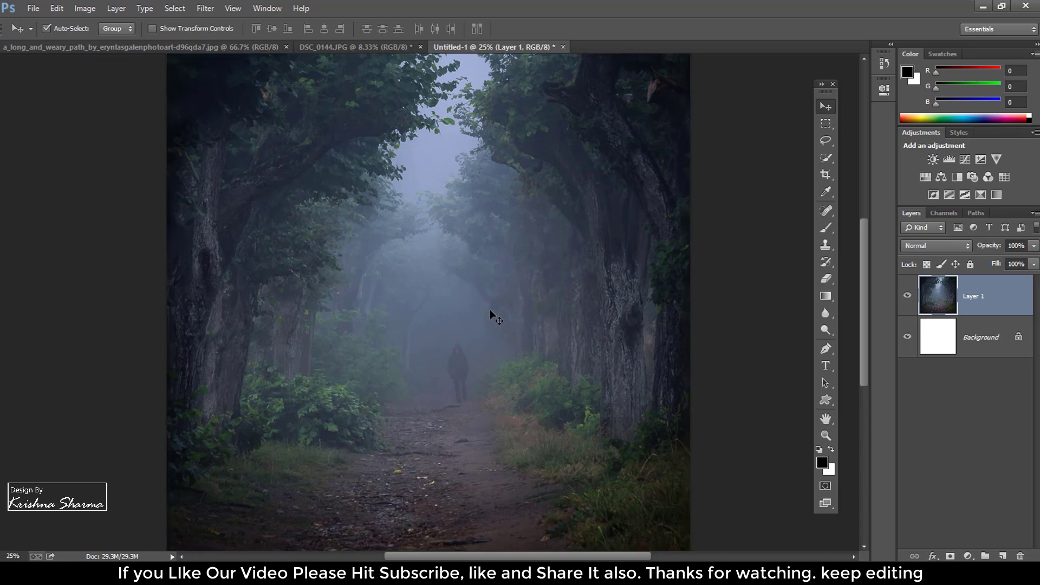
pyautogui.hotkey('ctrl', '-')
# - Zoom in on the man's photo and spot-heal a small blemish on his dark T-shirt
pyautogui.click(319, 49)
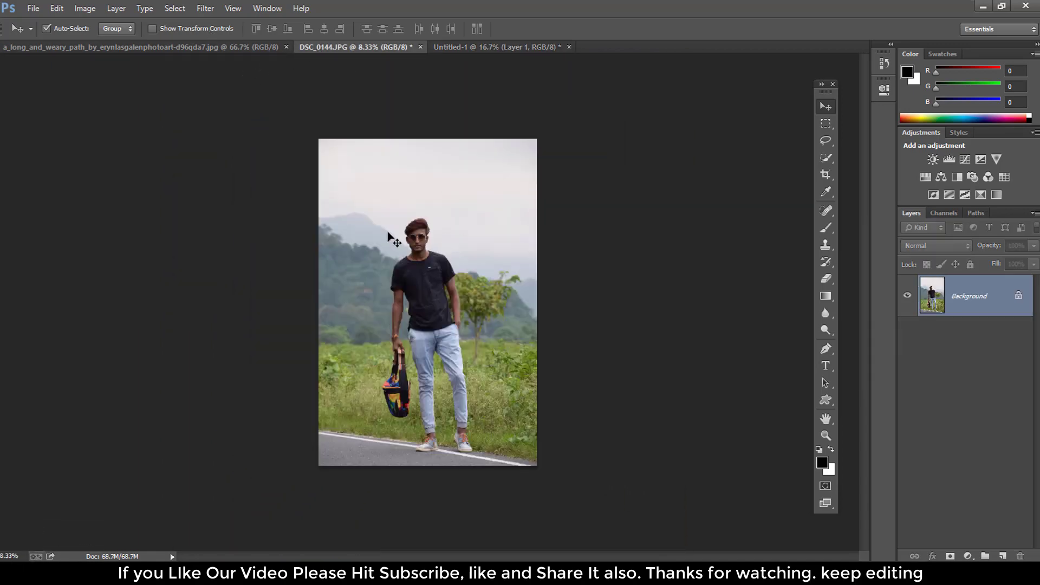
pyautogui.hotkey('ctrl', '+')
pyautogui.hotkey('ctrl', '+')
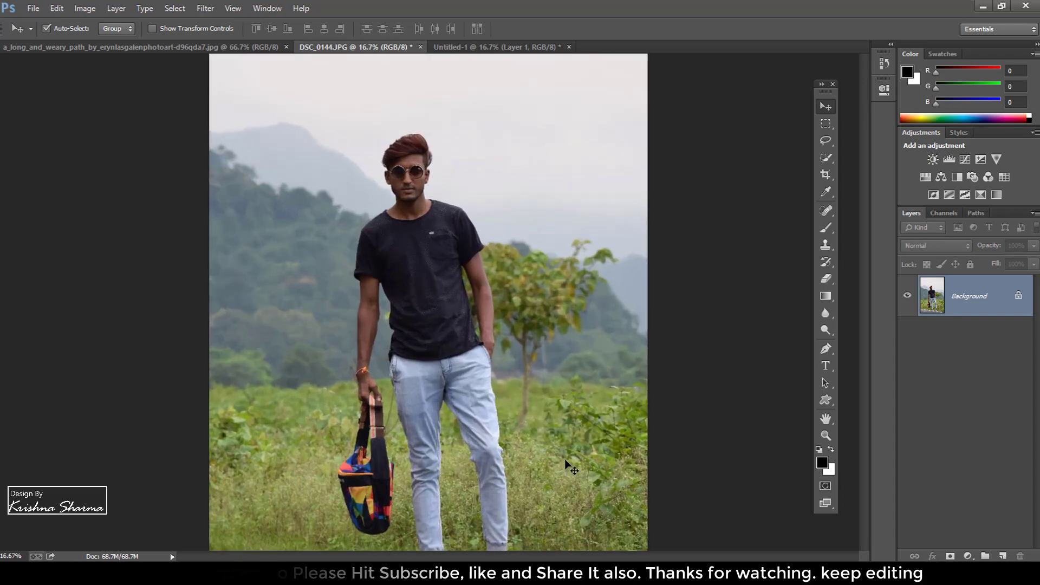
pyautogui.hotkey('ctrl', '+')
pyautogui.hotkey('ctrl', '+')
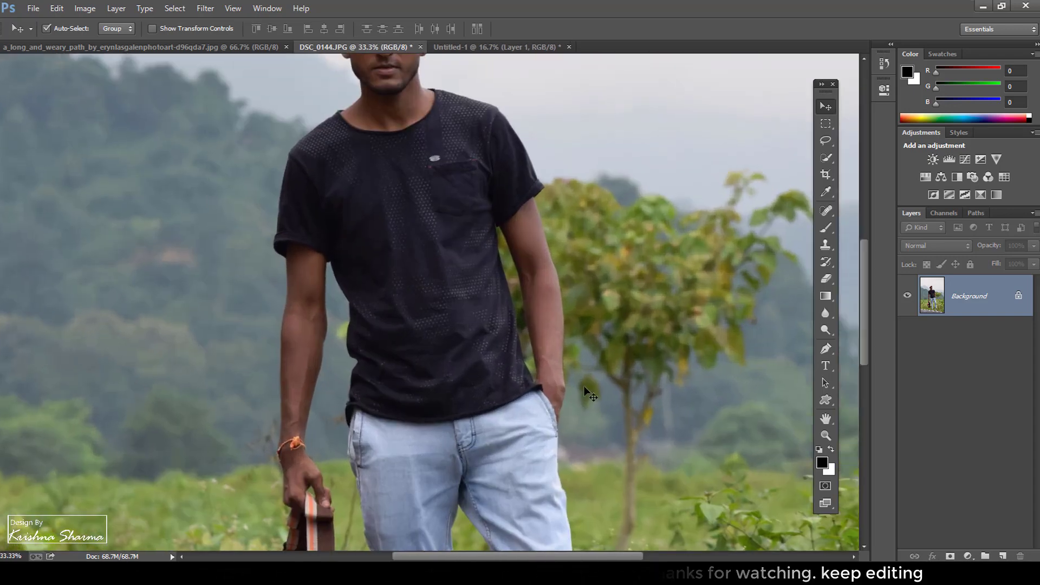
pyautogui.hotkey('ctrl', '+')
pyautogui.click(822, 227)
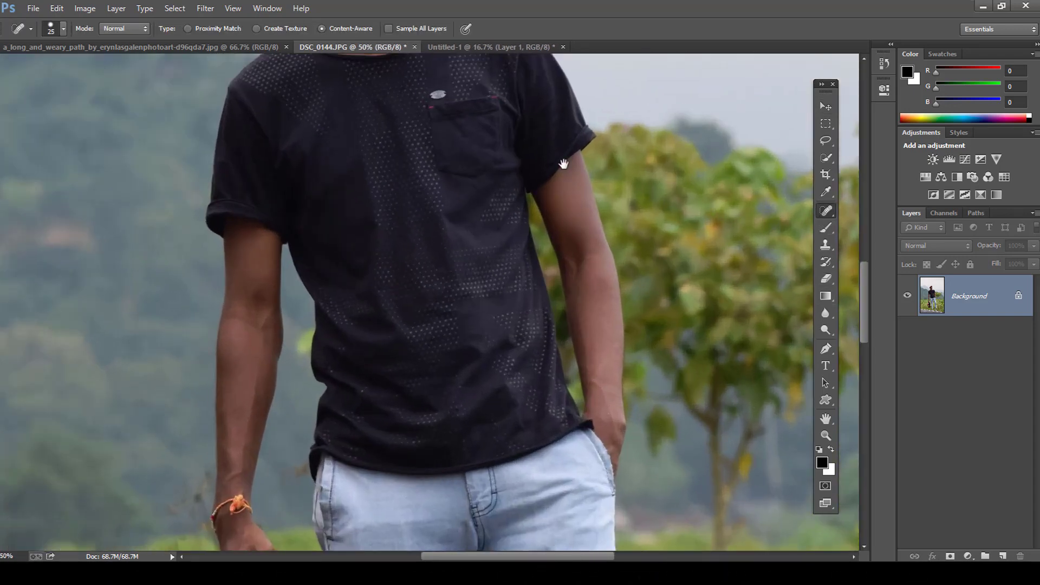
pyautogui.moveTo(569, 167); pyautogui.dragTo(549, 404)
pyautogui.moveTo(397, 182); pyautogui.dragTo(394, 182)
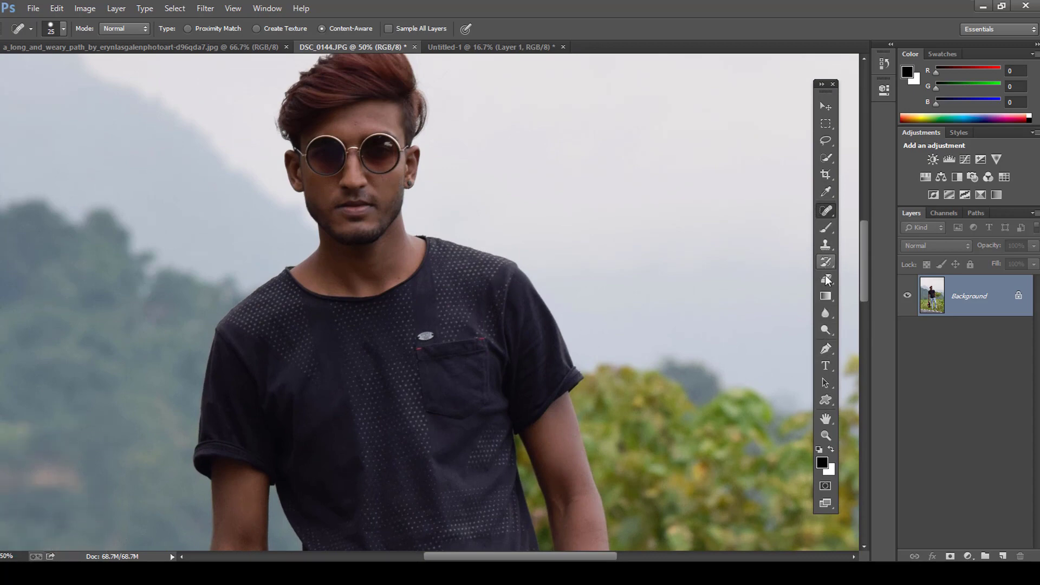
# - Start the Pen outline with anchors along the hair edge and the ear
pyautogui.scroll(3, 398, 235)
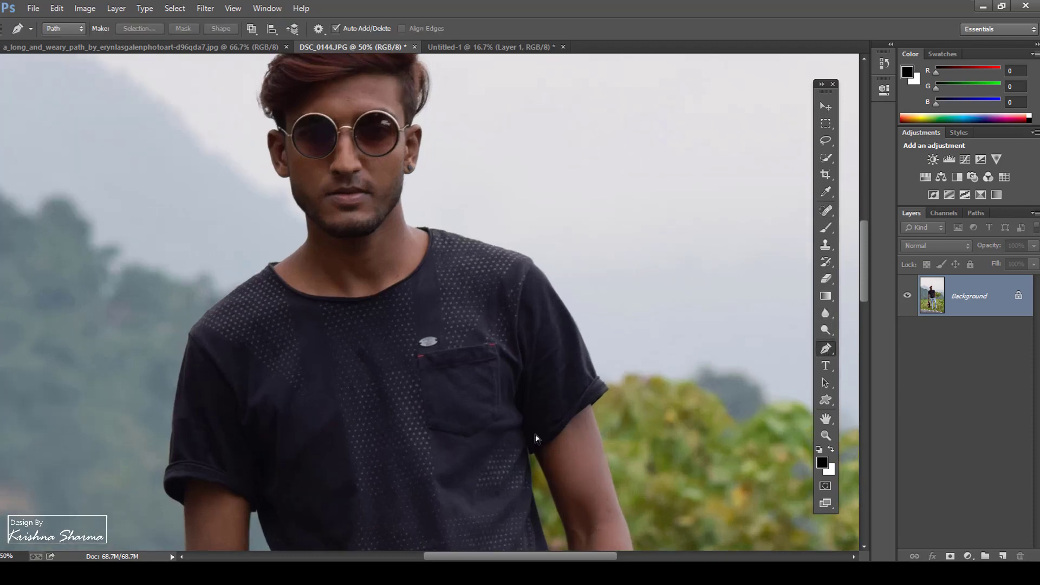
pyautogui.scroll(3, 348, 193)
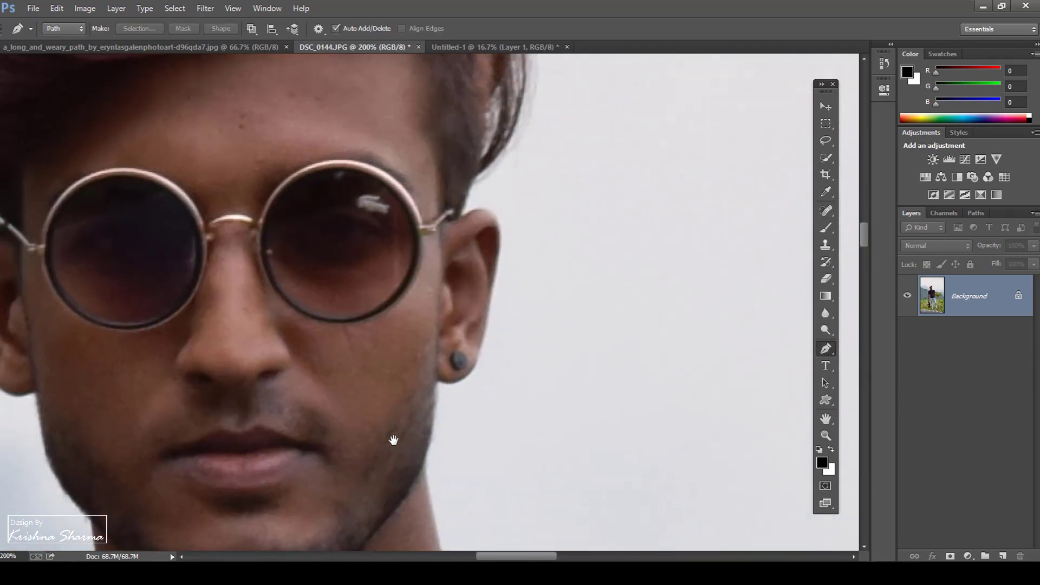
pyautogui.moveTo(395, 437)
pyautogui.mouseDown()
pyautogui.moveTo(407, 494)
pyautogui.moveTo(410, 469)
pyautogui.mouseUp()
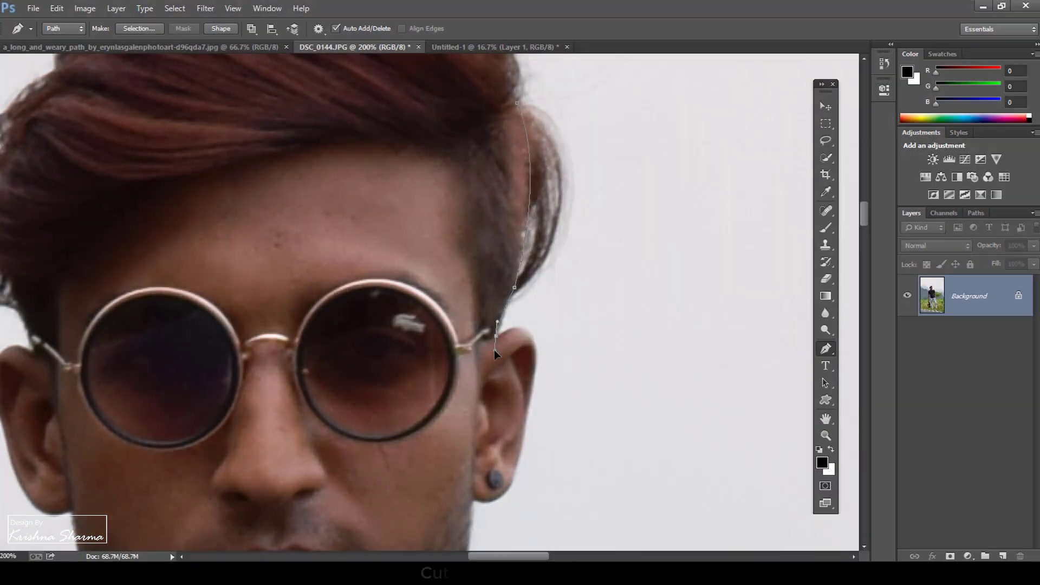
pyautogui.click(497, 337)
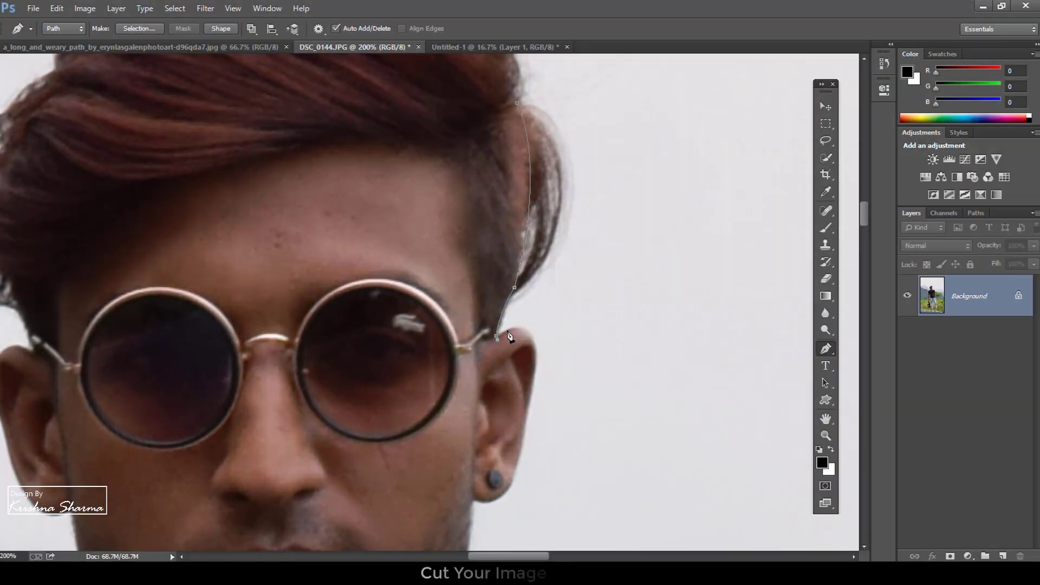
pyautogui.moveTo(535, 364); pyautogui.dragTo(530, 428)
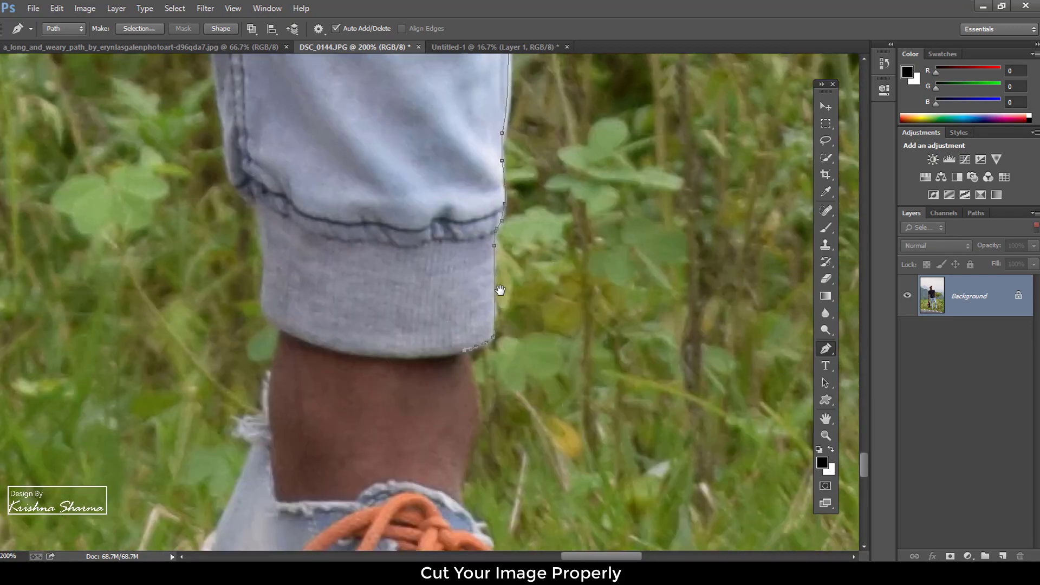
# - Trace the outline down the ankle, around the shoe toe and the sock edge
pyautogui.moveTo(500, 291); pyautogui.dragTo(519, 69)
pyautogui.moveTo(482, 250); pyautogui.dragTo(449, 297)
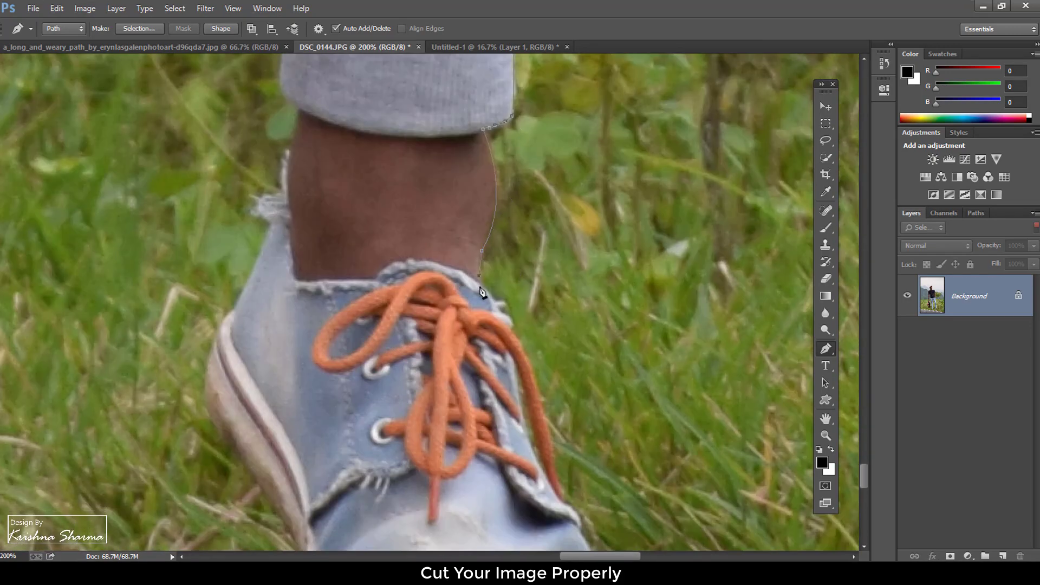
pyautogui.moveTo(514, 339); pyautogui.dragTo(472, 103)
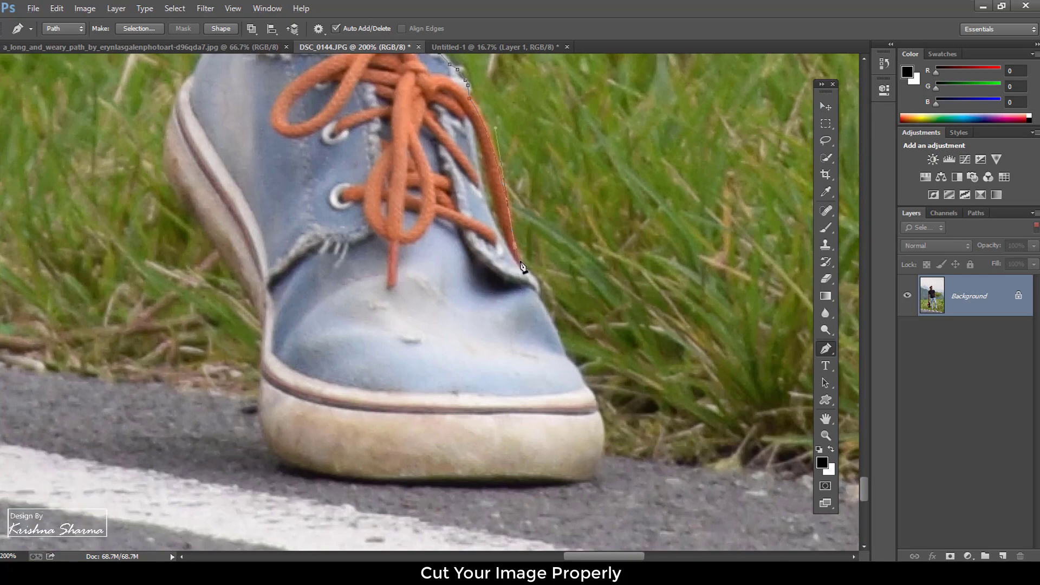
pyautogui.click(565, 357)
pyautogui.moveTo(593, 470); pyautogui.dragTo(629, 309)
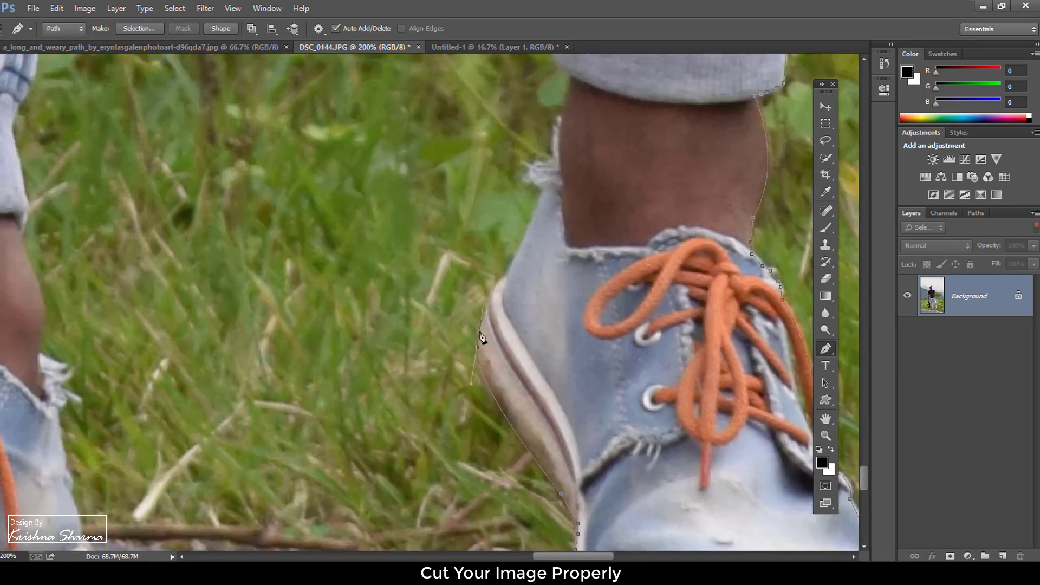
pyautogui.click(569, 86)
pyautogui.scroll(5, 562, 380)
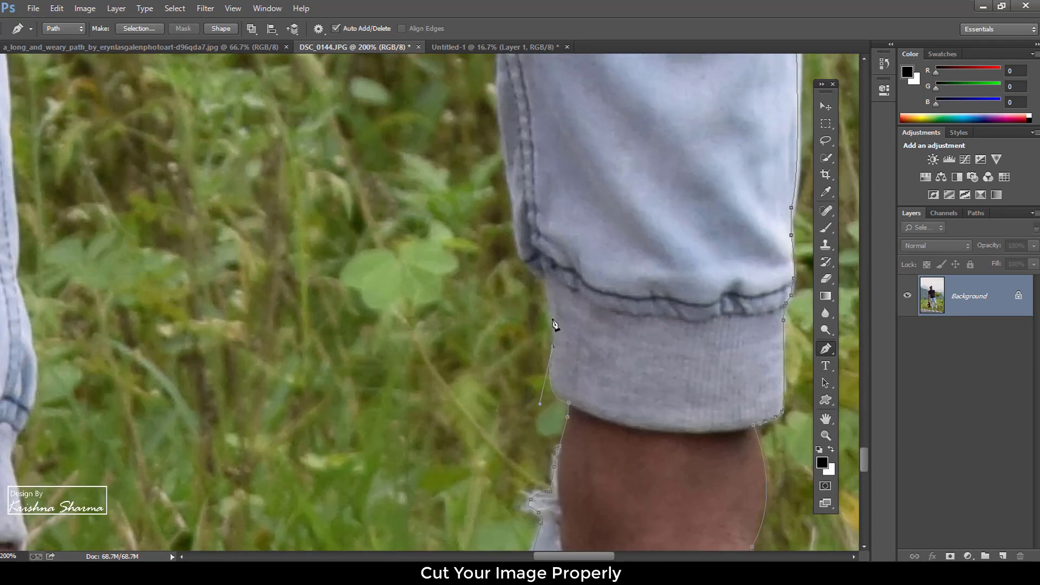
# - Add anchors up along the jeans edge
pyautogui.click(500, 100)
pyautogui.scroll(4, 509, 217)
pyautogui.scroll(3, 511, 213)
pyautogui.hscroll(-1, 510, 213)
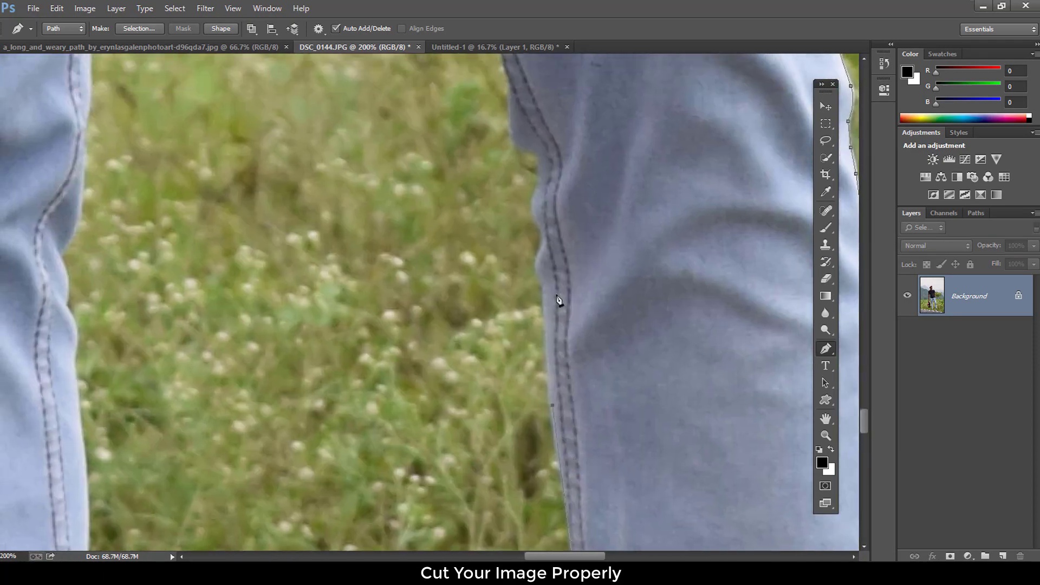
pyautogui.click(544, 177)
pyautogui.scroll(1, 545, 176)
pyautogui.scroll(1, 554, 301)
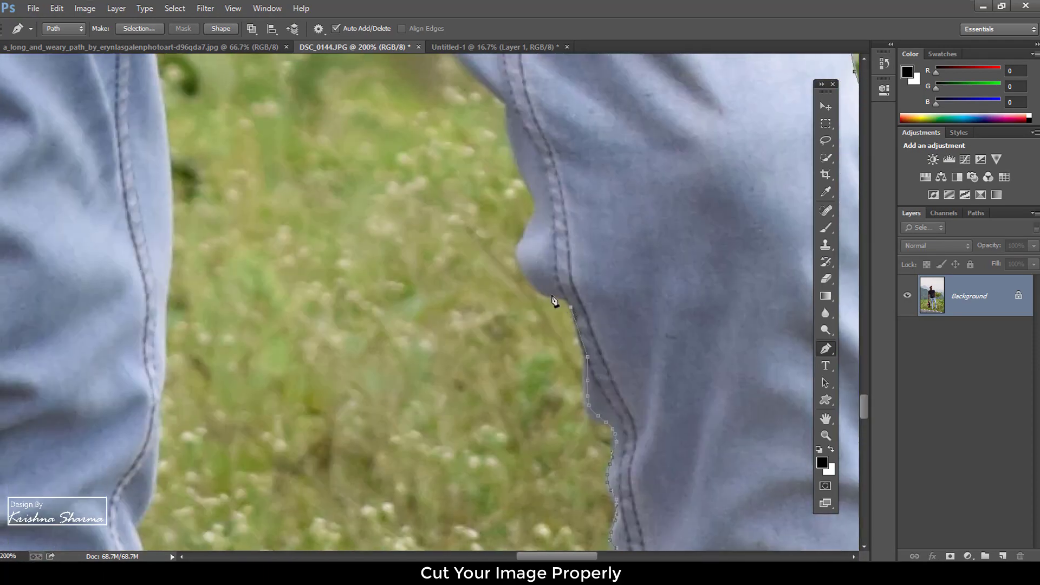
pyautogui.scroll(3, 527, 164)
pyautogui.click(542, 317)
# - Curve the path around the crotch and down the inner and lower leg edges
pyautogui.moveTo(503, 222); pyautogui.dragTo(467, 408)
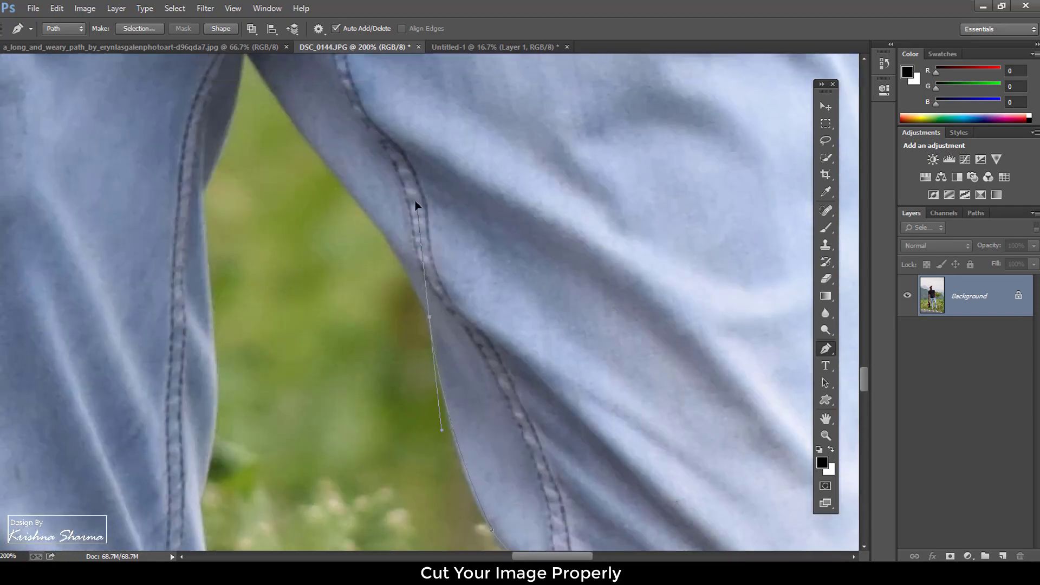
pyautogui.moveTo(302, 156); pyautogui.dragTo(380, 334)
pyautogui.click(323, 226)
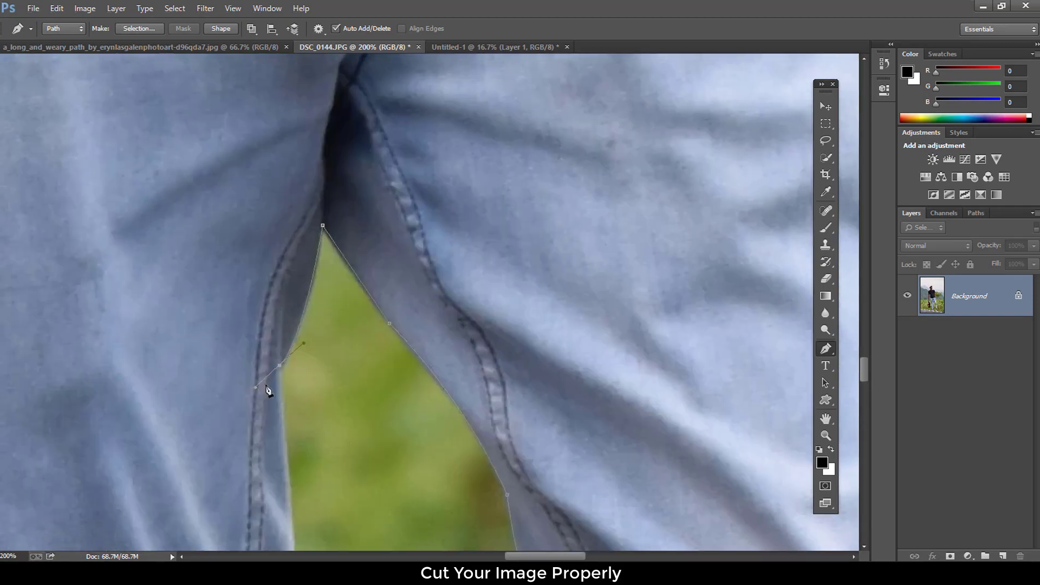
pyautogui.scroll(-5, 268, 390)
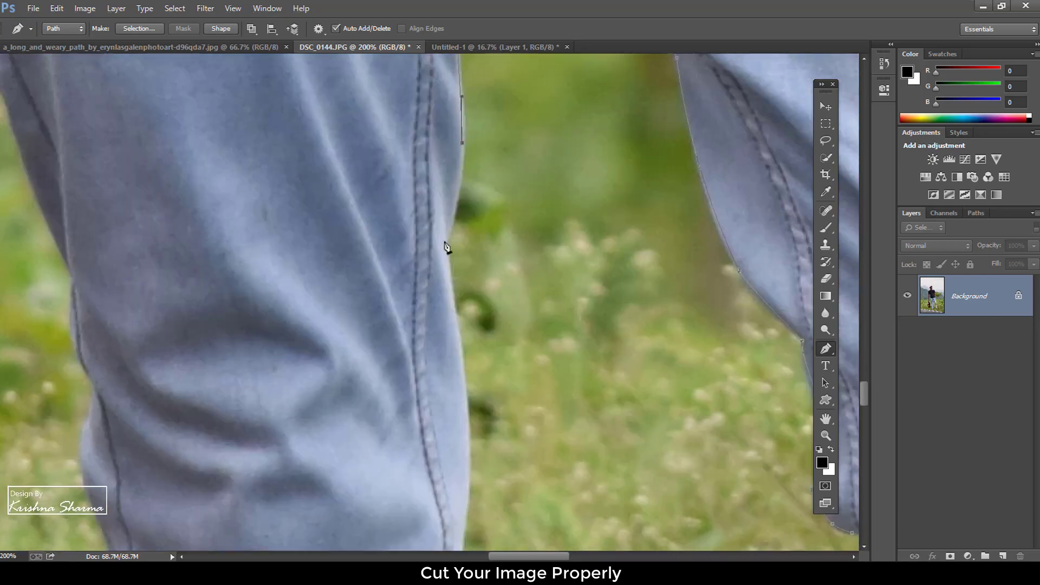
pyautogui.scroll(-3, 445, 247)
pyautogui.click(488, 309)
pyautogui.moveTo(481, 349); pyautogui.dragTo(530, 228)
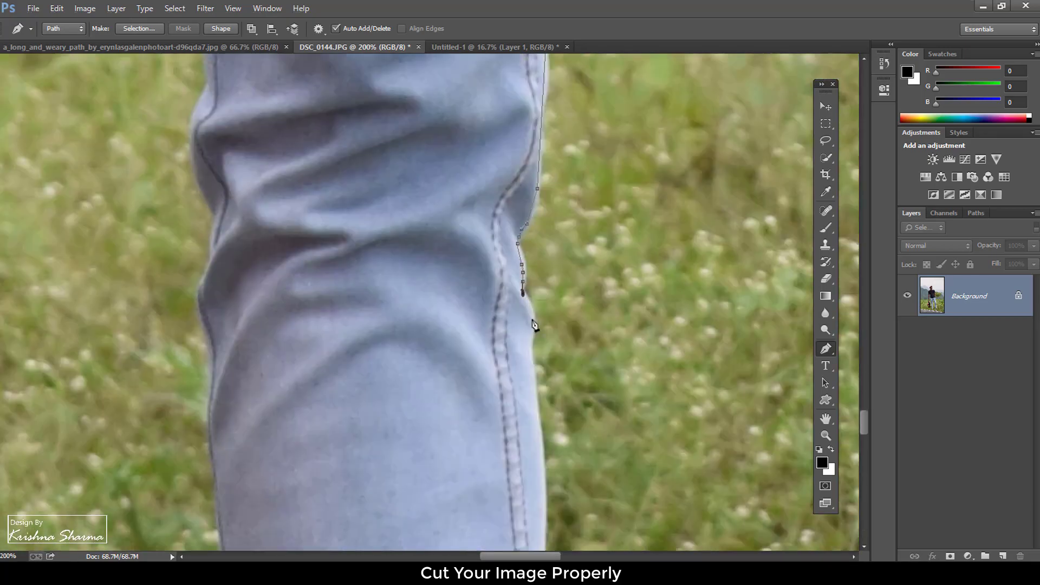
# - Extend the path down the leg's right edge and along the jeans cuff
pyautogui.scroll(-5, 533, 324)
pyautogui.scroll(-1, 576, 229)
pyautogui.click(608, 308)
pyautogui.moveTo(624, 345); pyautogui.dragTo(616, 220)
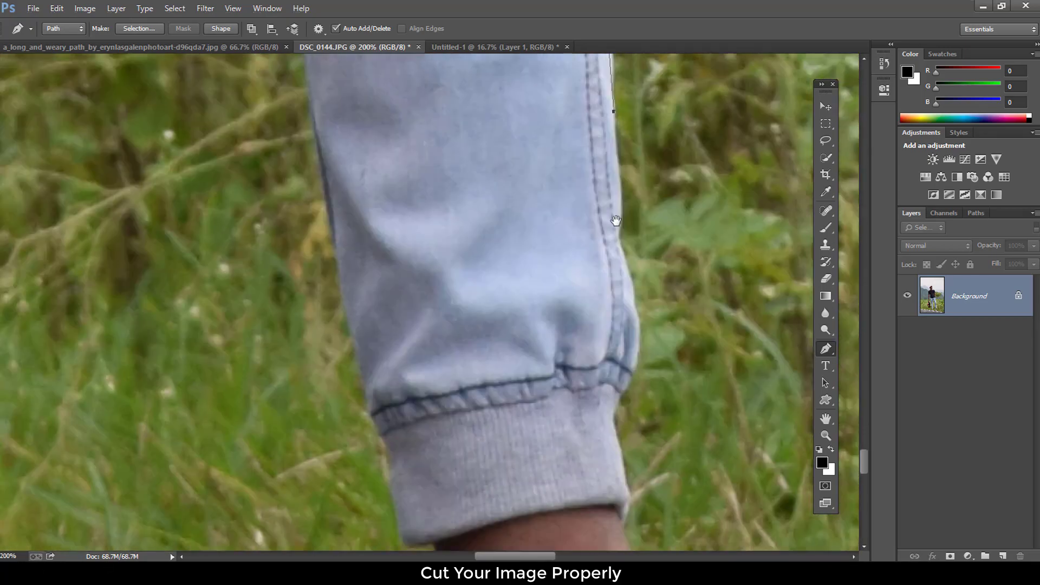
pyautogui.click(621, 413)
pyautogui.click(623, 502)
# - Outline the shoe's heel and sole bottom toward the toe
pyautogui.scroll(-5, 563, 281)
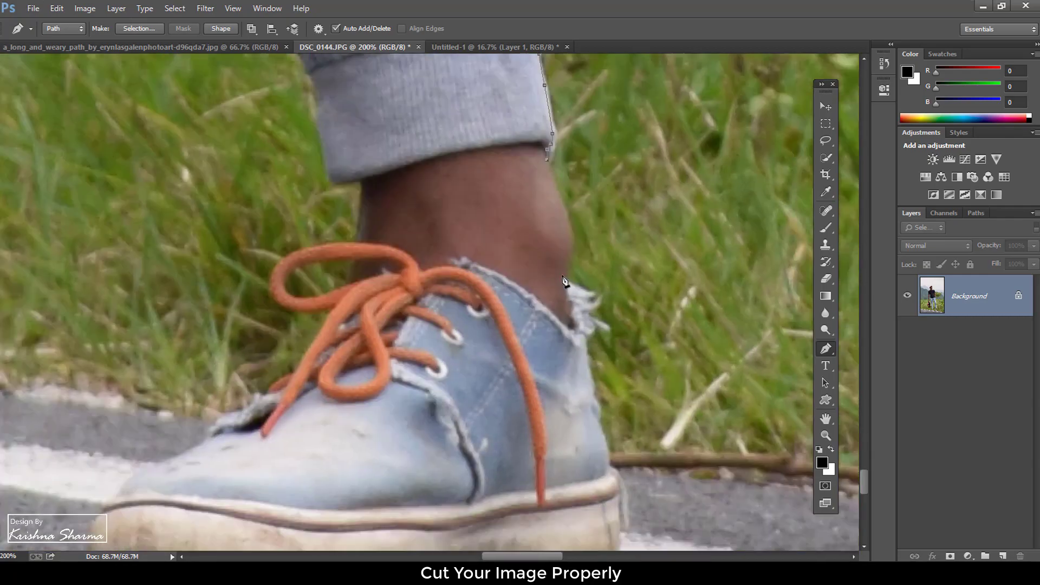
pyautogui.scroll(-5, 613, 480)
pyautogui.click(542, 157)
pyautogui.click(550, 216)
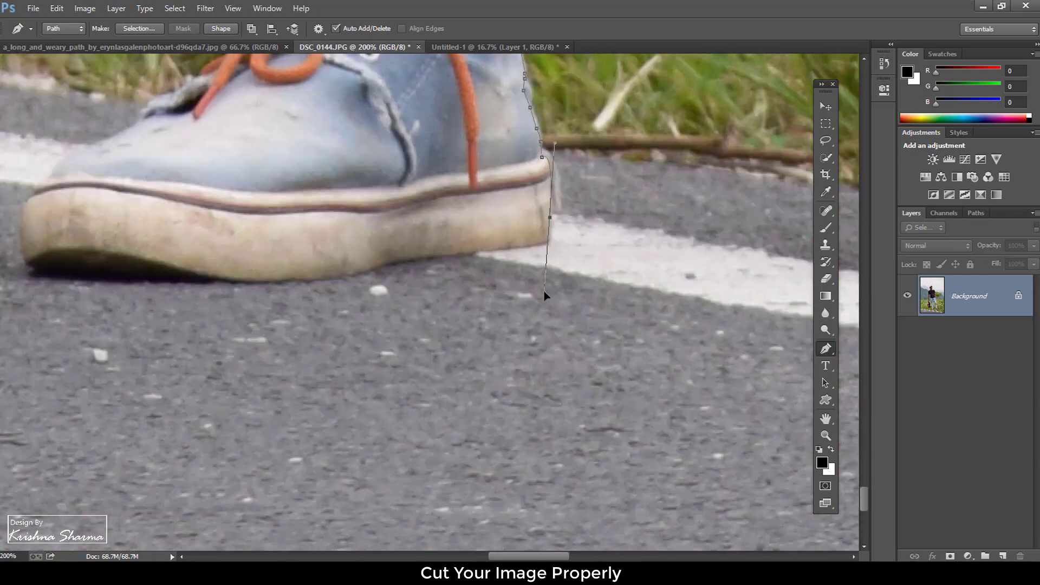
pyautogui.moveTo(359, 279); pyautogui.dragTo(537, 339)
pyautogui.click(526, 335)
pyautogui.click(339, 340)
pyautogui.click(262, 339)
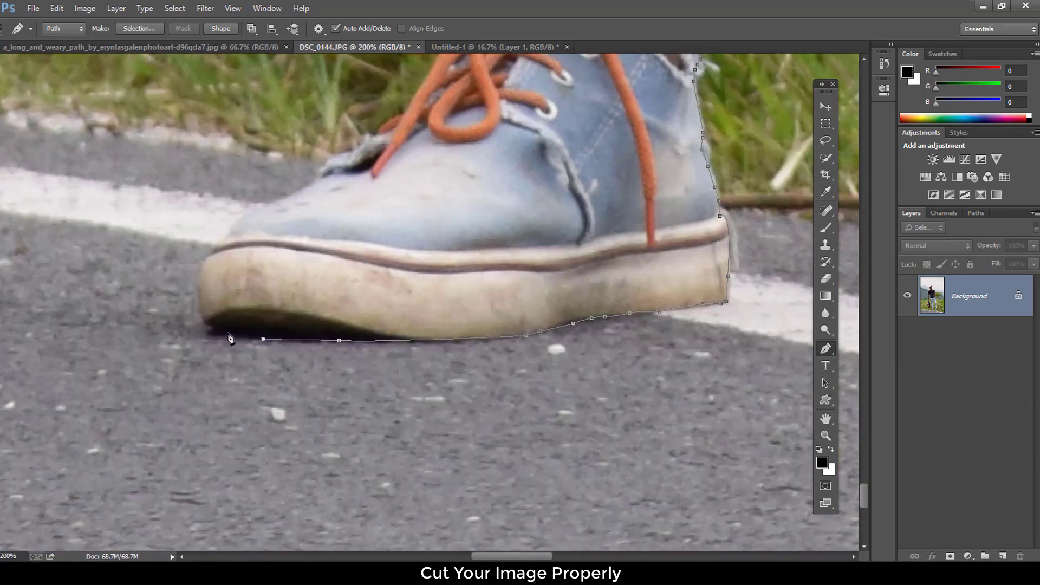
pyautogui.scroll(5, 454, 321)
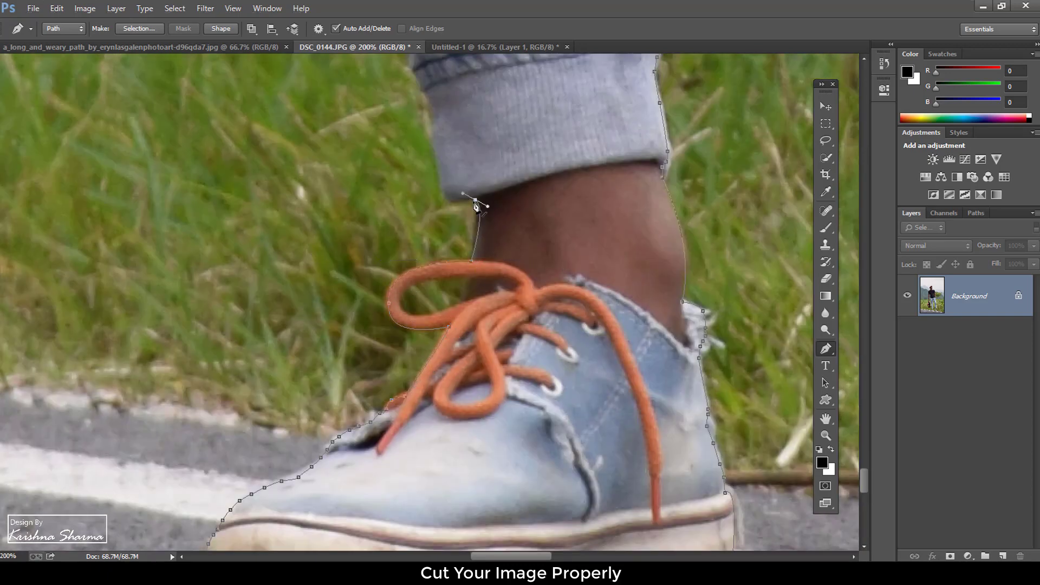
# - Trace the trouser leg edge with curved anchors from the cuff up toward the waist
pyautogui.moveTo(427, 100); pyautogui.dragTo(455, 351)
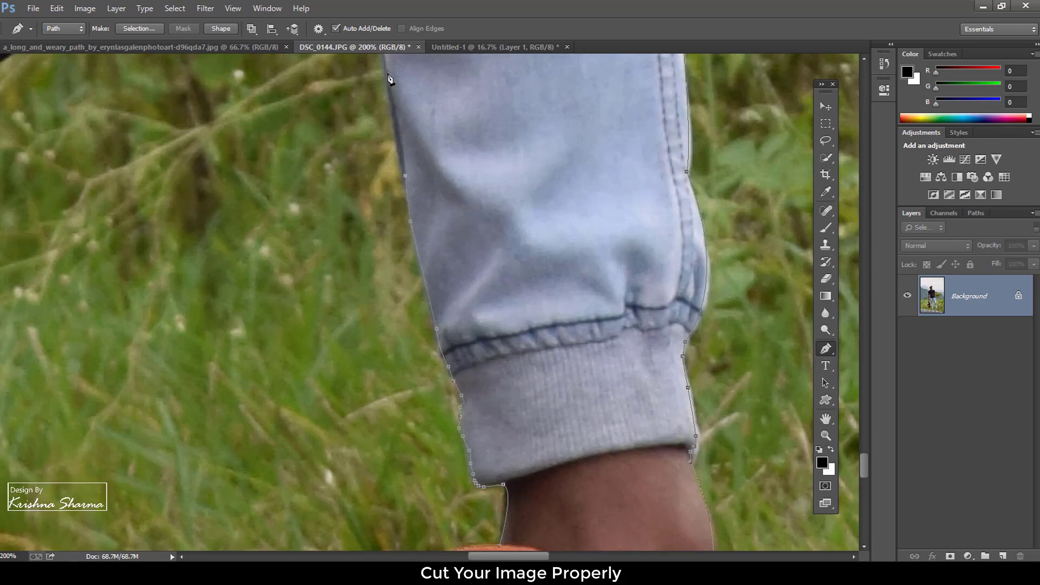
pyautogui.moveTo(389, 79)
pyautogui.mouseDown()
pyautogui.moveTo(401, 347)
pyautogui.moveTo(359, 374)
pyautogui.mouseUp()
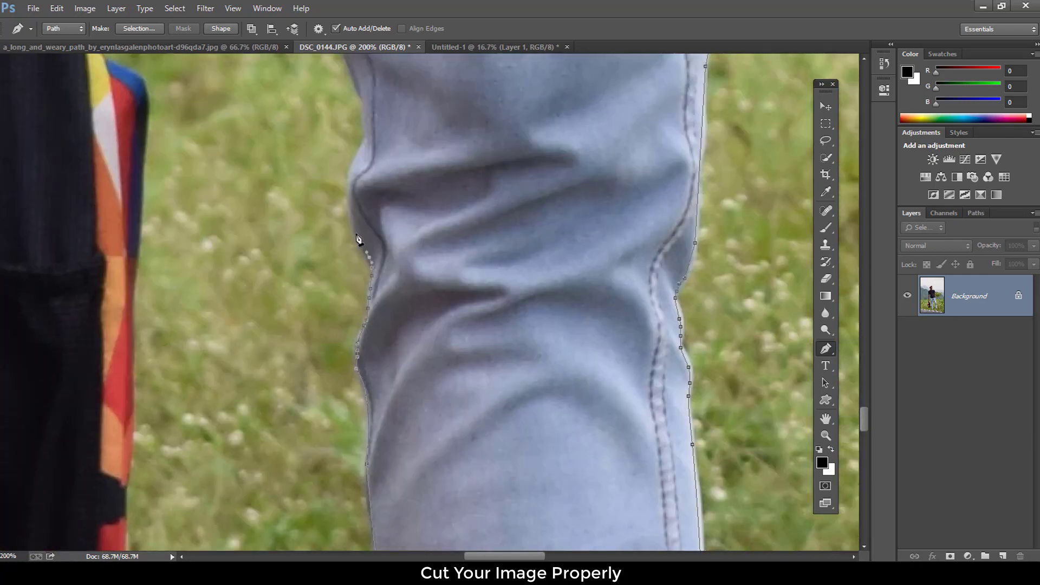
pyautogui.moveTo(357, 238); pyautogui.dragTo(401, 510)
pyautogui.moveTo(407, 352); pyautogui.dragTo(466, 521)
pyautogui.moveTo(444, 401); pyautogui.dragTo(466, 380)
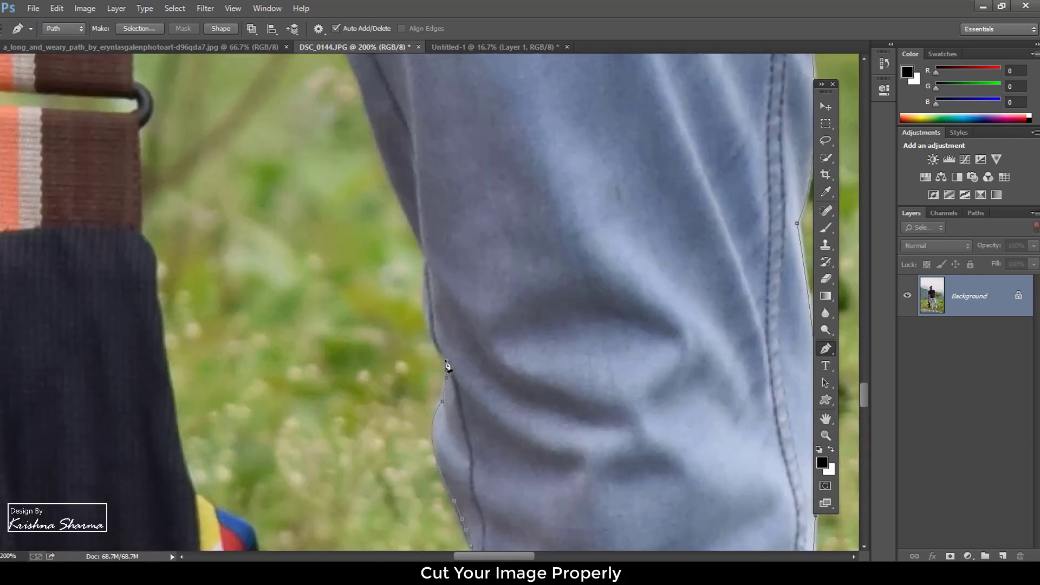
pyautogui.moveTo(475, 297); pyautogui.dragTo(538, 409)
pyautogui.moveTo(405, 220)
pyautogui.mouseDown()
pyautogui.moveTo(399, 188)
pyautogui.moveTo(401, 320)
pyautogui.mouseUp()
pyautogui.moveTo(385, 261); pyautogui.dragTo(392, 241)
pyautogui.moveTo(362, 149); pyautogui.dragTo(370, 311)
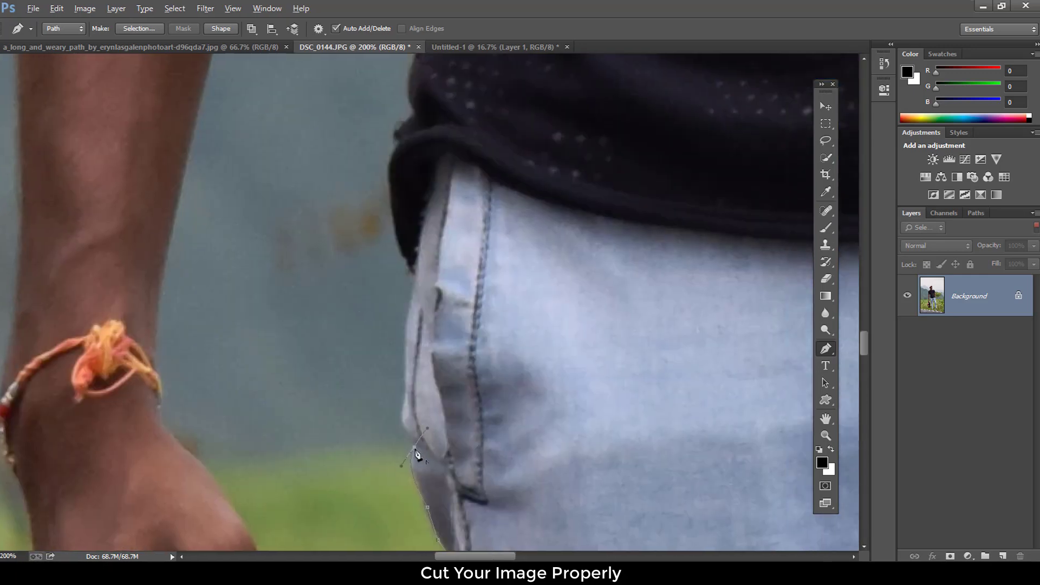
# - Follow the shirt hem and the shirt's side edge with curved anchors
pyautogui.moveTo(407, 355); pyautogui.dragTo(362, 468)
pyautogui.moveTo(372, 228); pyautogui.dragTo(398, 219)
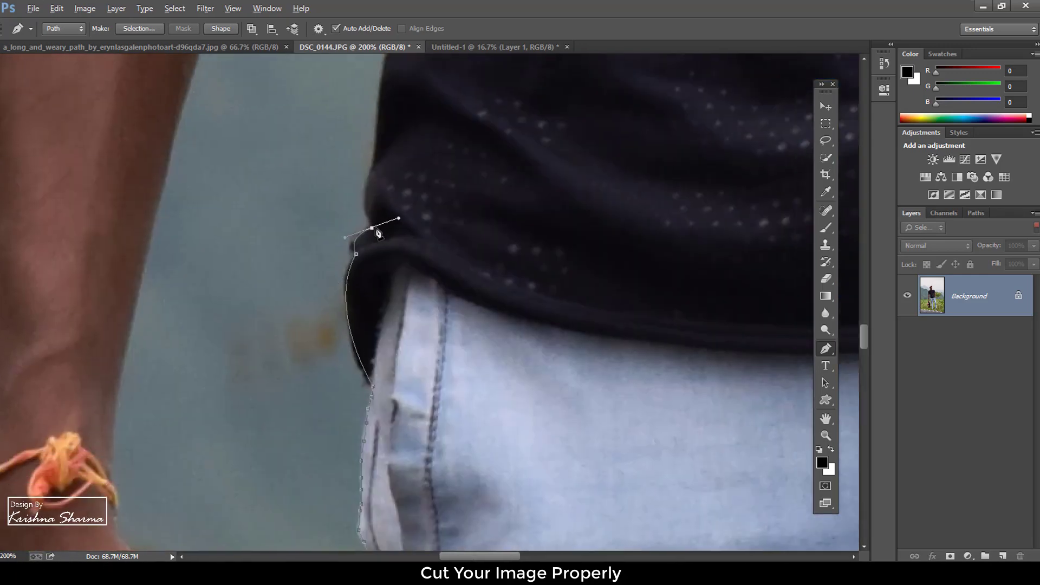
pyautogui.moveTo(386, 93); pyautogui.dragTo(346, 342)
pyautogui.moveTo(316, 309); pyautogui.dragTo(316, 434)
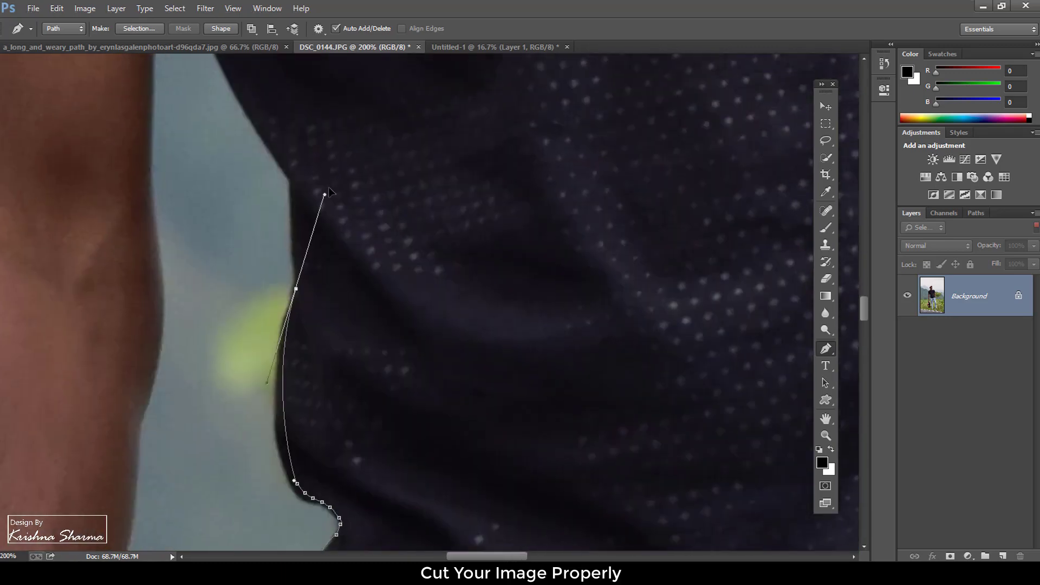
pyautogui.click(286, 174)
pyautogui.moveTo(320, 267); pyautogui.dragTo(441, 531)
pyautogui.moveTo(298, 202); pyautogui.dragTo(282, 214)
pyautogui.scroll(-3, 281, 351)
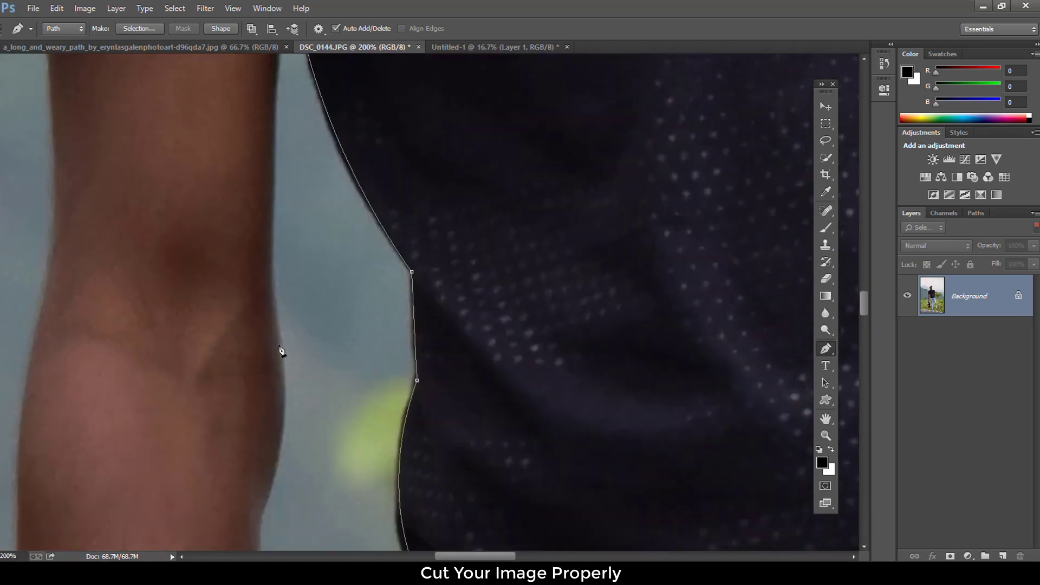
# - Trace along the forearm, wrist and hand edge to the knuckles
pyautogui.moveTo(300, 427)
pyautogui.mouseDown()
pyautogui.moveTo(367, 170)
pyautogui.moveTo(438, 78)
pyautogui.mouseUp()
pyautogui.click(407, 133)
pyautogui.moveTo(366, 347); pyautogui.dragTo(327, 433)
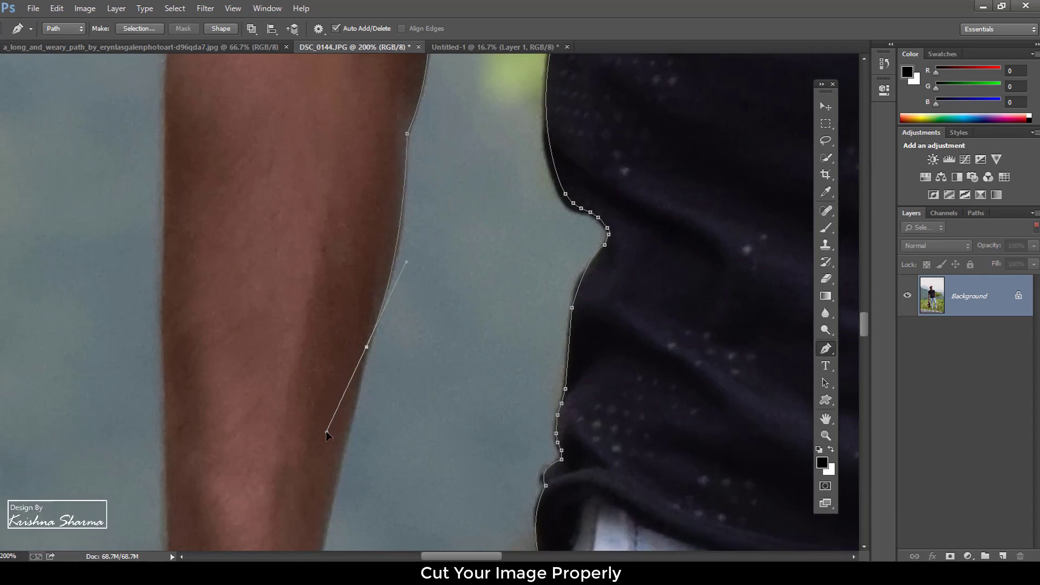
pyautogui.moveTo(342, 468); pyautogui.dragTo(433, 108)
pyautogui.moveTo(389, 345); pyautogui.dragTo(391, 369)
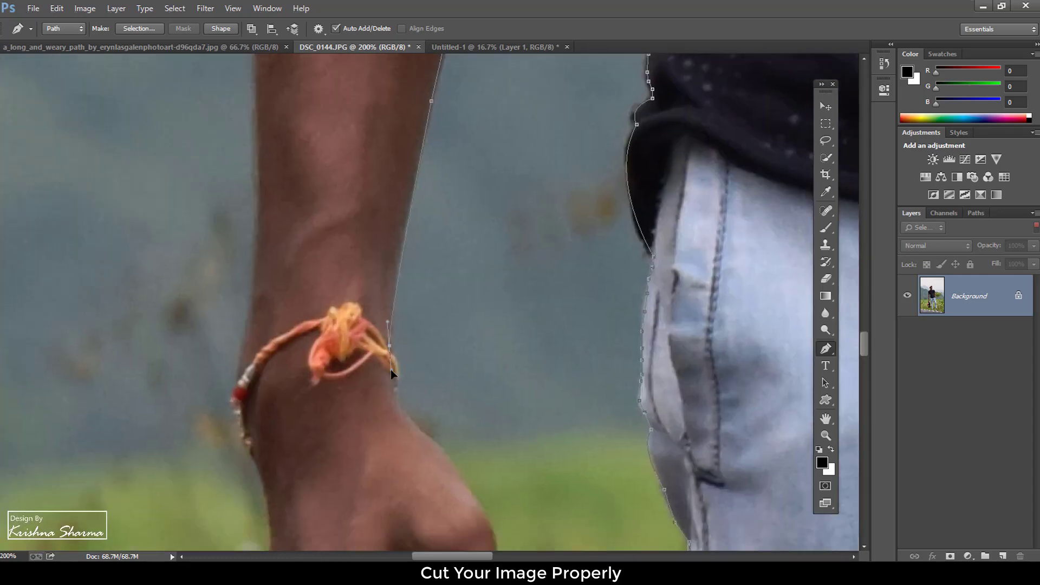
pyautogui.click(439, 450)
pyautogui.click(456, 471)
pyautogui.click(468, 491)
pyautogui.click(479, 510)
pyautogui.moveTo(484, 517); pyautogui.dragTo(388, 189)
# - Outline the thumb and run the path down the strap past the buckle
pyautogui.click(449, 350)
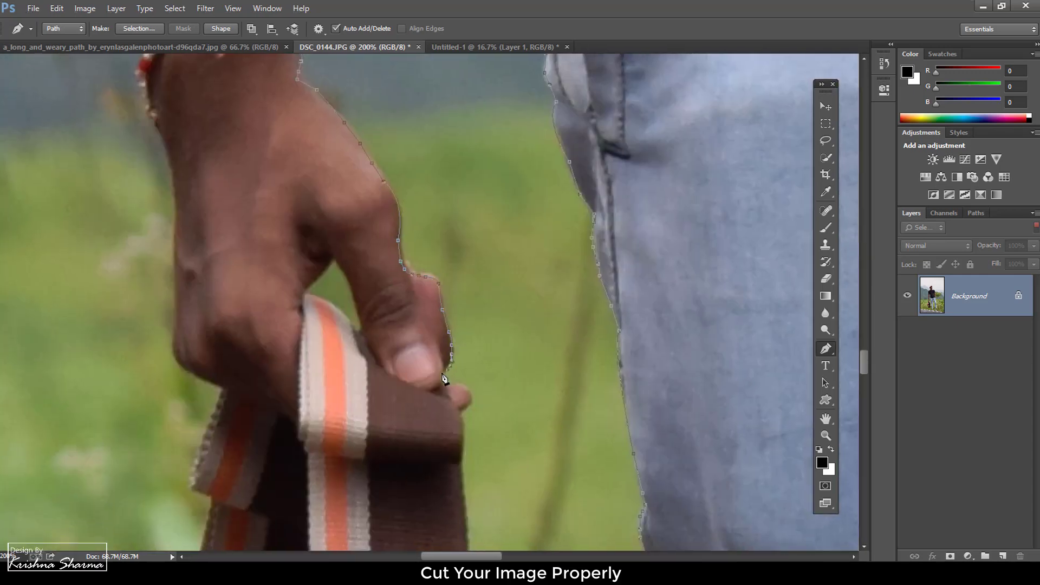
pyautogui.click(439, 374)
pyautogui.click(443, 387)
pyautogui.moveTo(455, 404); pyautogui.dragTo(412, 157)
pyautogui.click(424, 371)
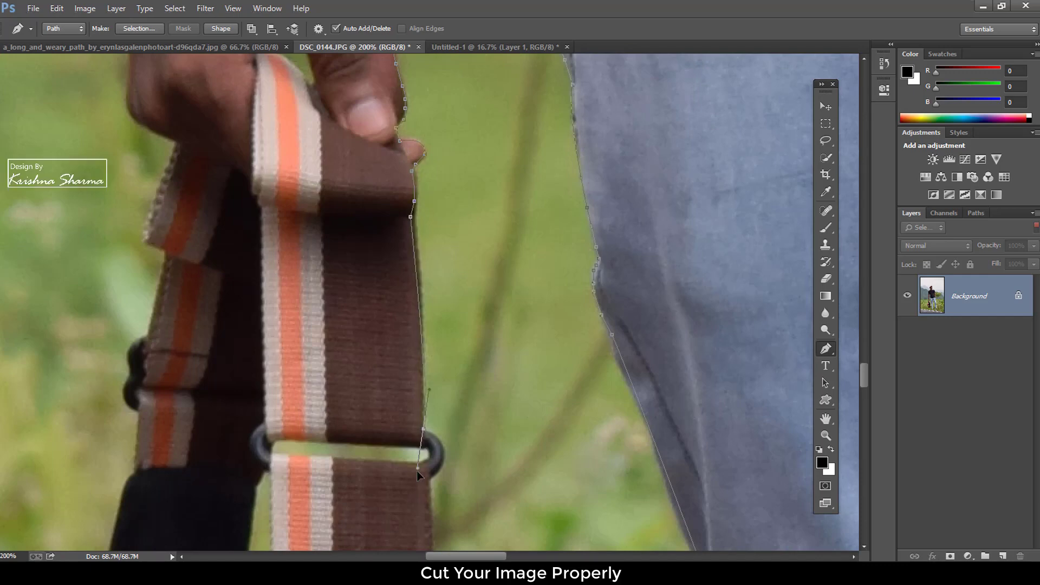
pyautogui.moveTo(425, 487); pyautogui.dragTo(422, 165)
pyautogui.click(421, 108)
pyautogui.moveTo(430, 156); pyautogui.dragTo(403, 194)
pyautogui.moveTo(437, 282); pyautogui.dragTo(418, 144)
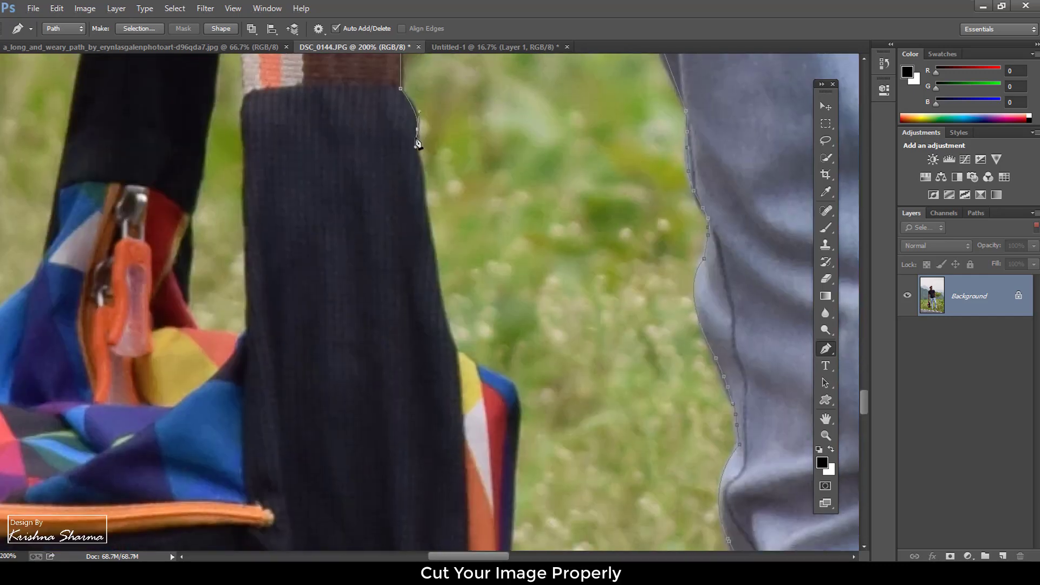
# - Trace the bag's side and bottom edge with smooth anchors
pyautogui.click(457, 355)
pyautogui.moveTo(457, 356); pyautogui.dragTo(379, 121)
pyautogui.moveTo(417, 356); pyautogui.dragTo(486, 179)
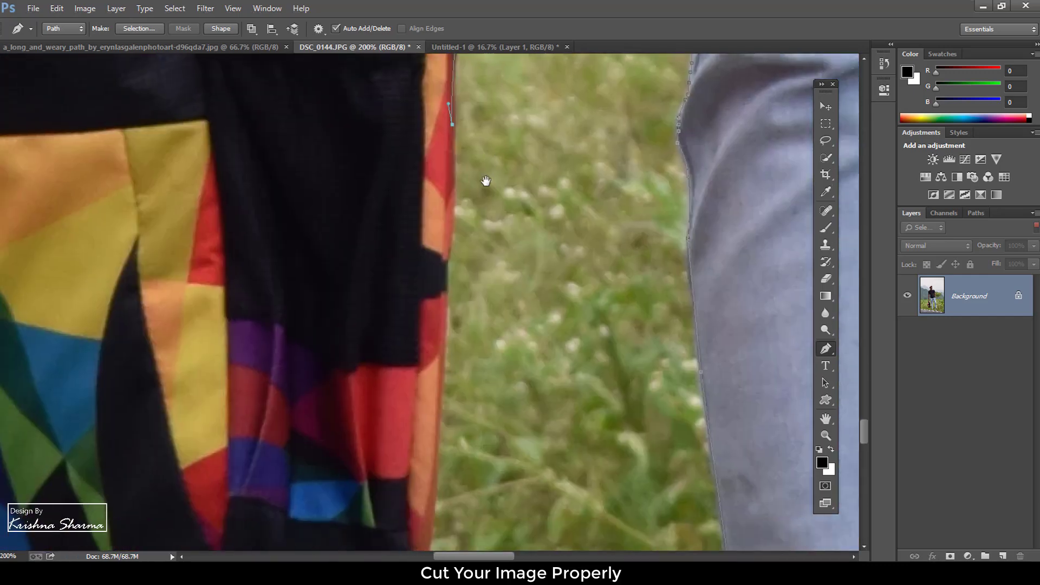
pyautogui.moveTo(544, 347); pyautogui.dragTo(544, 173)
pyautogui.moveTo(479, 354); pyautogui.dragTo(421, 423)
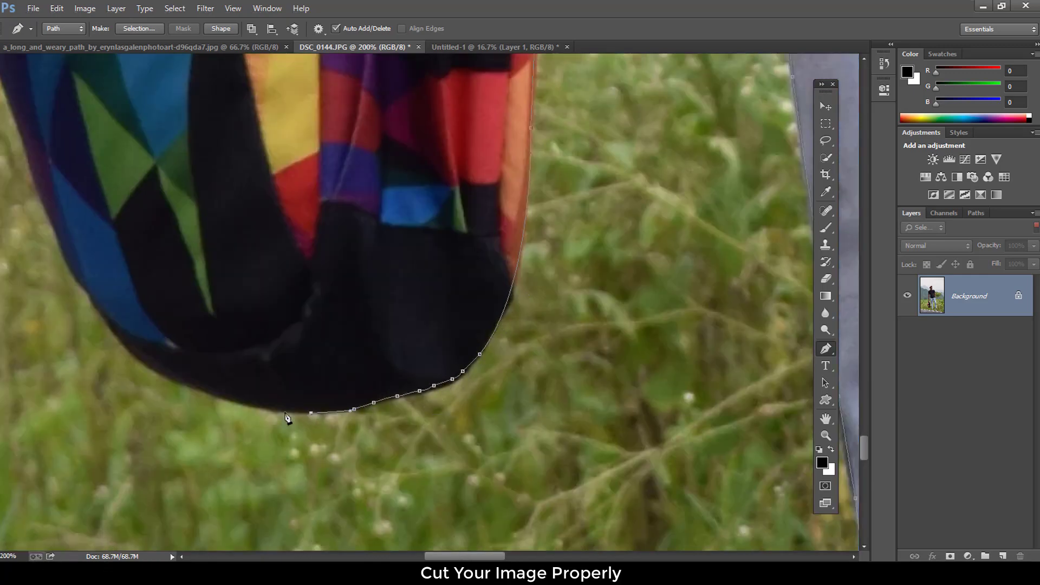
pyautogui.click(256, 407)
pyautogui.click(160, 374)
pyautogui.moveTo(379, 271); pyautogui.dragTo(732, 353)
pyautogui.moveTo(445, 379); pyautogui.dragTo(436, 342)
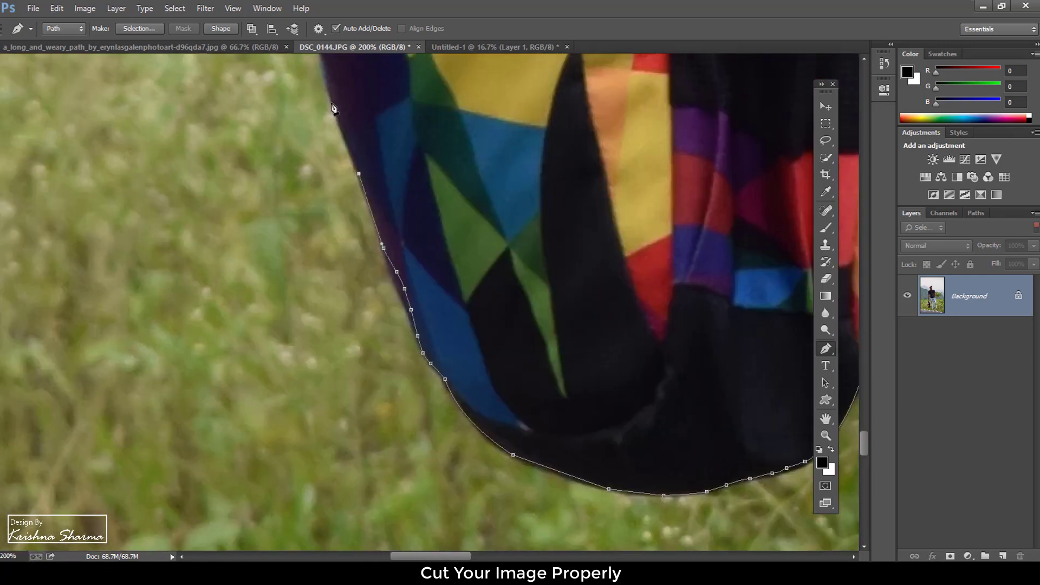
# - Continue up the bag's left side and the strap to the wrist bracelet
pyautogui.moveTo(332, 108); pyautogui.dragTo(351, 275)
pyautogui.moveTo(332, 64); pyautogui.dragTo(367, 348)
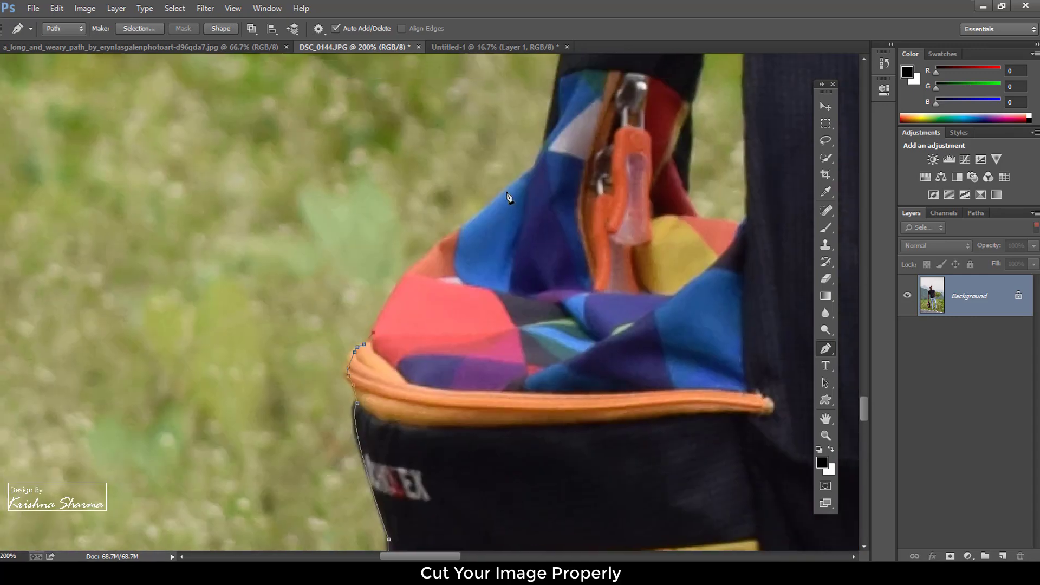
pyautogui.moveTo(567, 81); pyautogui.dragTo(492, 439)
pyautogui.moveTo(528, 224); pyautogui.dragTo(543, 225)
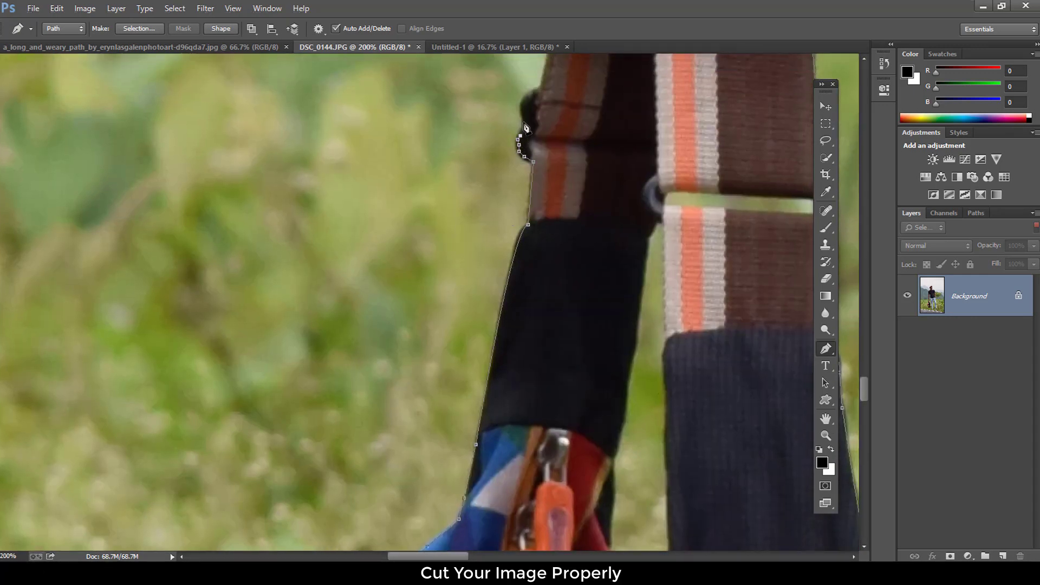
pyautogui.moveTo(572, 127); pyautogui.dragTo(507, 537)
pyautogui.moveTo(465, 321); pyautogui.dragTo(481, 467)
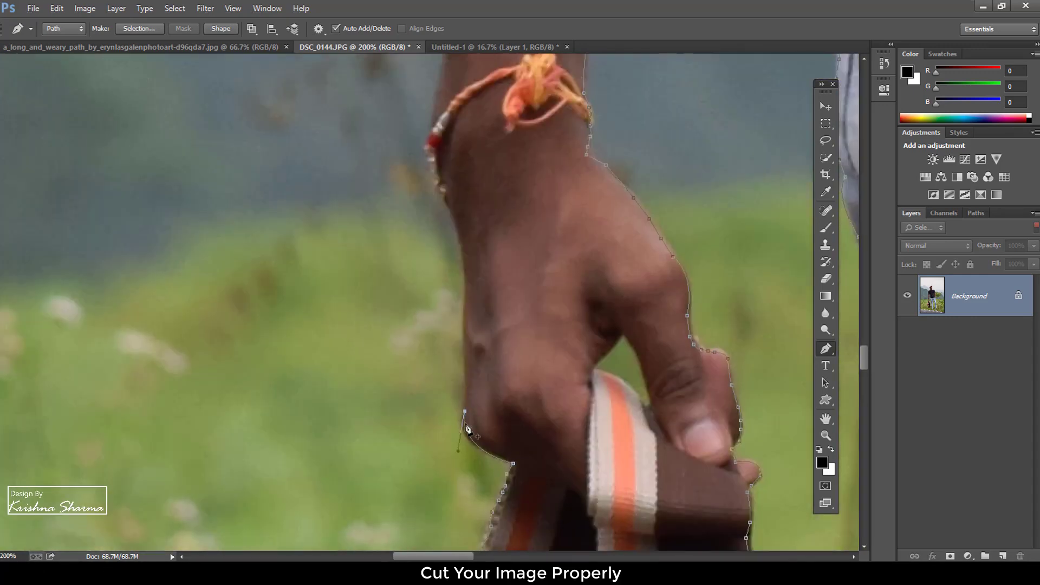
pyautogui.click(437, 97)
# - Trace up the forearm and sleeve edge to the shoulder
pyautogui.scroll(5, 443, 202)
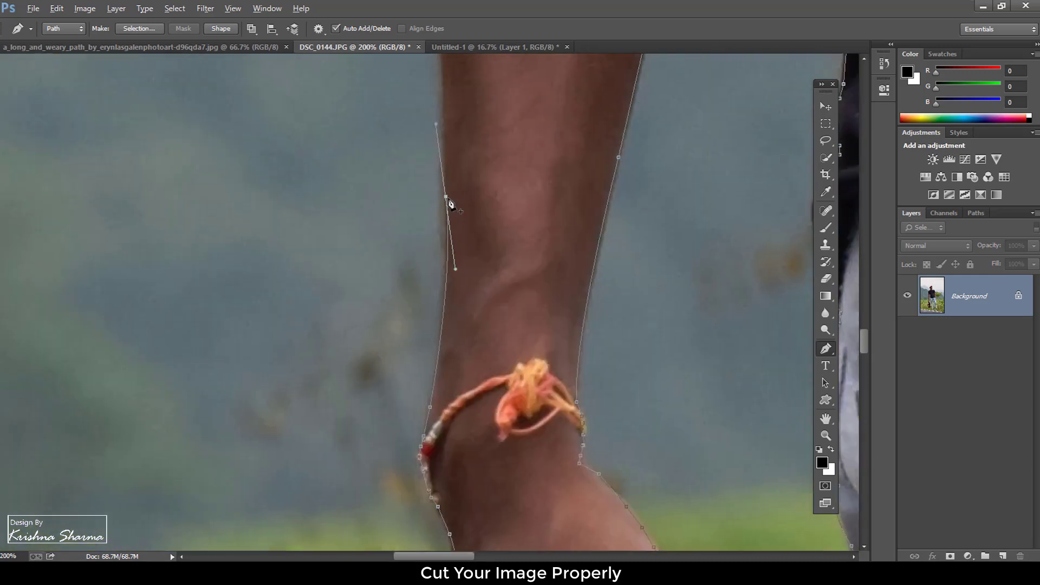
pyautogui.moveTo(449, 203); pyautogui.dragTo(473, 386)
pyautogui.scroll(5, 454, 160)
pyautogui.scroll(5, 464, 383)
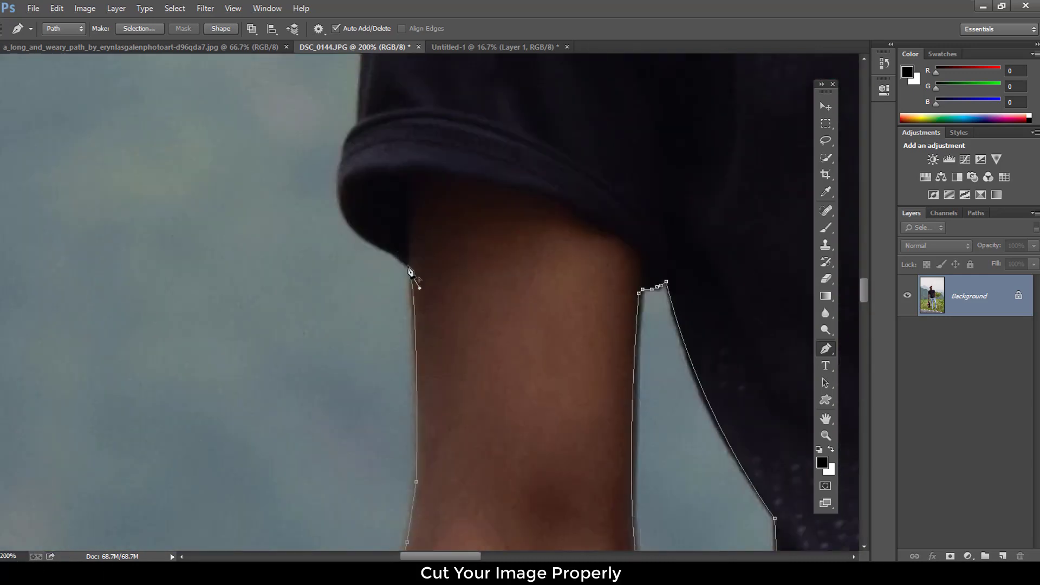
pyautogui.scroll(5, 476, 465)
pyautogui.moveTo(397, 313); pyautogui.dragTo(423, 280)
pyautogui.scroll(5, 350, 348)
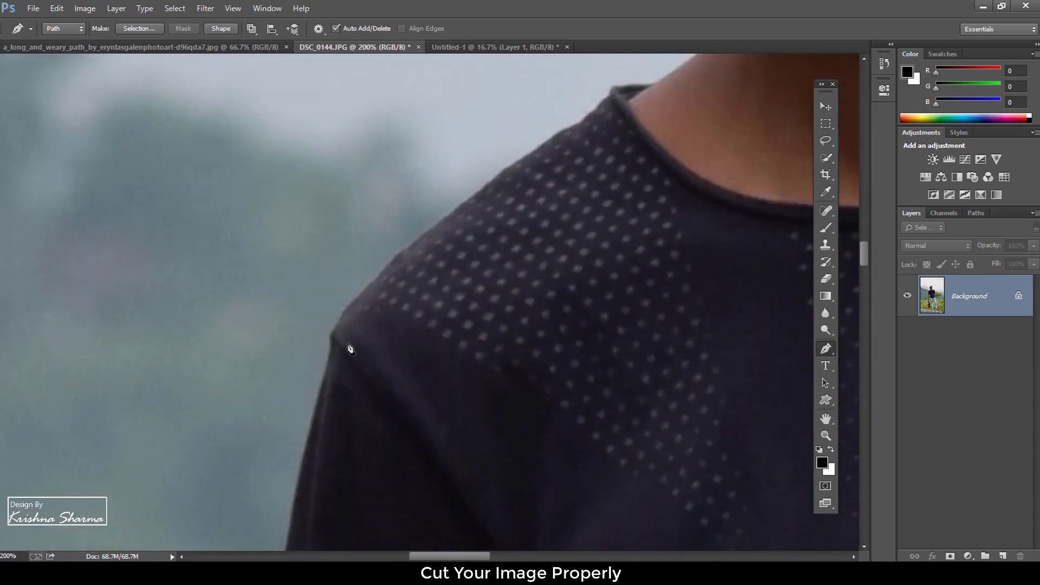
pyautogui.scroll(5, 337, 335)
pyautogui.moveTo(587, 227); pyautogui.dragTo(716, 163)
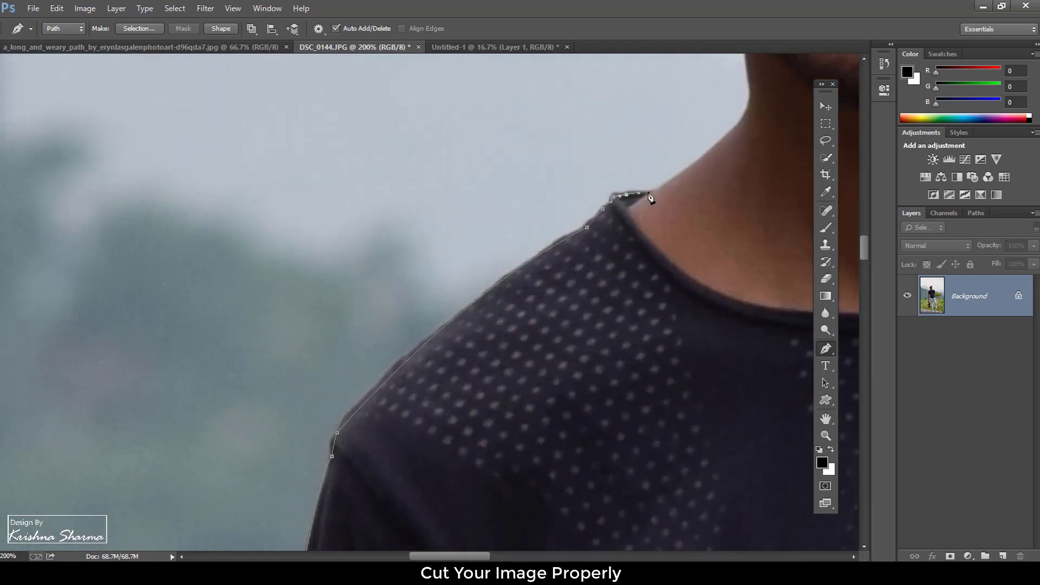
pyautogui.scroll(10, 650, 197)
pyautogui.hscroll(5, 565, 364)
# - Close the outline along the jaw, behind the ear and across the top of the hair
pyautogui.click(554, 277)
pyautogui.scroll(8, 559, 390)
pyautogui.hscroll(-3, 559, 390)
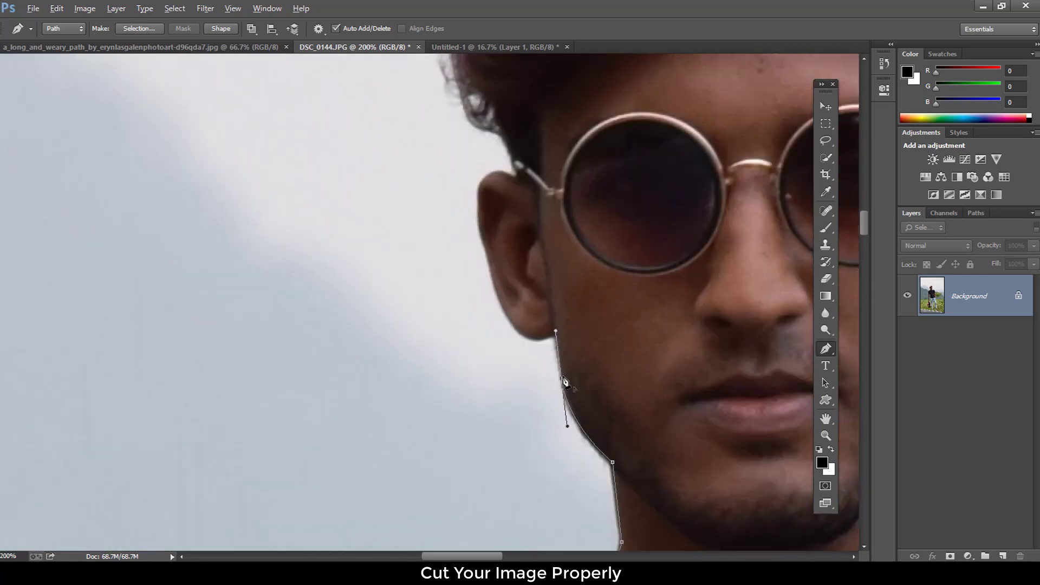
pyautogui.scroll(8, 528, 342)
pyautogui.hscroll(3, 528, 343)
pyautogui.click(420, 412)
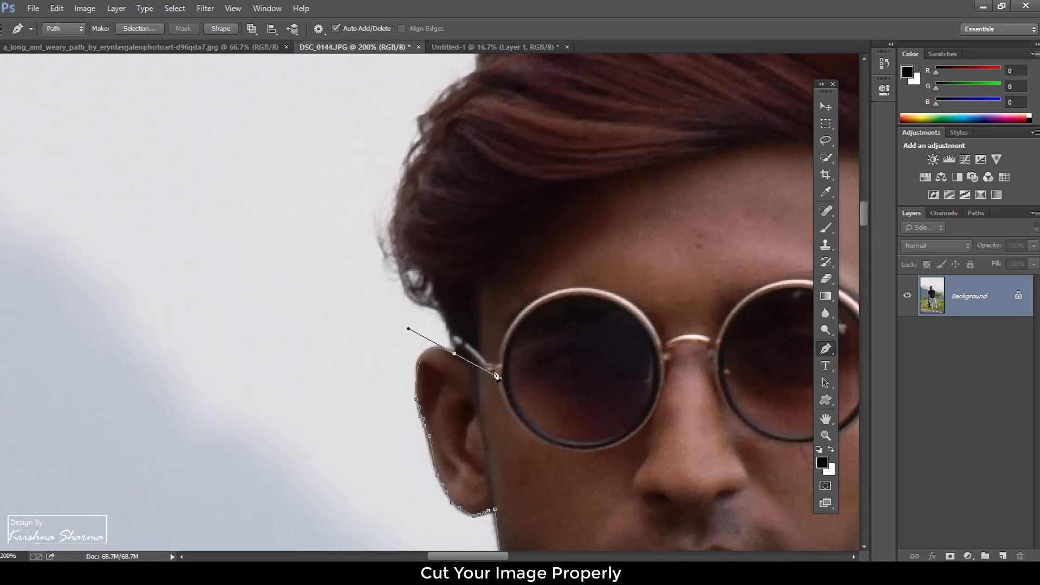
pyautogui.scroll(8, 437, 283)
pyautogui.click(539, 325)
pyautogui.hscroll(3, 539, 325)
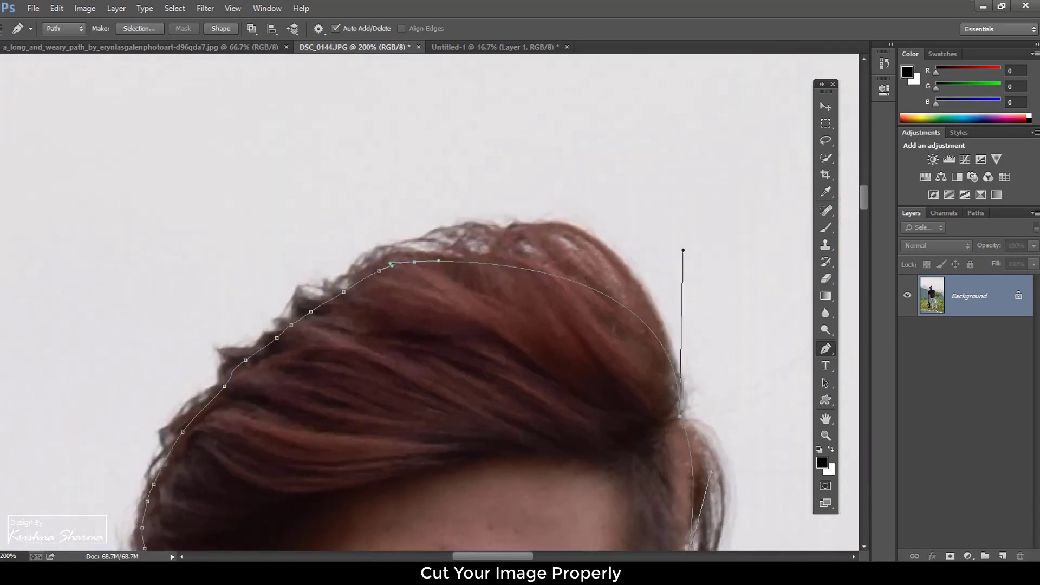
pyautogui.click(638, 331)
pyautogui.click(636, 514)
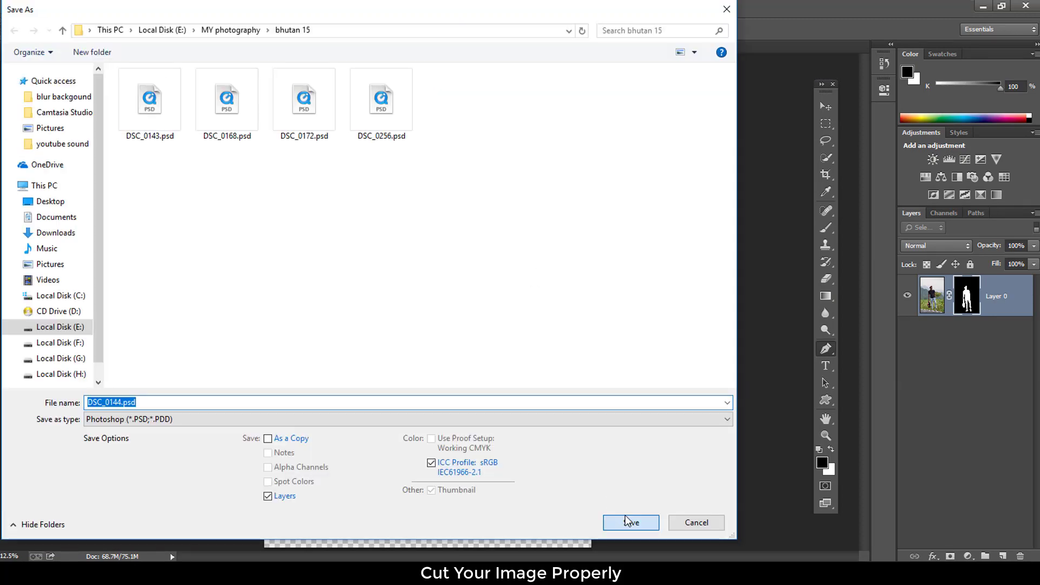
# - Save the file as DSC_0144.psd and start Pen-tracing the gap between shirt and arm
pyautogui.click(626, 521)
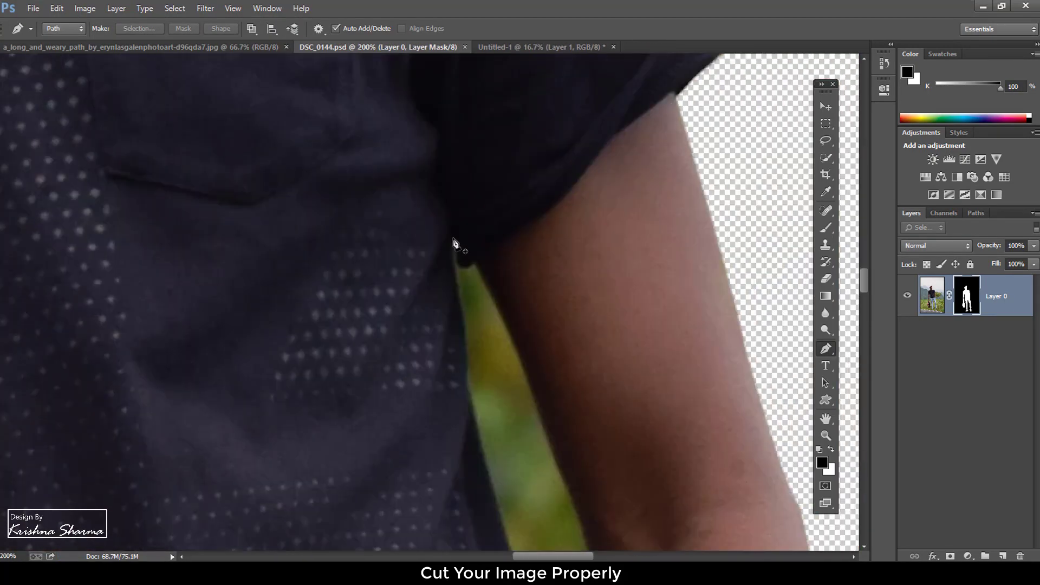
pyautogui.click(462, 315)
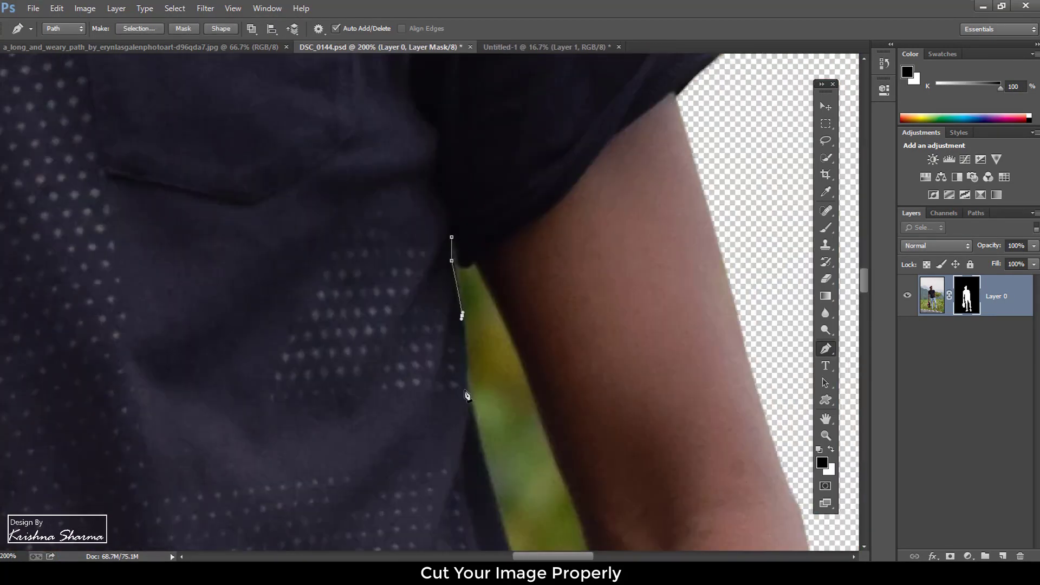
pyautogui.scroll(-3, 467, 396)
pyautogui.click(450, 386)
pyautogui.scroll(-8, 501, 537)
pyautogui.hscroll(3, 501, 536)
pyautogui.click(395, 203)
pyautogui.click(395, 220)
pyautogui.click(394, 237)
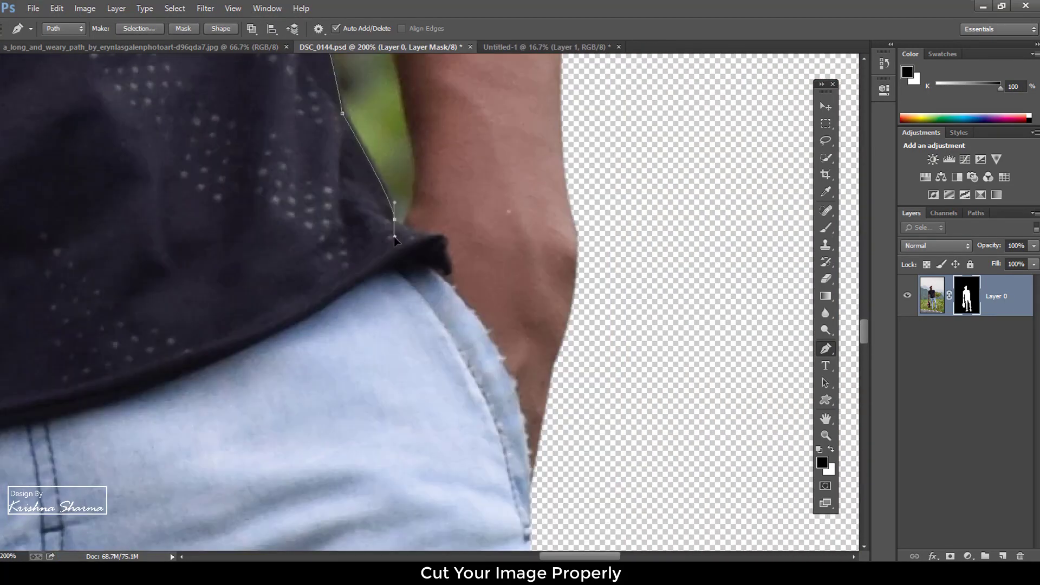
# - Finish the arm-gap outline, turn it into a selection and mask out that background
pyautogui.scroll(5, 416, 200)
pyautogui.click(441, 265)
pyautogui.scroll(3, 441, 209)
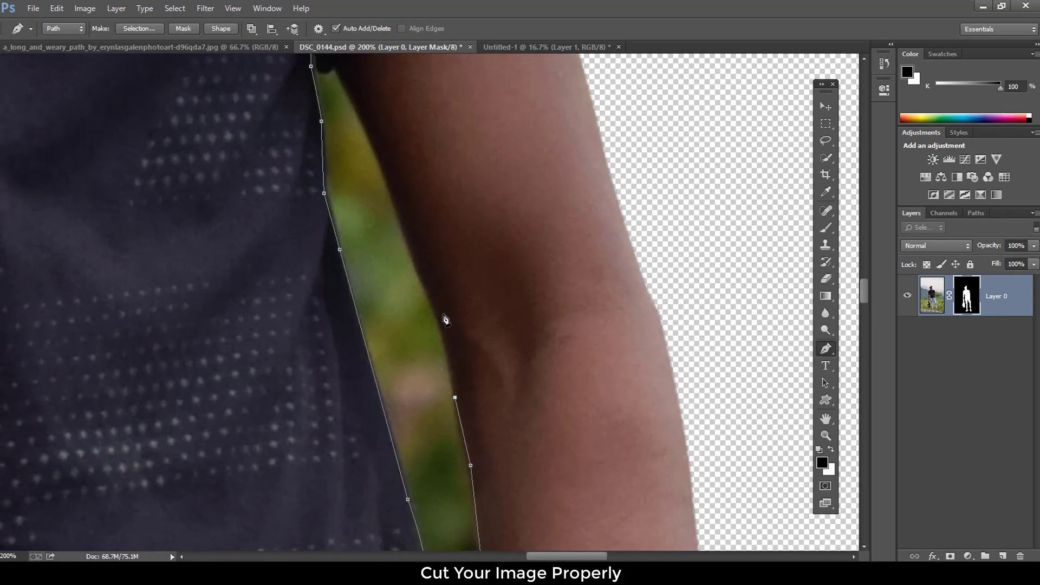
pyautogui.click(403, 223)
pyautogui.scroll(3, 402, 223)
pyautogui.hscroll(-1, 403, 223)
pyautogui.moveTo(385, 221); pyautogui.dragTo(373, 220)
pyautogui.rightClick(374, 213)
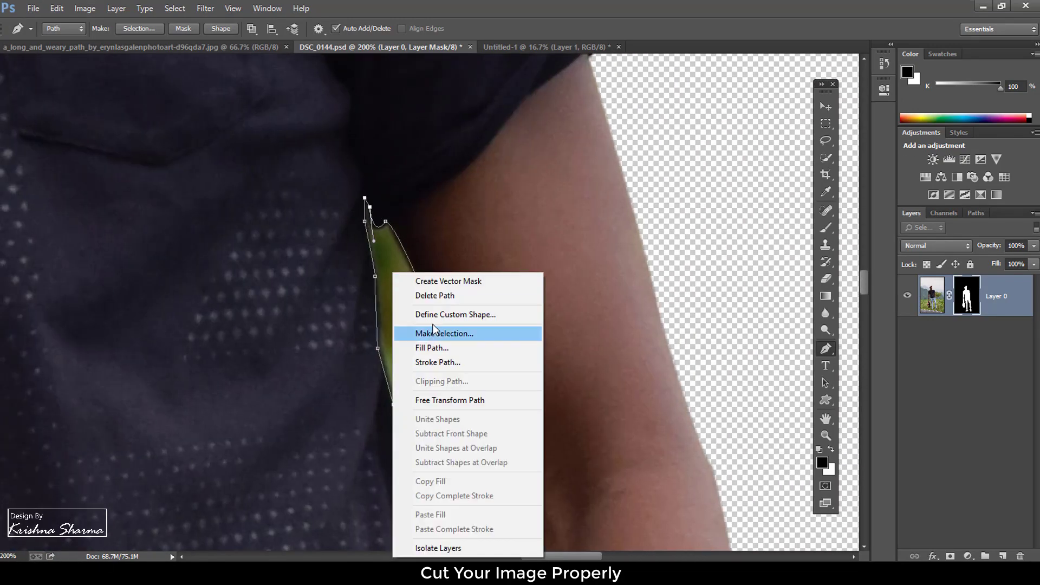
pyautogui.click(407, 332)
pyautogui.press('Return')
pyautogui.hotkey('ctrl', '-')
# - Convert the strap-loop path into a selection
pyautogui.scroll(-10, 337, 421)
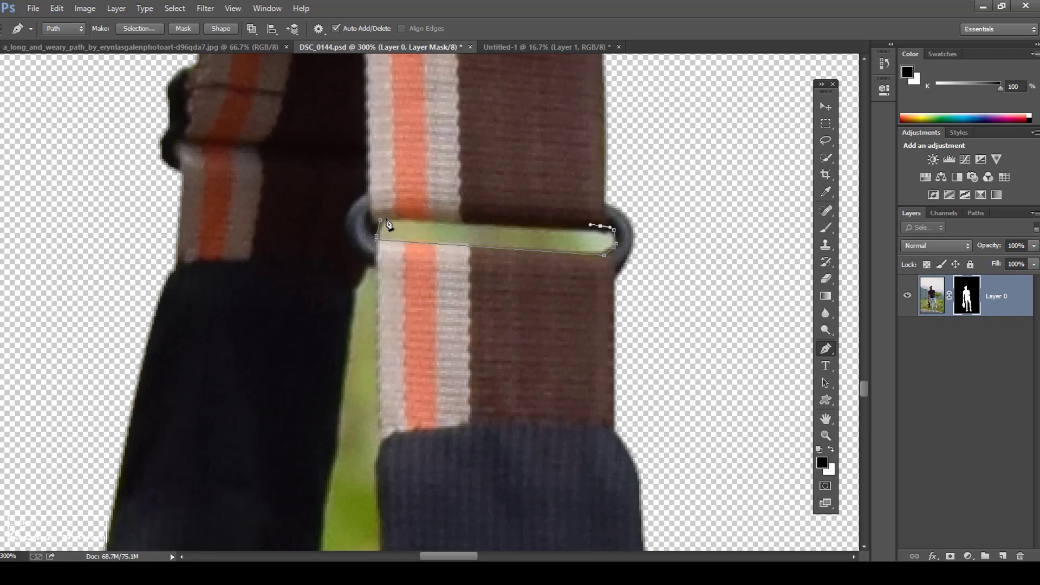
pyautogui.rightClick(433, 240)
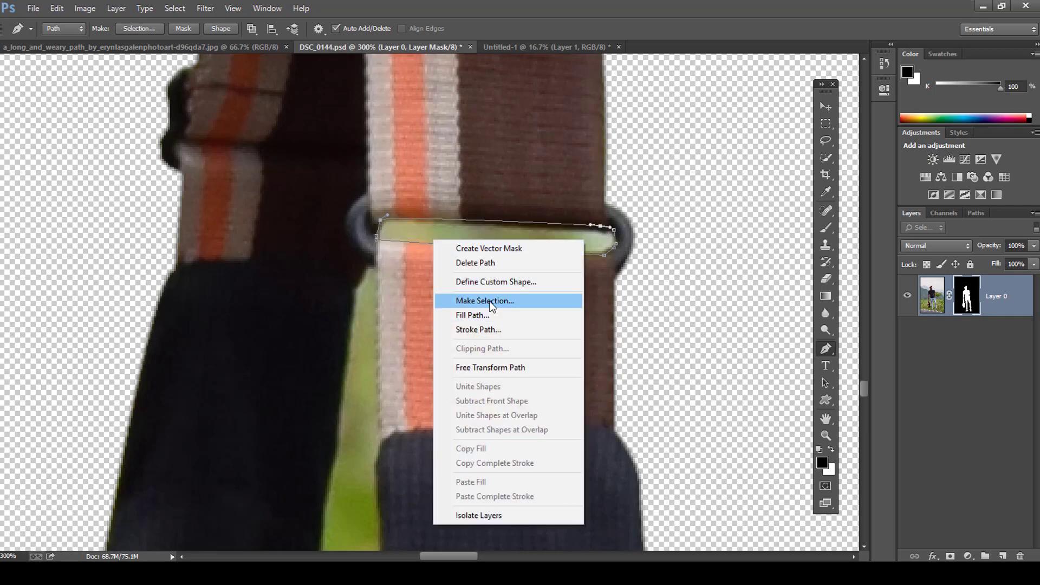
pyautogui.click(466, 298)
pyautogui.click(589, 168)
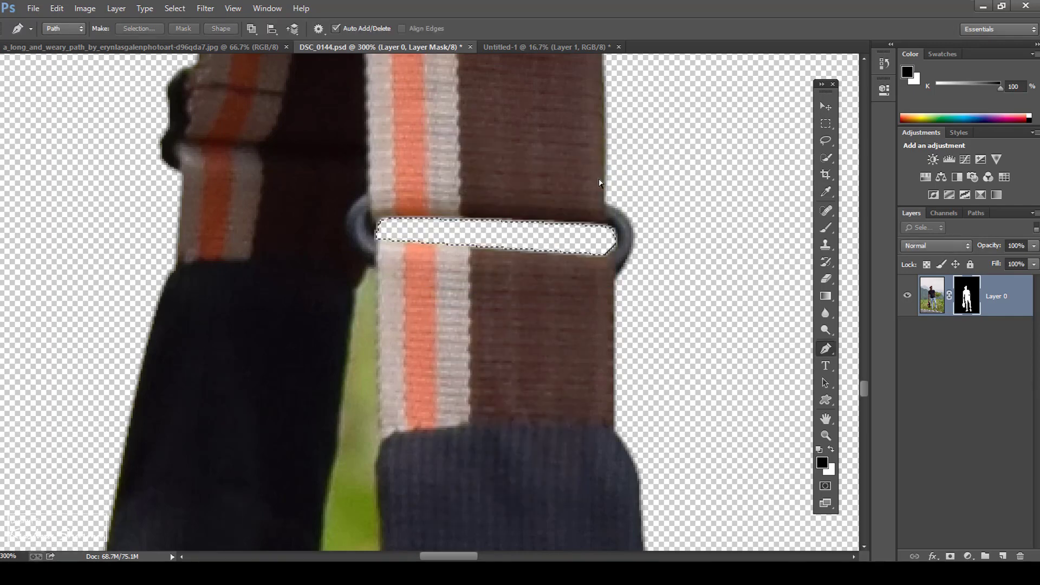
# - Trace the gap beside the lower bag strap, select it and fill it black on the mask
pyautogui.moveTo(480, 409); pyautogui.dragTo(533, 183)
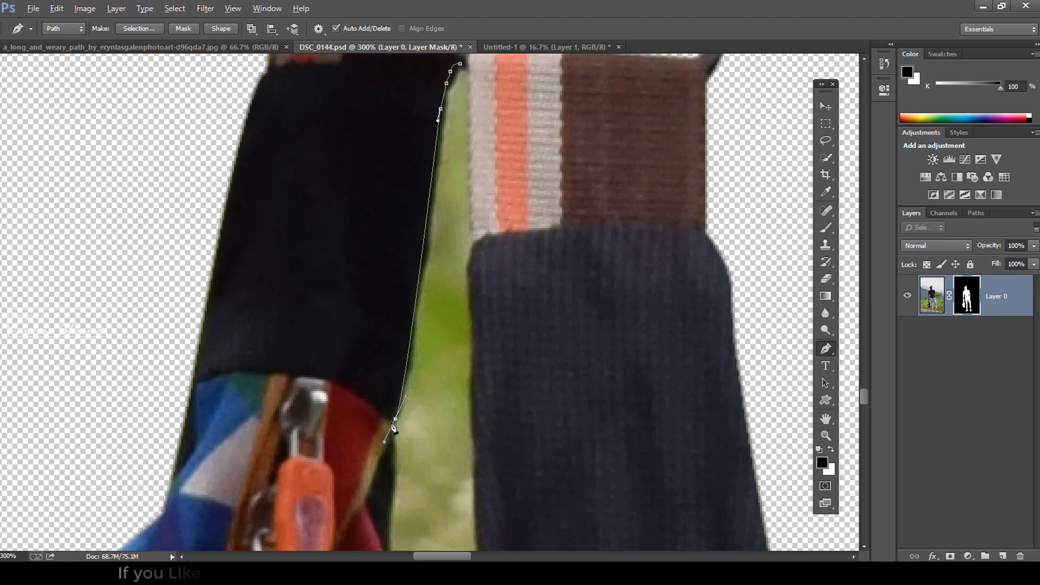
pyautogui.click(393, 482)
pyautogui.moveTo(406, 506); pyautogui.dragTo(417, 227)
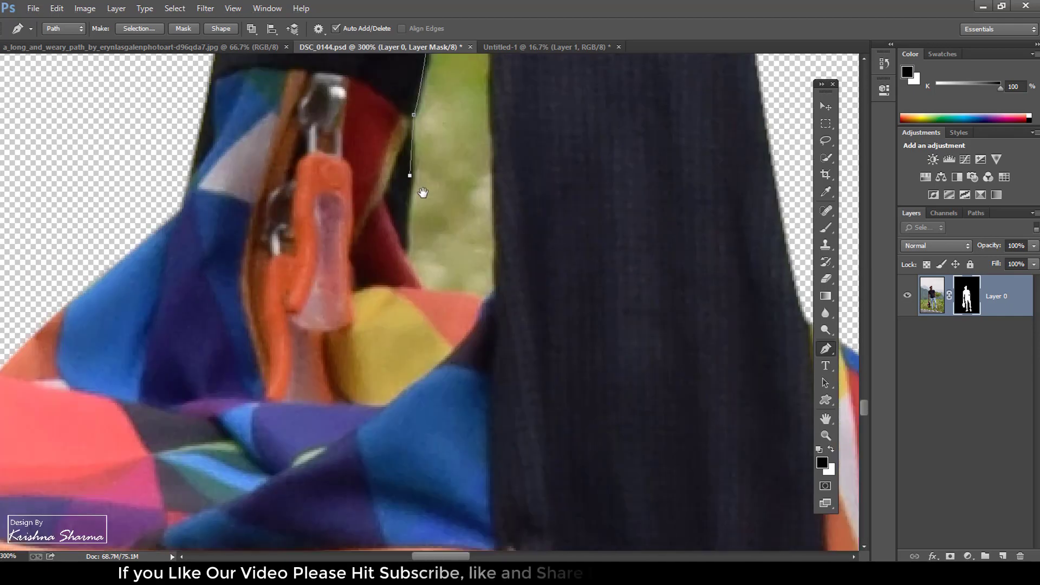
pyautogui.click(405, 238)
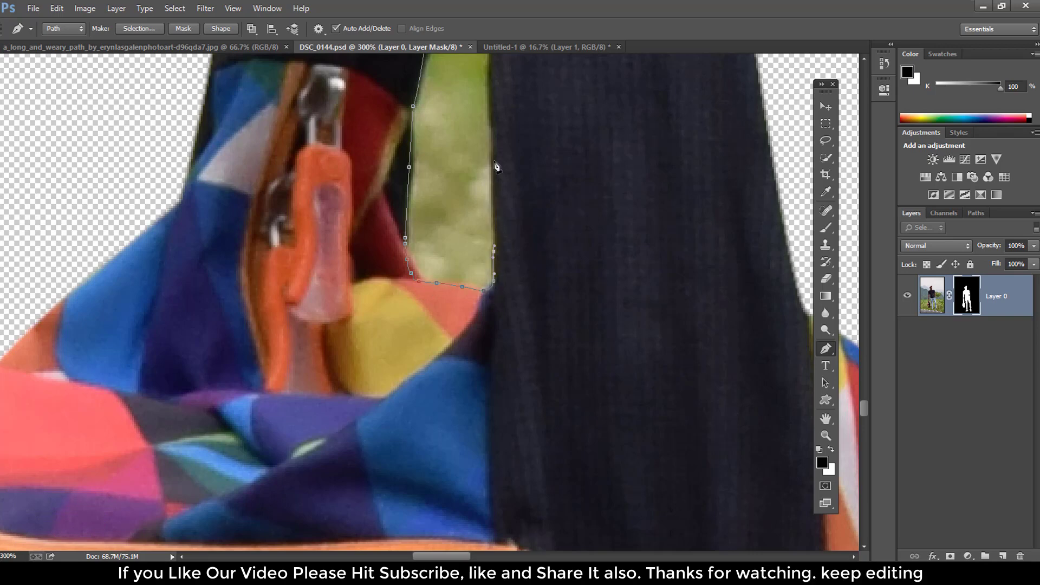
pyautogui.scroll(8, 499, 189)
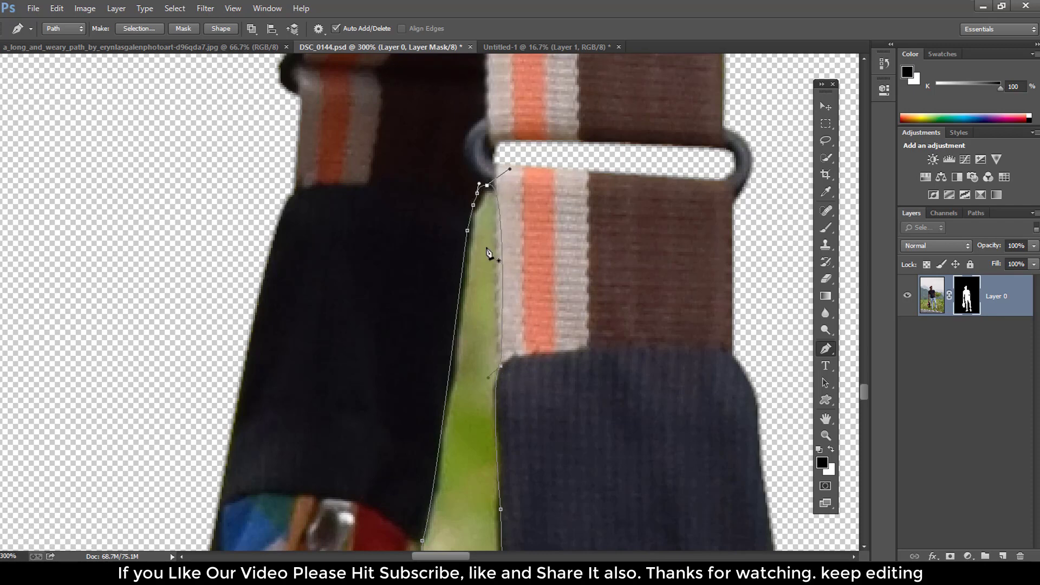
pyautogui.rightClick(487, 252)
pyautogui.click(529, 308)
pyautogui.click(584, 169)
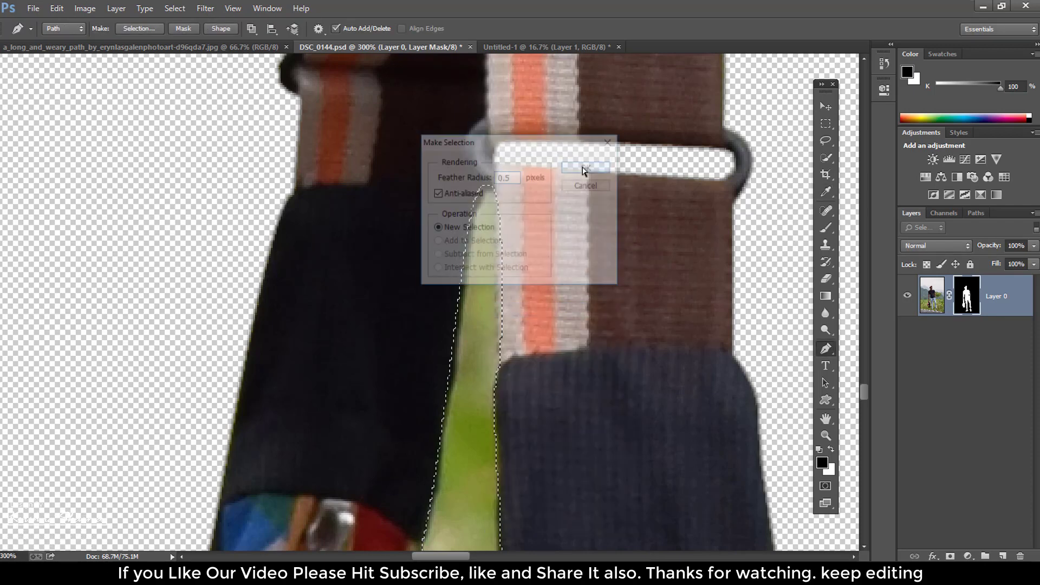
pyautogui.hotkey('alt', 'BackSpace')
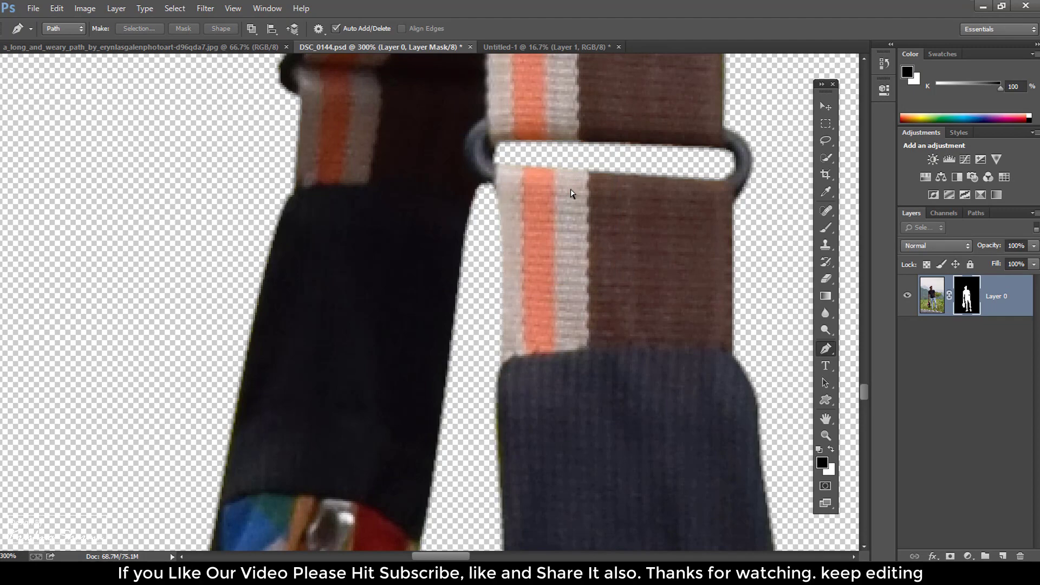
pyautogui.hotkey('ctrl', '0')
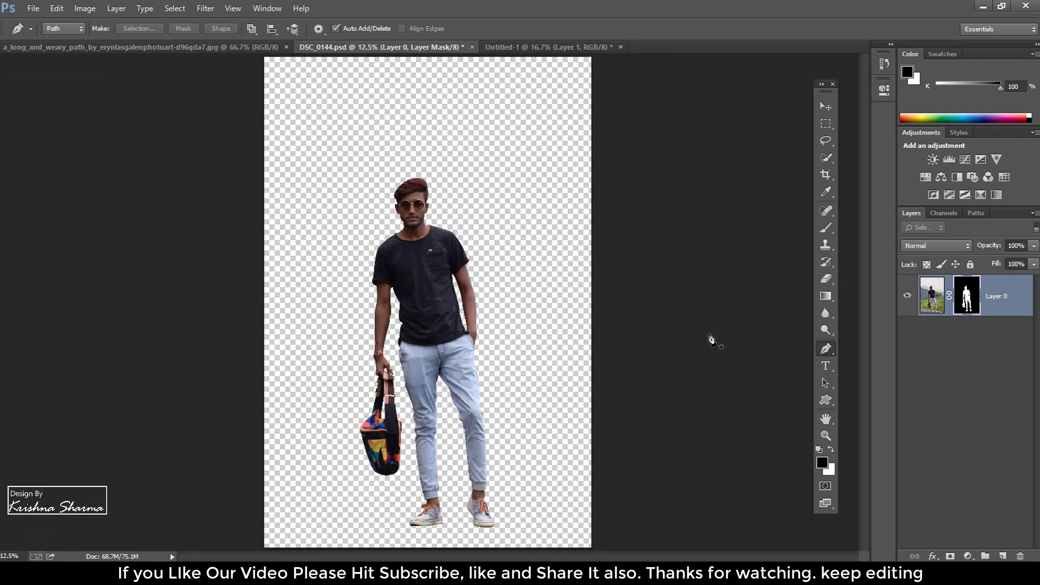
# - Add a dark grey #383838 Solid Color fill layer as a backdrop for the man
pyautogui.click(966, 557)
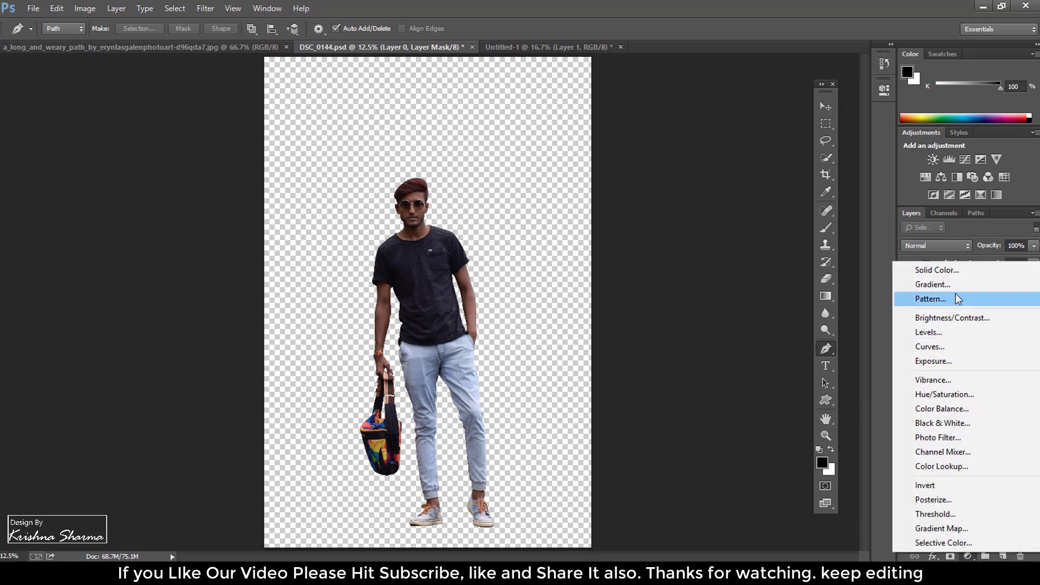
pyautogui.click(949, 271)
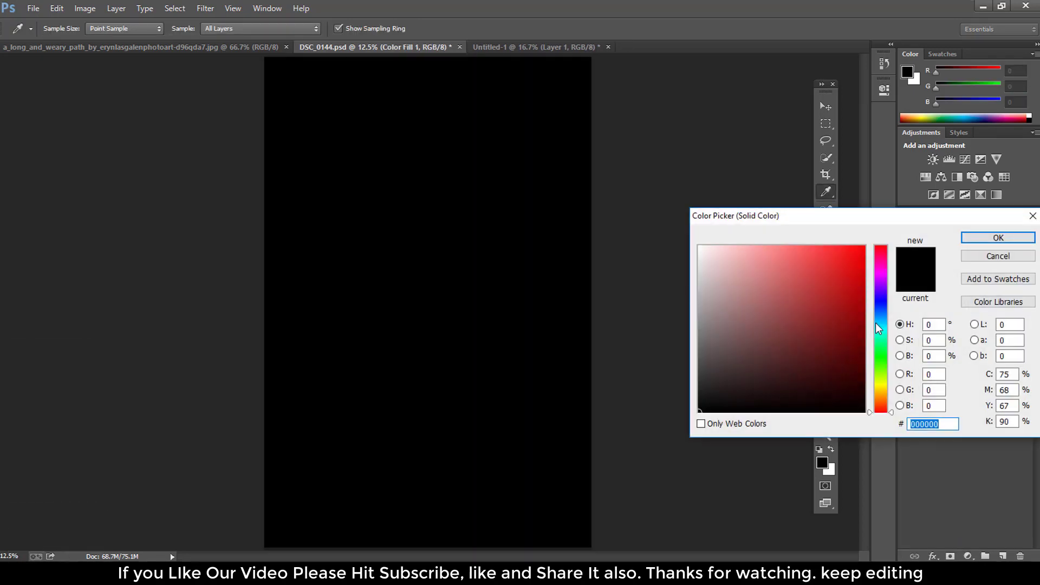
pyautogui.click(699, 376)
pyautogui.click(991, 245)
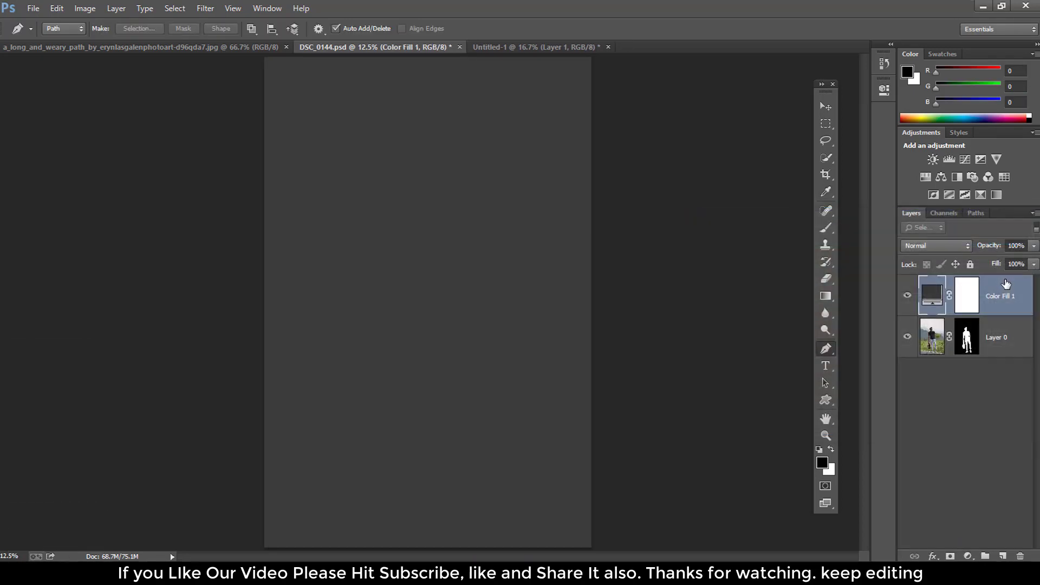
pyautogui.scroll(1, 441, 232)
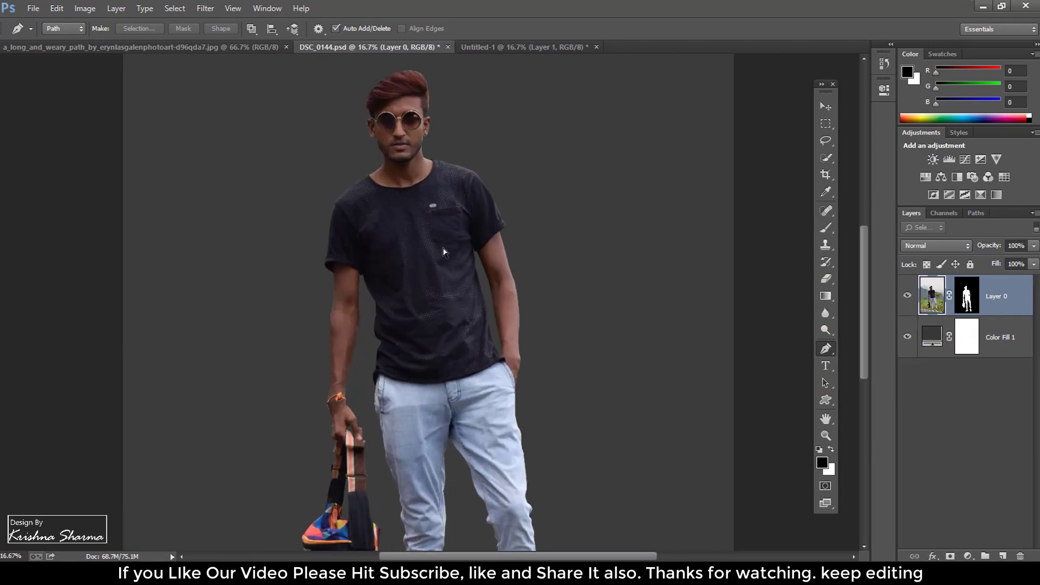
pyautogui.scroll(2, 441, 232)
pyautogui.scroll(1, 434, 214)
pyautogui.moveTo(434, 213); pyautogui.dragTo(440, 529)
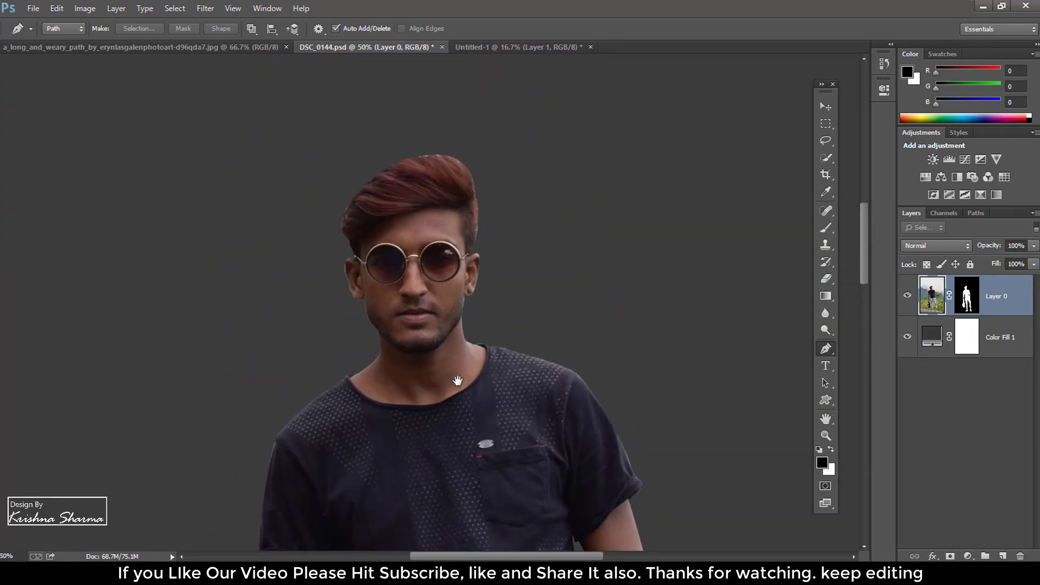
# - Save DSC_0144.psd
pyautogui.hotkey('ctrl', '+')
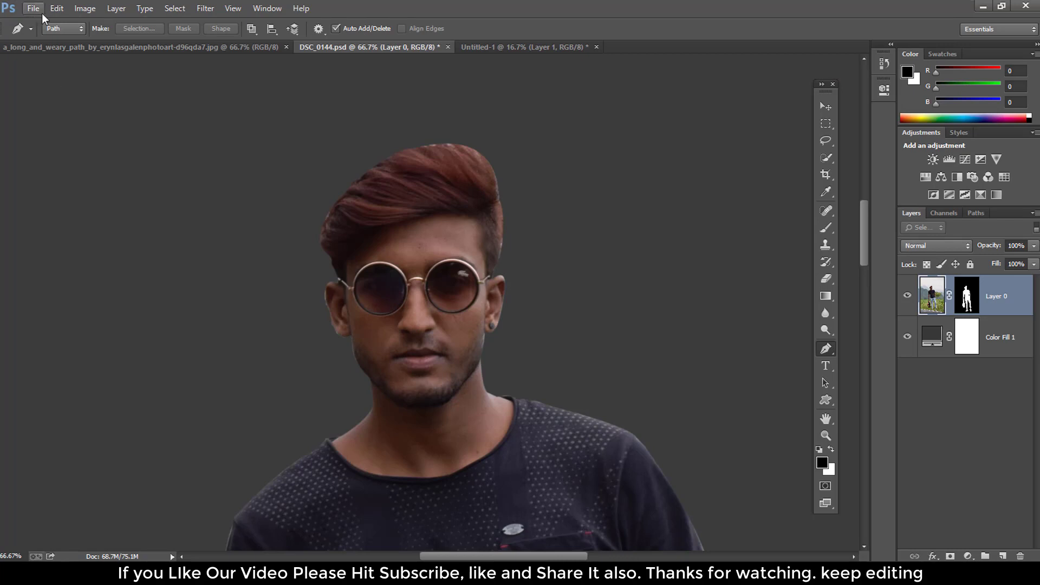
pyautogui.click(33, 8)
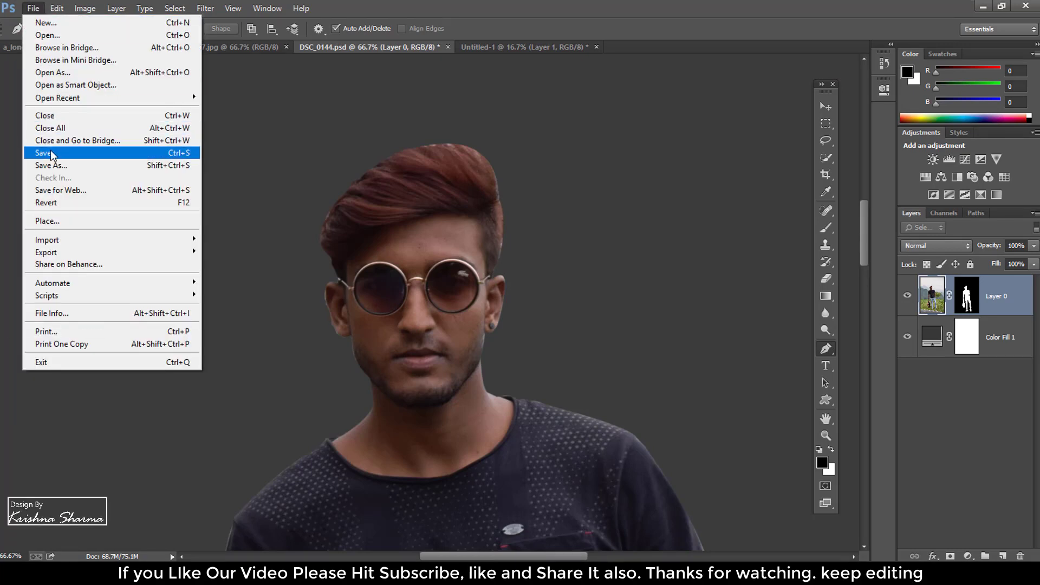
pyautogui.click(82, 153)
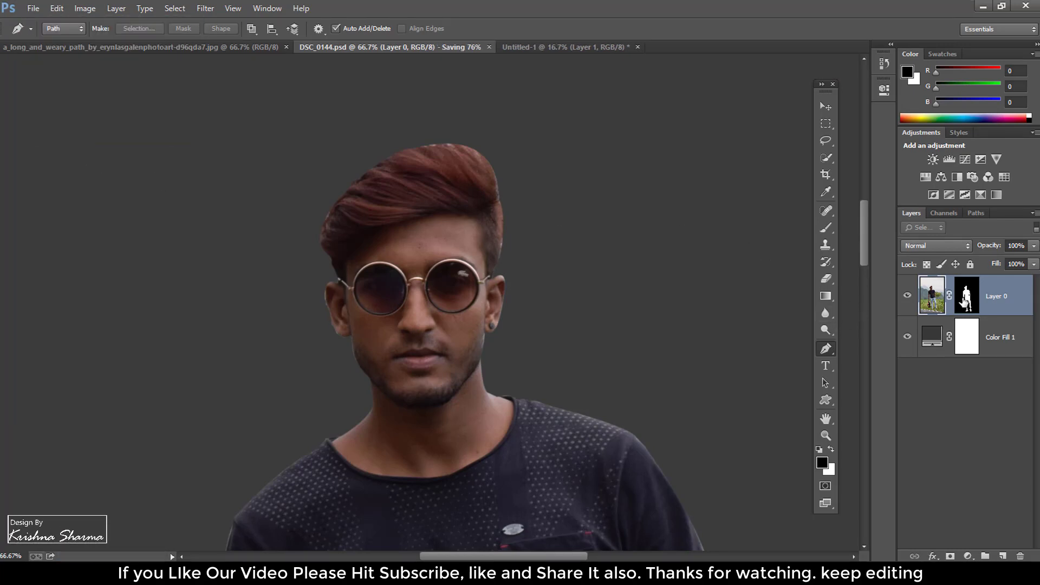
# - Duplicate Layer 0, apply the copy's layer mask, and hide the original Layer 0
pyautogui.moveTo(971, 304)
pyautogui.mouseDown()
pyautogui.moveTo(1006, 478)
pyautogui.moveTo(1003, 556)
pyautogui.mouseUp()
pyautogui.rightClick(967, 309)
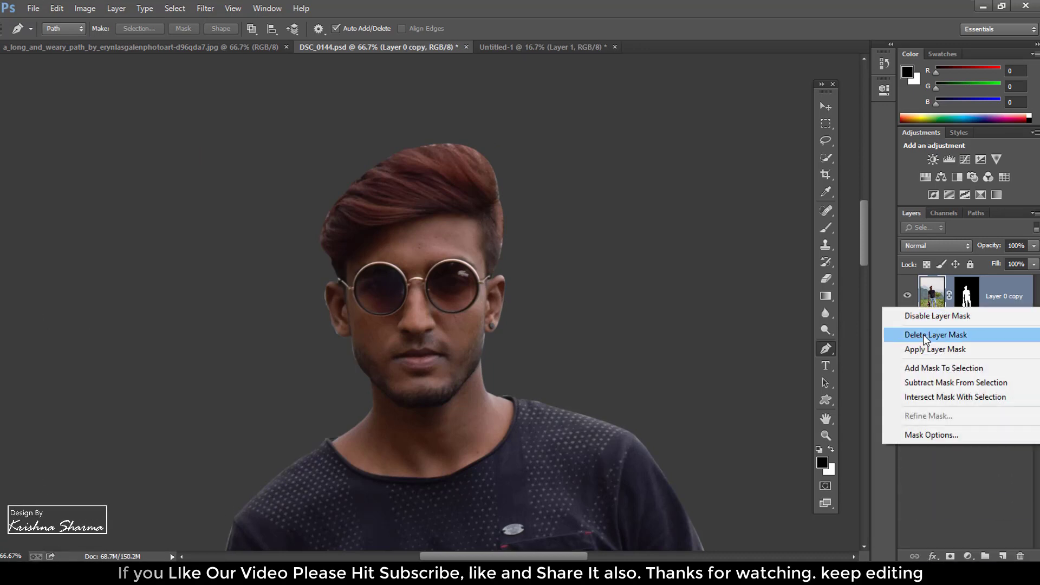
pyautogui.click(927, 351)
pyautogui.click(908, 336)
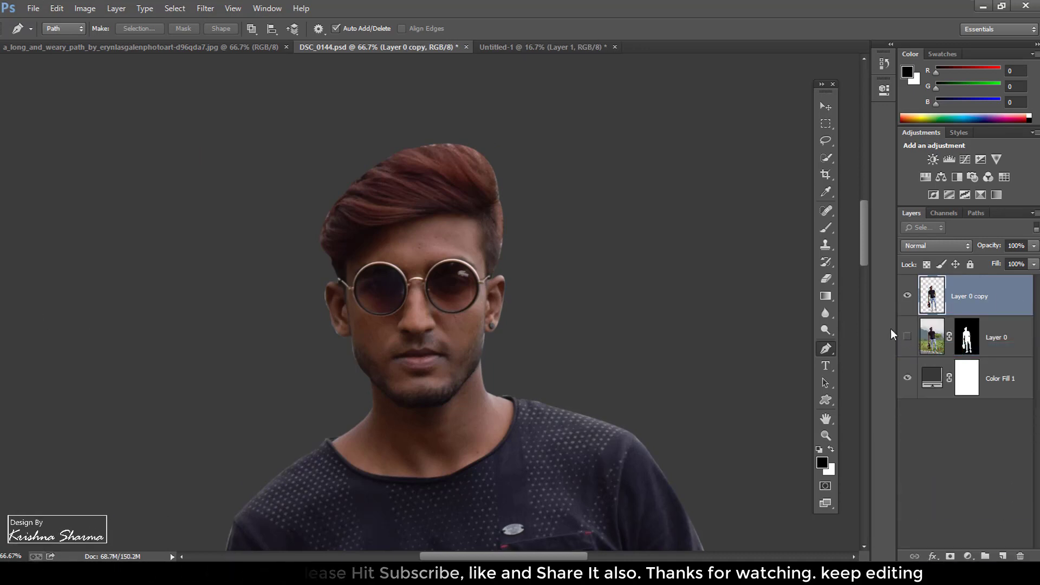
pyautogui.click(824, 314)
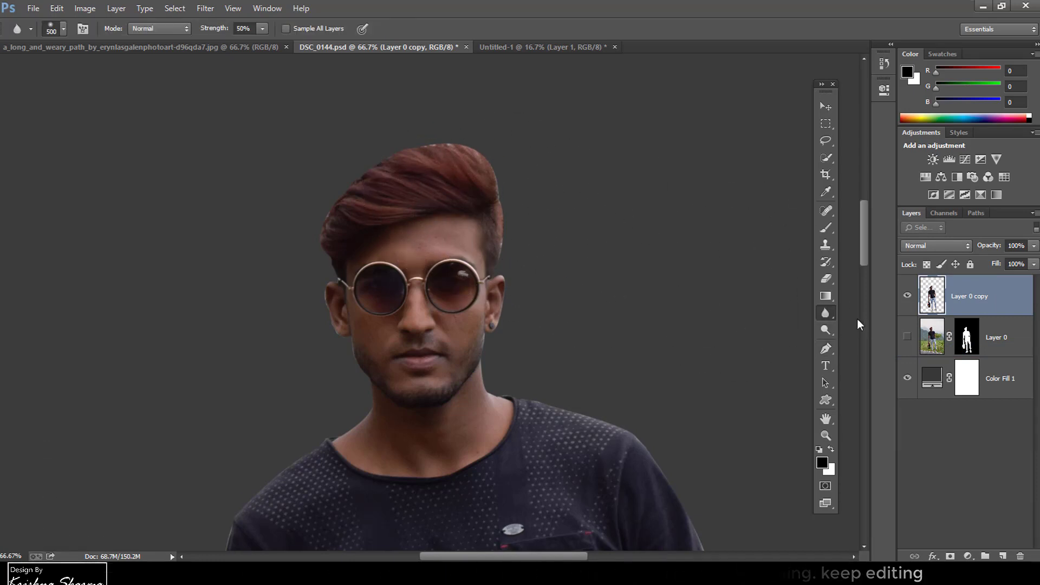
# - Set up the Smudge tool with a scattered brush tip, size 60 and strong strength
pyautogui.rightClick(828, 314)
pyautogui.click(867, 336)
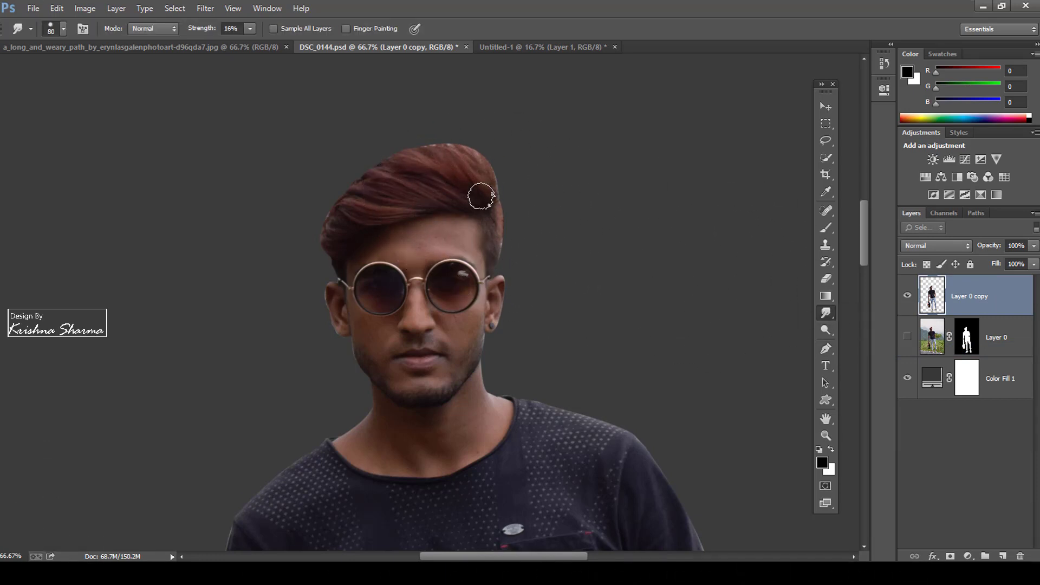
pyautogui.rightClick(481, 195)
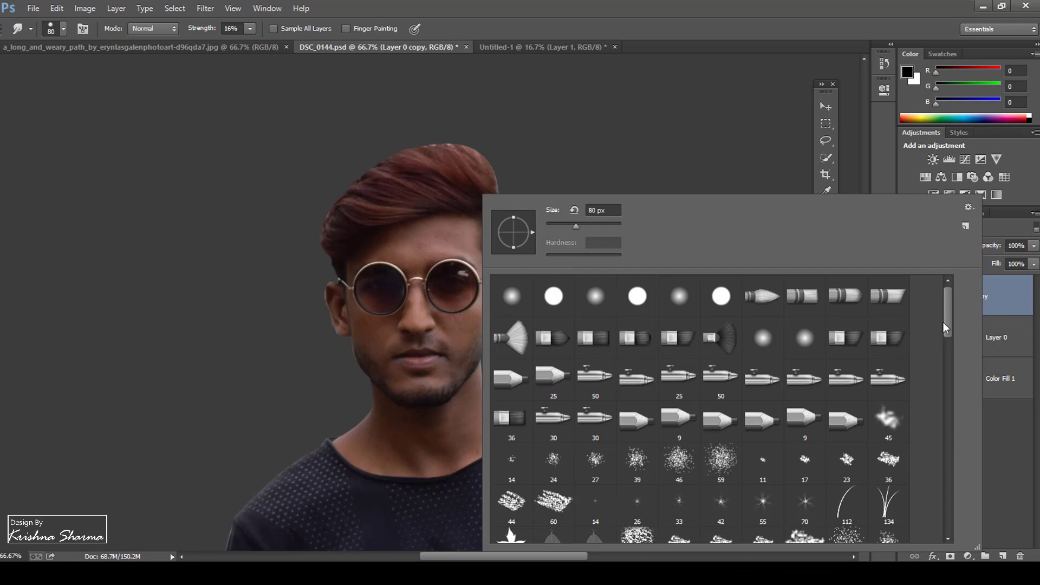
pyautogui.moveTo(951, 340); pyautogui.dragTo(936, 396)
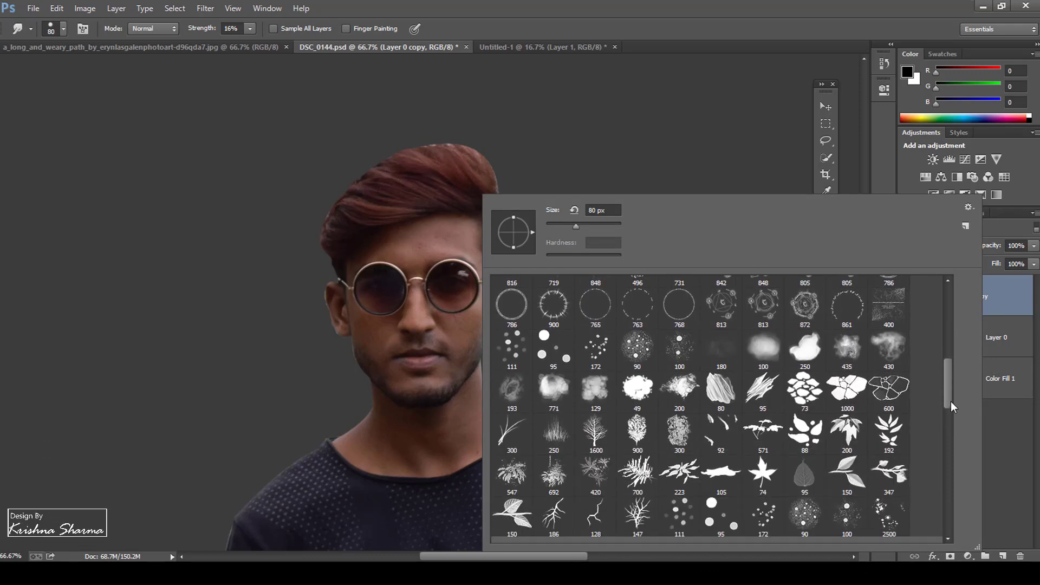
pyautogui.doubleClick(602, 347)
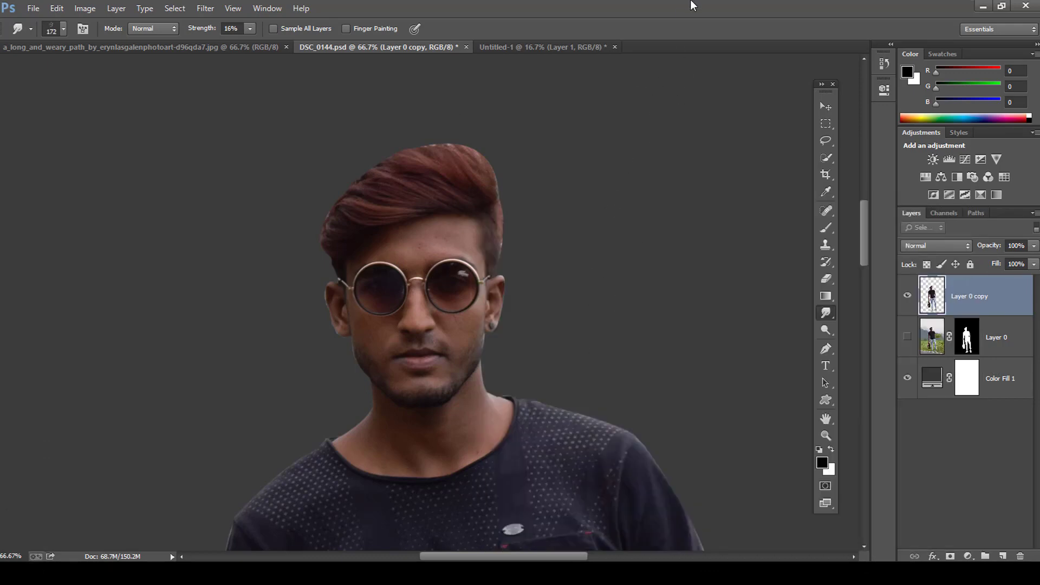
pyautogui.hotkey('ctrl', '+')
pyautogui.scroll(2, 499, 186)
pyautogui.scroll(5, 461, 374)
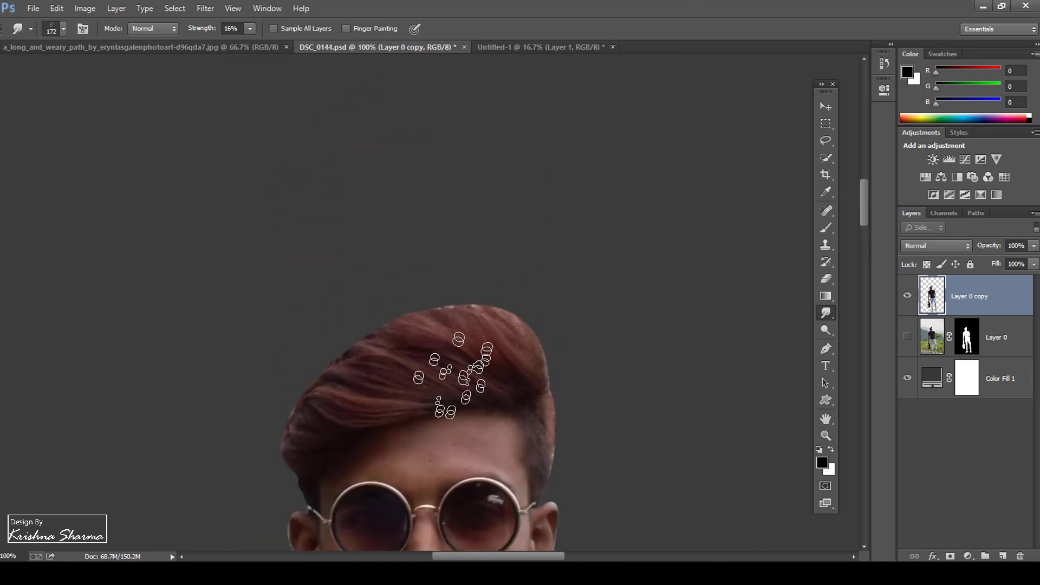
pyautogui.press('[')
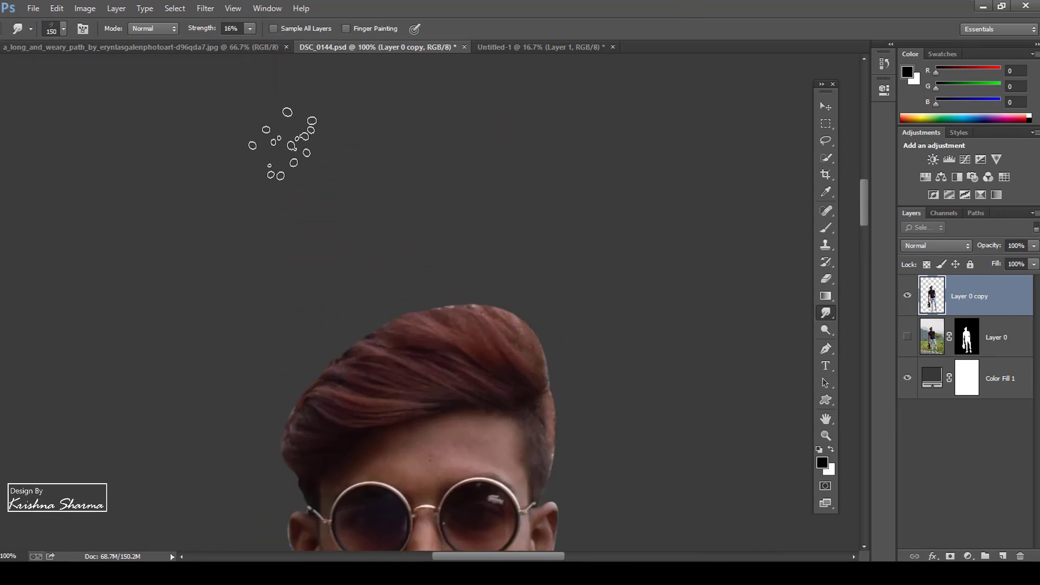
pyautogui.press('[')
pyautogui.press('[')
pyautogui.press('[')
pyautogui.click(250, 28)
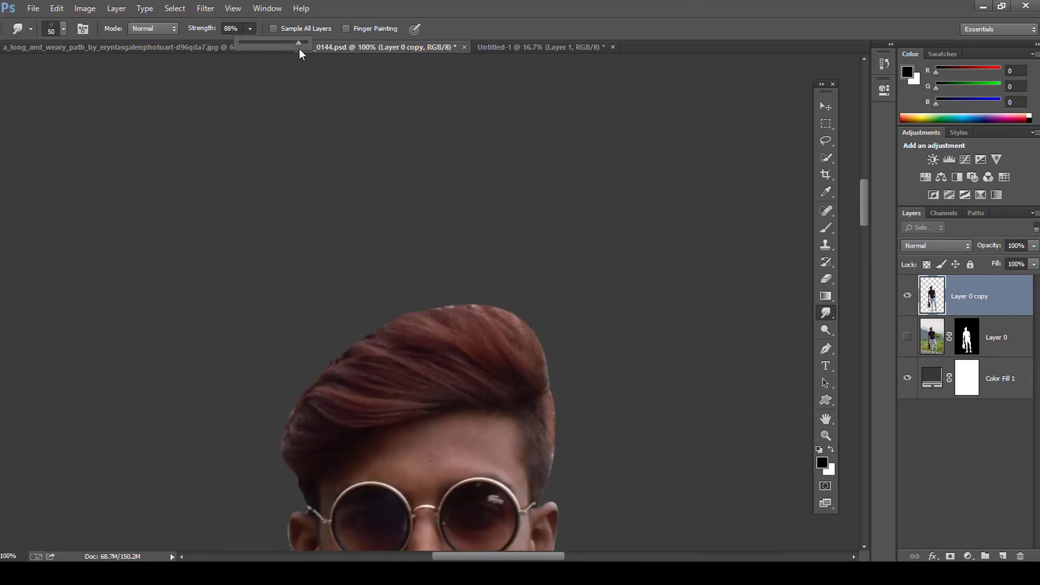
pyautogui.click(548, 373)
pyautogui.press(']')
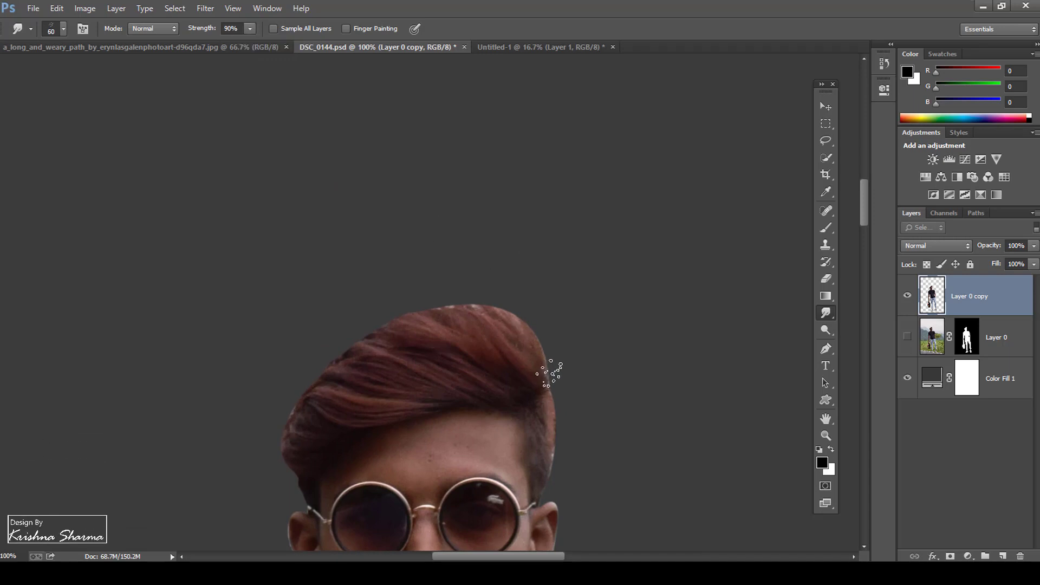
# - At 82% strength, smudge wisps out of the left edge and top of the hair
pyautogui.moveTo(539, 320); pyautogui.dragTo(516, 293)
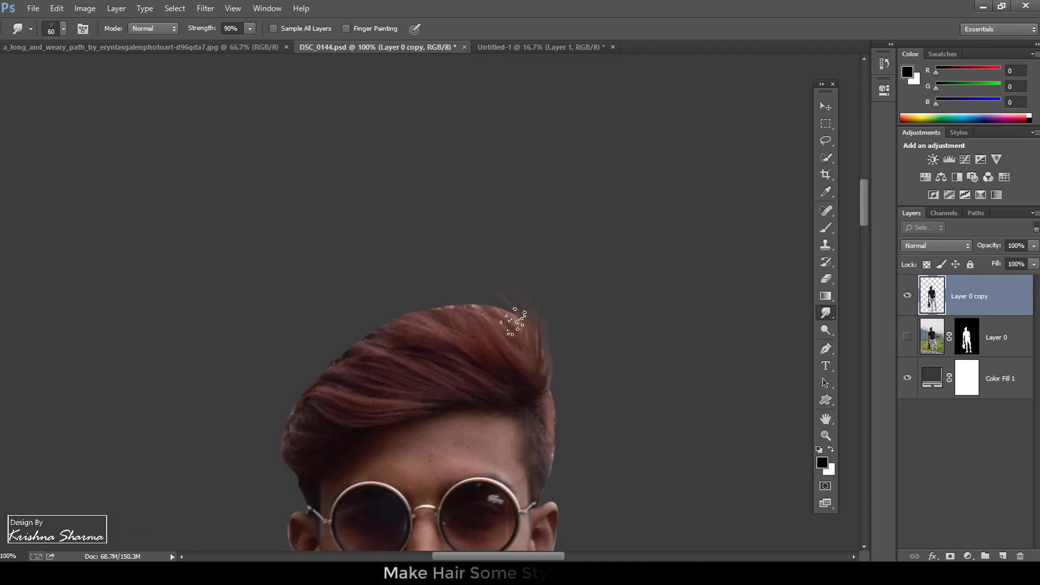
pyautogui.hotkey('ctrl', 'z')
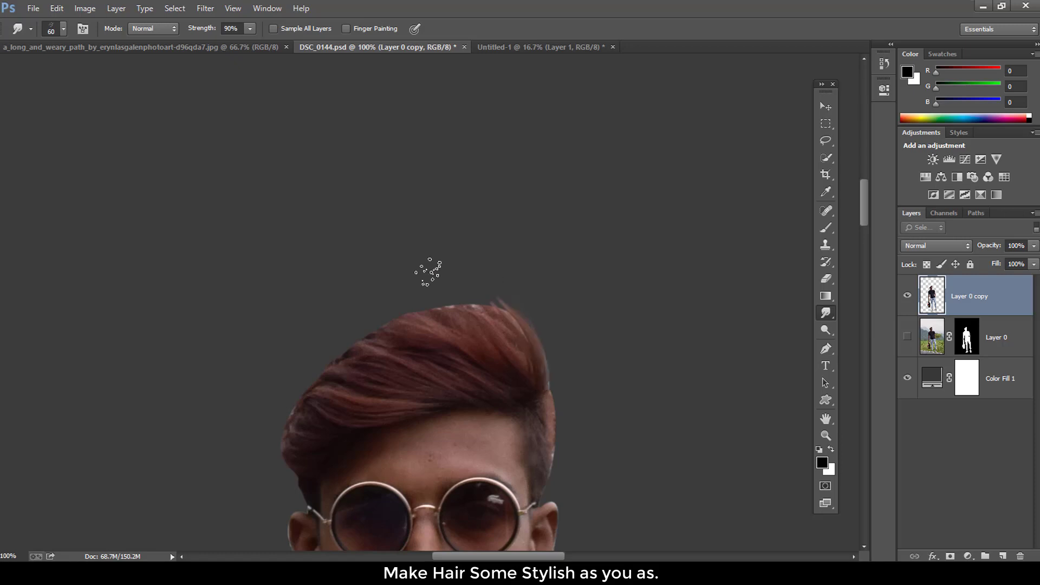
pyautogui.moveTo(450, 323); pyautogui.dragTo(337, 318)
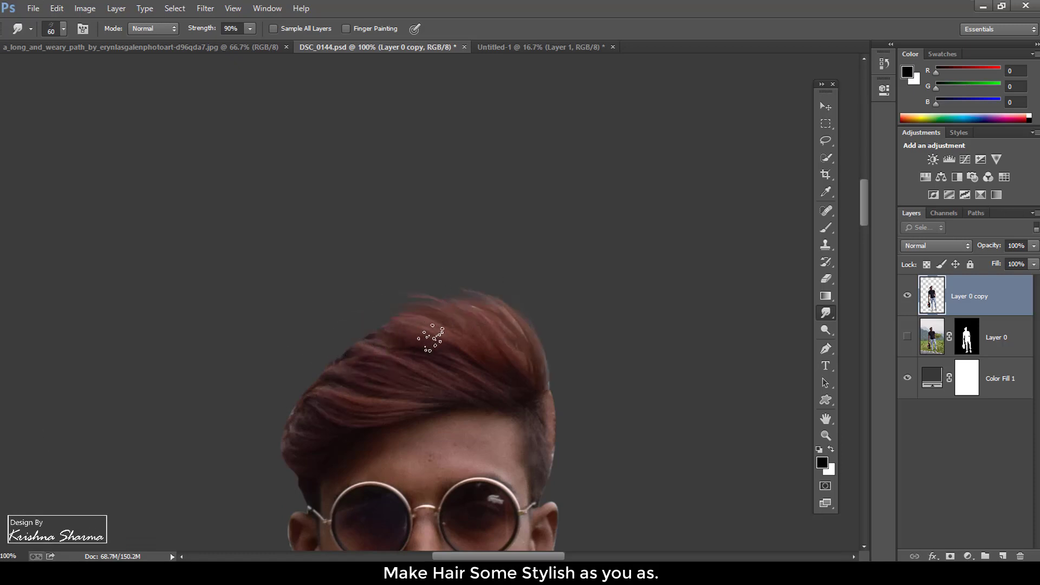
pyautogui.hotkey('ctrl', 'z')
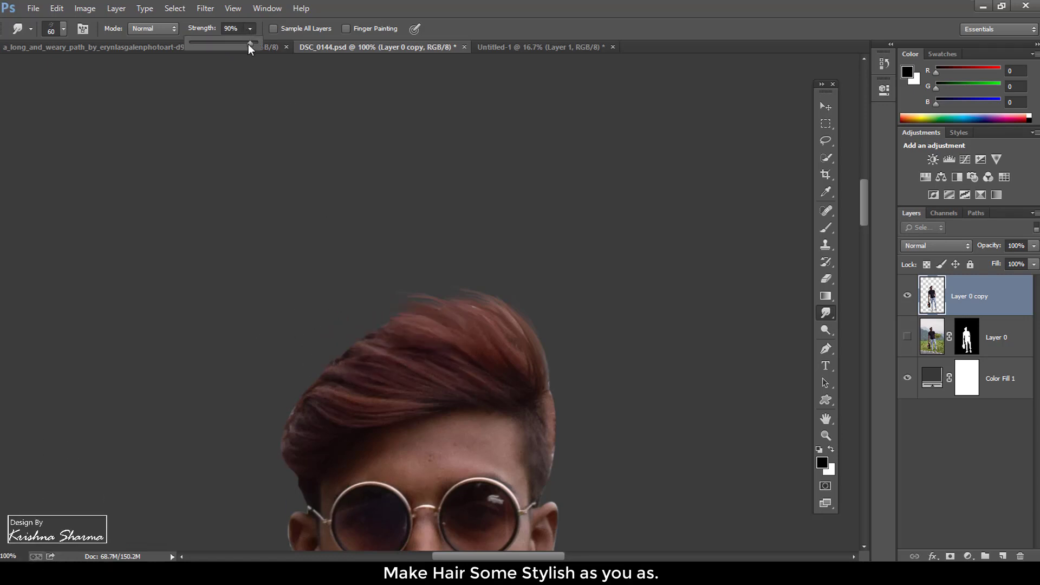
pyautogui.moveTo(245, 46); pyautogui.dragTo(244, 45)
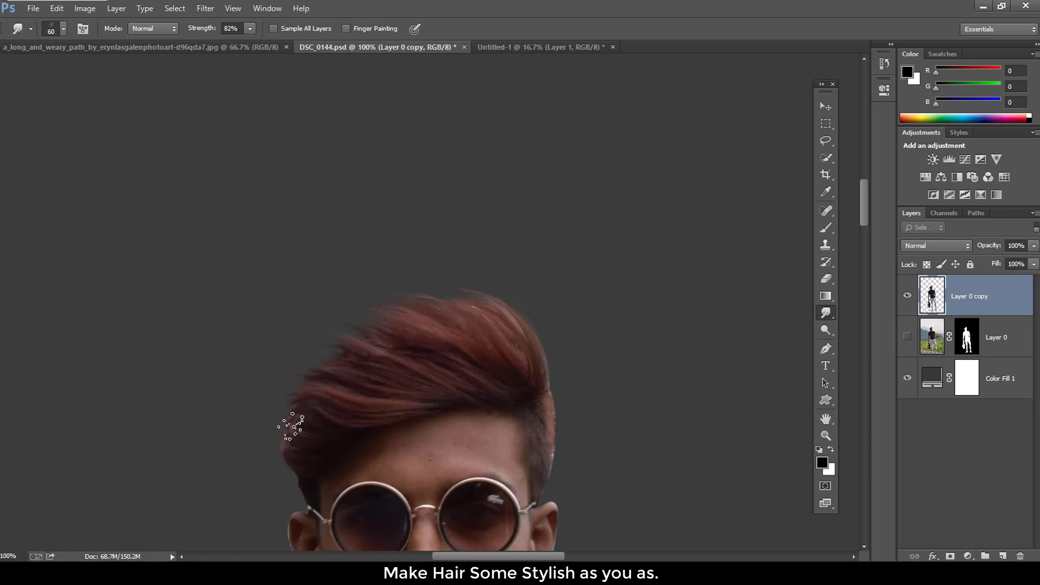
pyautogui.moveTo(292, 425); pyautogui.dragTo(279, 452)
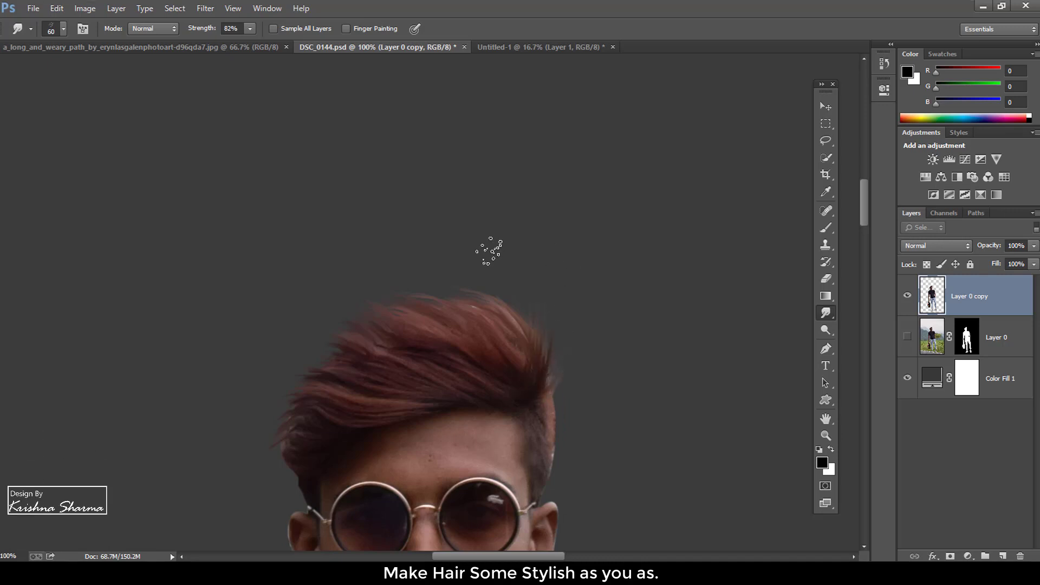
pyautogui.moveTo(524, 335); pyautogui.dragTo(494, 322)
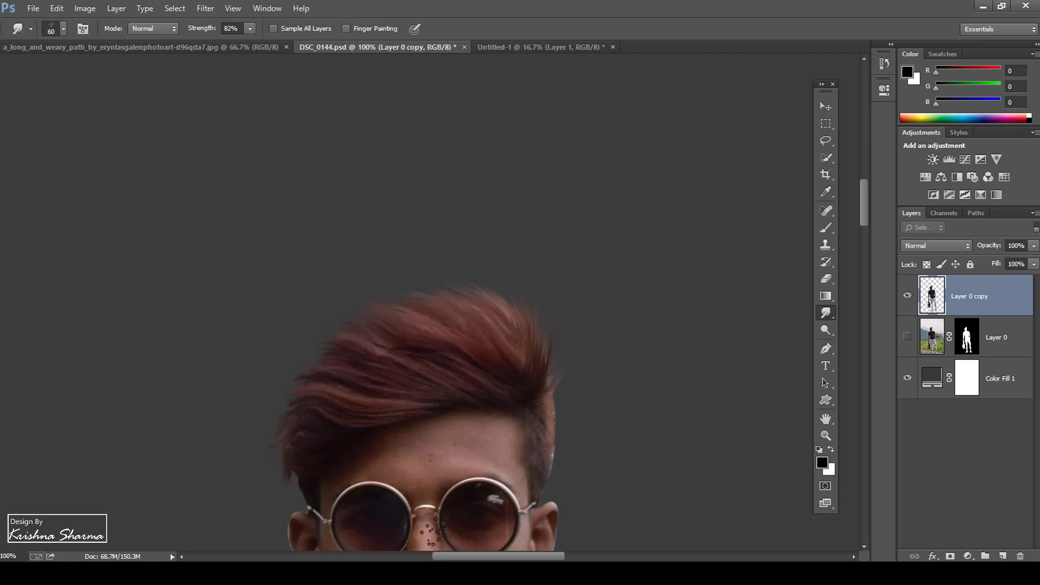
pyautogui.hotkey('ctrl', '0')
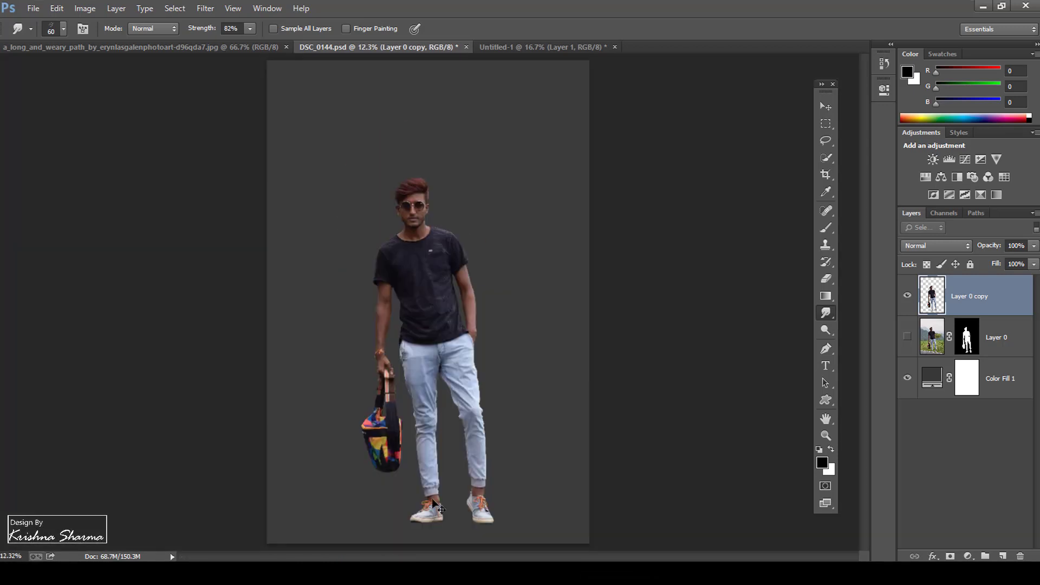
# - Zoom in on the face and give the Smudge tool a small soft textured brush tip
pyautogui.hotkey('ctrl', '+')
pyautogui.hotkey('ctrl', '+')
pyautogui.hotkey('ctrl', '+')
pyautogui.hotkey('ctrl', '+')
pyautogui.hotkey('ctrl', '+')
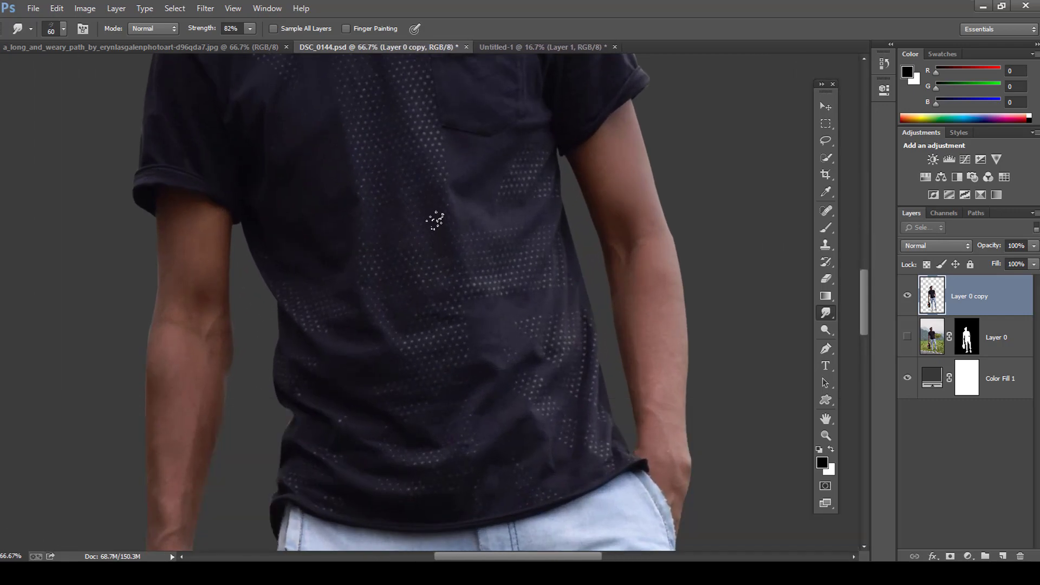
pyautogui.moveTo(474, 363); pyautogui.dragTo(488, 395)
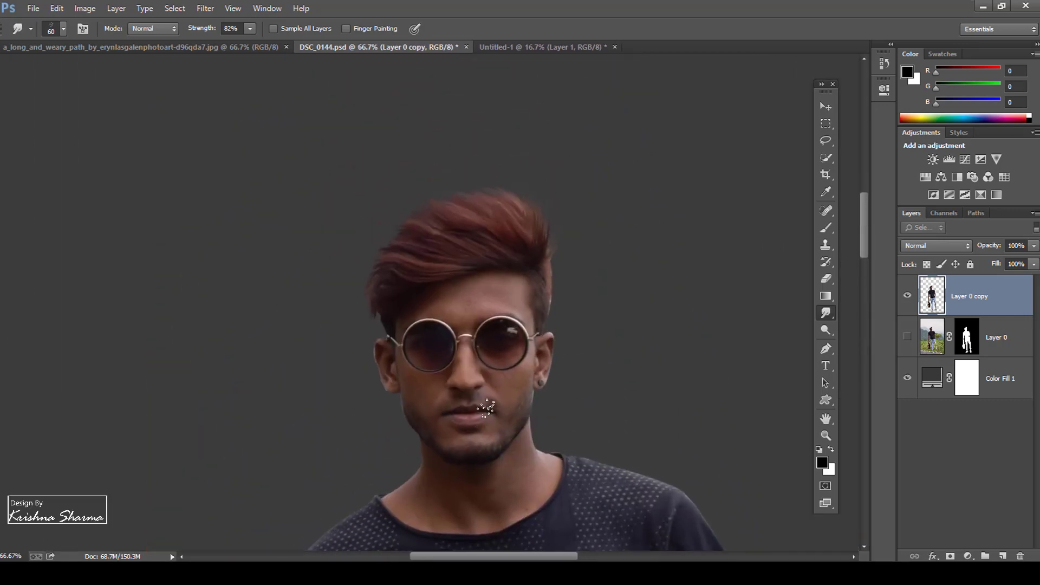
pyautogui.hotkey('ctrl', '+')
pyautogui.hotkey('ctrl', '+')
pyautogui.moveTo(525, 347); pyautogui.dragTo(449, 263)
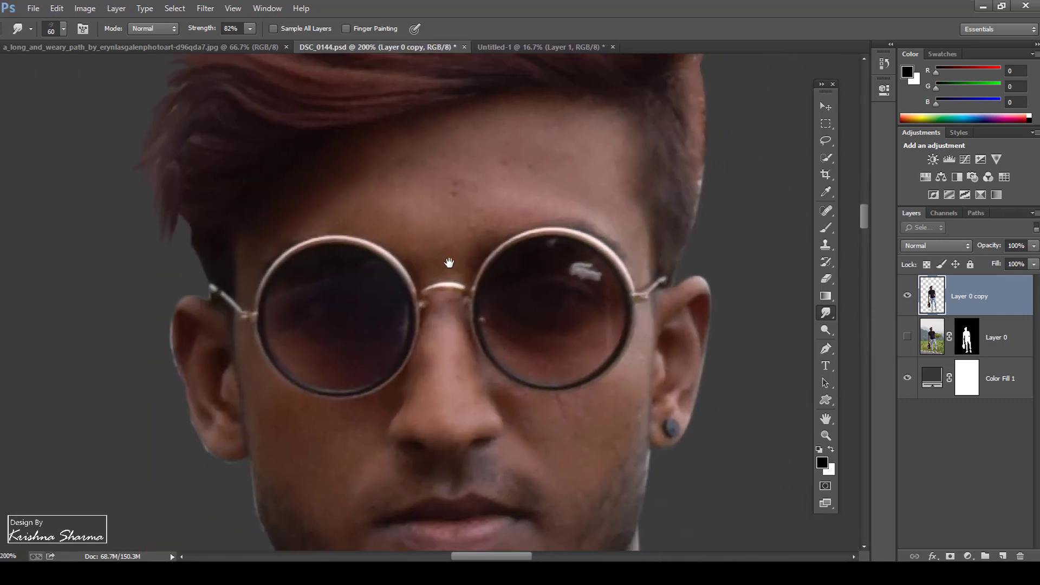
pyautogui.rightClick(824, 317)
pyautogui.click(870, 337)
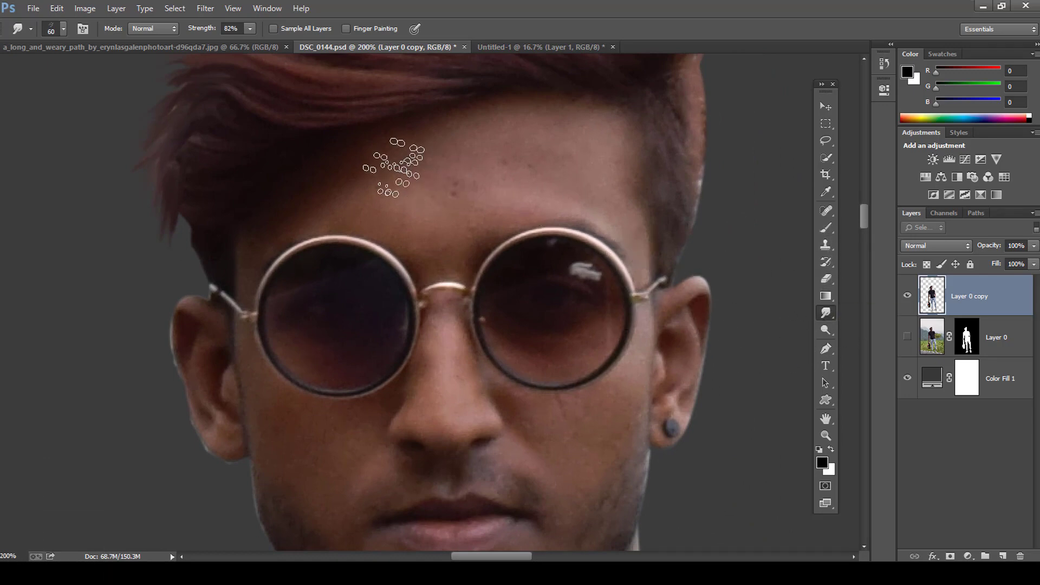
pyautogui.rightClick(483, 239)
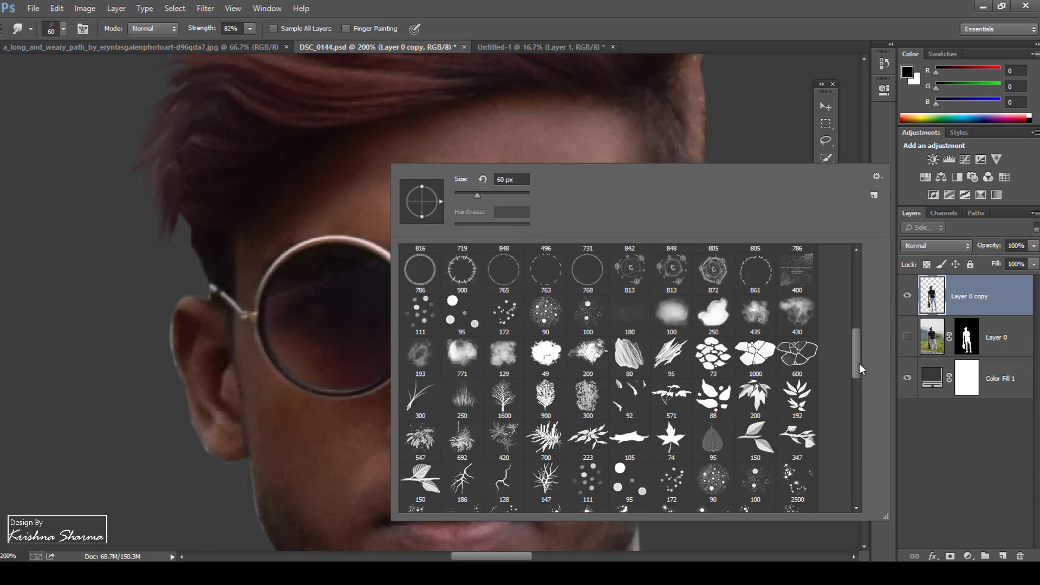
pyautogui.moveTo(859, 363); pyautogui.dragTo(856, 446)
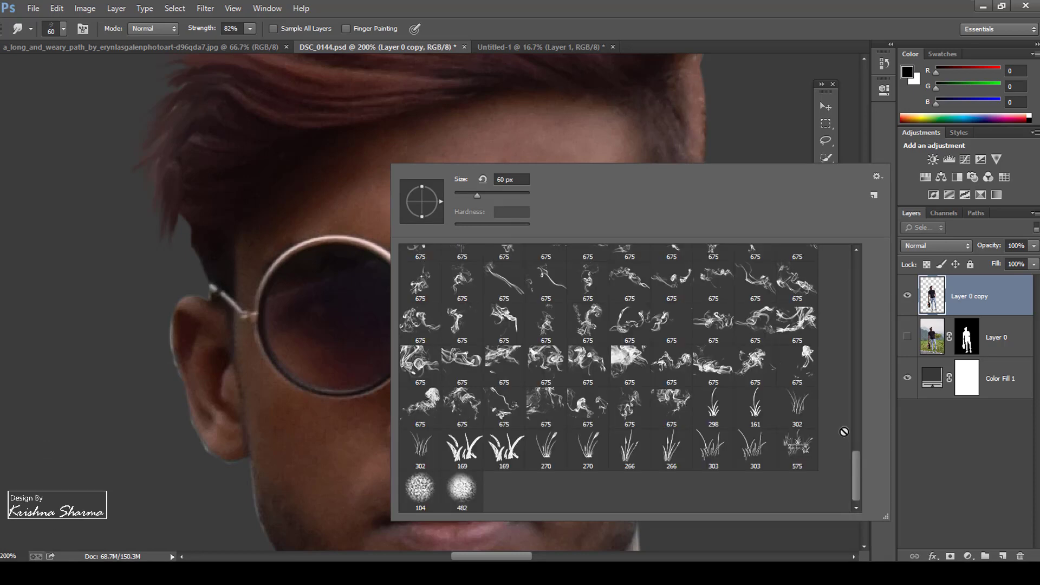
pyautogui.doubleClick(418, 504)
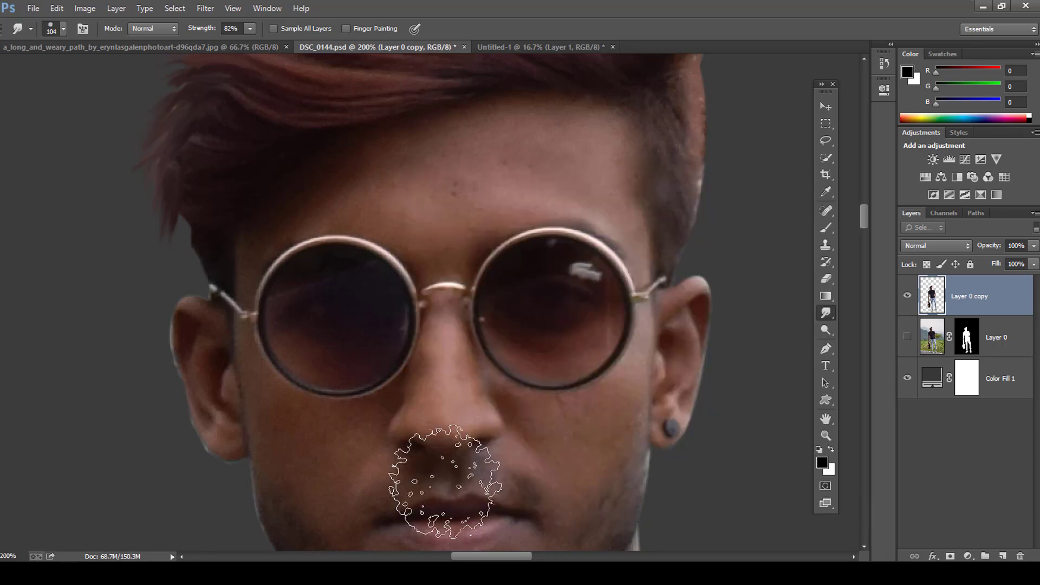
pyautogui.press('[')
pyautogui.press('[')
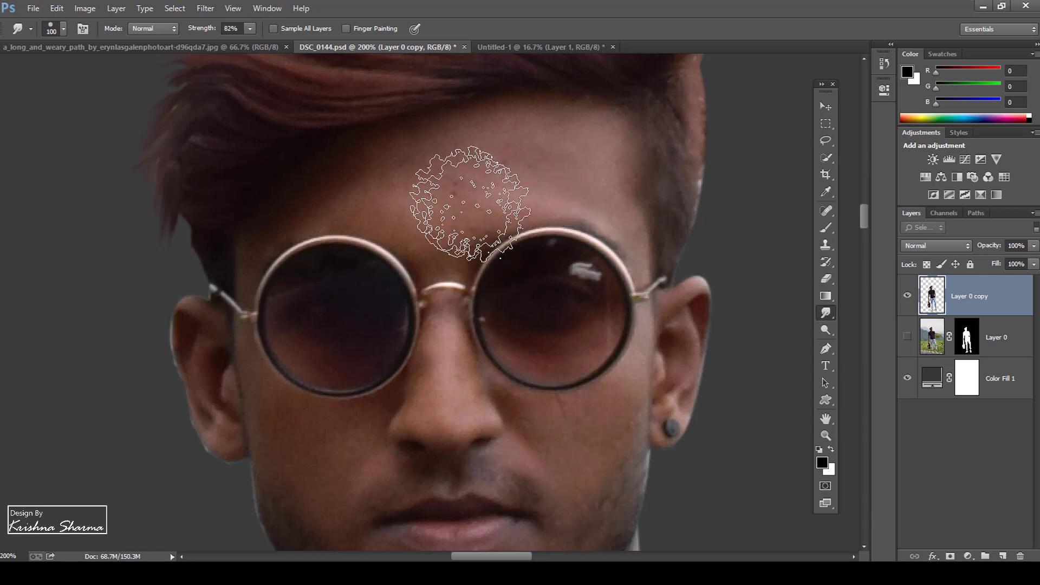
pyautogui.press('[')
pyautogui.press('[')
pyautogui.press('[')
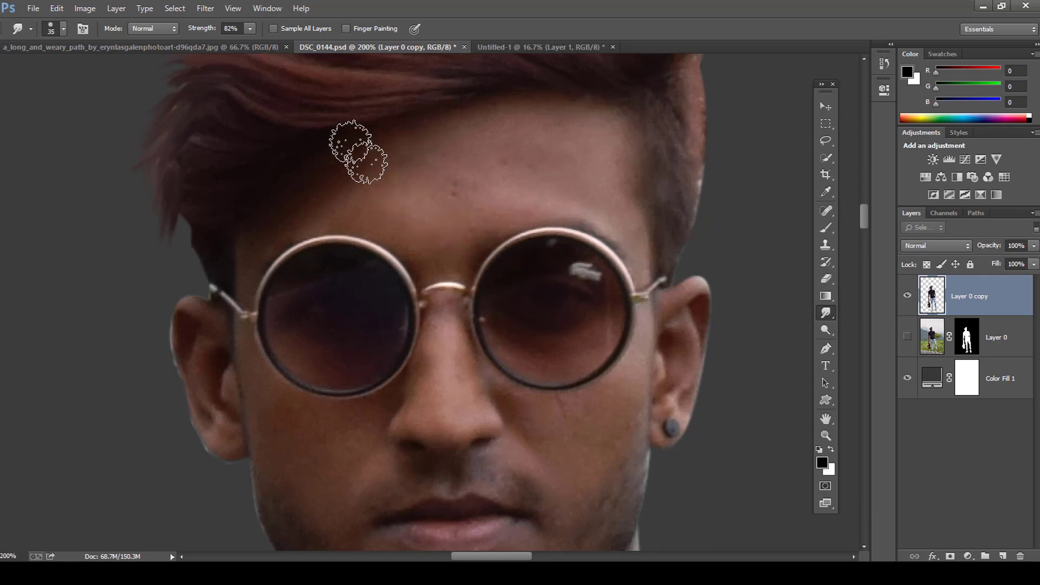
# - Set smudge strength to 21% and resize the brush for the forehead, cheeks and glasses area
pyautogui.click(257, 28)
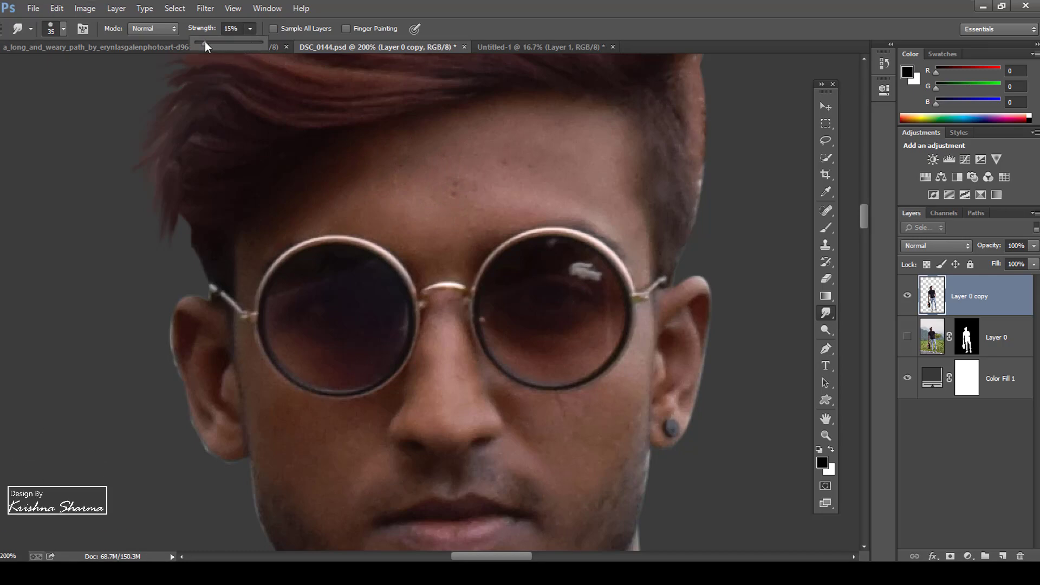
pyautogui.click(346, 169)
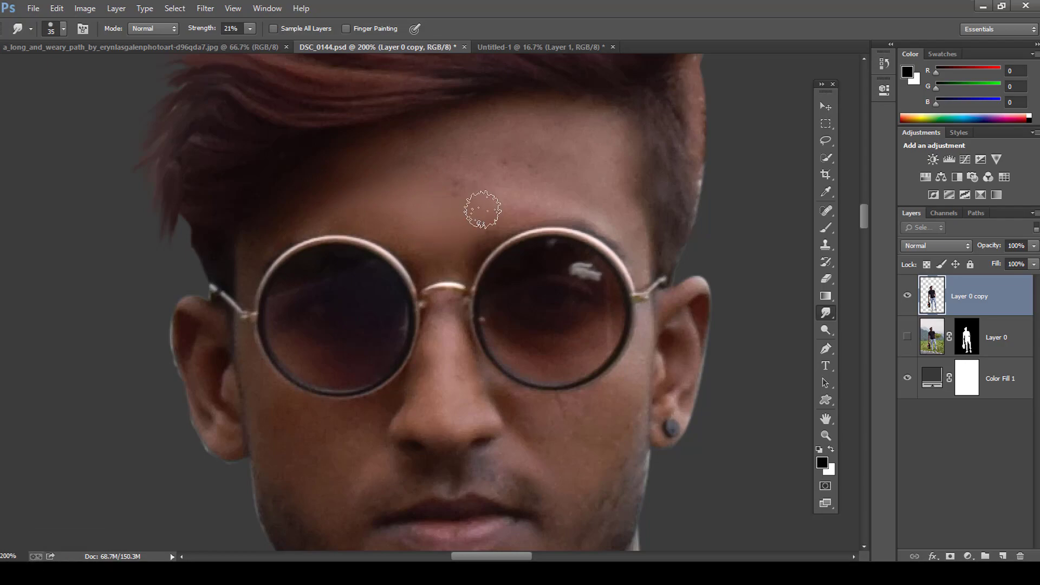
pyautogui.press(']')
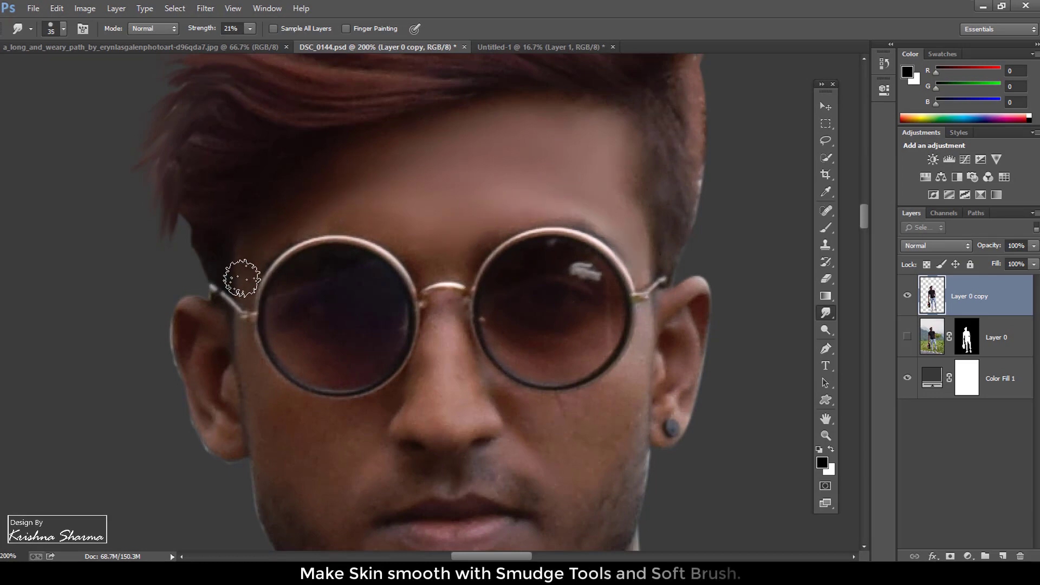
pyautogui.press('[')
pyautogui.press('[')
pyautogui.press('[')
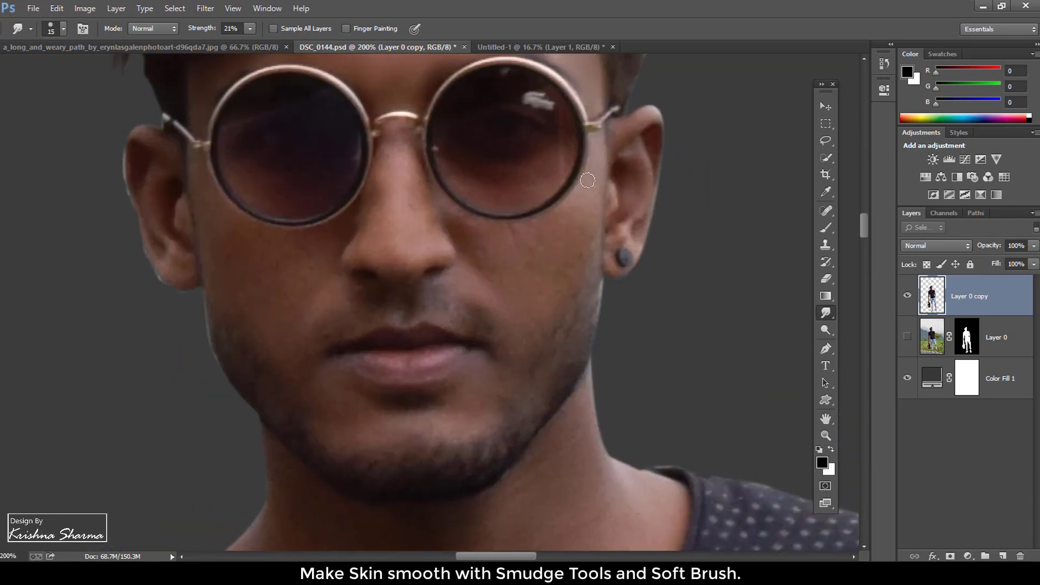
pyautogui.press(']')
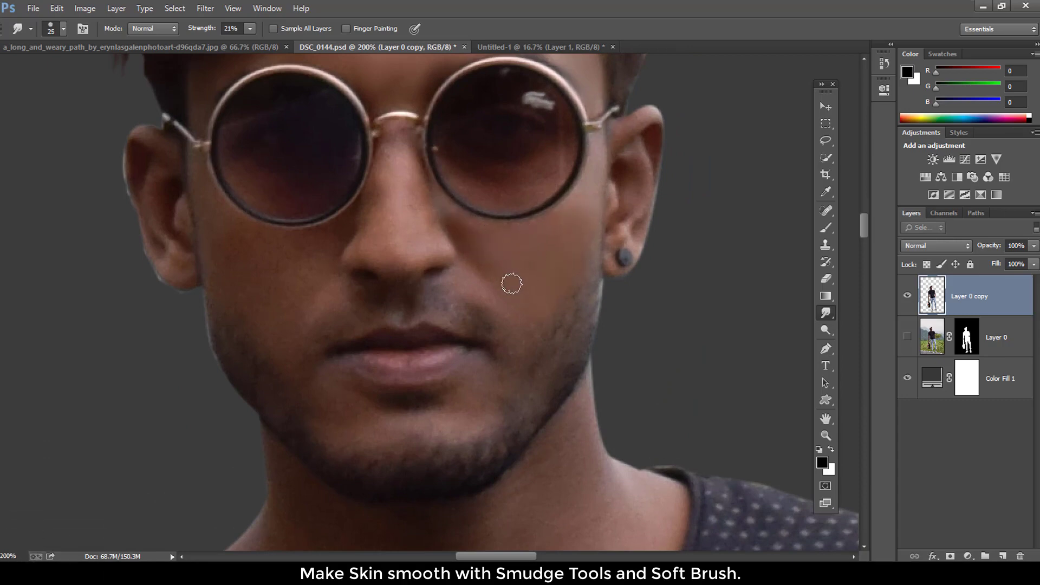
pyautogui.press(']')
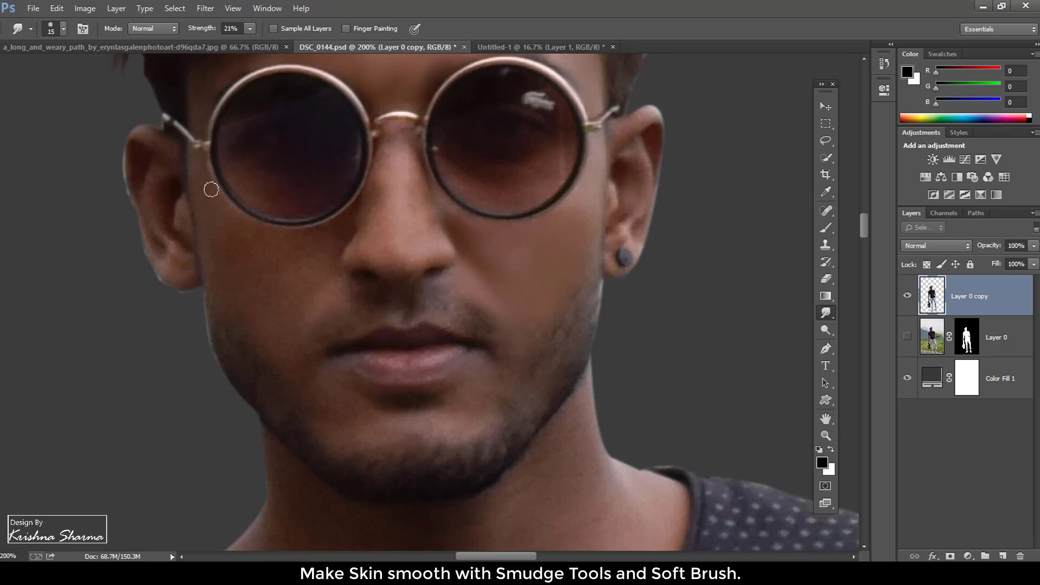
# - Smudge across the neck skin with an enlarged brush, then move down to the arms
pyautogui.press(']')
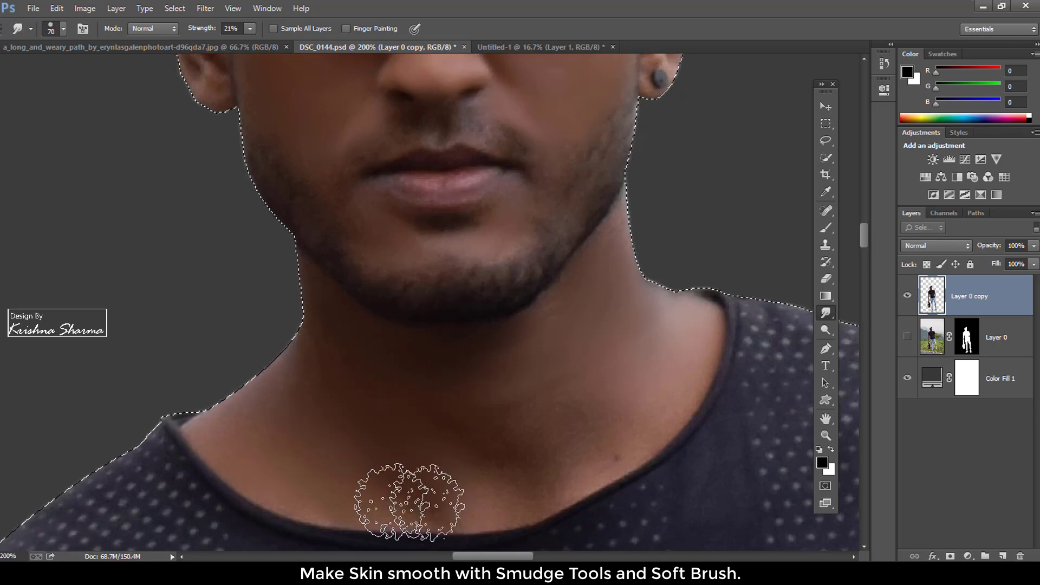
pyautogui.moveTo(409, 502)
pyautogui.mouseDown()
pyautogui.moveTo(325, 409)
pyautogui.moveTo(220, 412)
pyautogui.mouseUp()
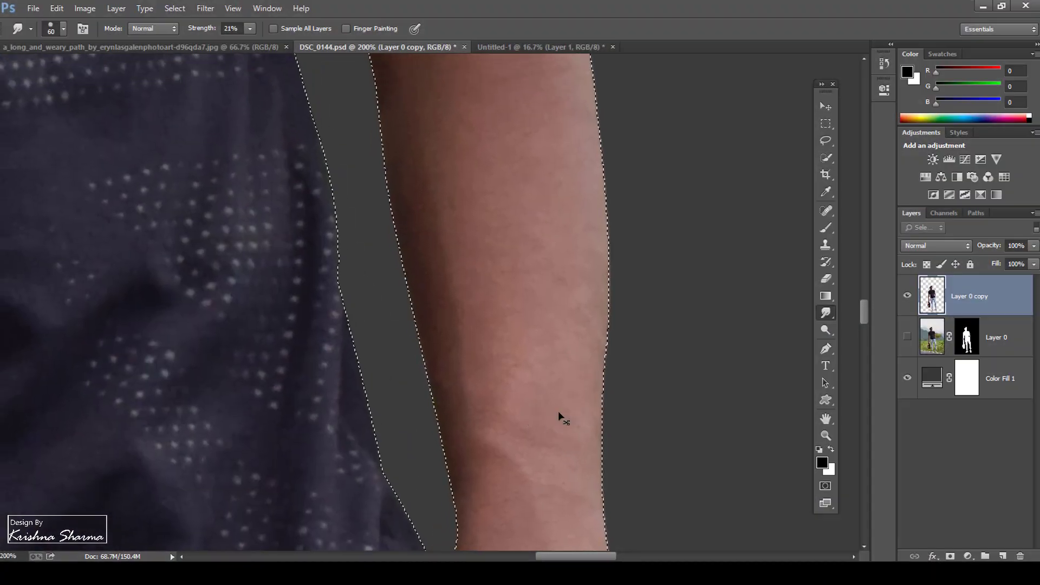
pyautogui.scroll(-2, 558, 411)
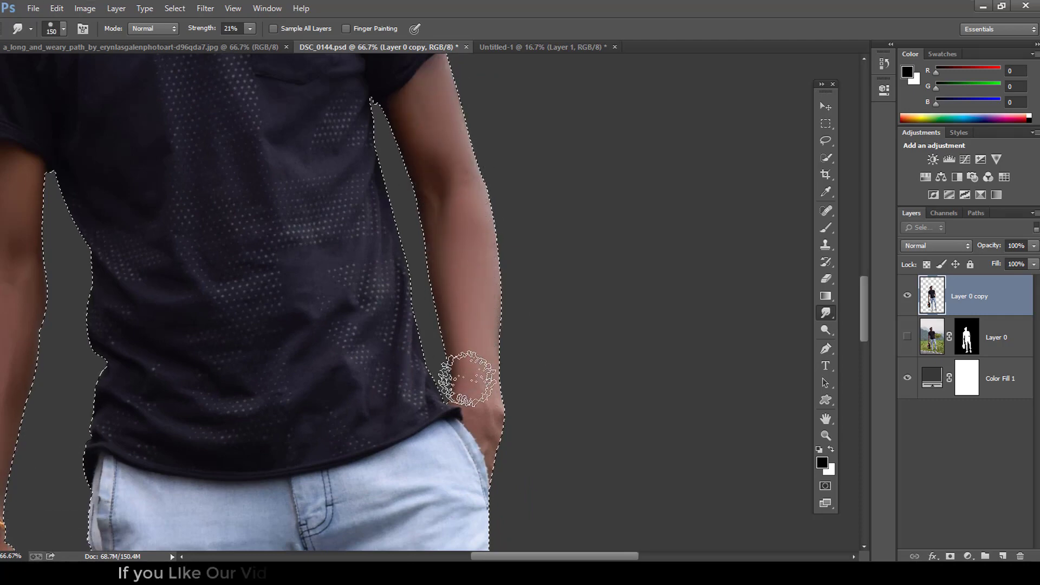
pyautogui.scroll(-3, 471, 369)
pyautogui.scroll(-1, 488, 250)
pyautogui.scroll(4, 492, 266)
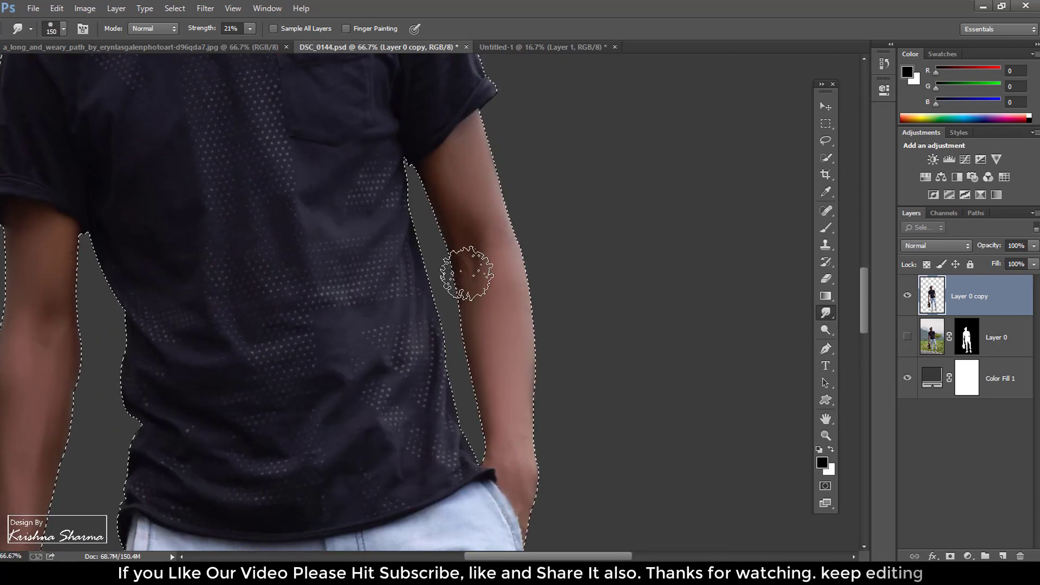
# - Smooth the ankle skin by both shoes with a smaller smudge brush
pyautogui.hotkey('ctrl', '-')
pyautogui.hotkey('ctrl', '-')
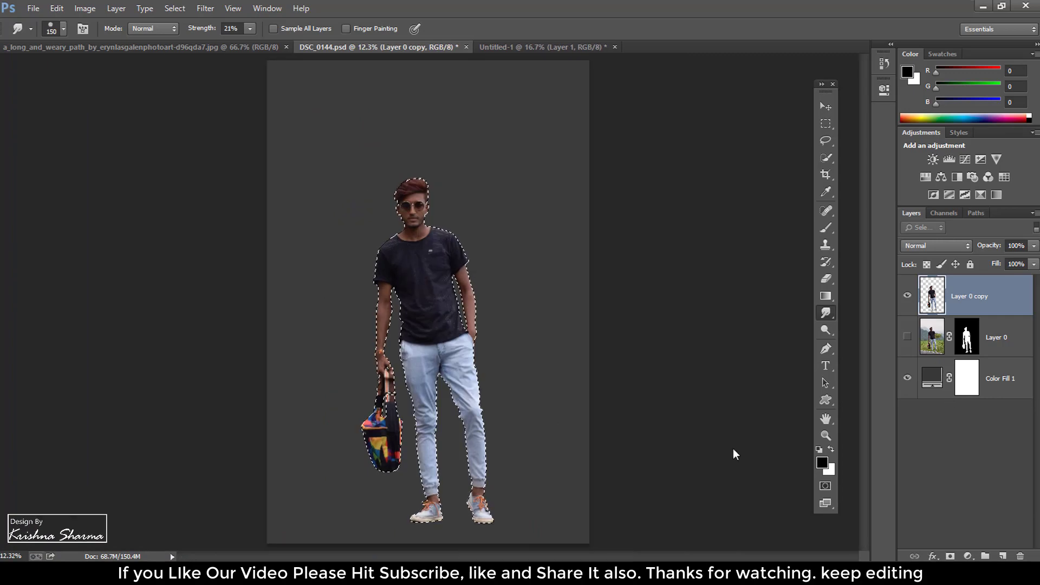
pyautogui.hotkey('ctrl', '+')
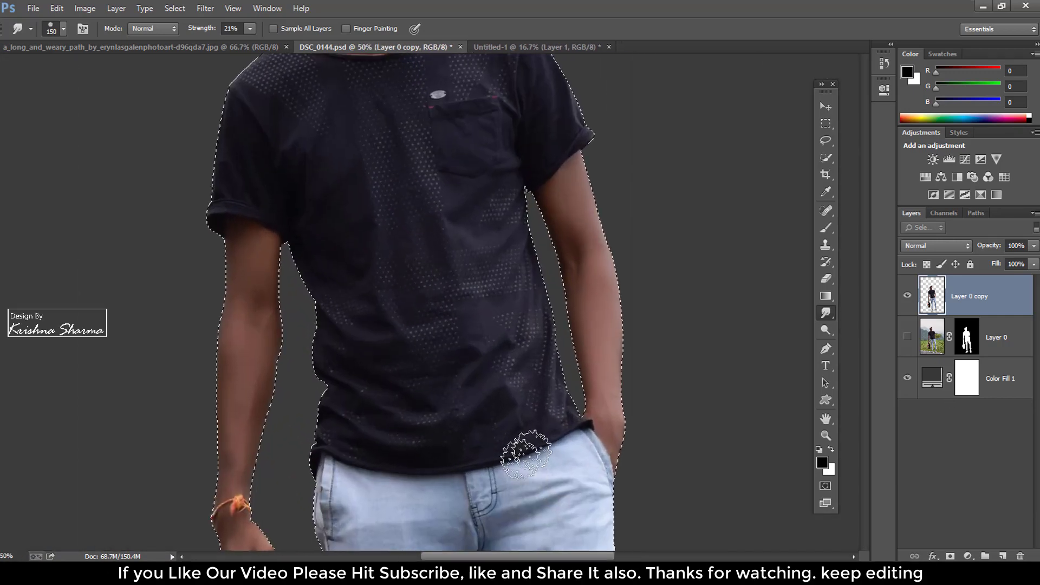
pyautogui.scroll(-5, 477, 274)
pyautogui.scroll(-5, 529, 216)
pyautogui.scroll(-3, 505, 316)
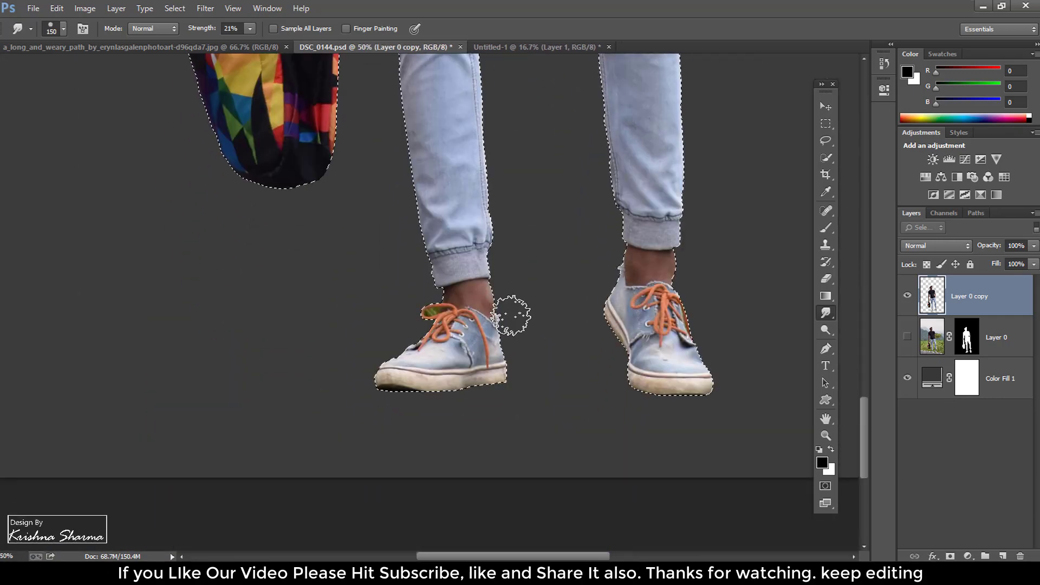
pyautogui.hotkey('ctrl', '+')
pyautogui.hotkey('ctrl', '+')
pyautogui.press('[')
pyautogui.press('[')
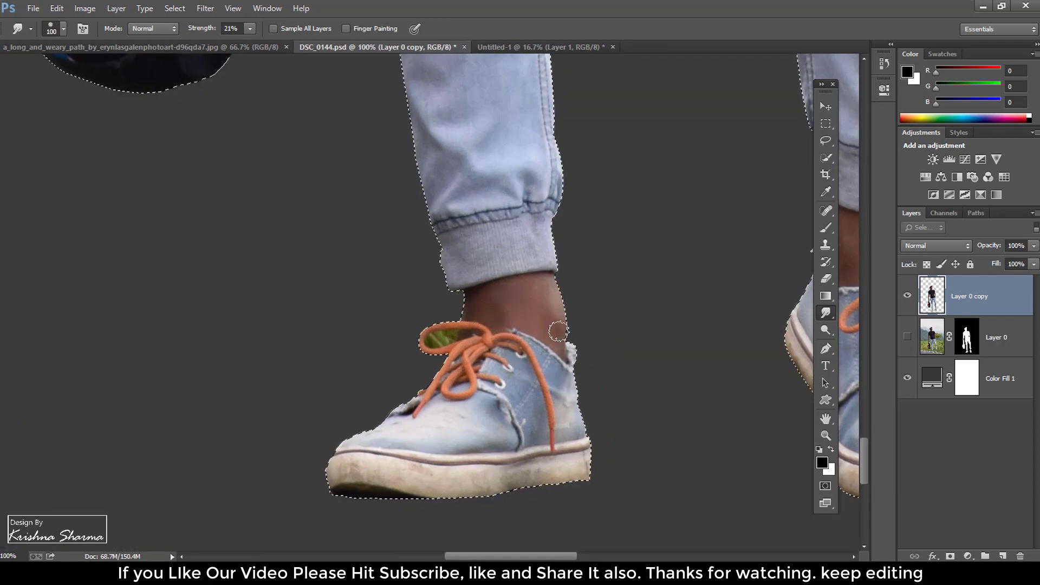
pyautogui.moveTo(666, 345); pyautogui.dragTo(410, 346)
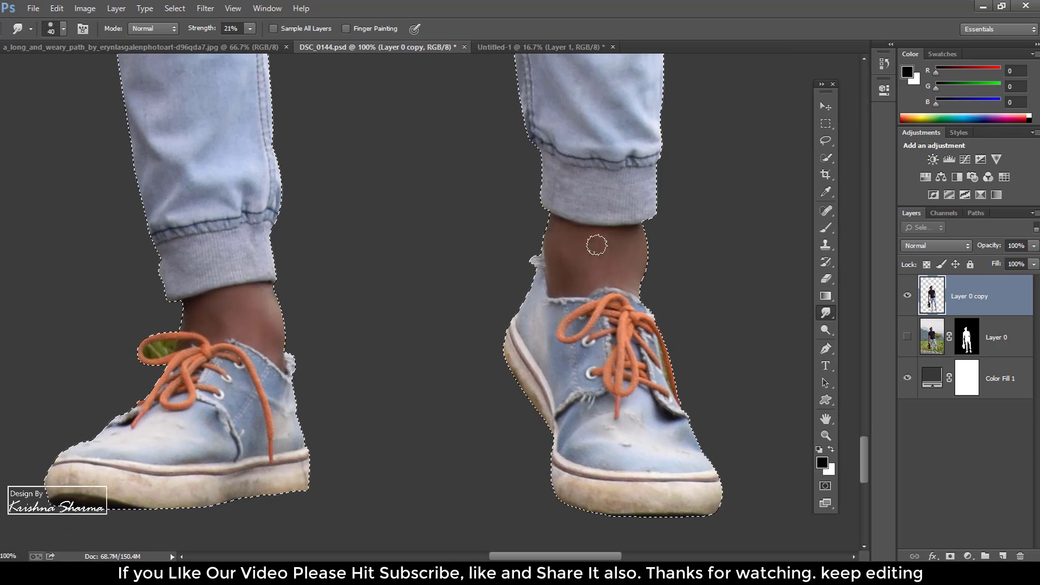
pyautogui.hotkey('ctrl', '0')
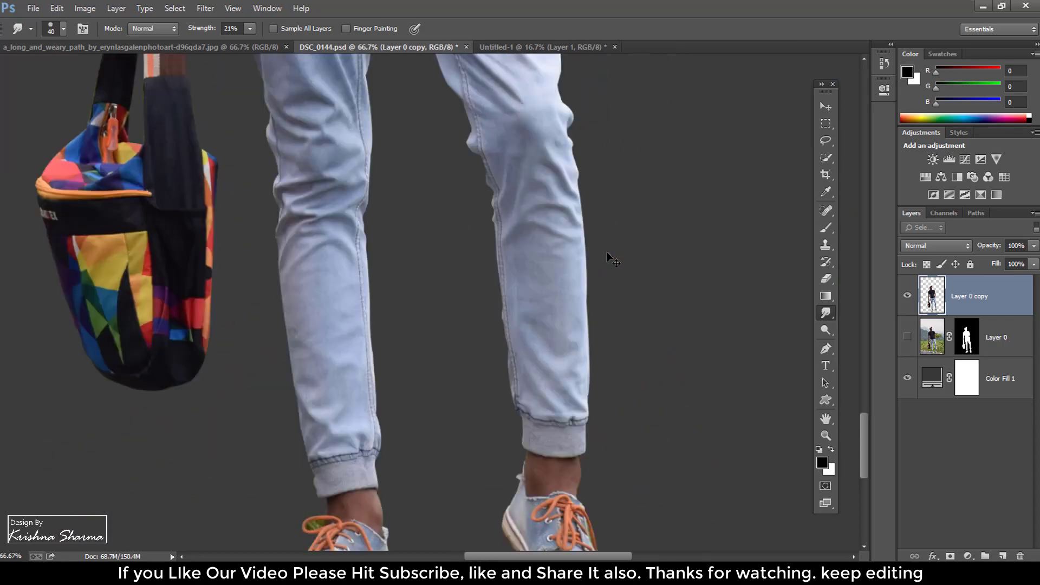
# - Deselect the man and launch the Camera Raw Filter on his layer
pyautogui.hotkey('ctrl', 'd')
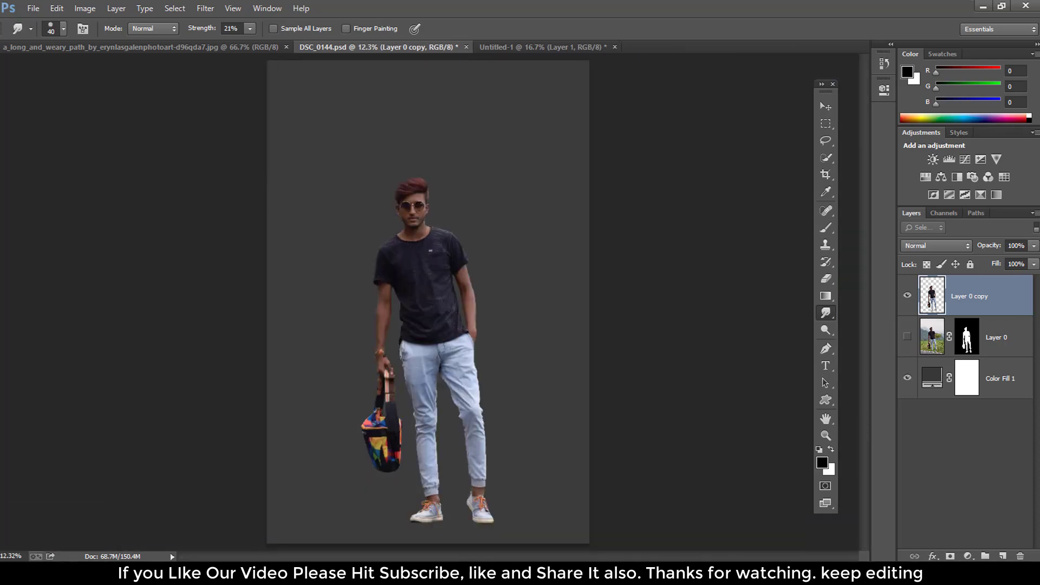
pyautogui.hotkey('ctrl', '+')
pyautogui.hotkey('ctrl', '+')
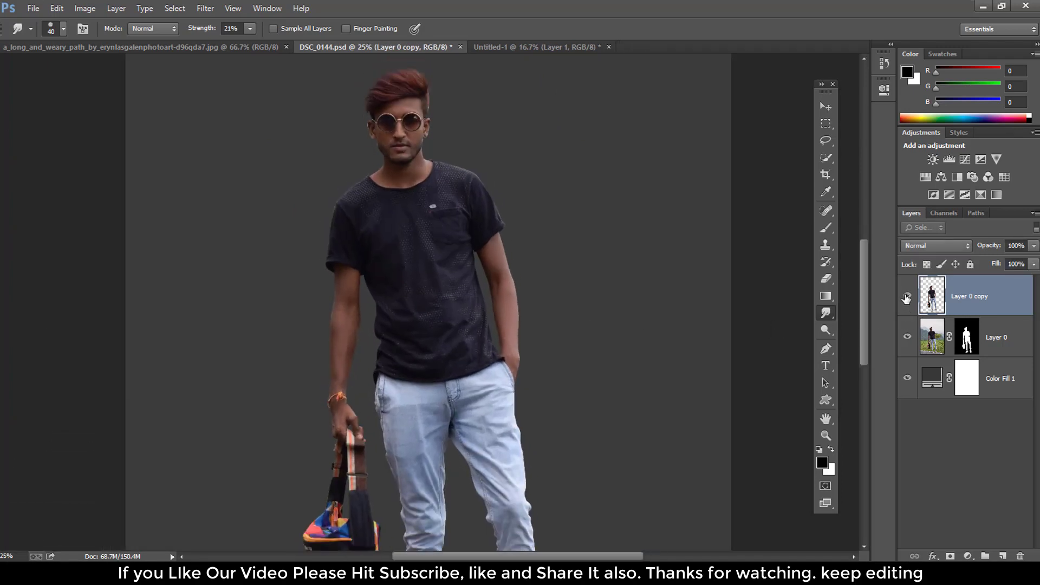
pyautogui.hotkey('ctrl', '-')
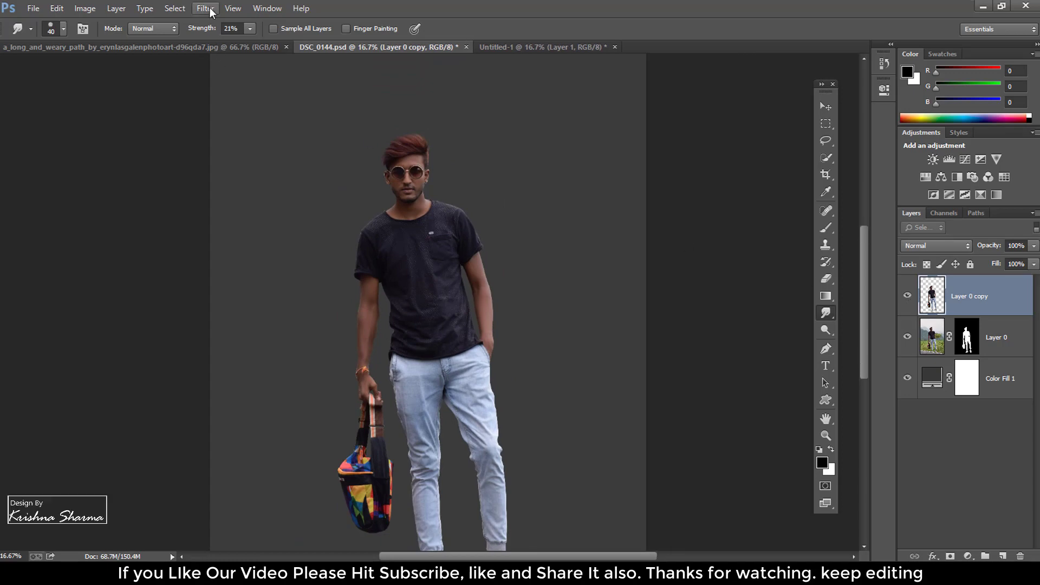
pyautogui.click(206, 8)
pyautogui.click(224, 84)
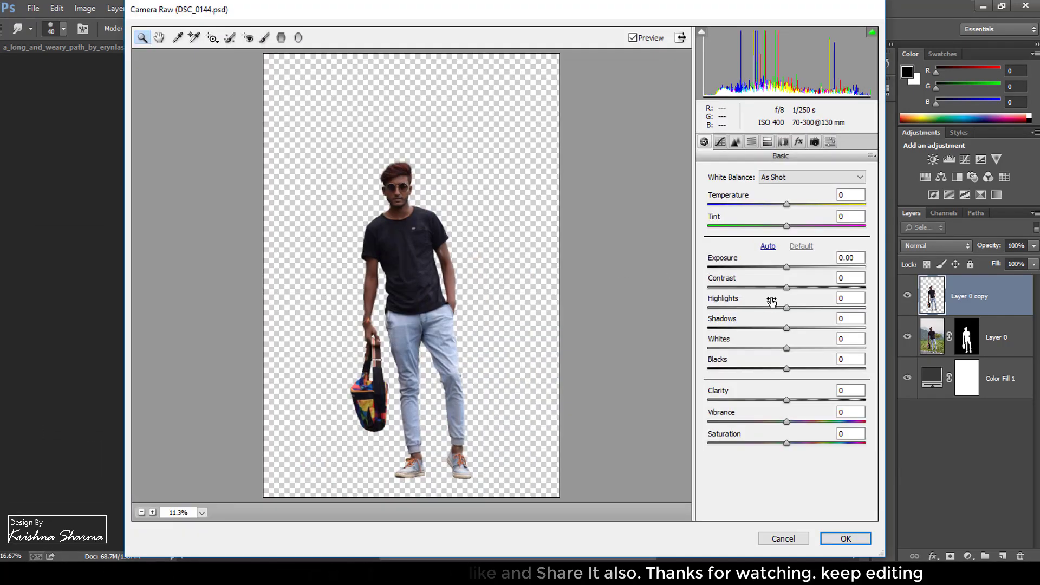
# - Set Blacks +100, Whites +1, Contrast -1, Vibrance -13, Tint +8, Exposure +0.75 and apply
pyautogui.moveTo(788, 370)
pyautogui.mouseDown()
pyautogui.moveTo(752, 369)
pyautogui.moveTo(870, 373)
pyautogui.mouseUp()
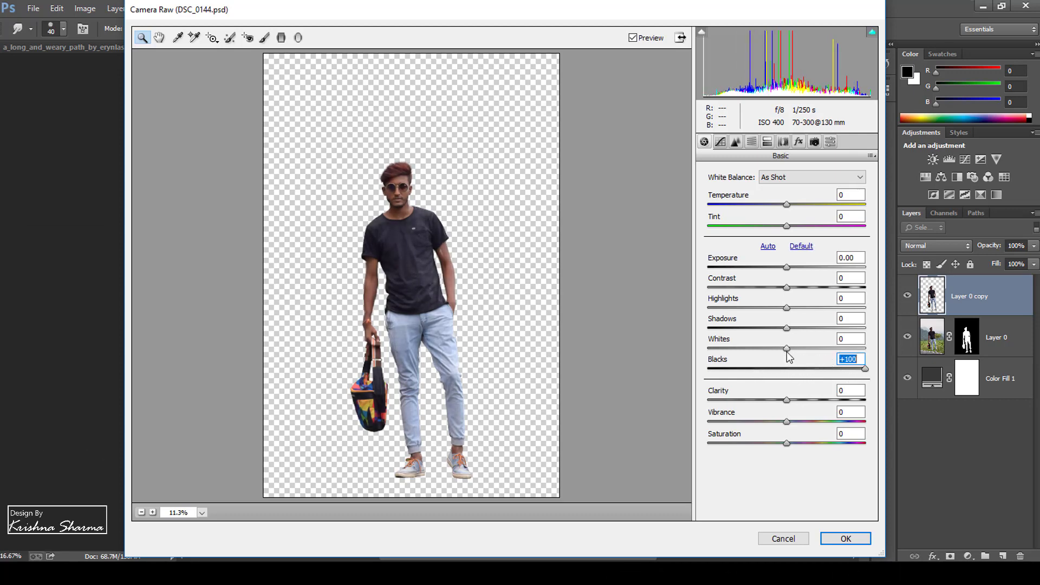
pyautogui.moveTo(786, 349)
pyautogui.mouseDown()
pyautogui.moveTo(751, 353)
pyautogui.moveTo(804, 358)
pyautogui.moveTo(787, 349)
pyautogui.mouseUp()
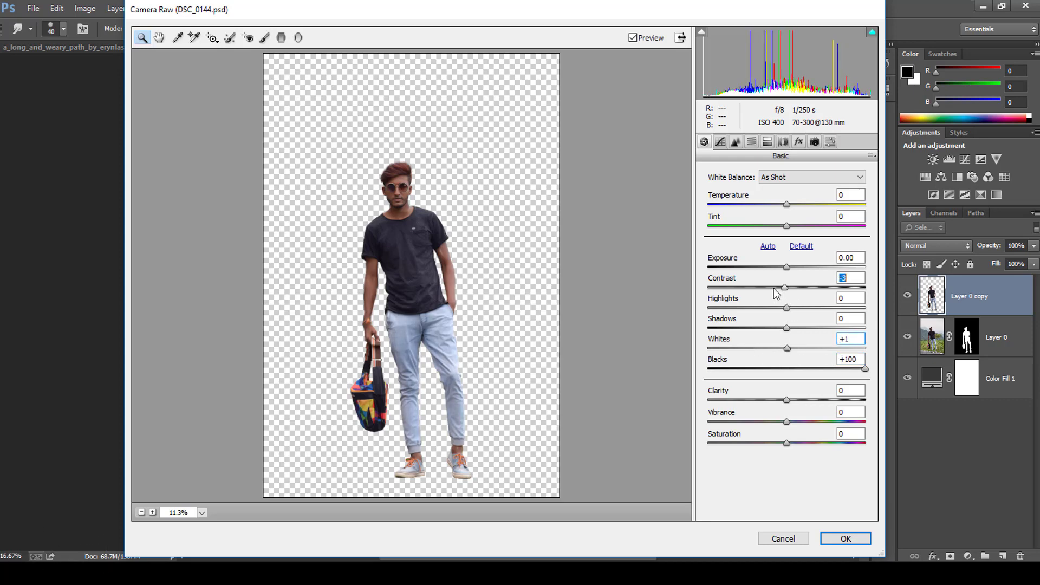
pyautogui.moveTo(776, 293)
pyautogui.mouseDown()
pyautogui.moveTo(739, 287)
pyautogui.moveTo(806, 299)
pyautogui.moveTo(788, 295)
pyautogui.moveTo(797, 268)
pyautogui.mouseUp()
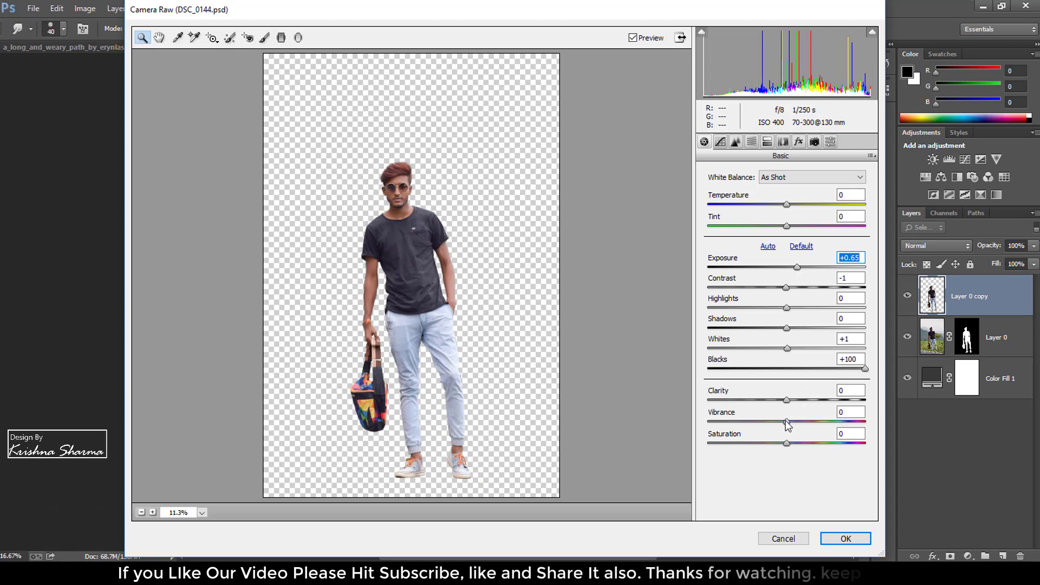
pyautogui.moveTo(786, 422); pyautogui.dragTo(778, 424)
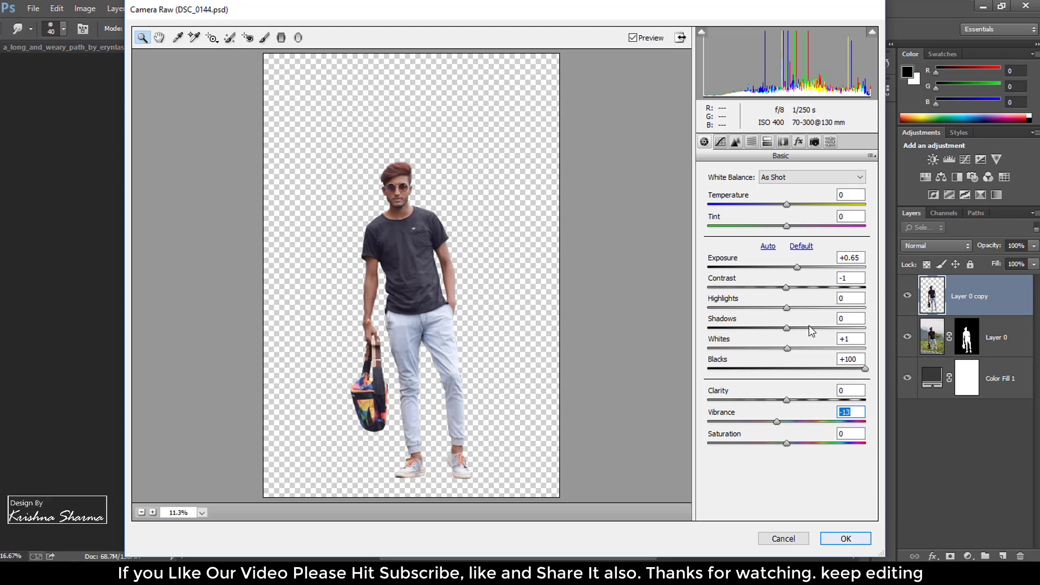
pyautogui.moveTo(787, 227); pyautogui.dragTo(794, 228)
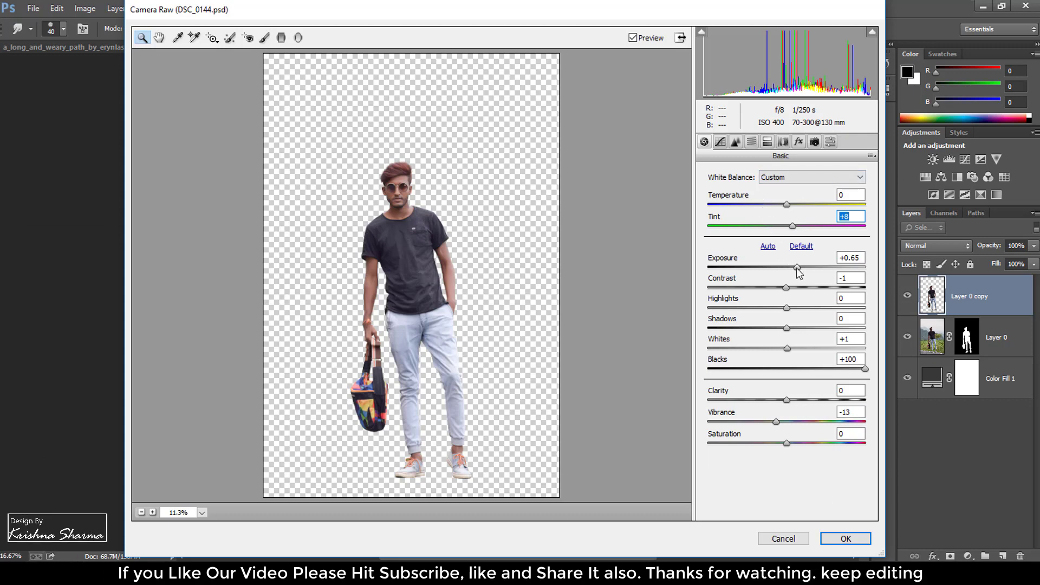
pyautogui.moveTo(786, 264); pyautogui.dragTo(796, 271)
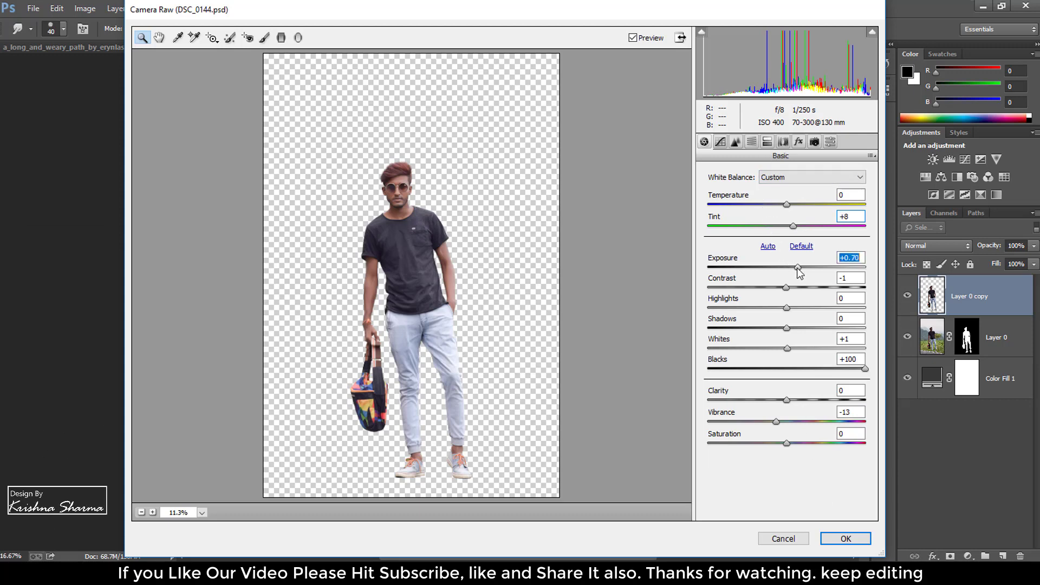
pyautogui.click(831, 538)
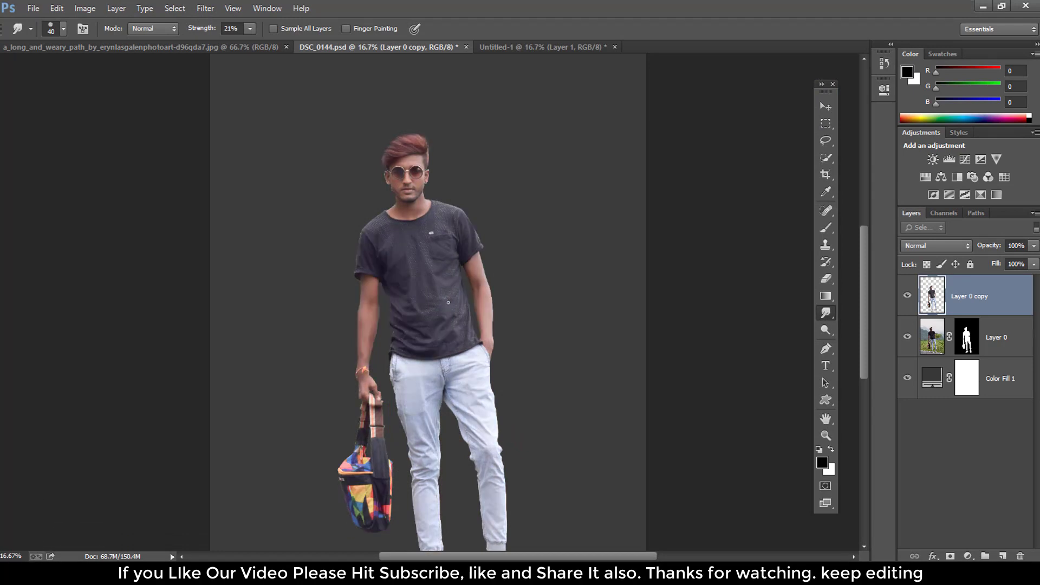
# - Compare the adjusted layer, then move the cut-out man into the forest scene document
pyautogui.click(907, 295)
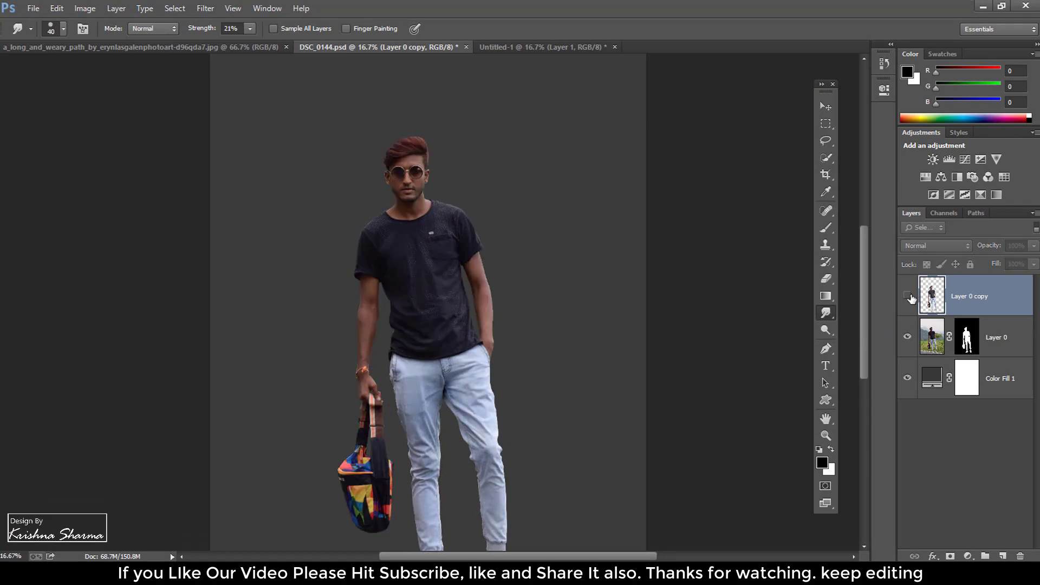
pyautogui.click(908, 296)
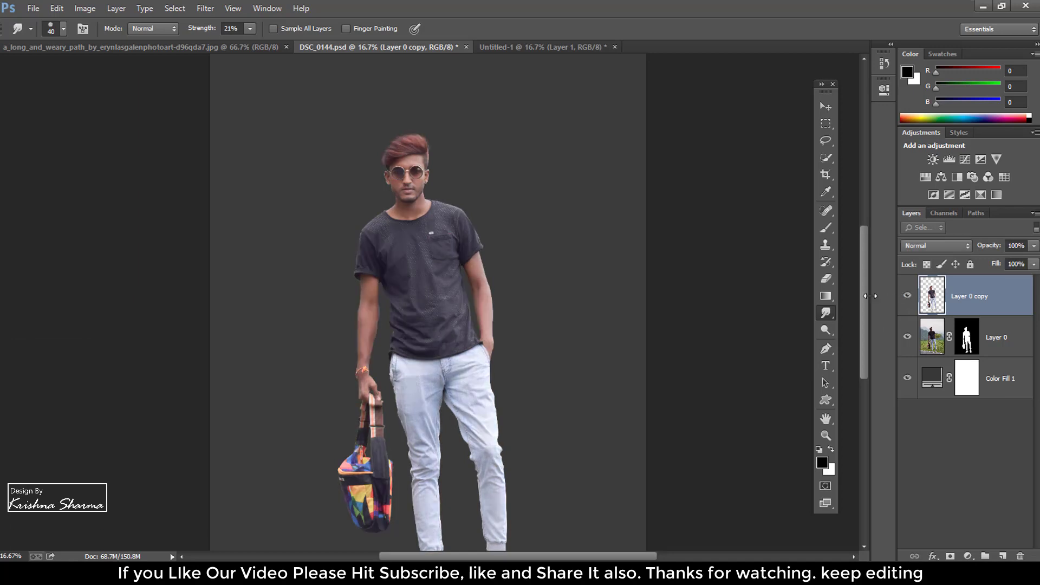
pyautogui.hotkey('ctrl', '-')
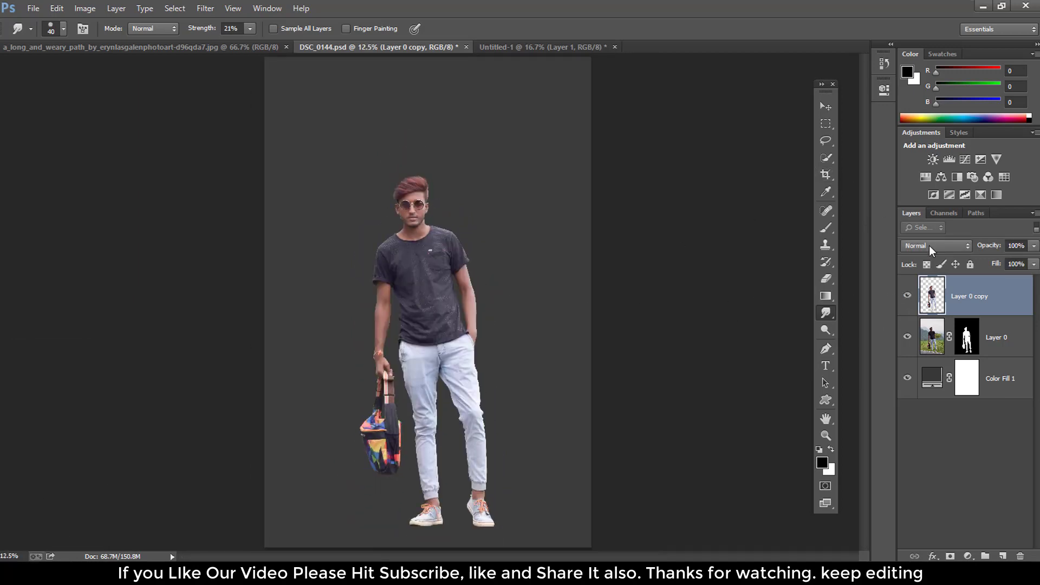
pyautogui.click(824, 104)
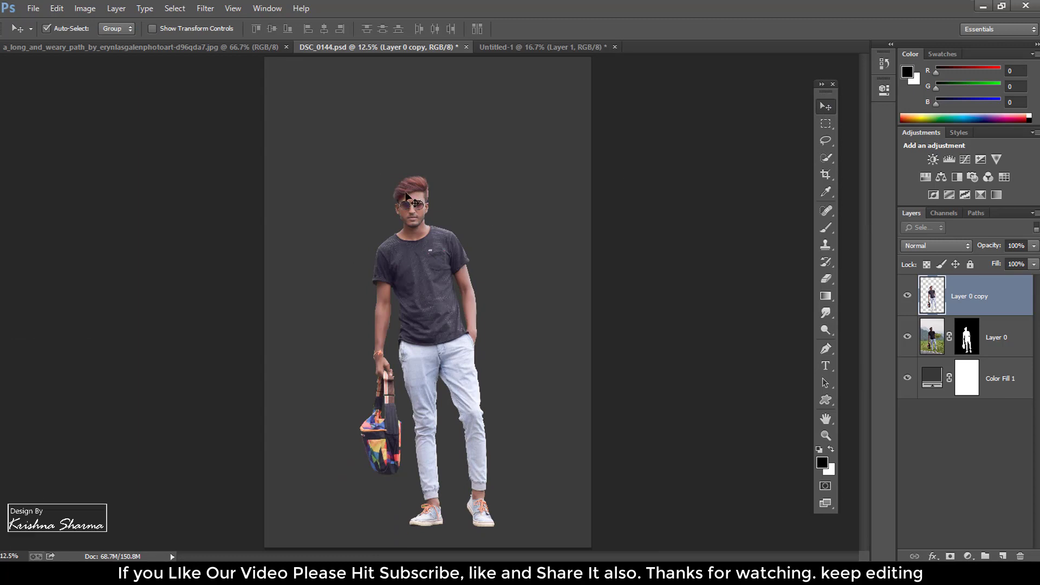
pyautogui.moveTo(412, 201)
pyautogui.mouseDown()
pyautogui.moveTo(525, 65)
pyautogui.moveTo(444, 246)
pyautogui.mouseUp()
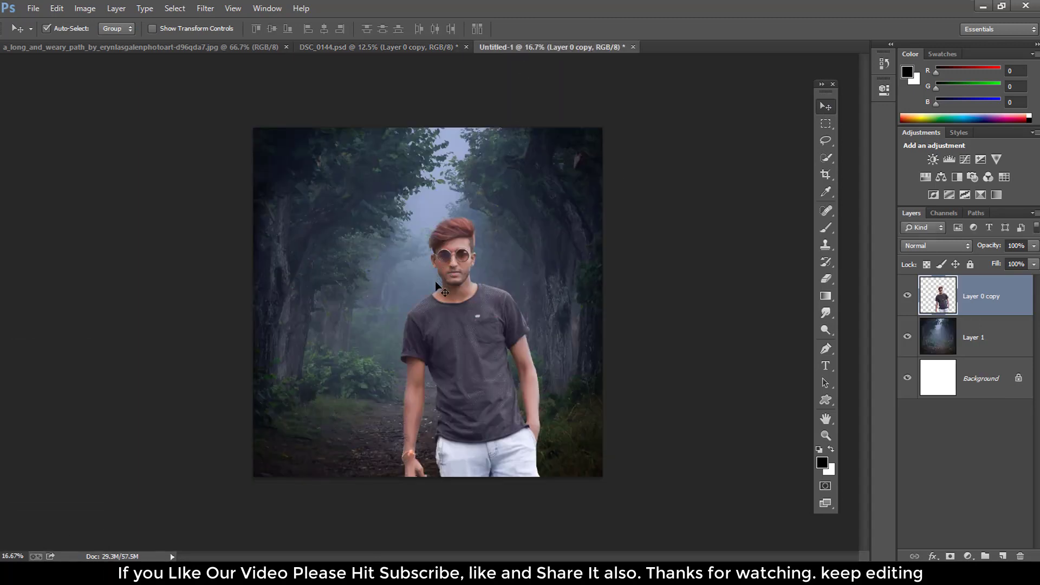
# - Scale the man to 58%, tilt him 2.67° and place him up the path
pyautogui.hotkey('ctrl', 't')
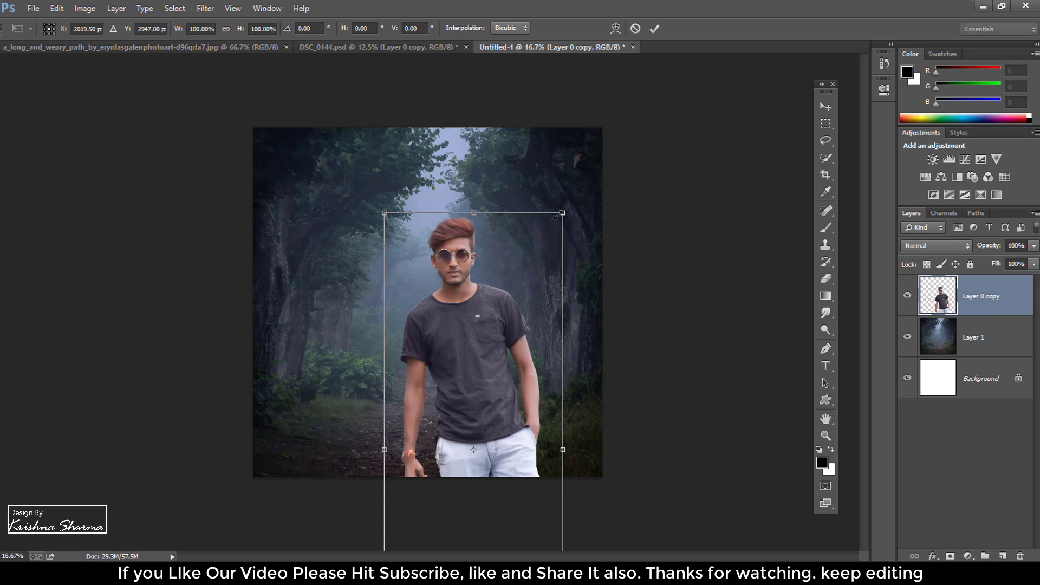
pyautogui.moveTo(562, 213)
pyautogui.mouseDown()
pyautogui.moveTo(512, 348)
pyautogui.moveTo(422, 303)
pyautogui.mouseUp()
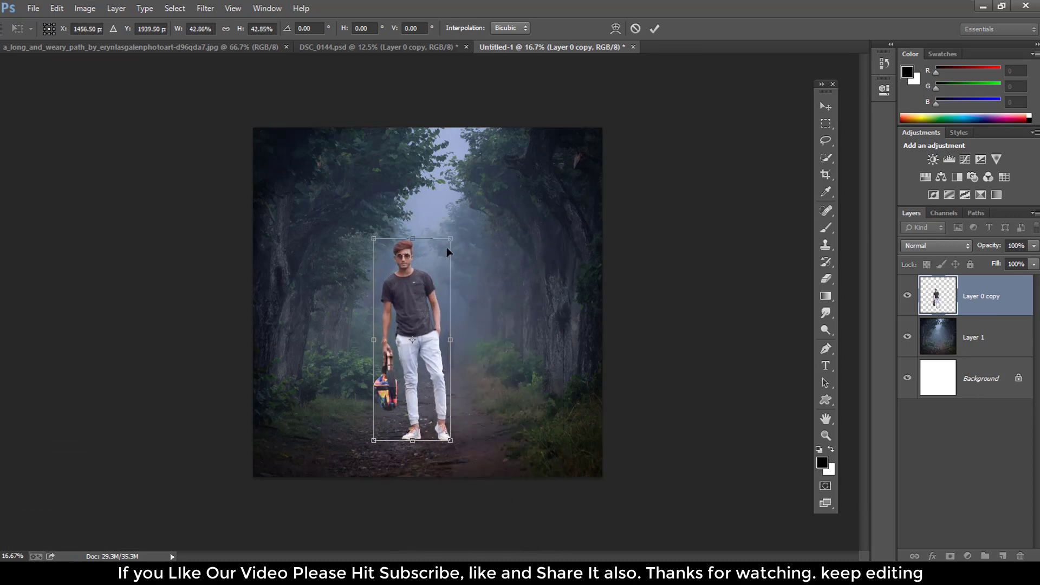
pyautogui.moveTo(458, 227); pyautogui.dragTo(465, 212)
pyautogui.moveTo(574, 338); pyautogui.dragTo(559, 374)
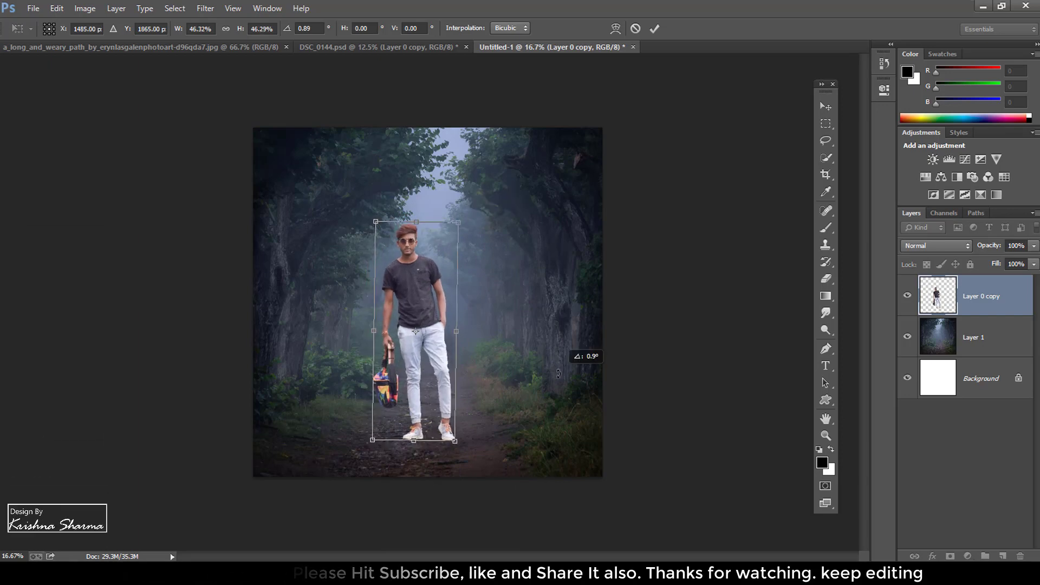
pyautogui.moveTo(465, 224); pyautogui.dragTo(476, 205)
pyautogui.moveTo(425, 321); pyautogui.dragTo(427, 315)
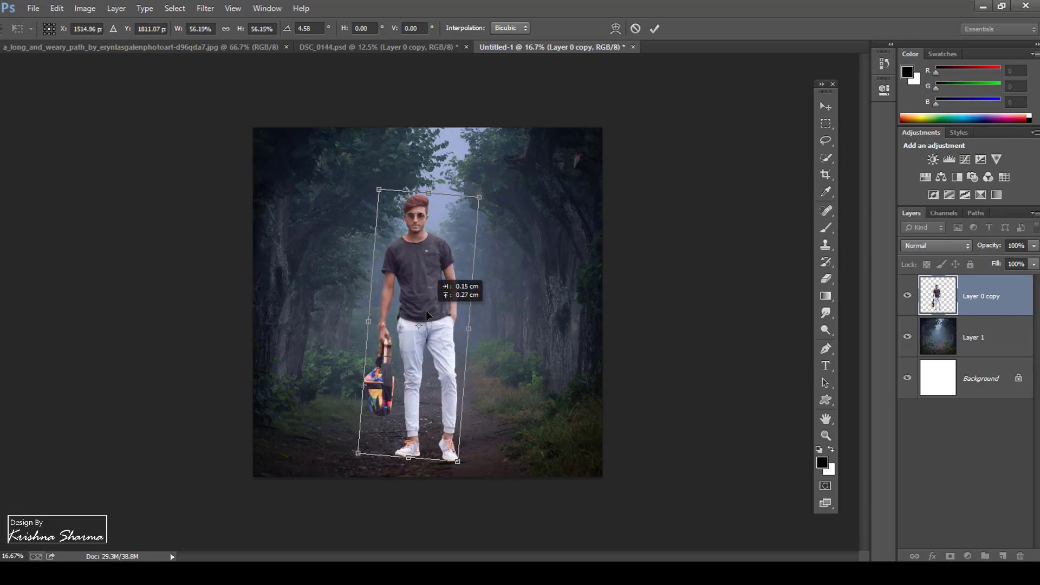
pyautogui.moveTo(473, 199); pyautogui.dragTo(476, 190)
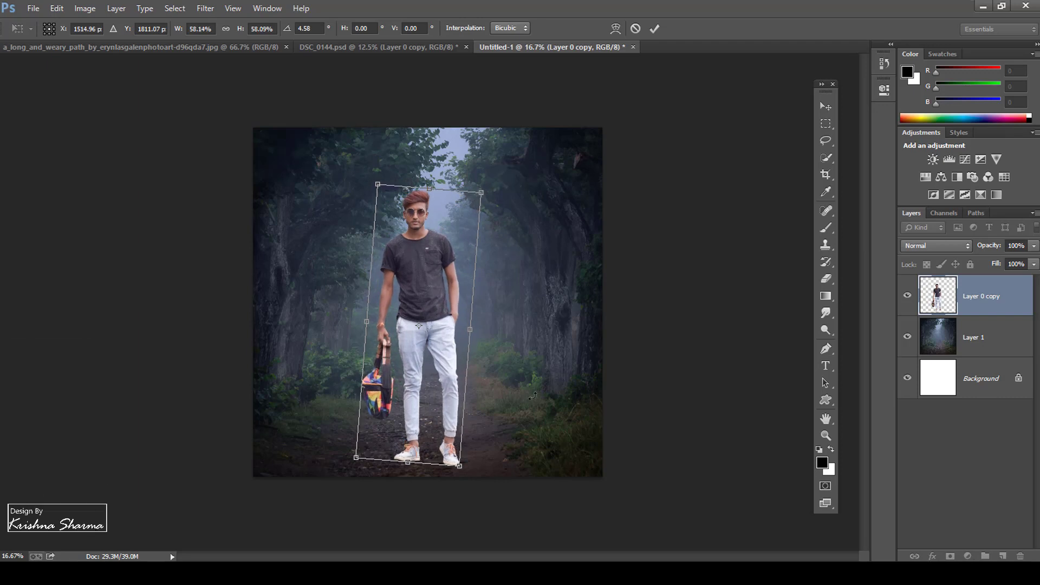
pyautogui.moveTo(550, 444); pyautogui.dragTo(553, 440)
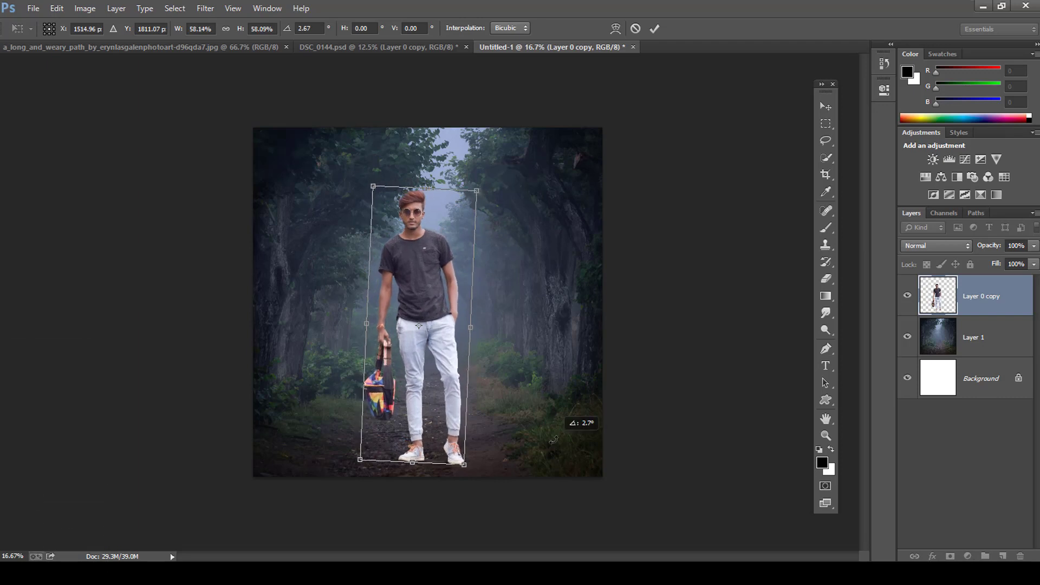
pyautogui.click(655, 28)
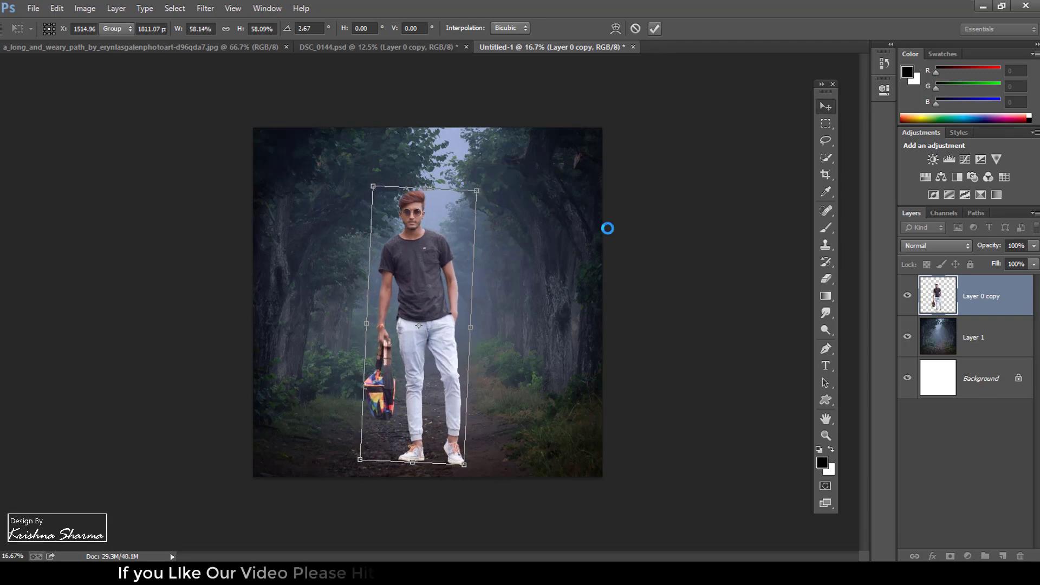
pyautogui.hotkey('ctrl', '+')
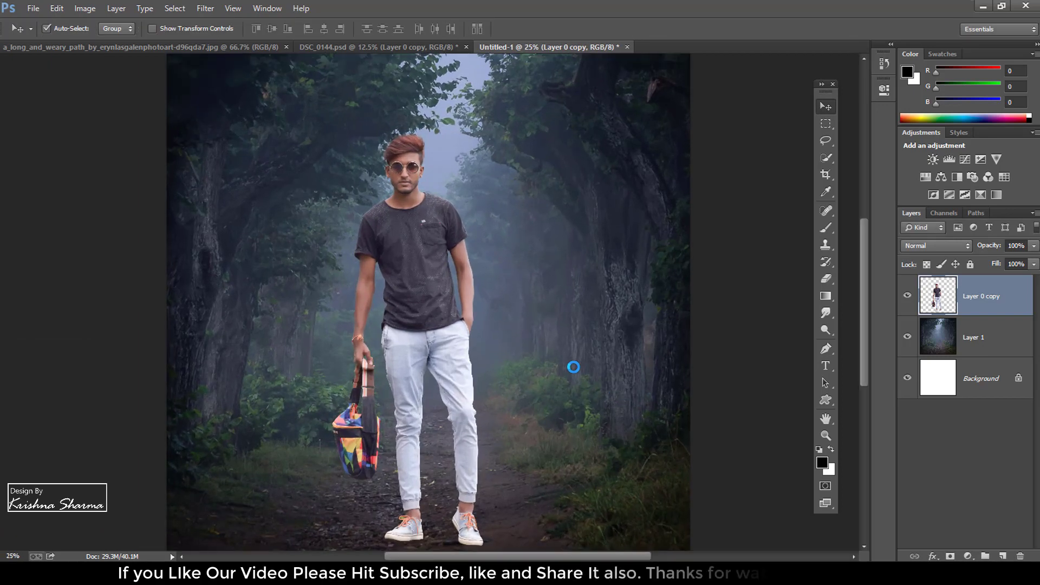
# - In Camera Raw on forest Layer 1, set Saturation +100, Vibrance +68 and Exposure -0.40
pyautogui.hotkey('ctrl', '-')
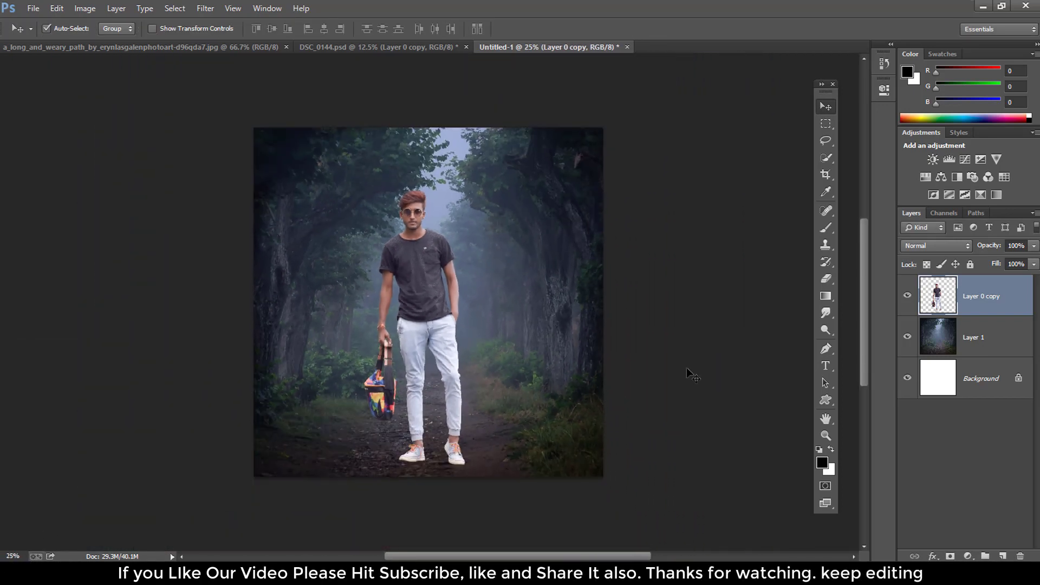
pyautogui.click(938, 347)
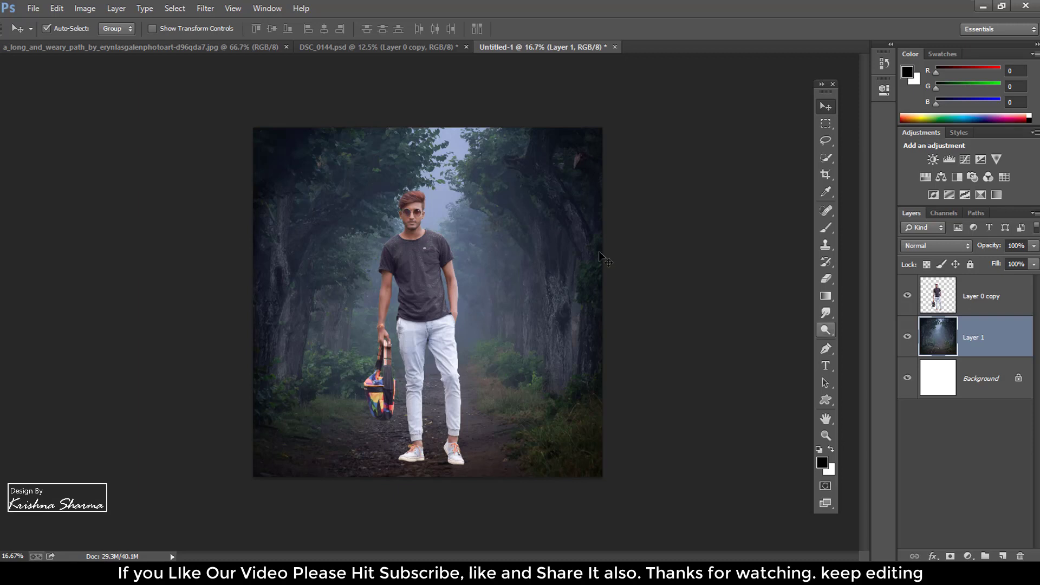
pyautogui.click(205, 8)
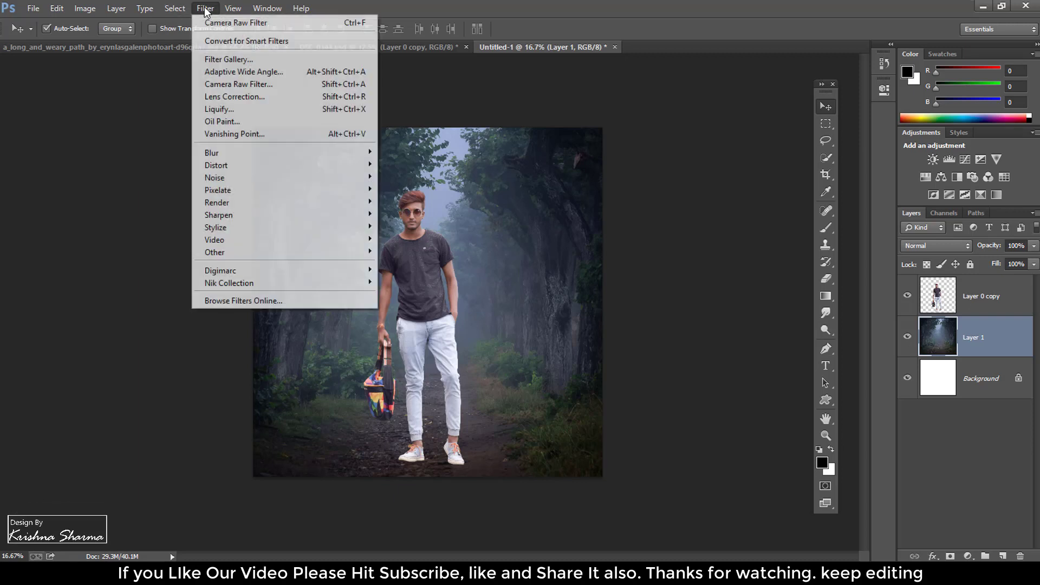
pyautogui.click(227, 85)
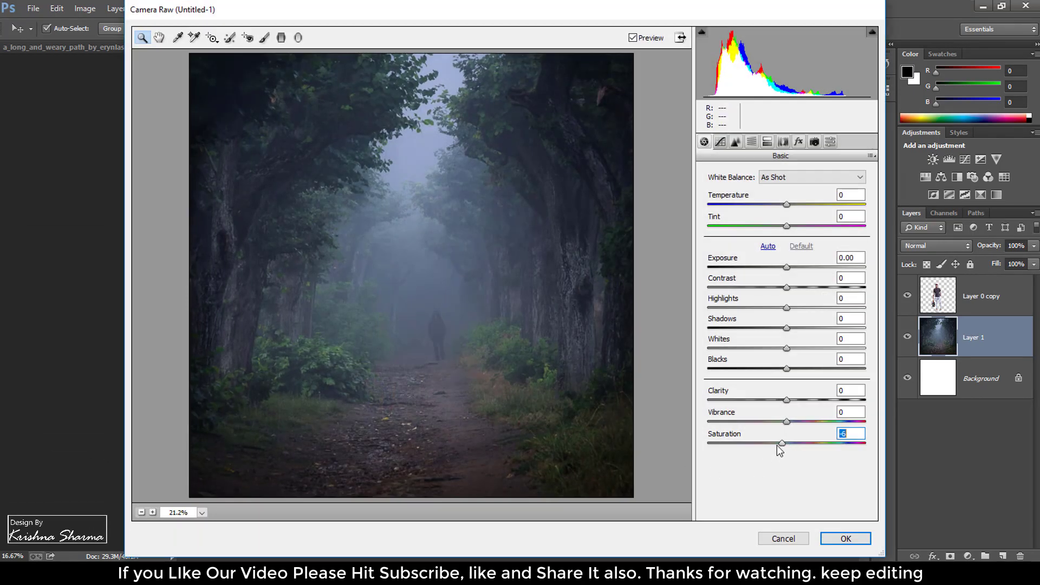
pyautogui.moveTo(734, 453); pyautogui.dragTo(878, 453)
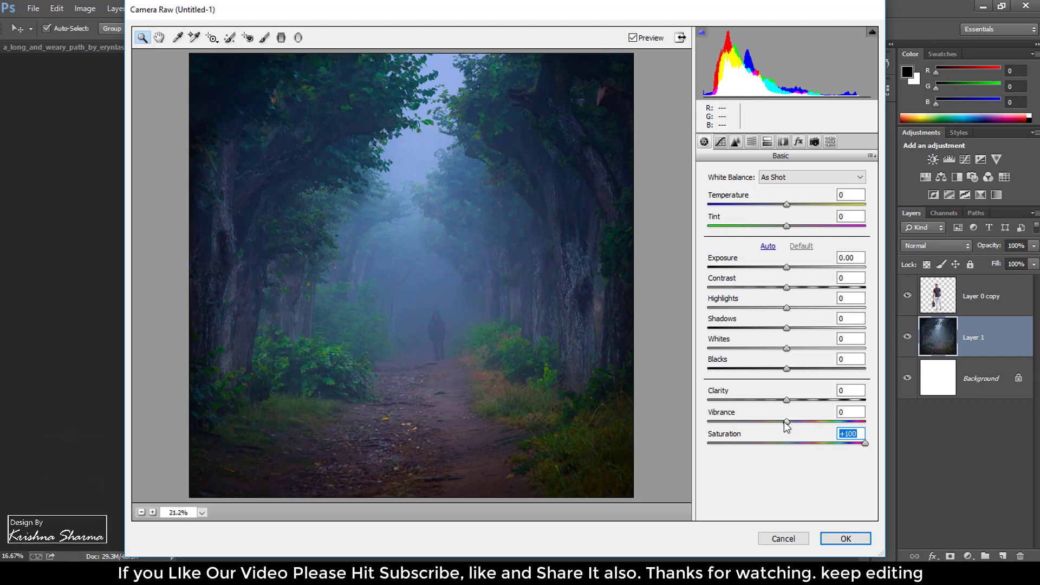
pyautogui.moveTo(786, 422)
pyautogui.mouseDown()
pyautogui.moveTo(749, 425)
pyautogui.moveTo(829, 428)
pyautogui.mouseUp()
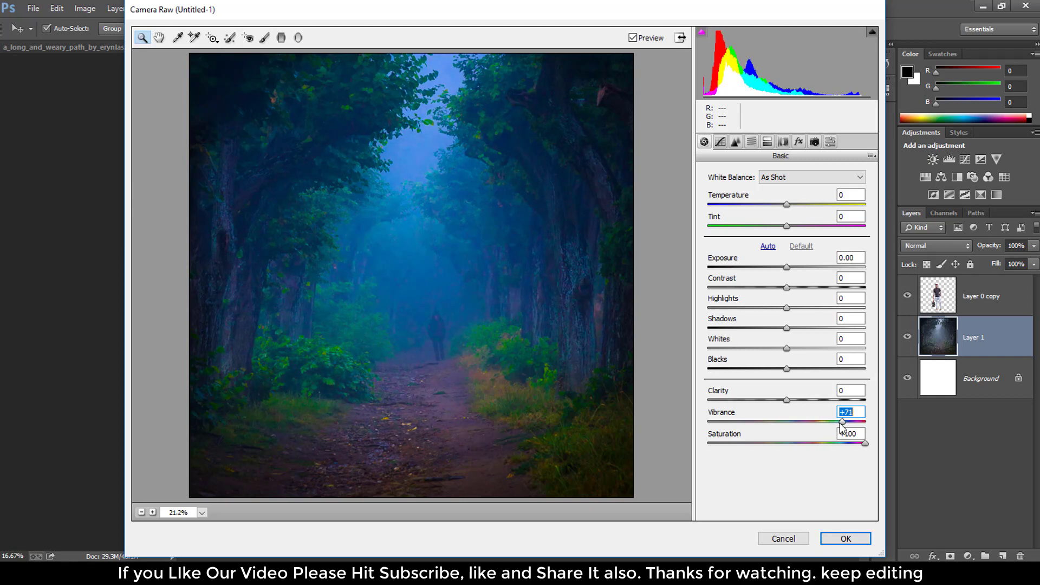
pyautogui.moveTo(843, 428); pyautogui.dragTo(841, 428)
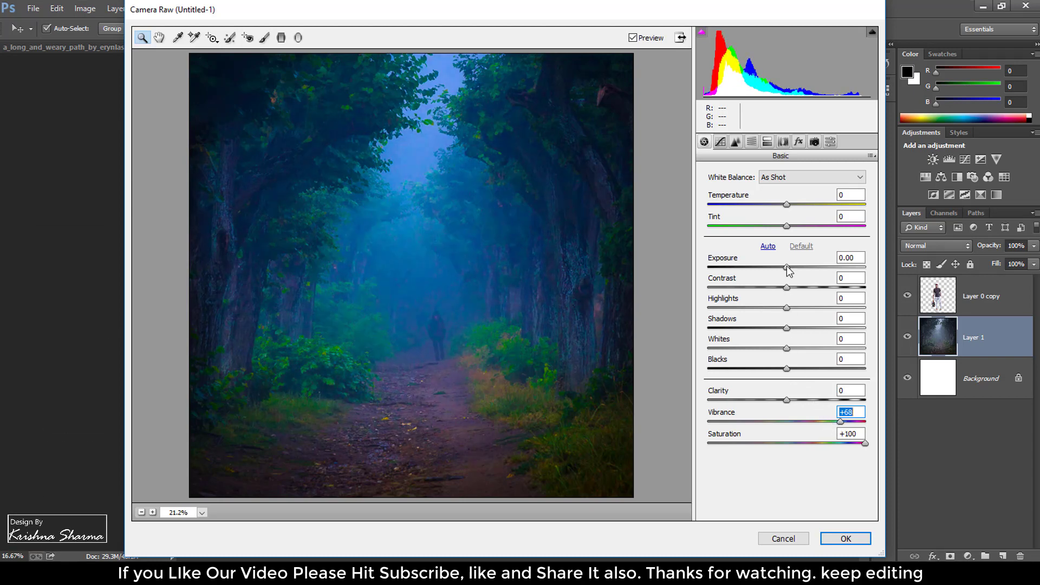
pyautogui.moveTo(786, 266); pyautogui.dragTo(781, 268)
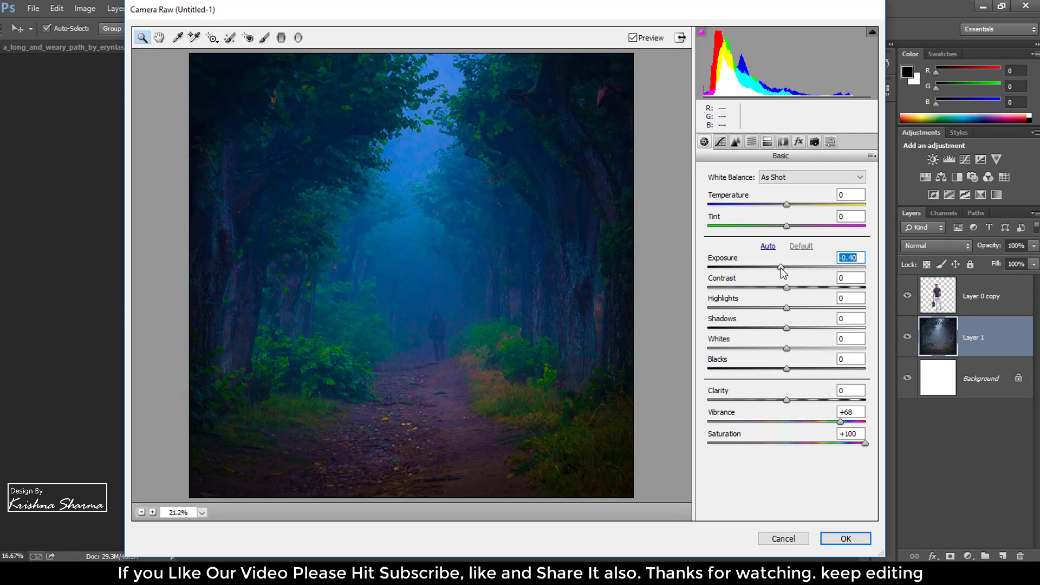
# - Add a large centred Camera Raw radial filter with Clarity -52 and Exposure -0.40, then apply it
pyautogui.click(299, 40)
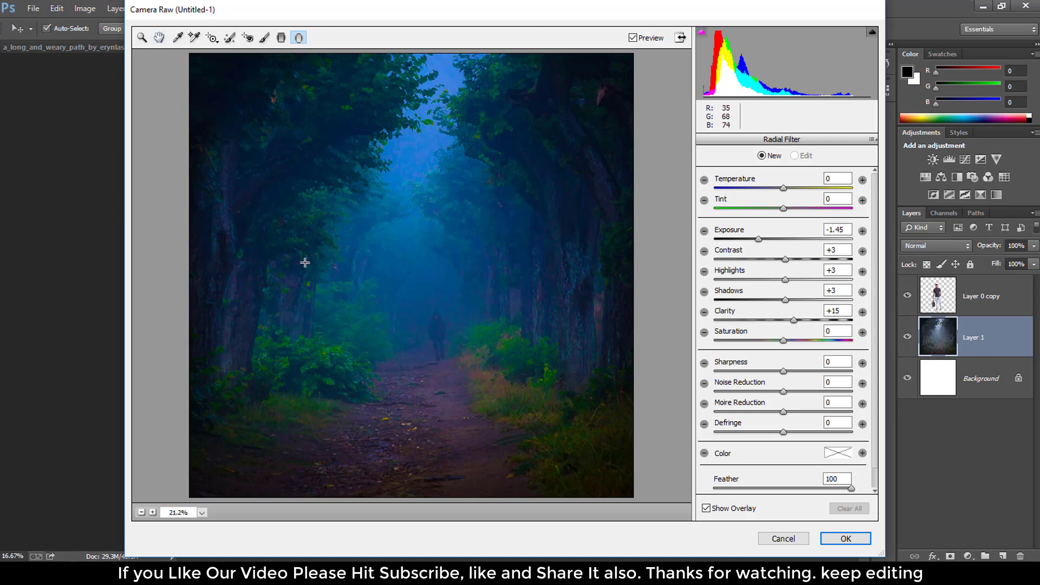
pyautogui.moveTo(342, 289)
pyautogui.mouseDown()
pyautogui.moveTo(432, 442)
pyautogui.moveTo(458, 450)
pyautogui.mouseUp()
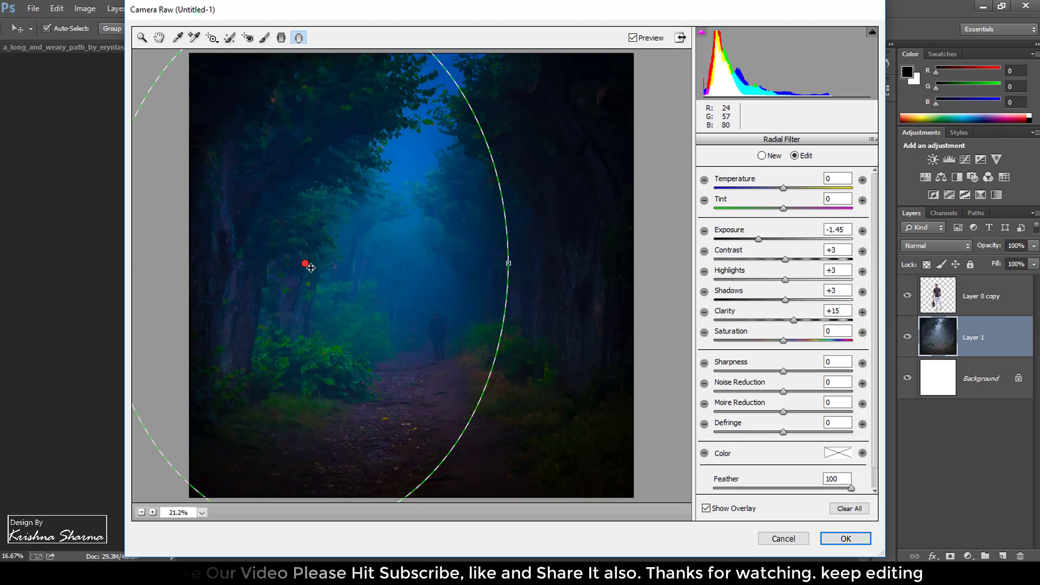
pyautogui.moveTo(309, 268); pyautogui.dragTo(414, 277)
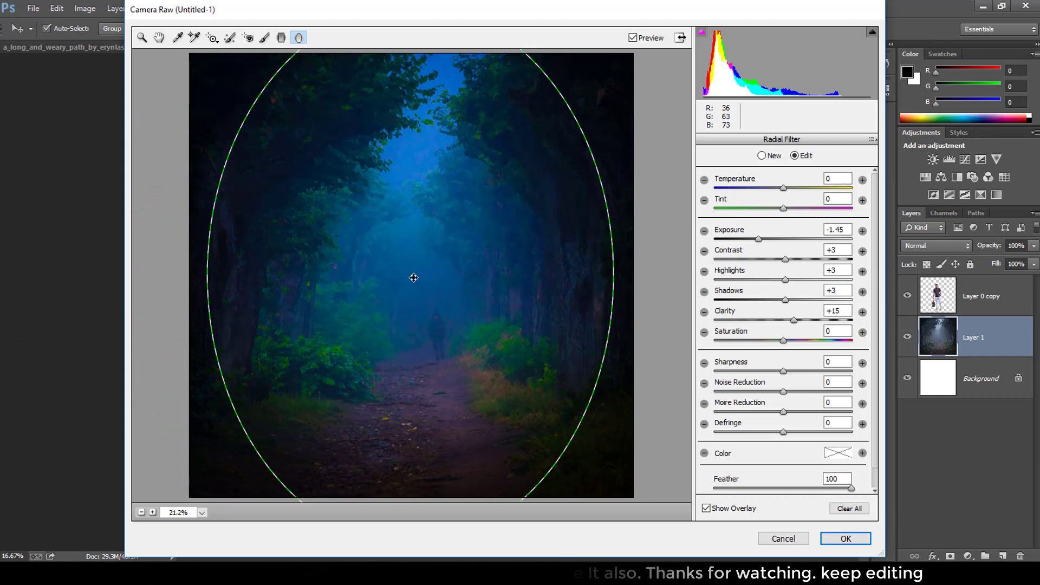
pyautogui.moveTo(765, 321); pyautogui.dragTo(752, 325)
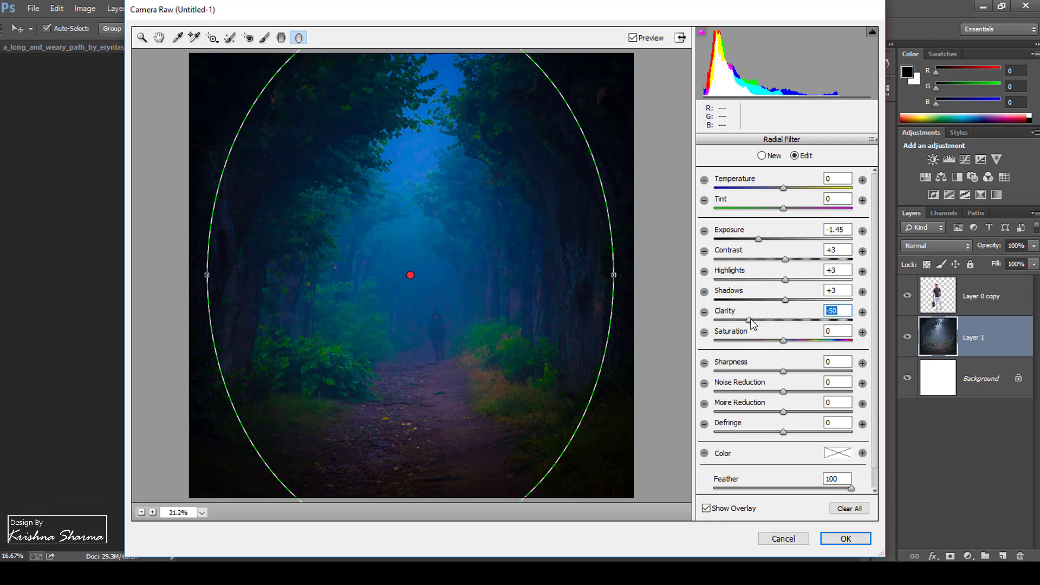
pyautogui.moveTo(753, 320); pyautogui.dragTo(750, 319)
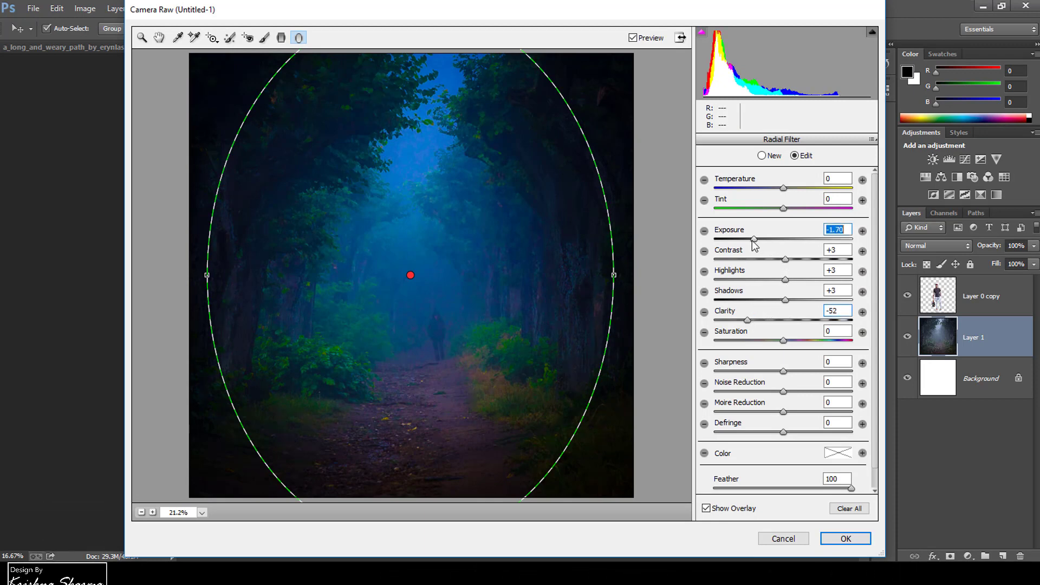
pyautogui.moveTo(759, 239)
pyautogui.mouseDown()
pyautogui.moveTo(781, 239)
pyautogui.moveTo(777, 249)
pyautogui.mouseUp()
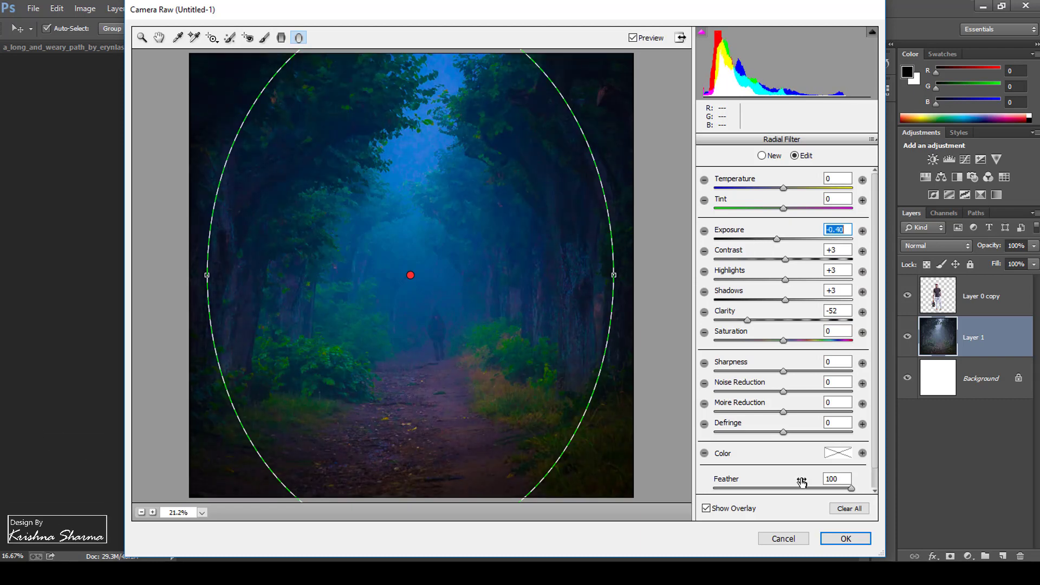
pyautogui.click(844, 539)
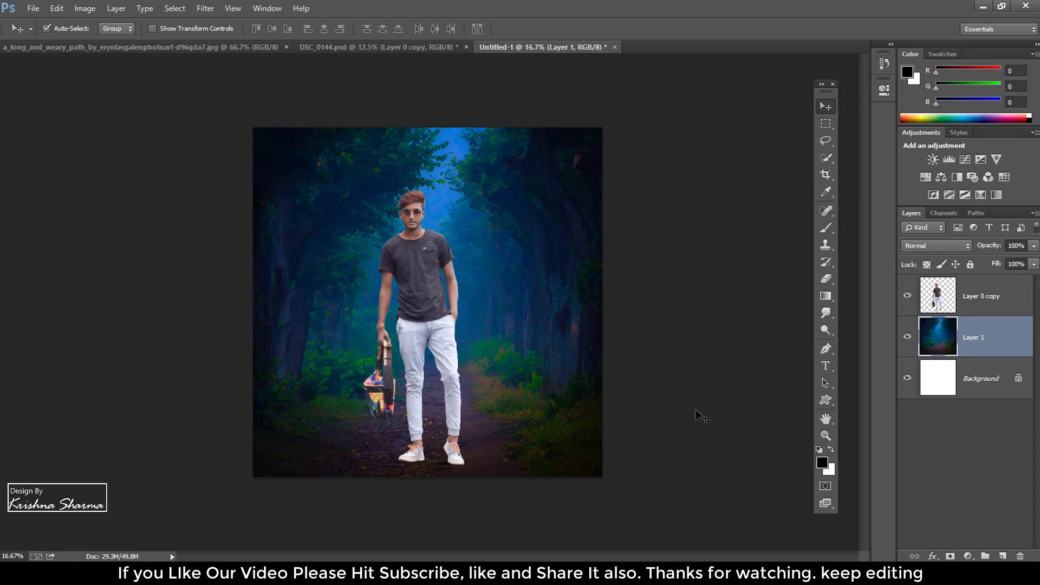
# - Add a new empty layer above the forest and set the brush to about 30% opacity
pyautogui.hotkey('ctrl', '+')
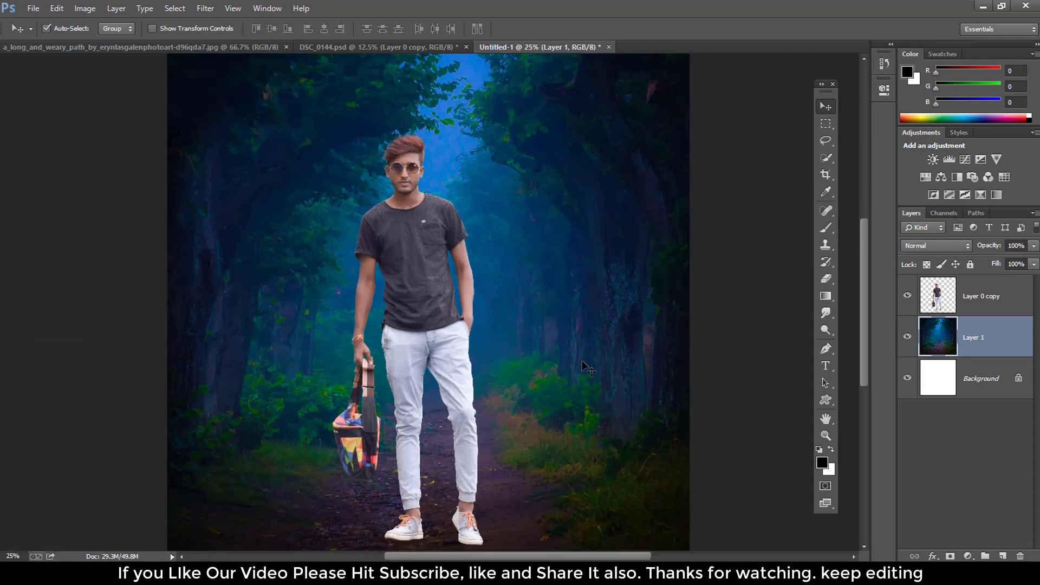
pyautogui.hotkey('ctrl', '-')
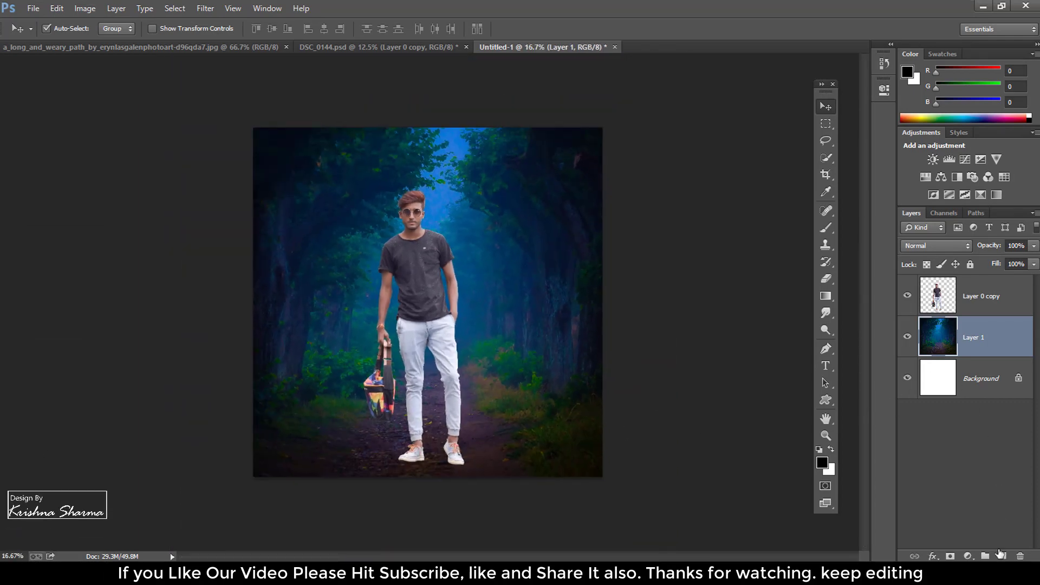
pyautogui.click(1003, 555)
pyautogui.click(827, 234)
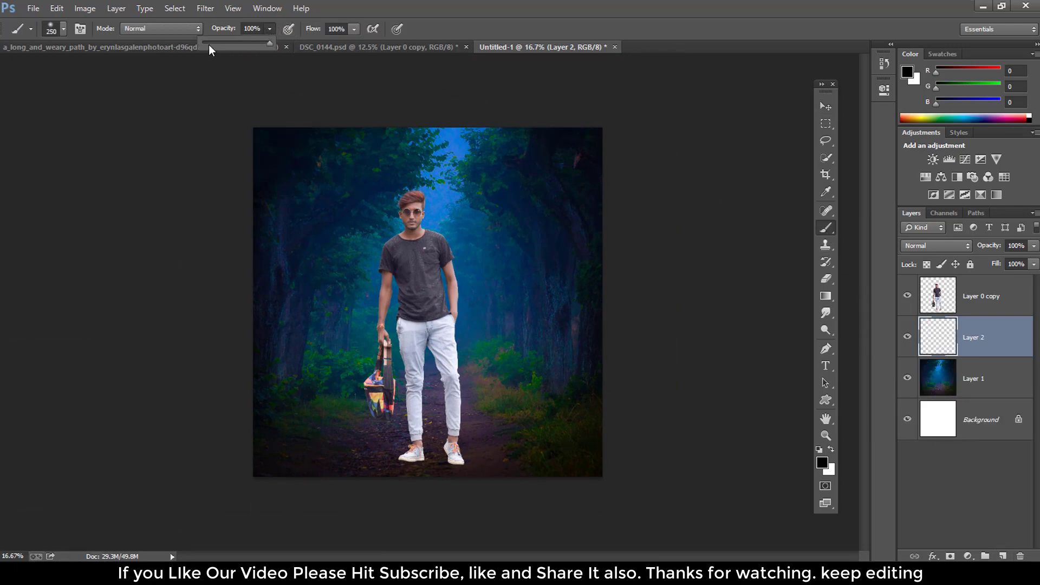
pyautogui.moveTo(210, 43); pyautogui.dragTo(223, 42)
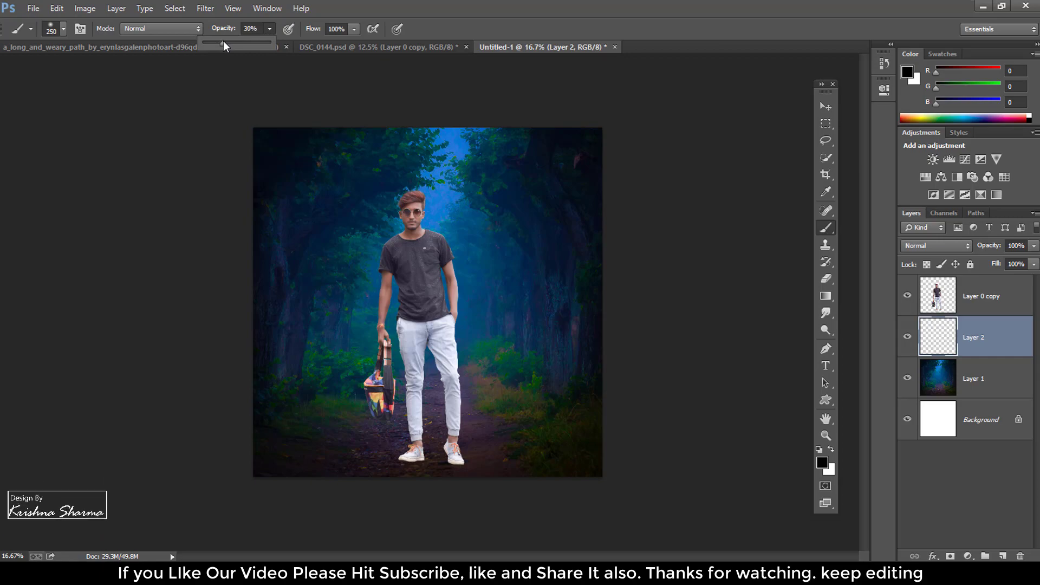
# - Paint a dark shadow under the left shoe, erasing the excess to its left
pyautogui.hotkey('ctrl', '+')
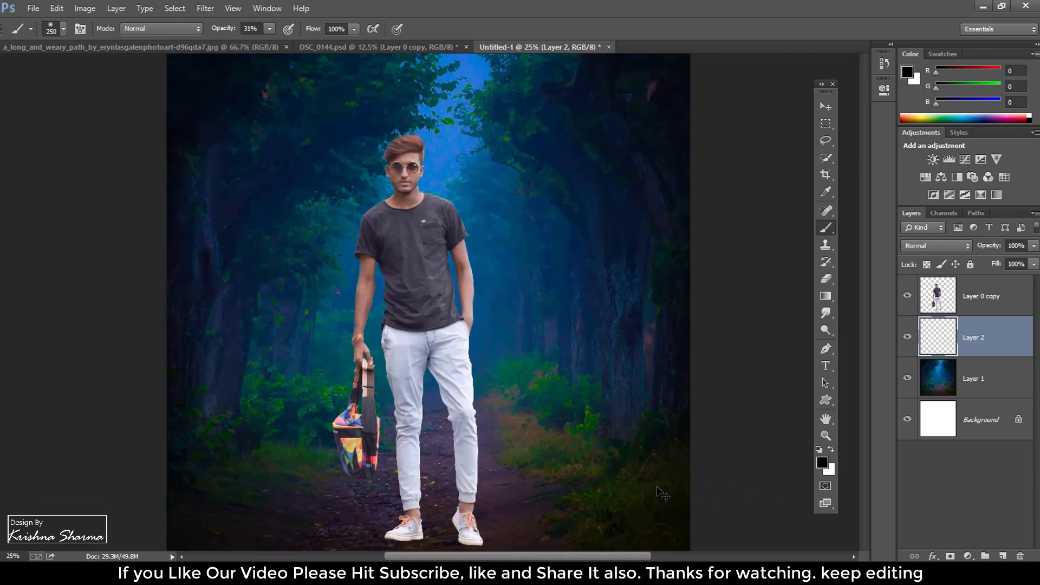
pyautogui.hotkey('ctrl', '+')
pyautogui.hotkey('ctrl', '+')
pyautogui.scroll(-5, 462, 300)
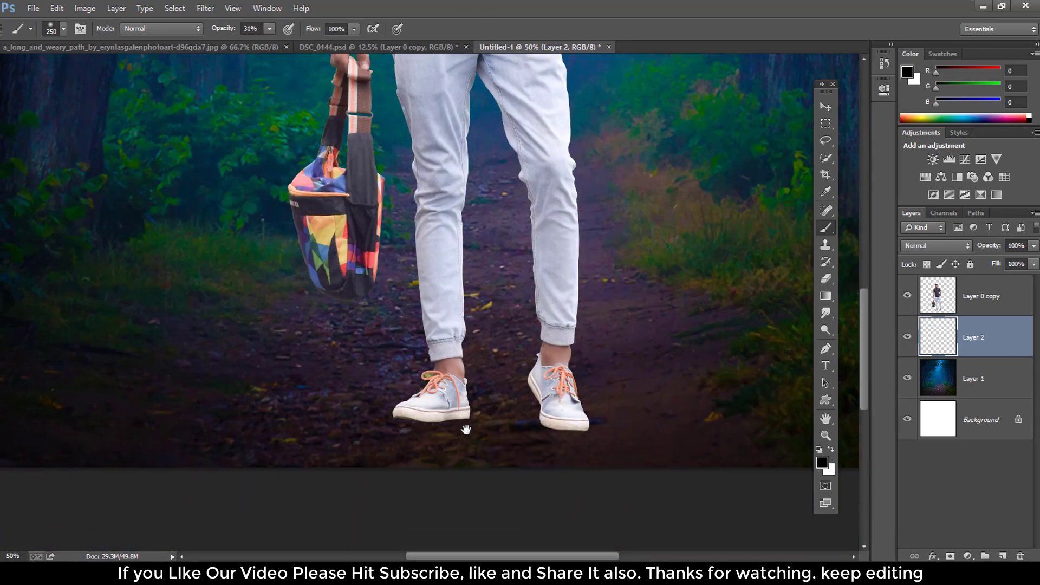
pyautogui.moveTo(466, 430); pyautogui.dragTo(488, 365)
pyautogui.press('[')
pyautogui.press('[')
pyautogui.press('[')
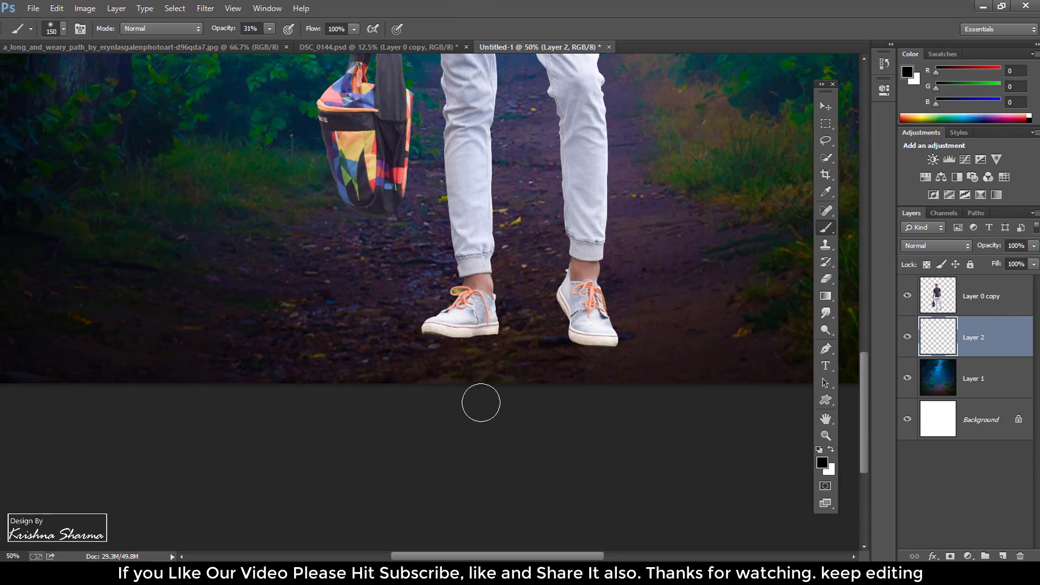
pyautogui.press('[')
pyautogui.press('[')
pyautogui.press('[')
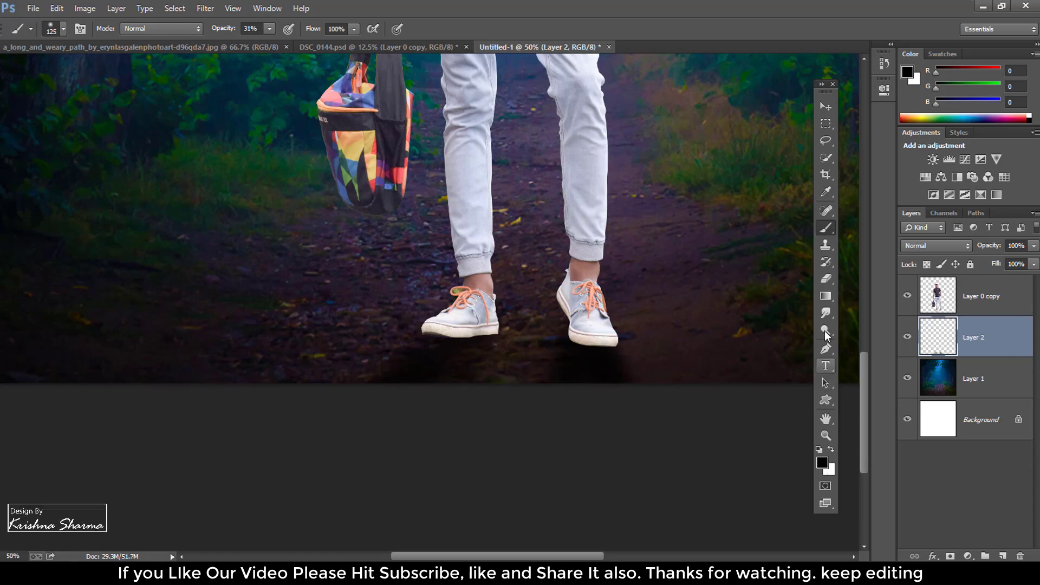
pyautogui.click(826, 281)
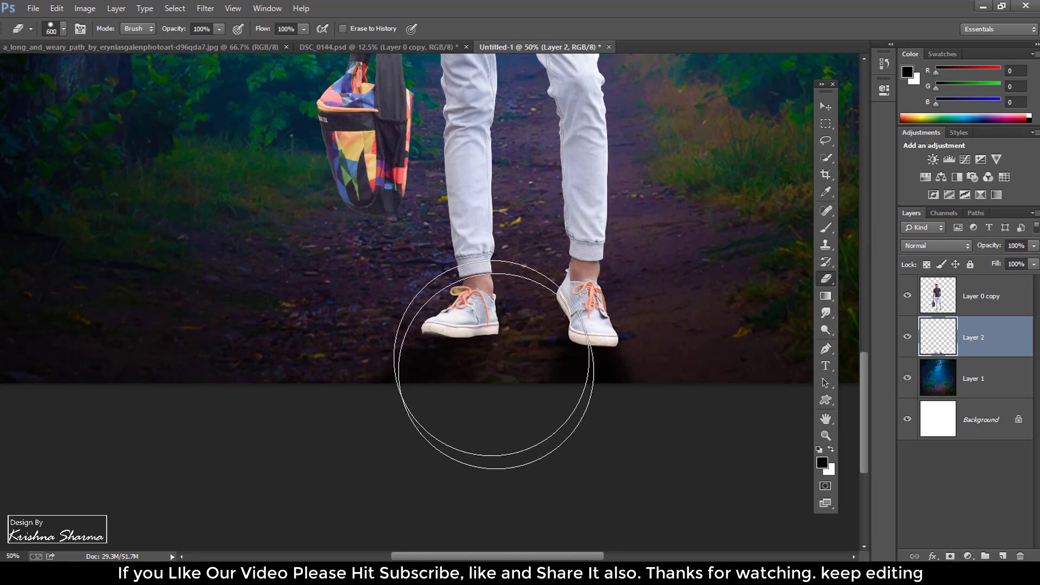
pyautogui.press('[')
pyautogui.press('[')
pyautogui.press('[')
pyautogui.moveTo(434, 333); pyautogui.dragTo(384, 349)
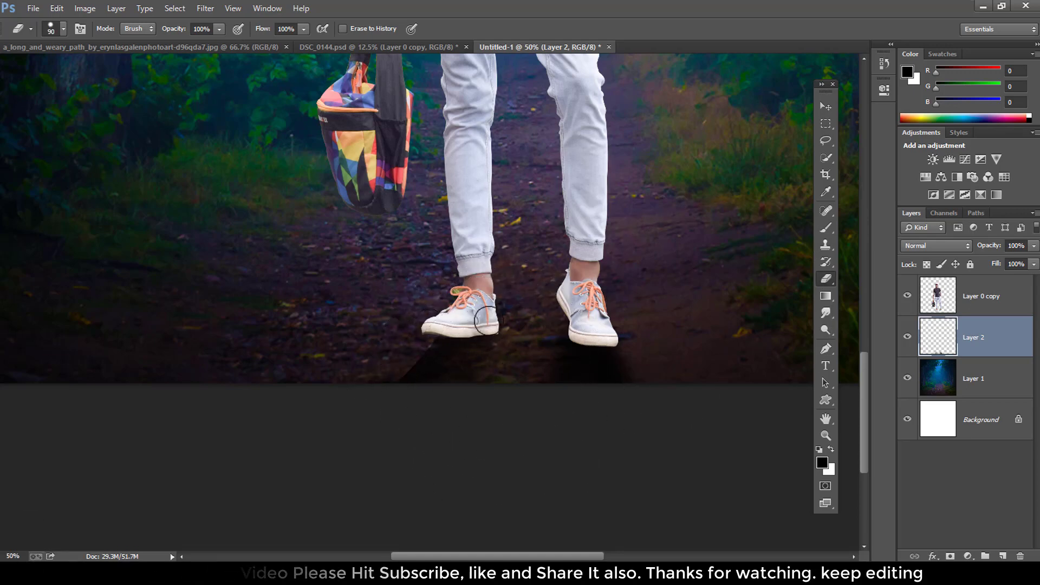
pyautogui.click(824, 229)
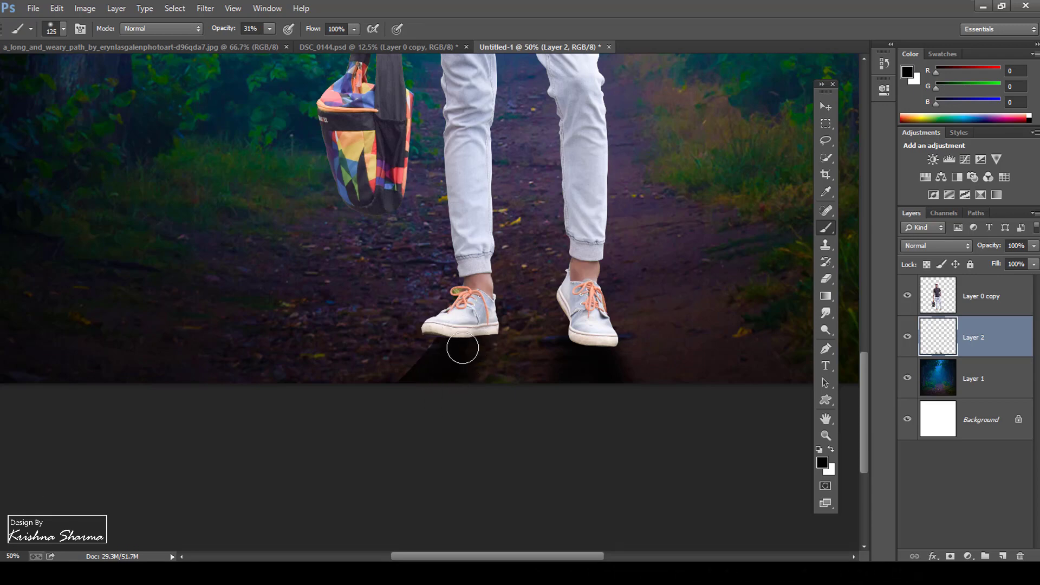
pyautogui.moveTo(459, 349); pyautogui.dragTo(435, 346)
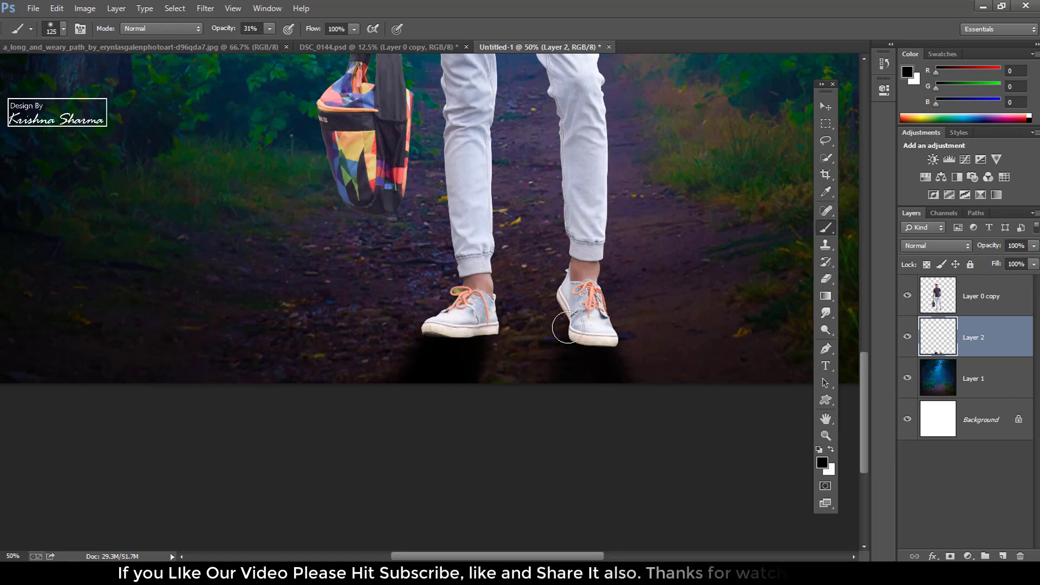
# - Fade the shadow layer to 65% opacity
pyautogui.hotkey('ctrl', '0')
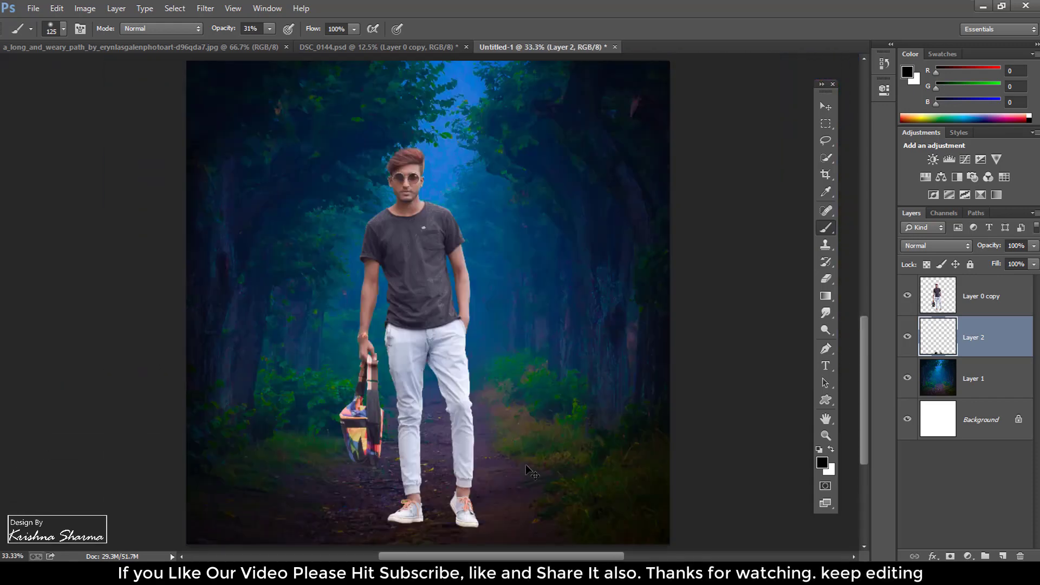
pyautogui.moveTo(1034, 246); pyautogui.dragTo(1011, 262)
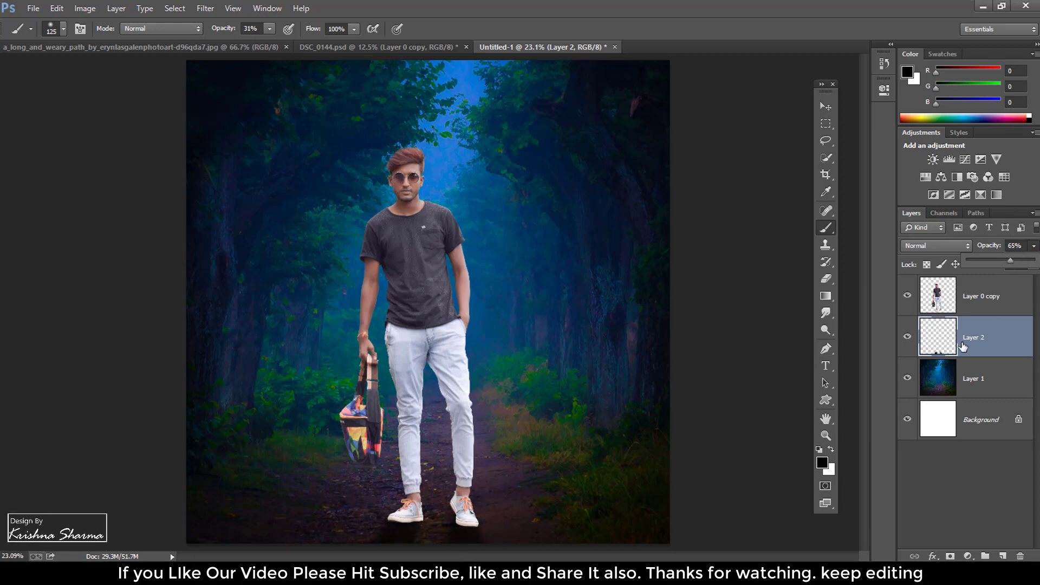
pyautogui.scroll(3, 466, 400)
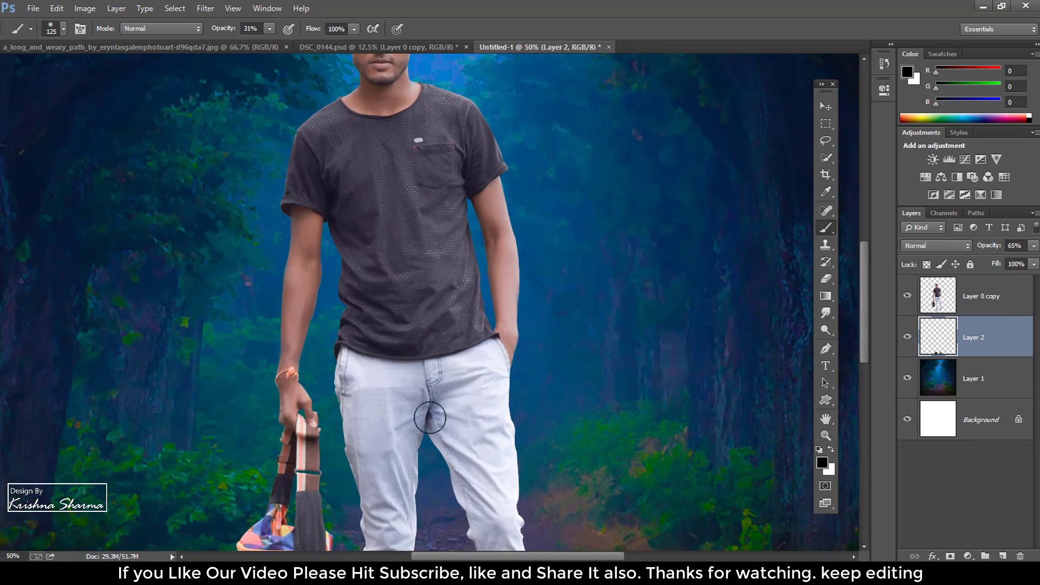
pyautogui.moveTo(429, 413); pyautogui.dragTo(447, 260)
pyautogui.scroll(-9, 447, 260)
pyautogui.scroll(-1, 461, 280)
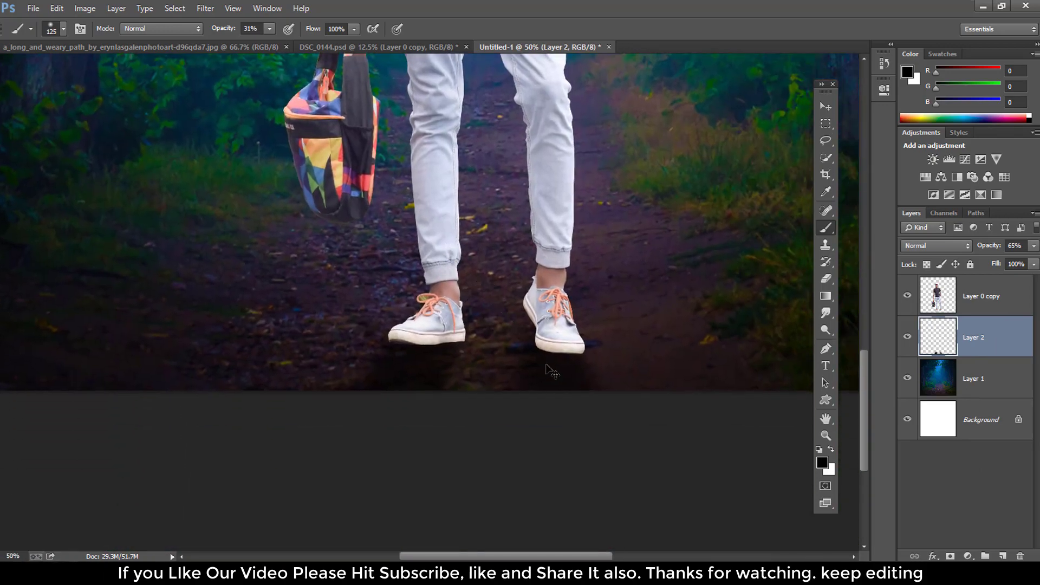
pyautogui.scroll(1, 547, 373)
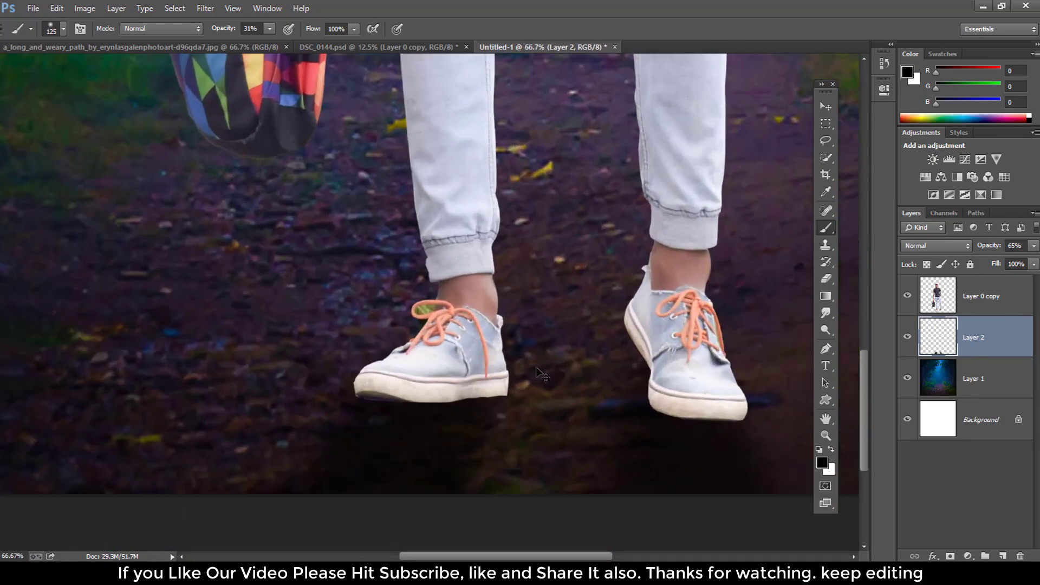
# - Set the brush to size 30 at 81% opacity and select Layer 0 copy
pyautogui.click(269, 29)
pyautogui.moveTo(269, 43); pyautogui.dragTo(283, 42)
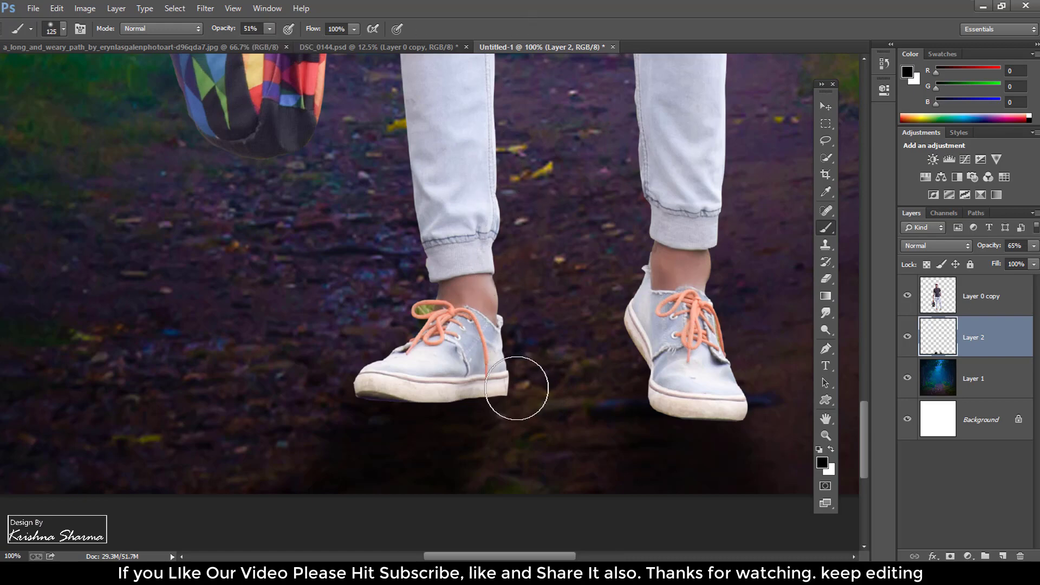
pyautogui.press('[')
pyautogui.press('[')
pyautogui.press('[')
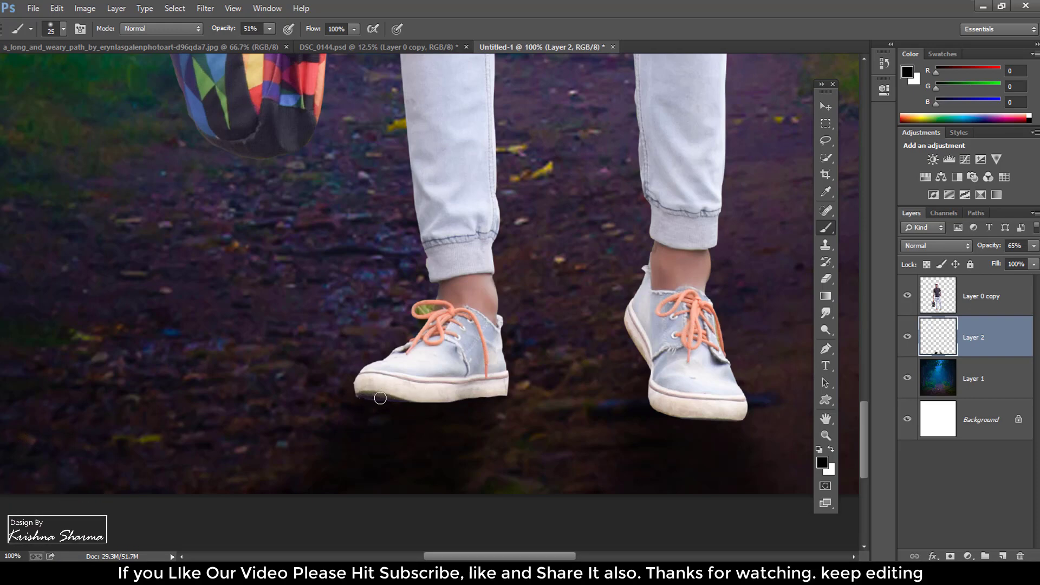
pyautogui.press(']')
pyautogui.click(269, 28)
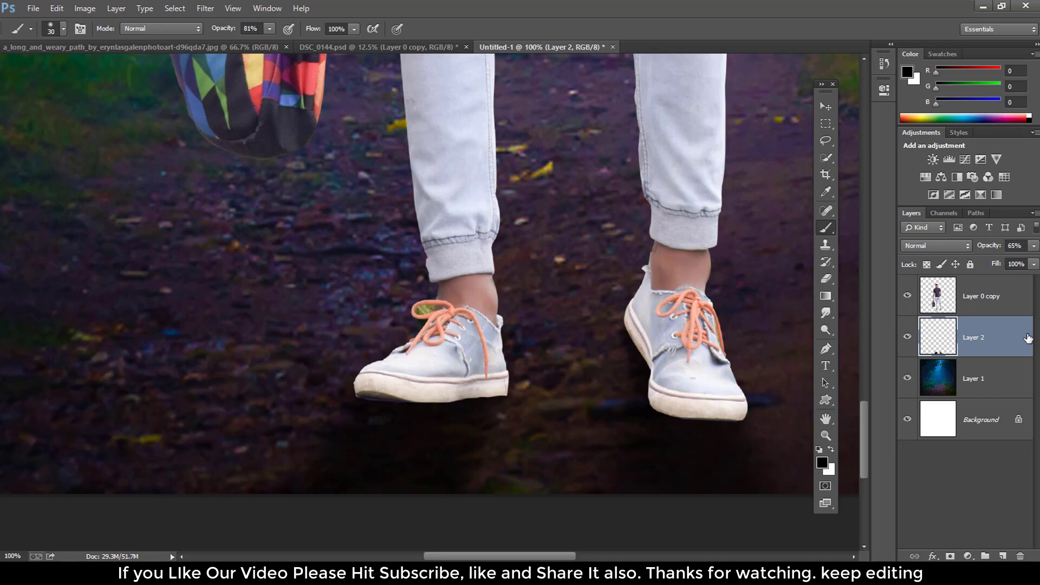
pyautogui.click(1019, 296)
# - Add Layer 3 above the man and clip it to Layer 0 copy
pyautogui.click(1003, 557)
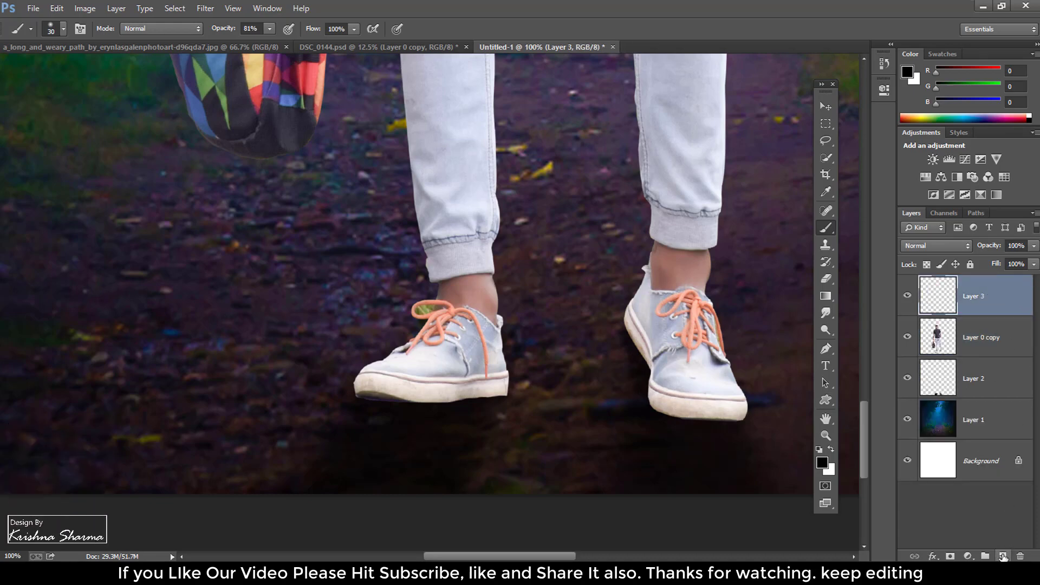
pyautogui.rightClick(989, 299)
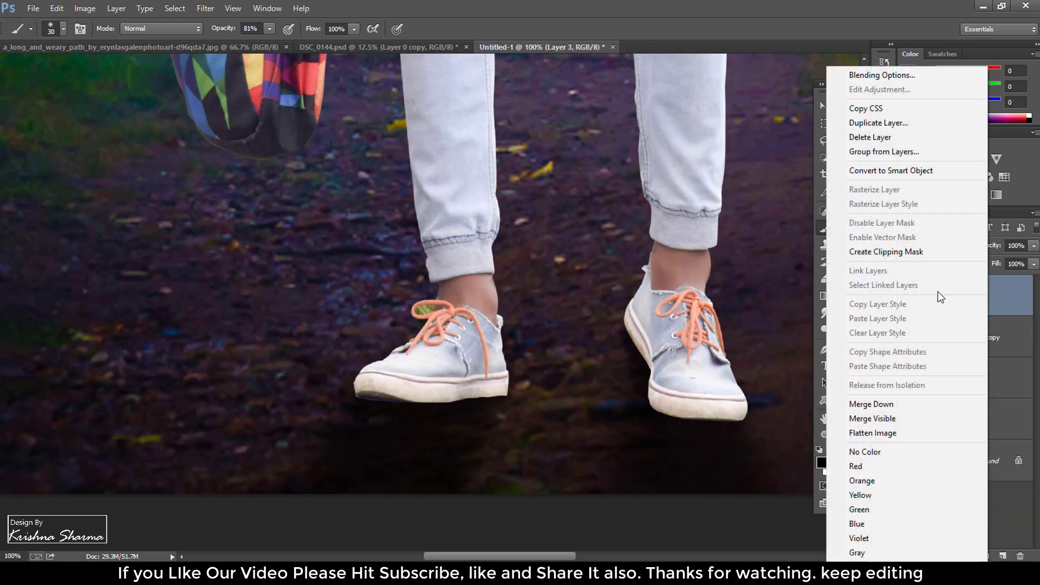
pyautogui.click(869, 256)
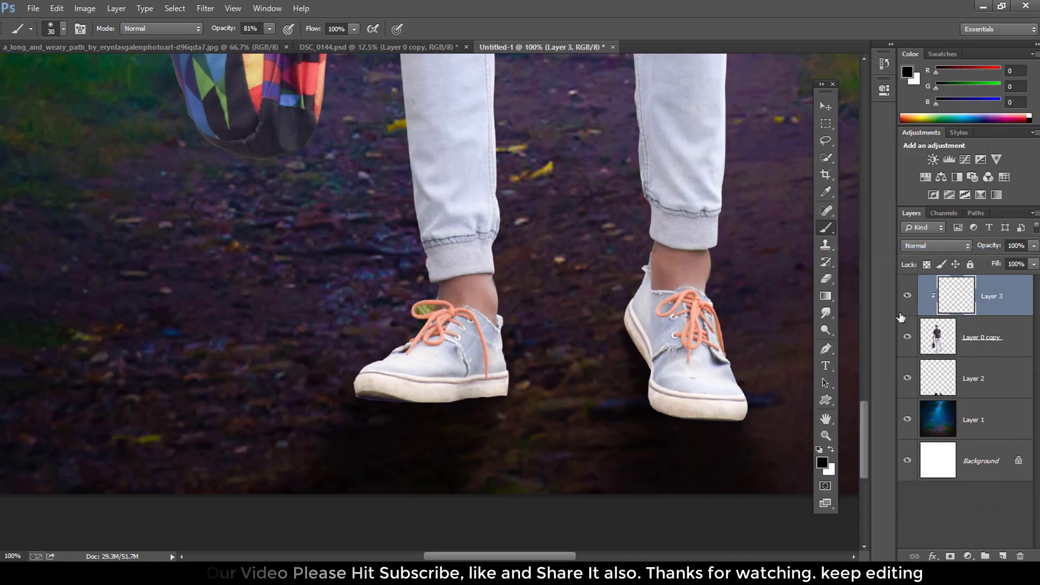
# - Brush black shading under both shoes with a size-60 brush and set Layer 3 to 40% opacity
pyautogui.press(']')
pyautogui.press(']')
pyautogui.press(']')
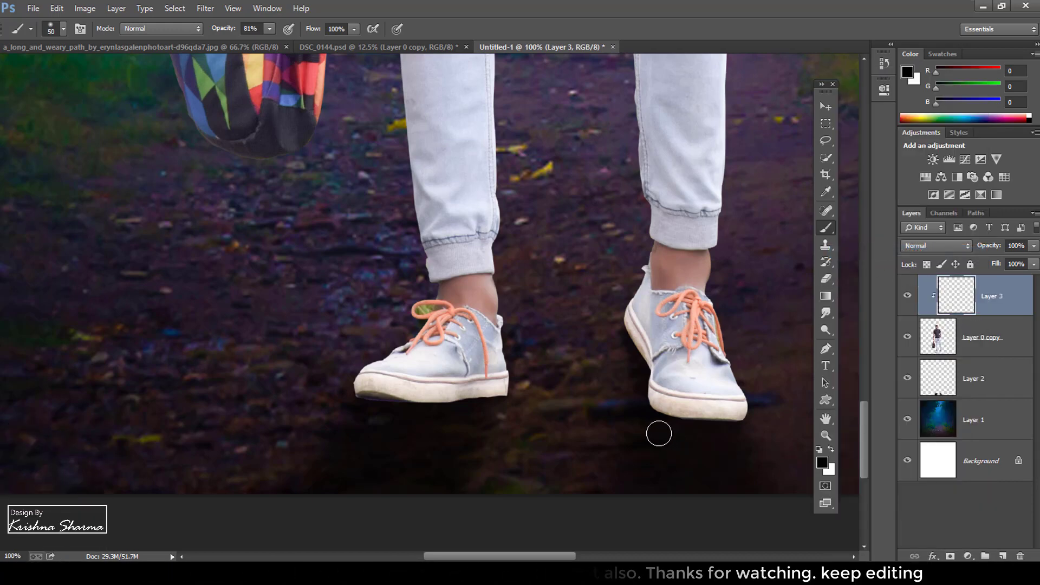
pyautogui.moveTo(648, 412)
pyautogui.mouseDown()
pyautogui.moveTo(673, 430)
pyautogui.moveTo(520, 412)
pyautogui.mouseUp()
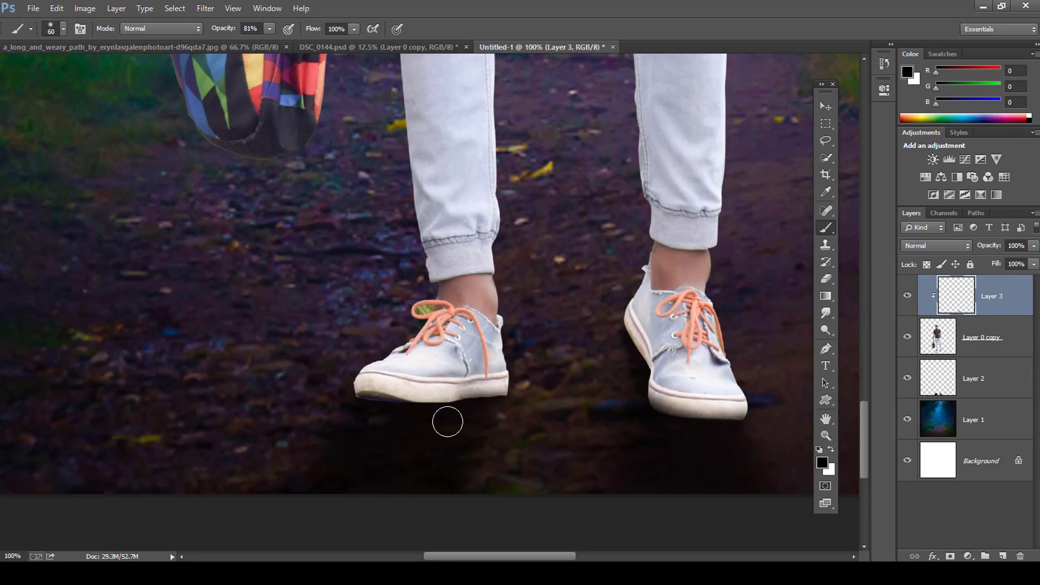
pyautogui.moveTo(354, 412)
pyautogui.mouseDown()
pyautogui.moveTo(464, 424)
pyautogui.moveTo(355, 399)
pyautogui.moveTo(370, 408)
pyautogui.mouseUp()
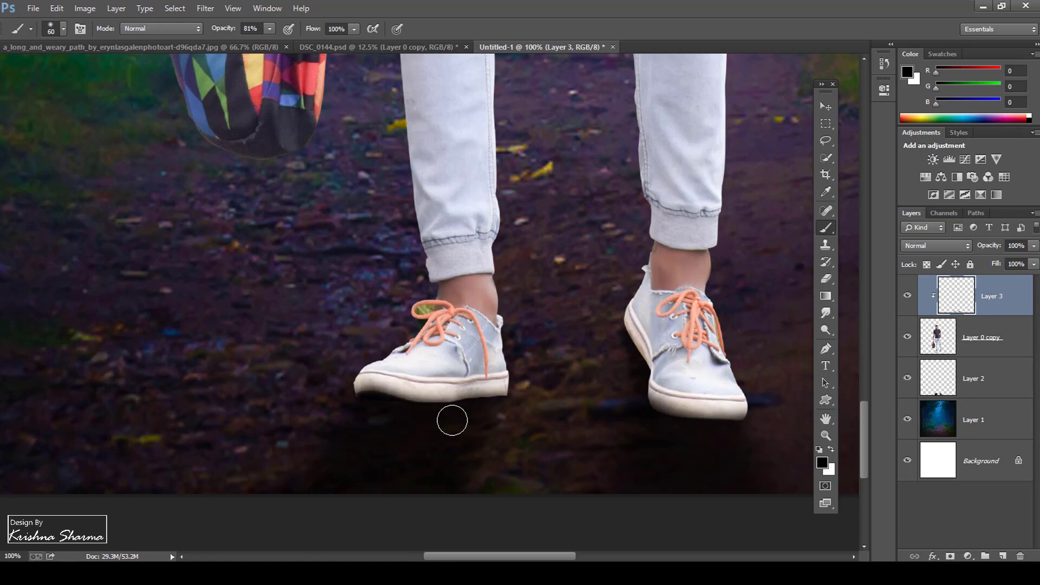
pyautogui.moveTo(520, 415); pyautogui.dragTo(414, 425)
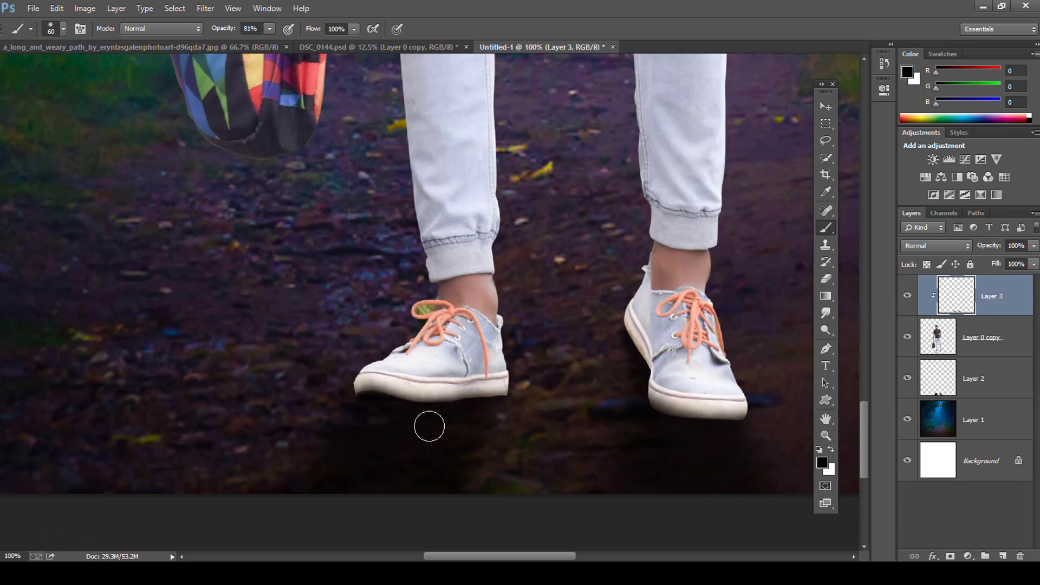
pyautogui.hotkey('ctrl', '0')
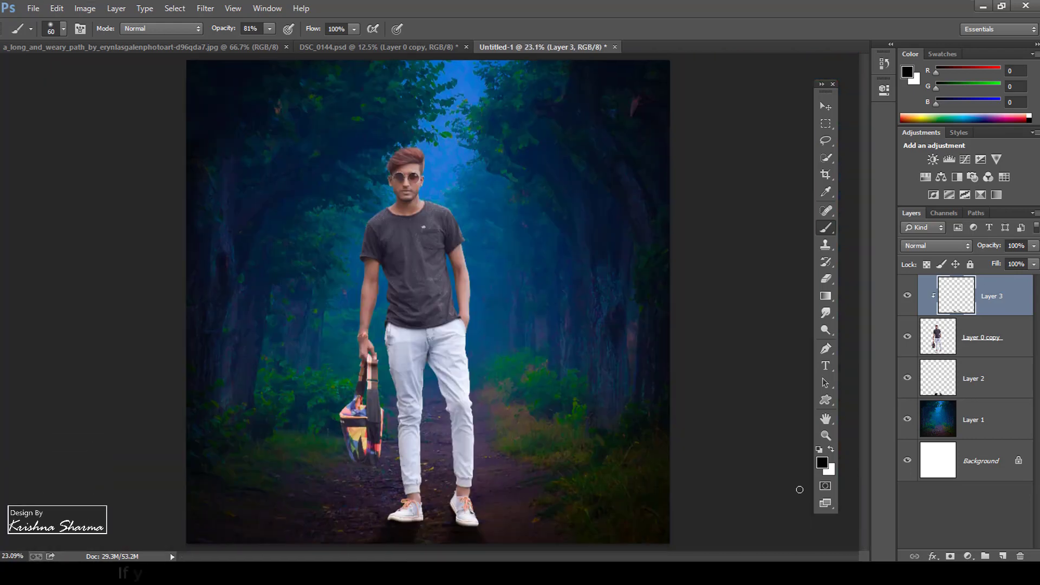
pyautogui.click(1034, 264)
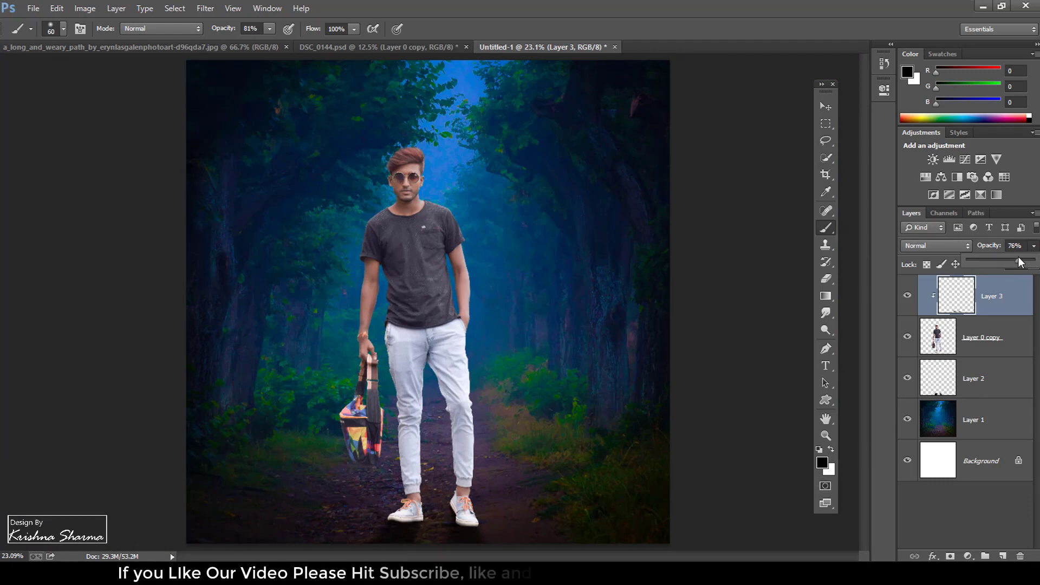
pyautogui.moveTo(1018, 258); pyautogui.dragTo(970, 261)
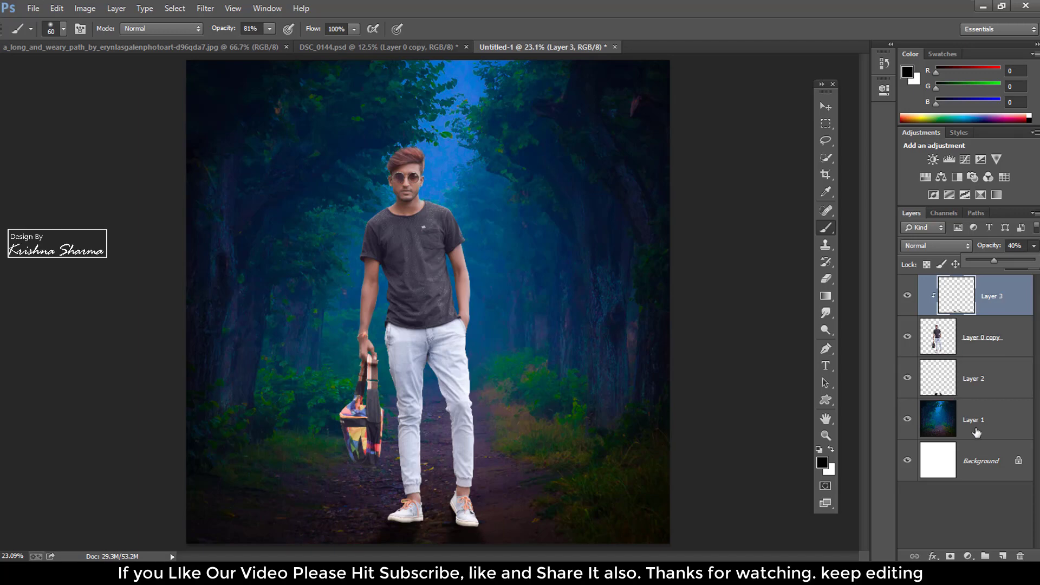
# - Add Layer 4 clipped to the man and dab a 2200 px soft black brush over his legs
pyautogui.click(994, 337)
pyautogui.click(1014, 554)
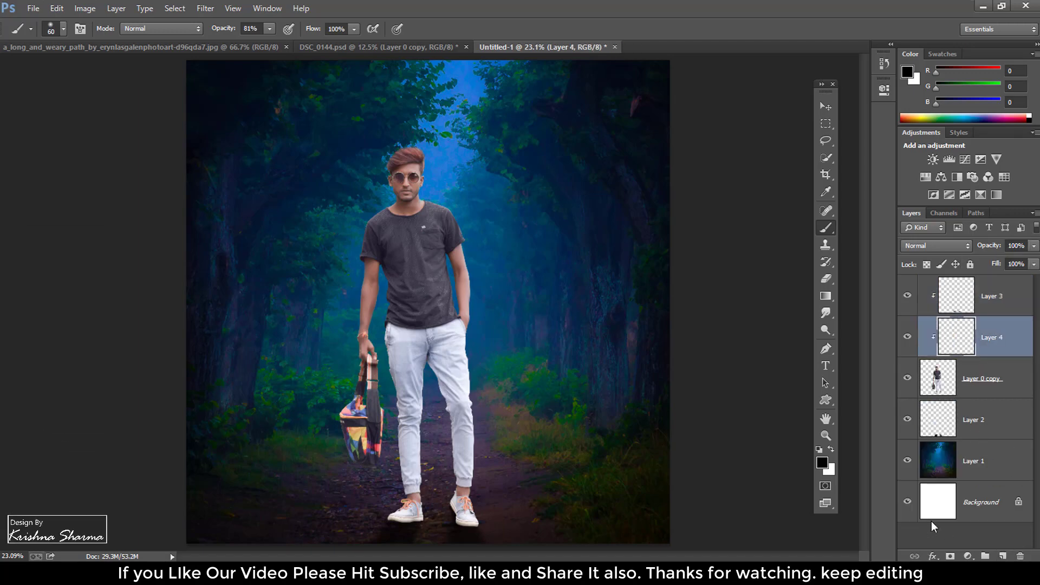
pyautogui.press(']')
pyautogui.press(']')
pyautogui.press(']')
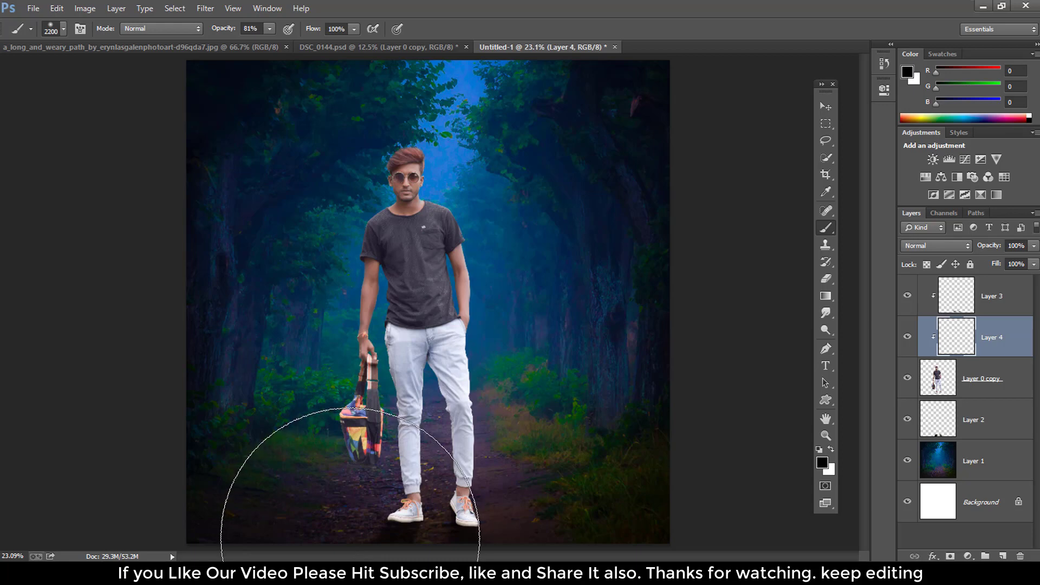
pyautogui.click(350, 537)
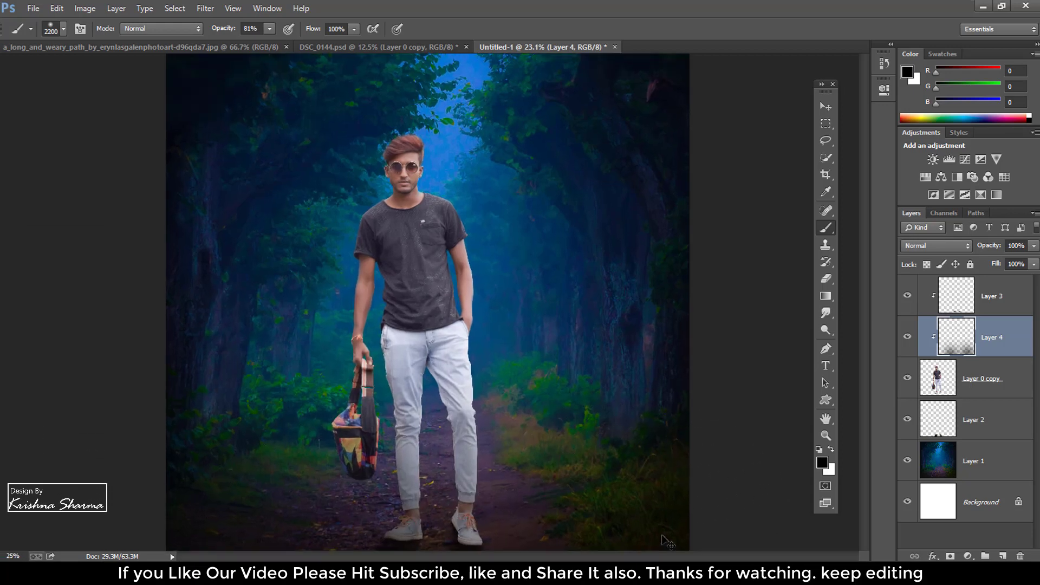
pyautogui.hotkey('ctrl', '+')
pyautogui.hotkey('ctrl', '-')
# - Fade the Layer 2 ground shadow to 39% opacity and reselect Layer 0 copy
pyautogui.click(933, 424)
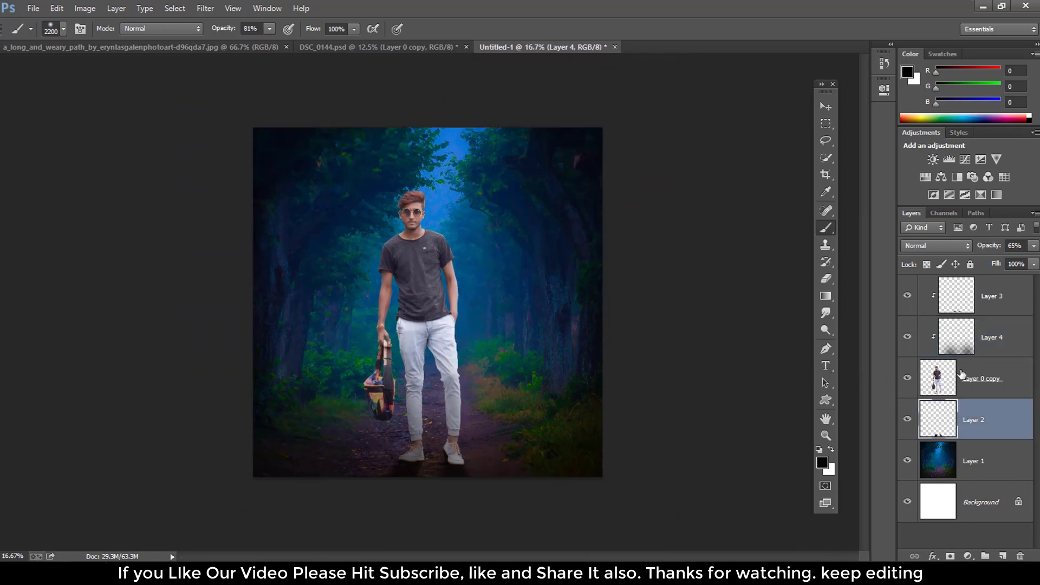
pyautogui.moveTo(1025, 261); pyautogui.dragTo(1000, 264)
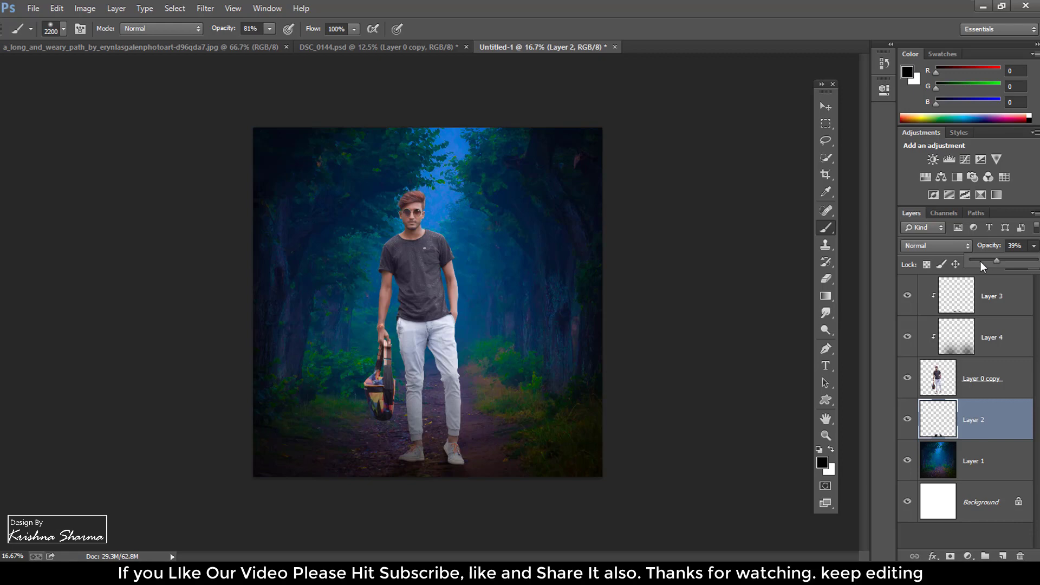
pyautogui.press('Return')
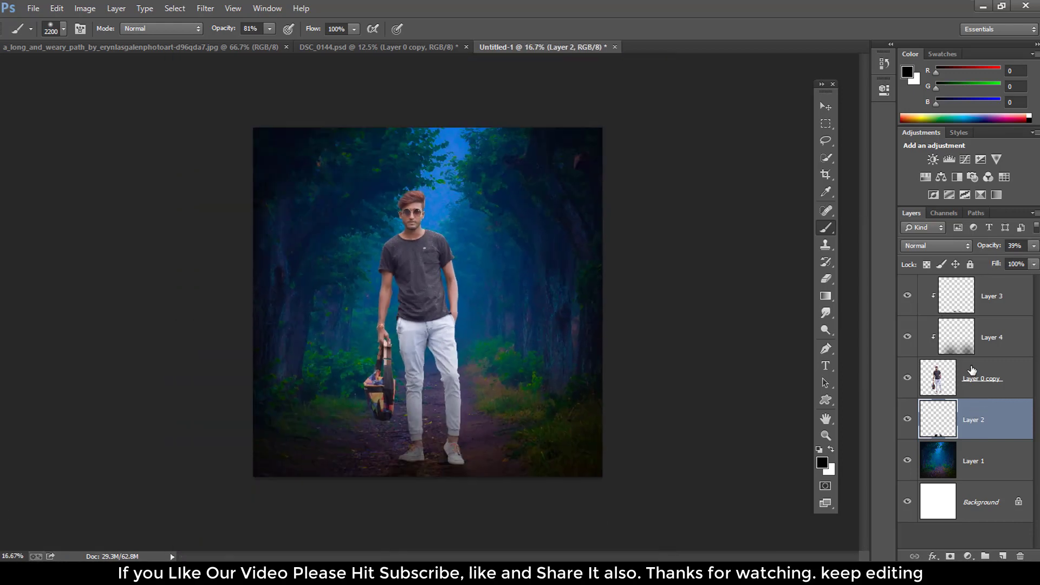
pyautogui.click(973, 371)
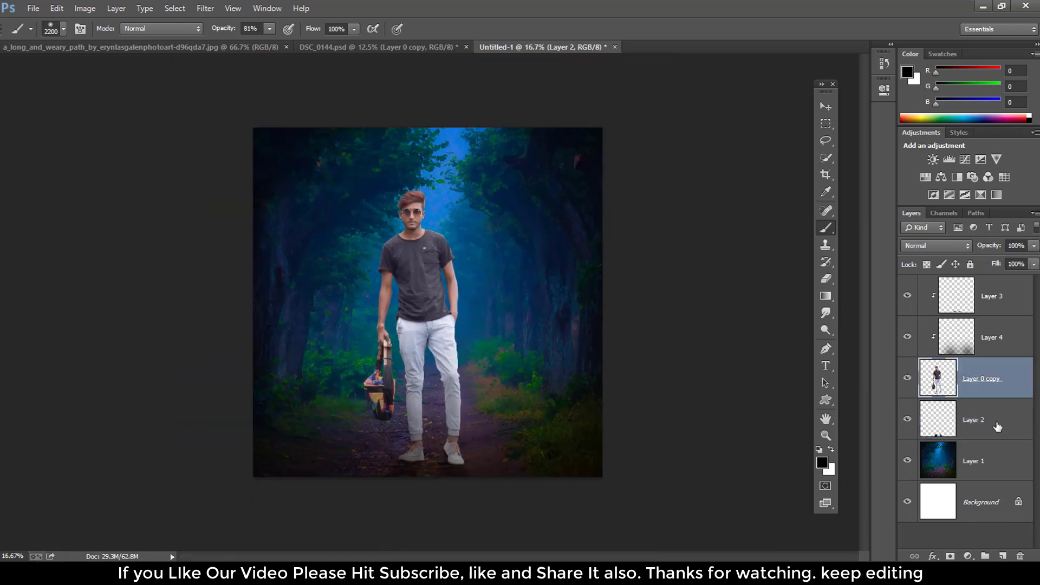
# - Add a new layer and pick a dark mustard-orange foreground colour
pyautogui.click(1004, 556)
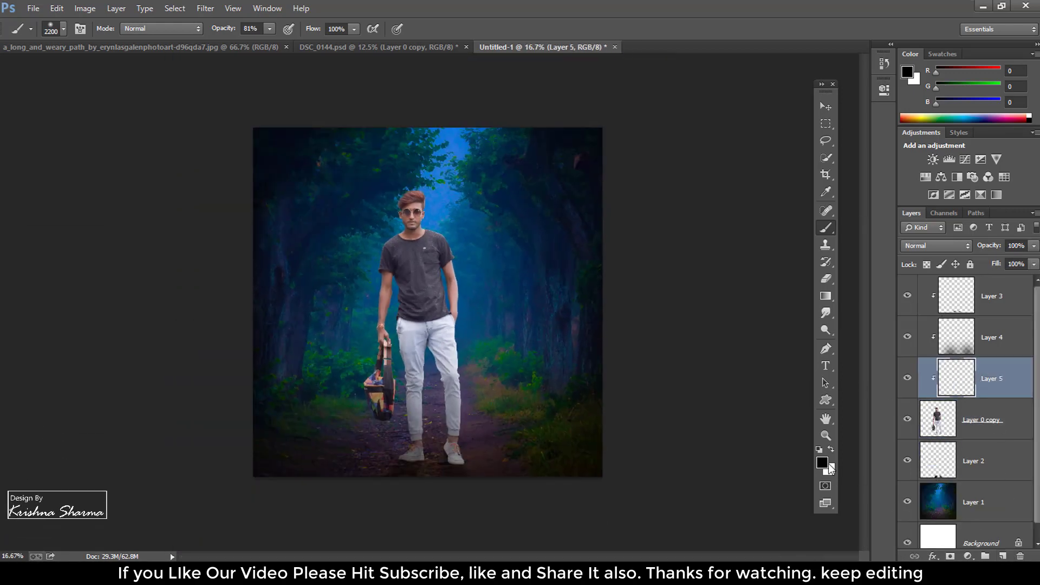
pyautogui.click(822, 462)
pyautogui.click(816, 277)
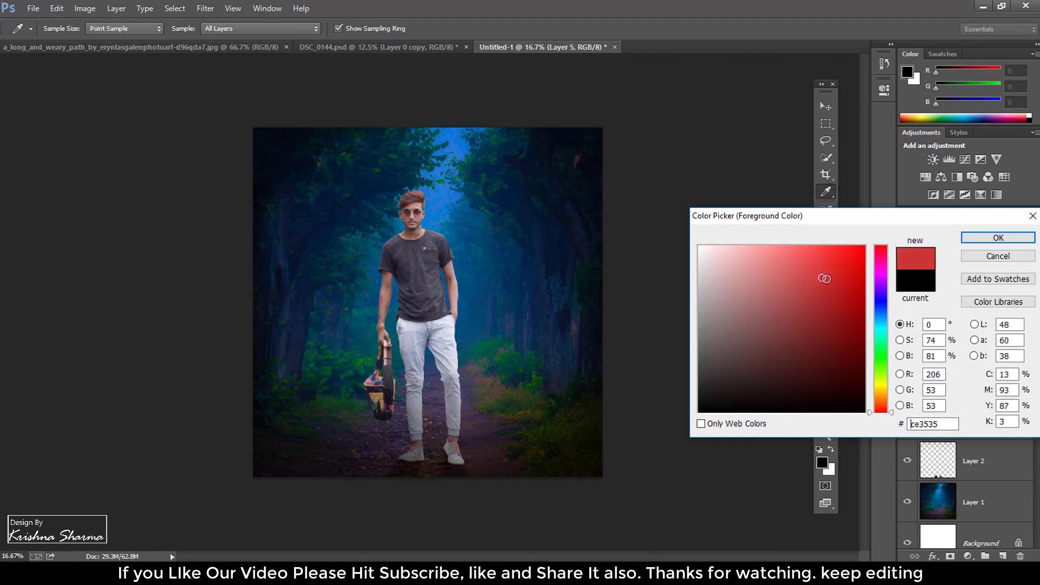
pyautogui.click(879, 392)
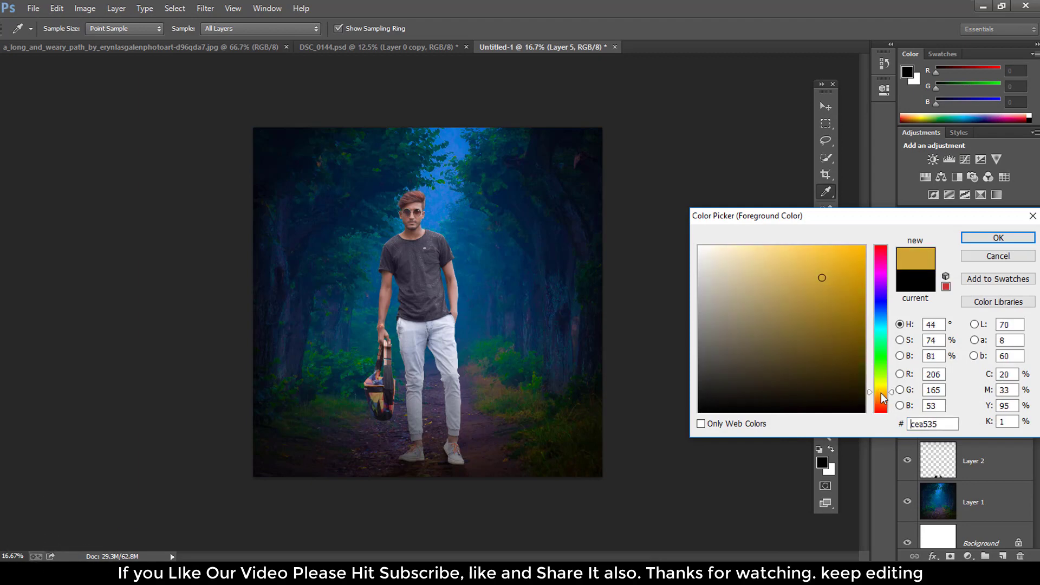
pyautogui.moveTo(857, 345); pyautogui.dragTo(871, 299)
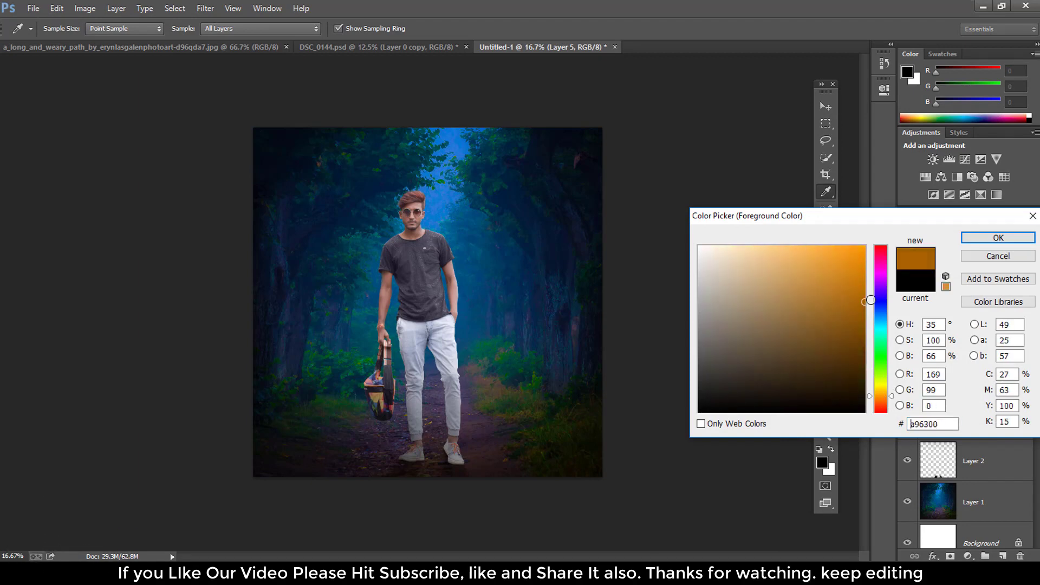
pyautogui.click(997, 238)
# - Test an orange tint over the jeans with Lighten, Soft Light and Multiply blends, then undo it
pyautogui.press('b')
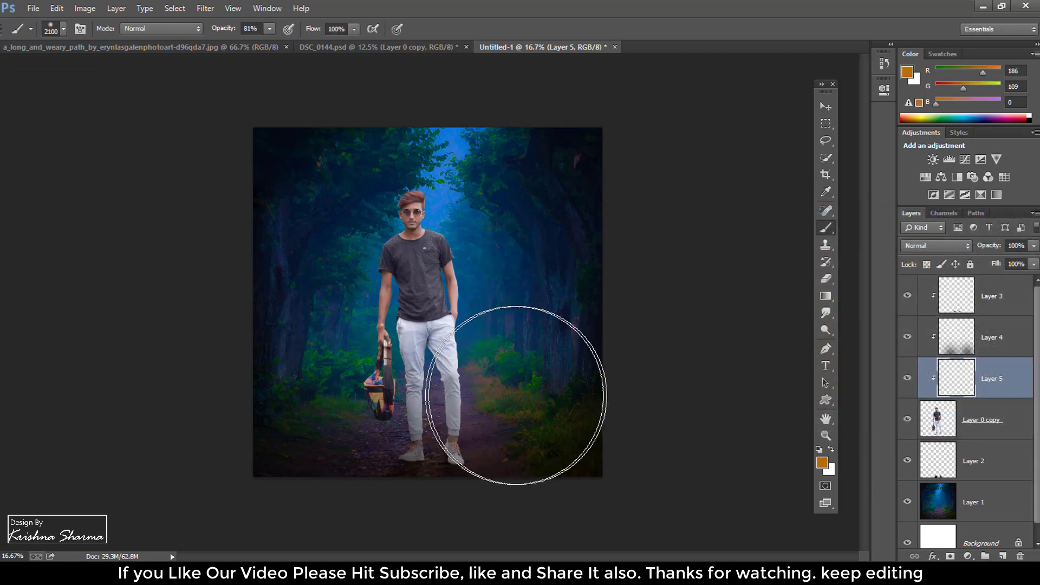
pyautogui.press('[')
pyautogui.press('[')
pyautogui.press('[')
pyautogui.moveTo(428, 374); pyautogui.dragTo(516, 377)
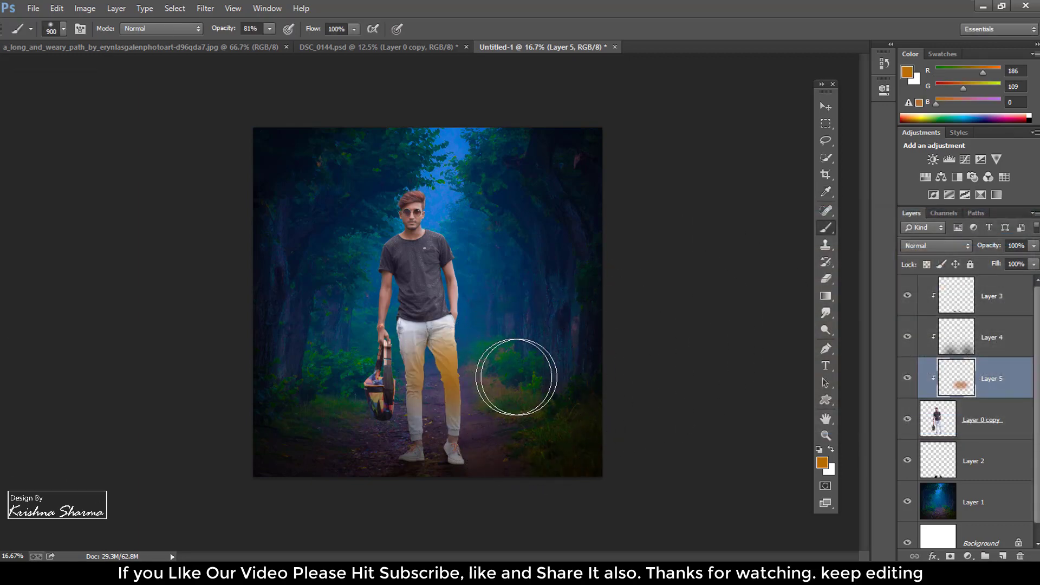
pyautogui.click(936, 246)
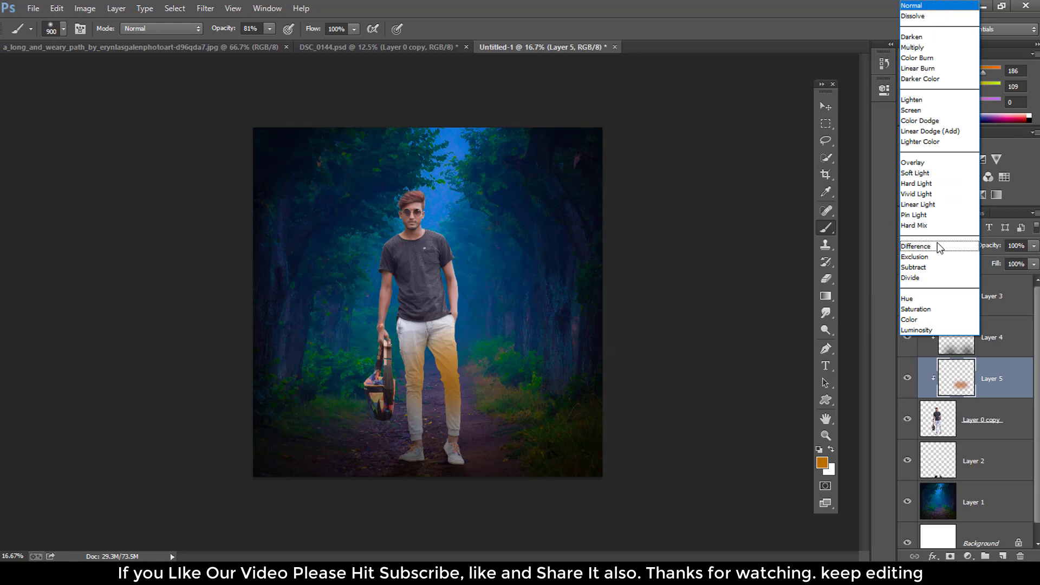
pyautogui.click(932, 100)
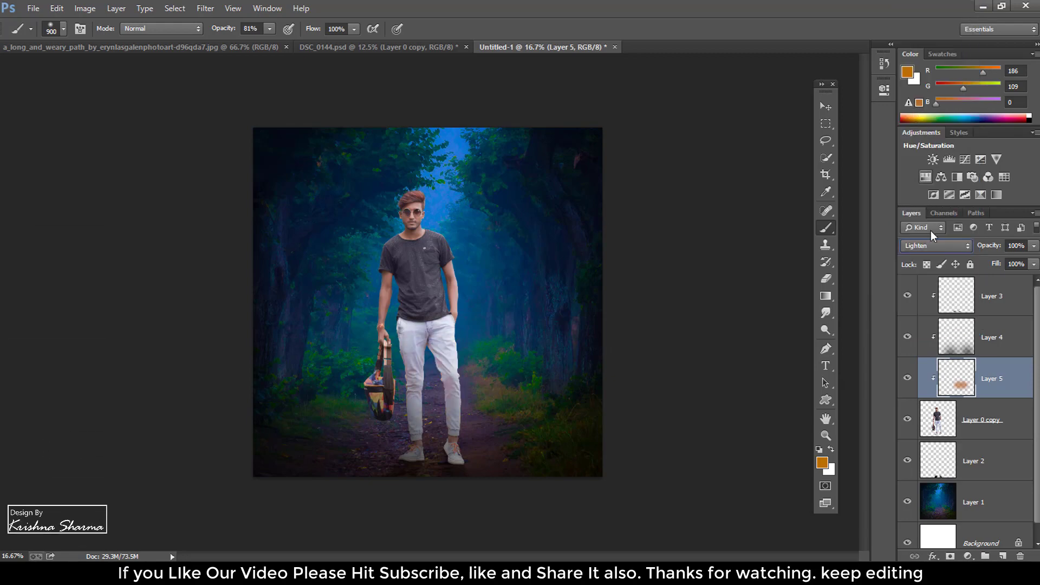
pyautogui.click(930, 246)
pyautogui.click(921, 171)
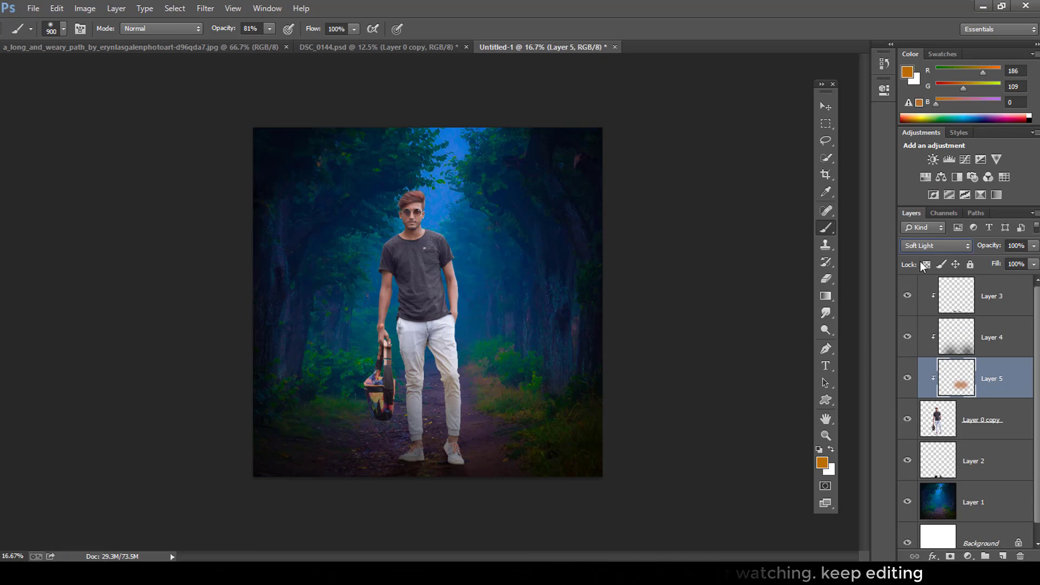
pyautogui.click(931, 246)
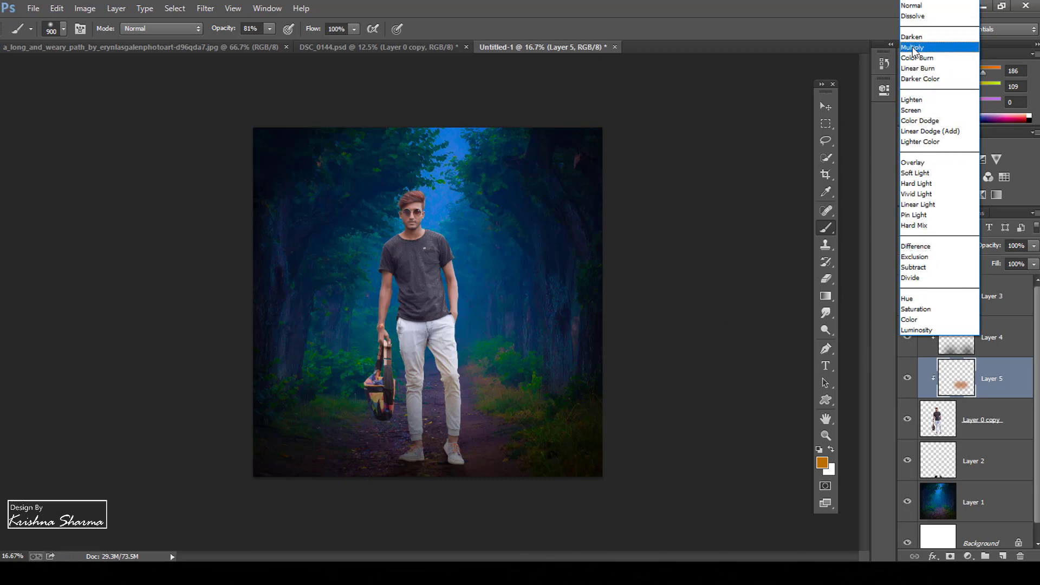
pyautogui.click(913, 66)
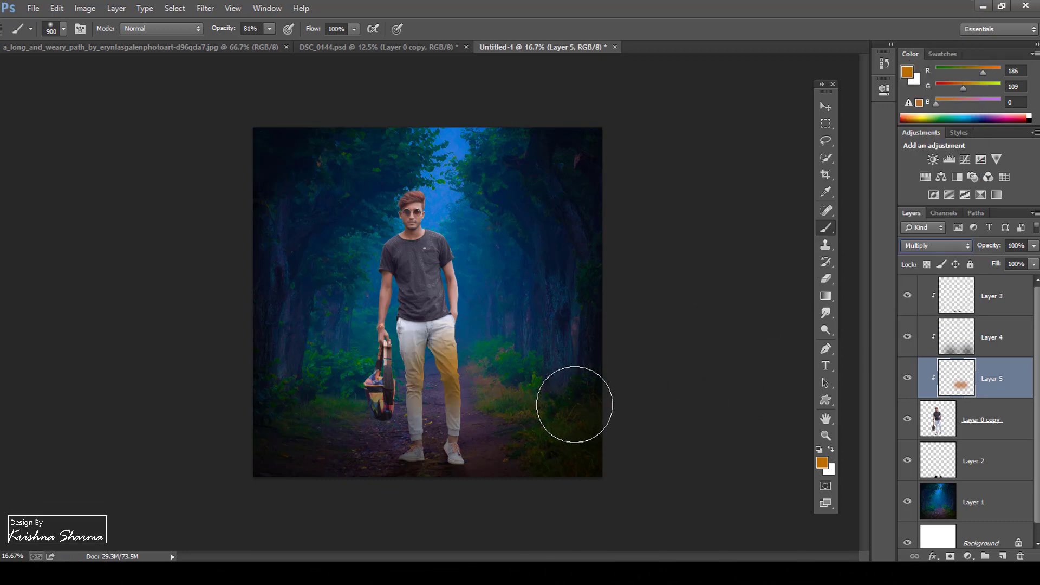
pyautogui.press('Down')
pyautogui.press('Down')
pyautogui.press('Down')
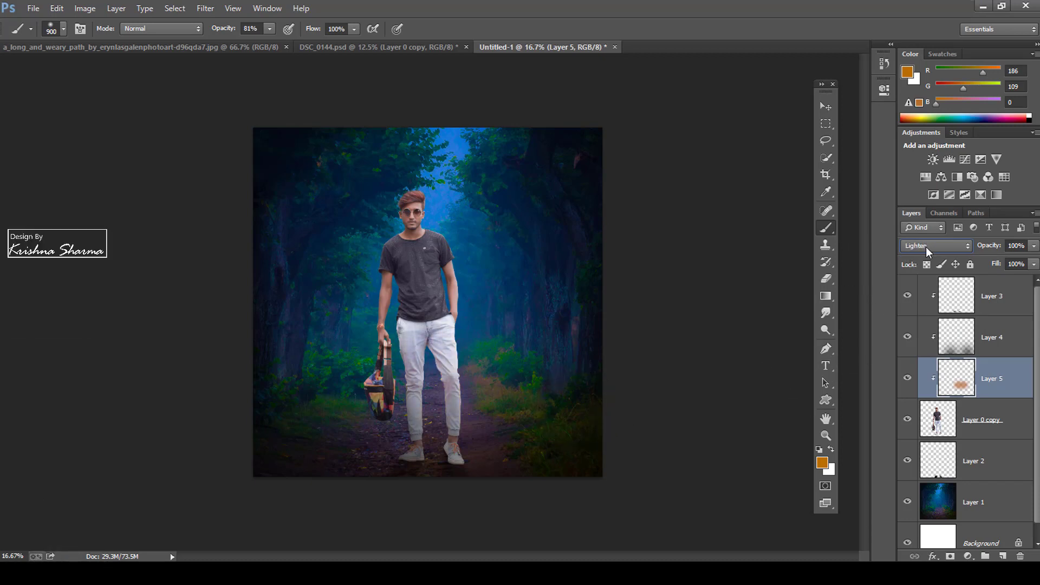
pyautogui.hotkey('ctrl', 'alt', 'z')
pyautogui.hotkey('ctrl', 'alt', 'z')
pyautogui.hotkey('ctrl', 'alt', 'z')
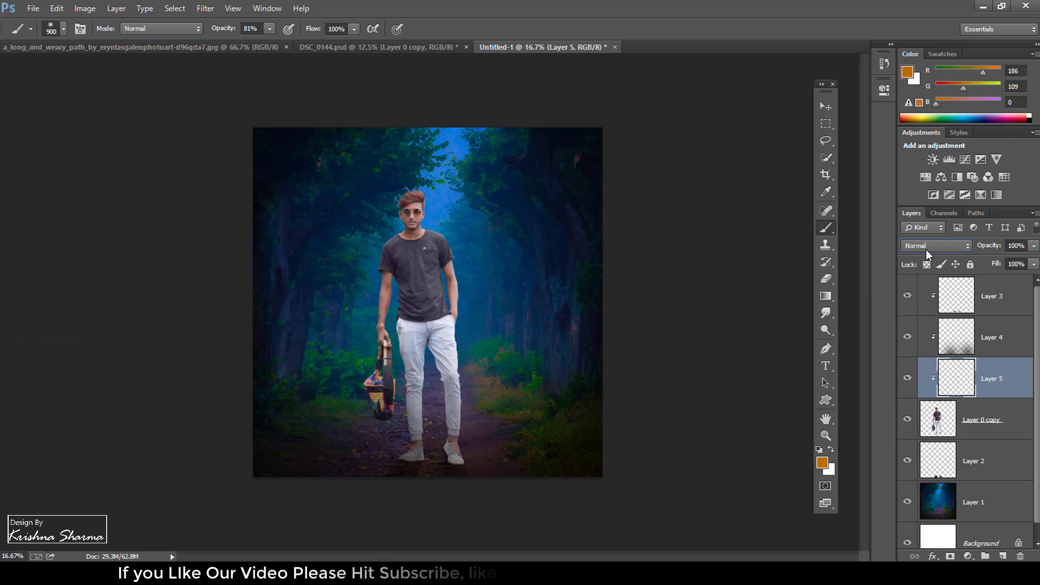
pyautogui.hotkey('ctrl', 'alt', 'z')
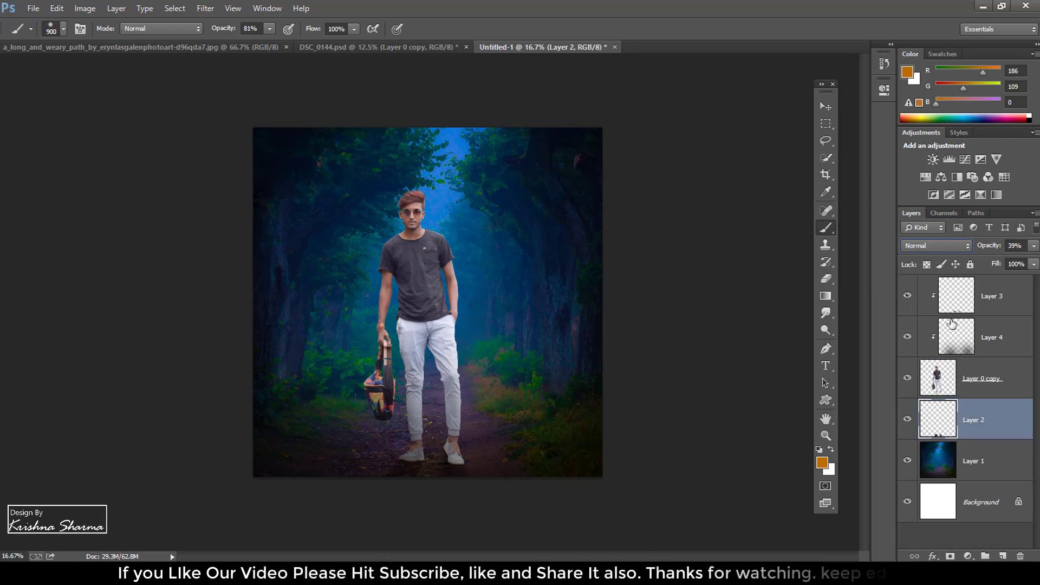
# - Add a new layer clipped to Layer 0 copy and set a 125 px brush
pyautogui.click(967, 380)
pyautogui.click(1003, 557)
pyautogui.hotkey('ctrl', 'alt', 'g')
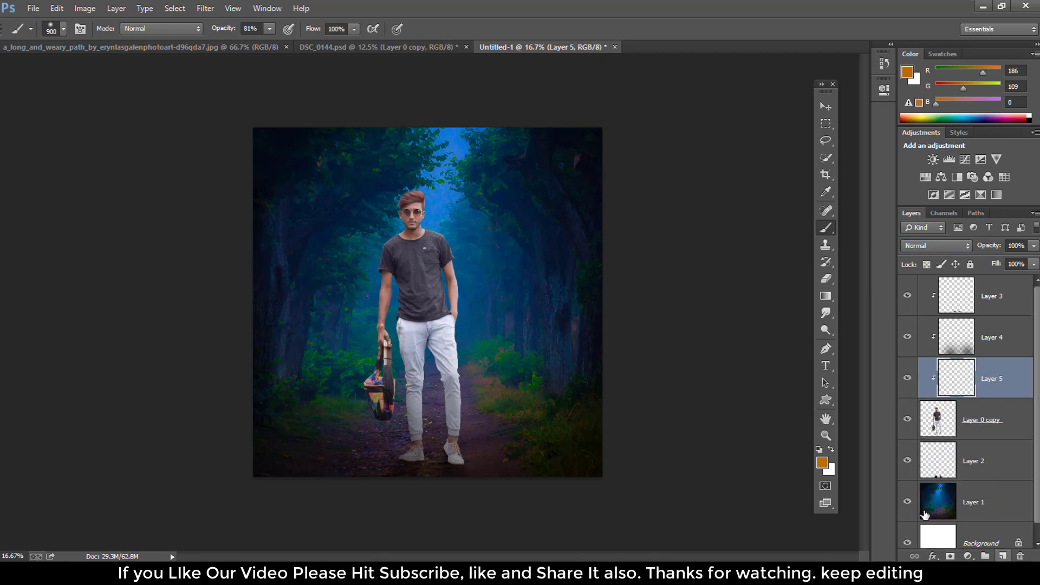
pyautogui.hotkey('ctrl', '+')
pyautogui.hotkey('ctrl', '+')
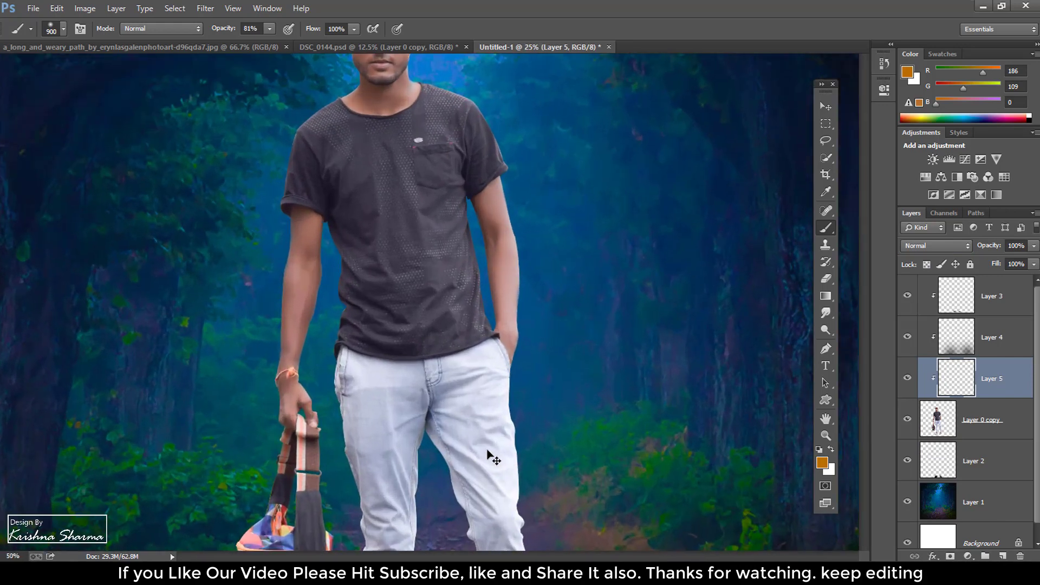
pyautogui.hotkey('ctrl', '+')
pyautogui.hotkey('ctrl', '+')
pyautogui.moveTo(463, 545); pyautogui.dragTo(462, 323)
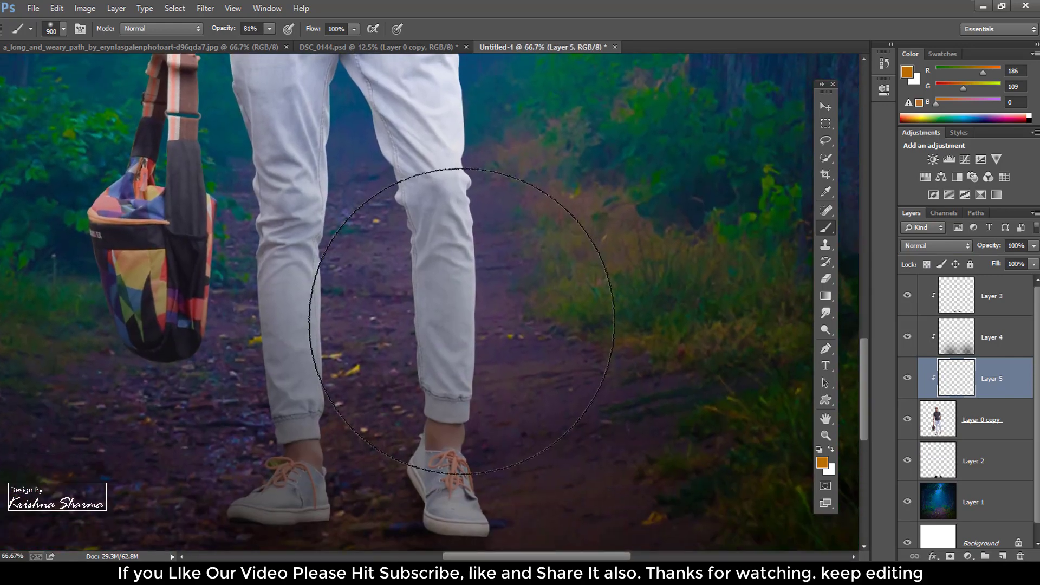
pyautogui.press('[')
pyautogui.press('[')
pyautogui.press('[')
pyautogui.press('[')
pyautogui.press('[')
pyautogui.press('[')
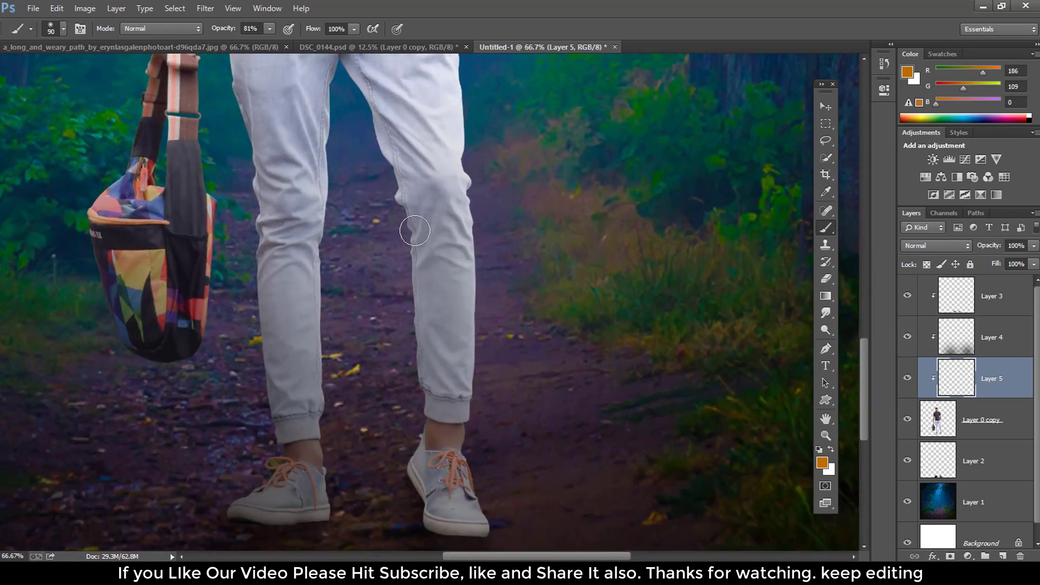
pyautogui.press(']')
pyautogui.press(']')
# - Paint orange over the right shin and knee with the layer set to Multiply
pyautogui.moveTo(422, 296); pyautogui.dragTo(436, 352)
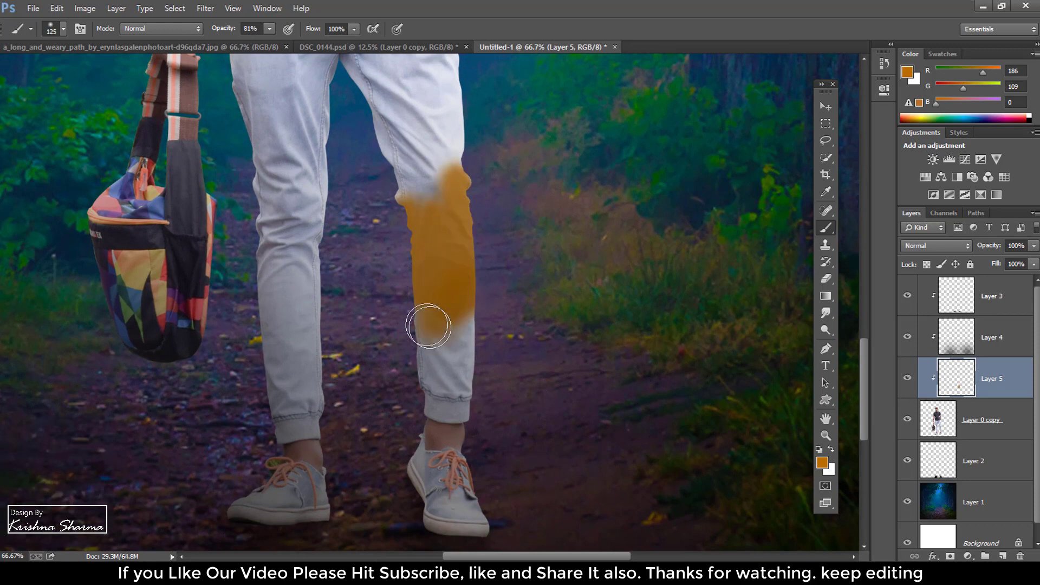
pyautogui.click(933, 245)
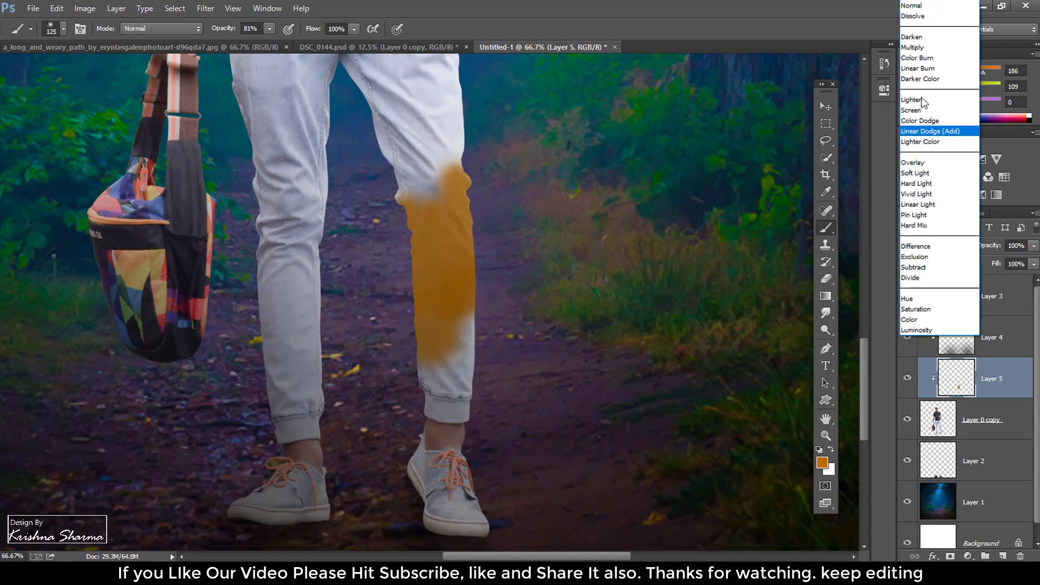
pyautogui.click(915, 45)
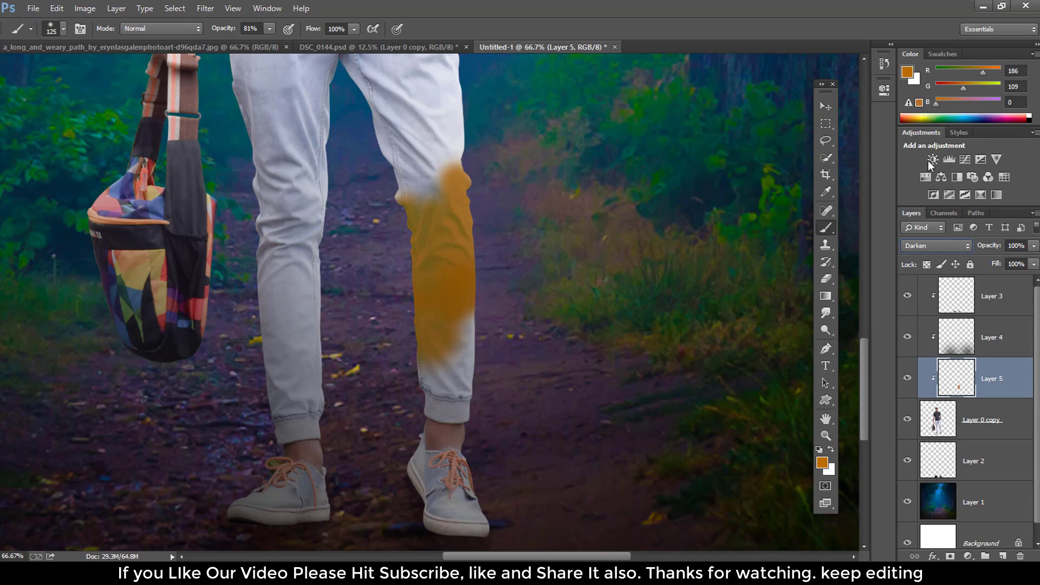
pyautogui.click(938, 246)
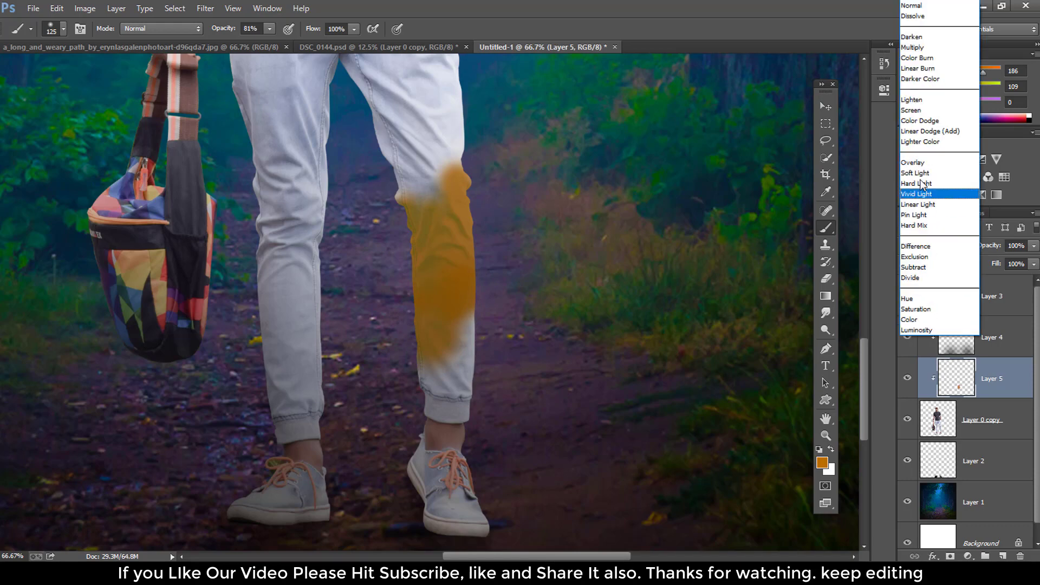
pyautogui.click(921, 55)
pyautogui.moveTo(466, 360); pyautogui.dragTo(428, 376)
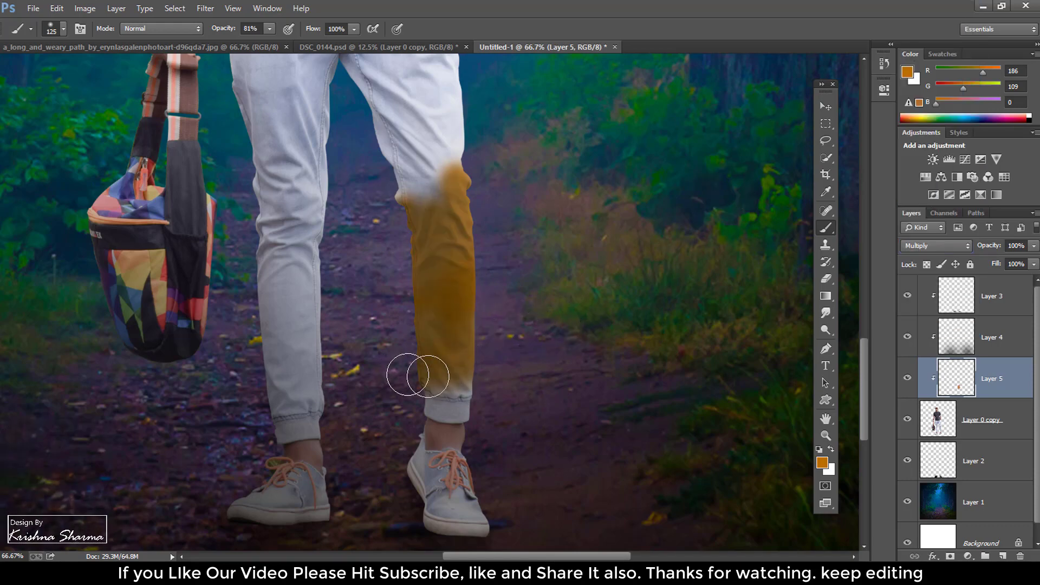
# - Paint the right trouser cuff orange and start on the other leg's cuff
pyautogui.hotkey('ctrl', '+')
pyautogui.hotkey('ctrl', '+')
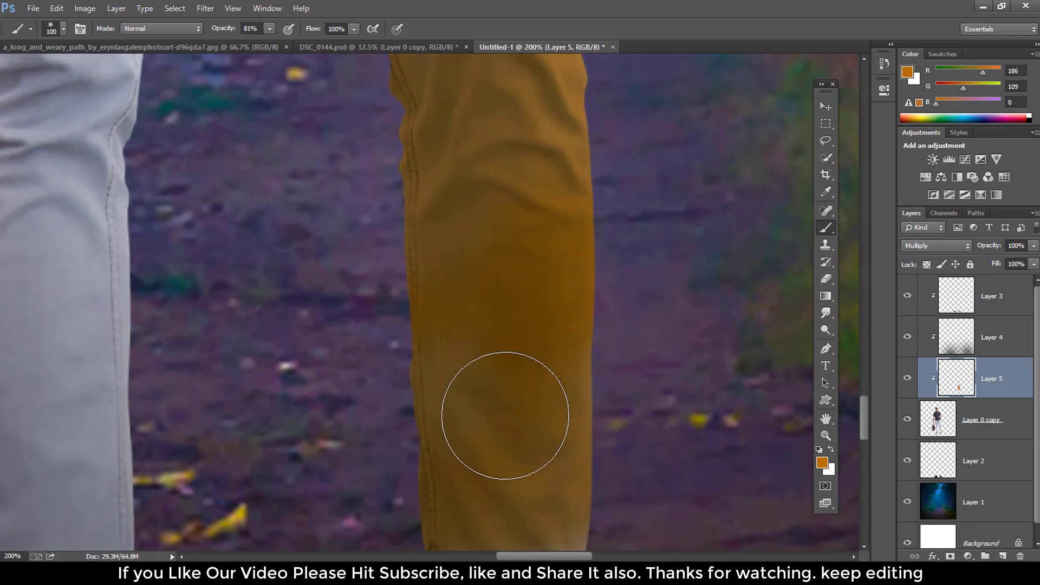
pyautogui.moveTo(494, 454); pyautogui.dragTo(471, 158)
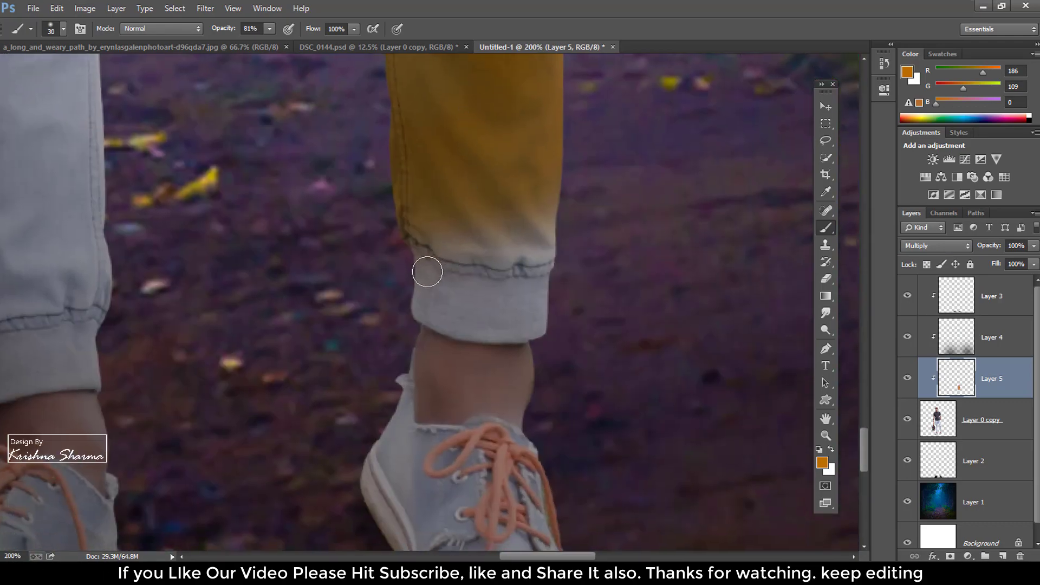
pyautogui.moveTo(427, 271)
pyautogui.mouseDown()
pyautogui.moveTo(419, 304)
pyautogui.moveTo(489, 313)
pyautogui.moveTo(439, 320)
pyautogui.mouseUp()
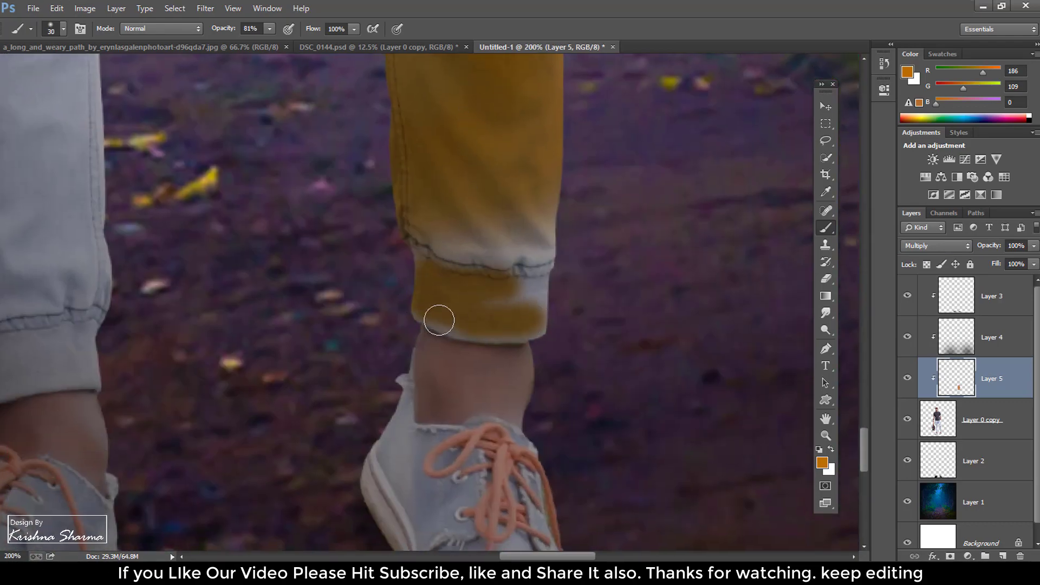
pyautogui.moveTo(524, 310); pyautogui.dragTo(503, 290)
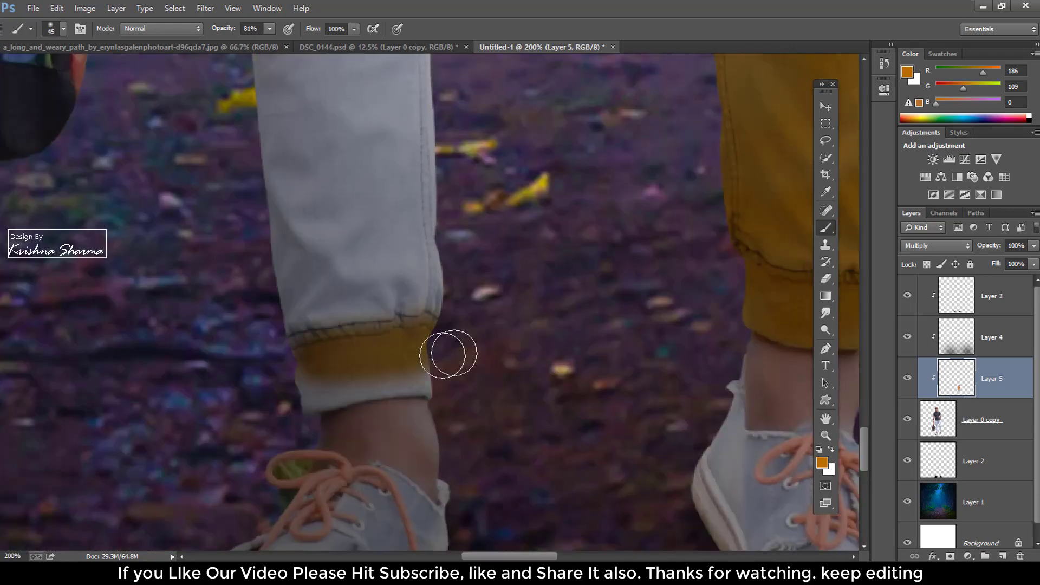
pyautogui.moveTo(448, 352); pyautogui.dragTo(344, 274)
# - Paint the left leg, waistband and hip pocket mustard on Layer 5, then fit the whole image
pyautogui.rightClick(357, 270)
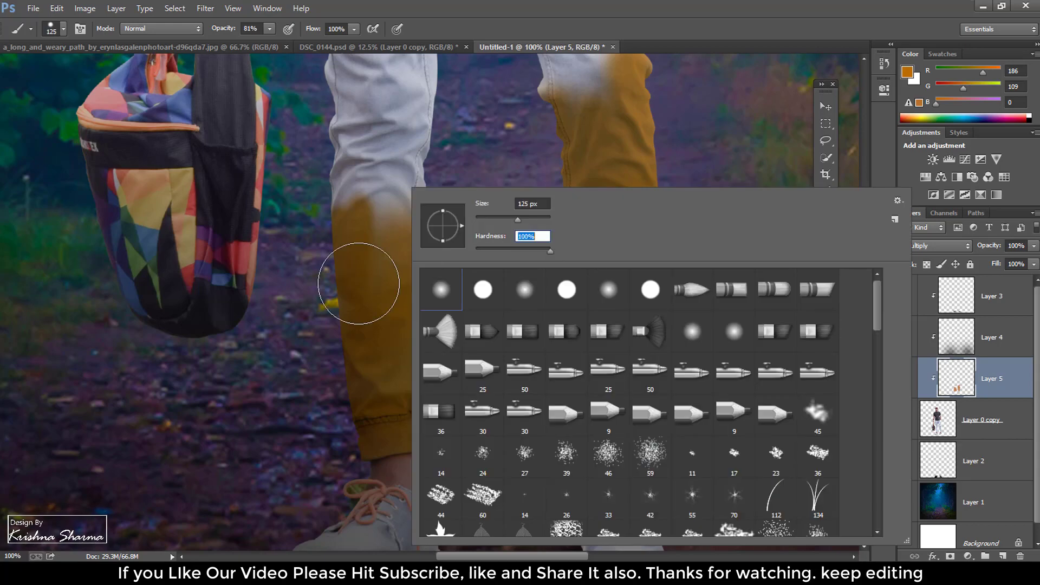
pyautogui.moveTo(380, 157); pyautogui.dragTo(380, 303)
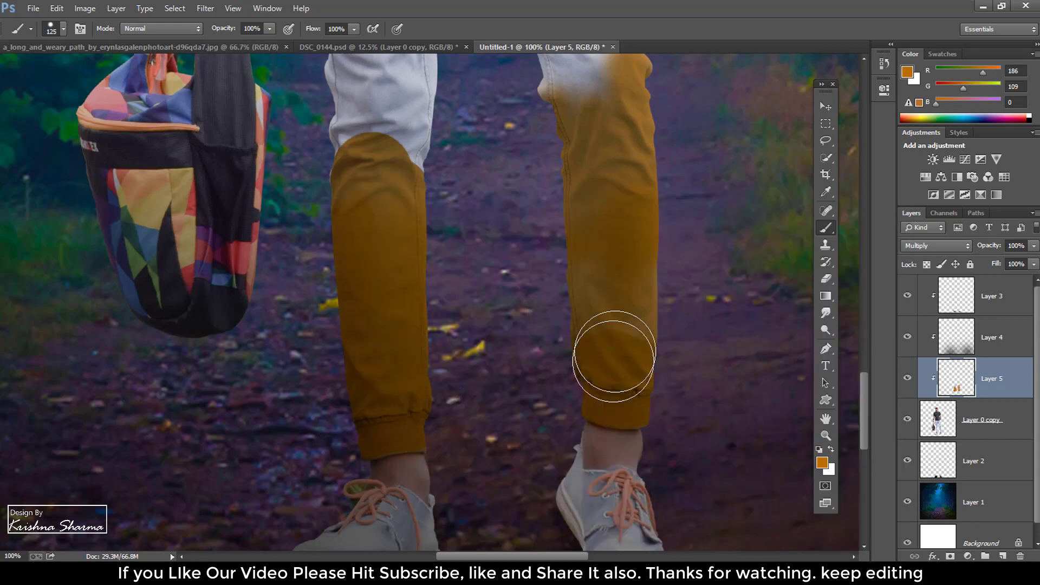
pyautogui.click(610, 358)
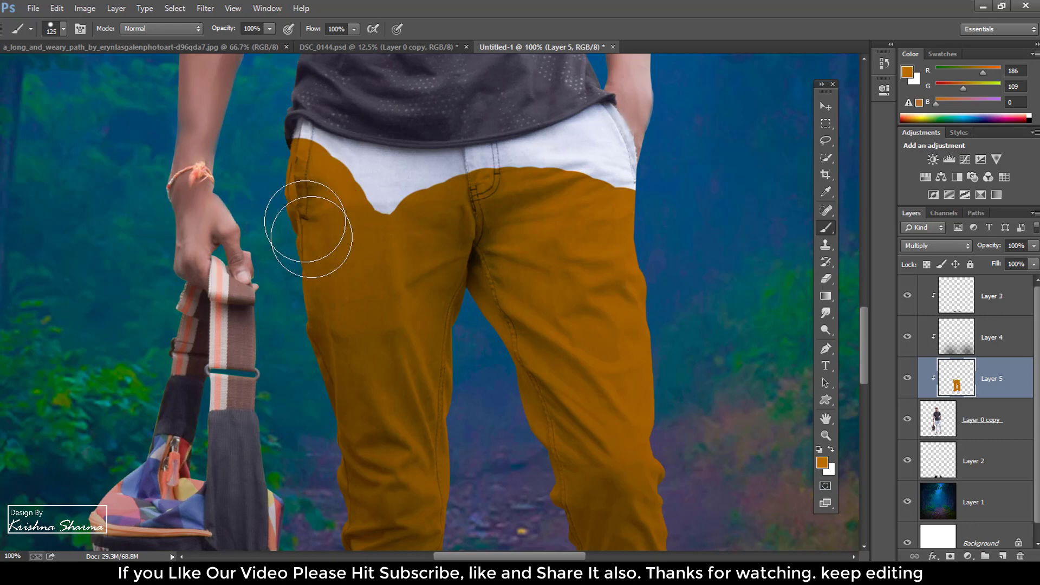
pyautogui.rightClick(353, 206)
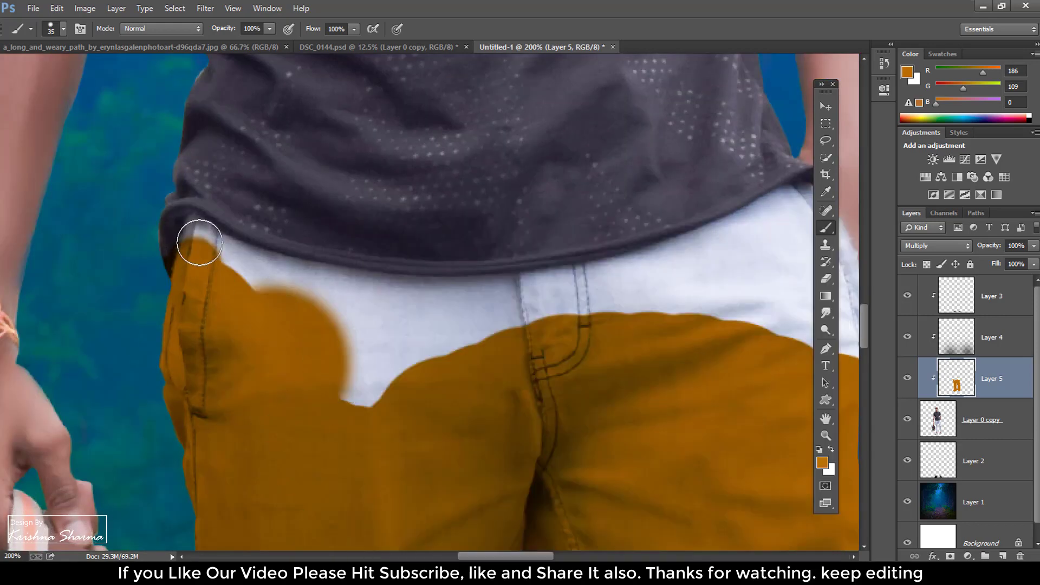
pyautogui.moveTo(208, 251)
pyautogui.mouseDown()
pyautogui.moveTo(467, 308)
pyautogui.moveTo(528, 296)
pyautogui.mouseUp()
pyautogui.moveTo(285, 418)
pyautogui.mouseDown()
pyautogui.moveTo(457, 272)
pyautogui.moveTo(564, 383)
pyautogui.moveTo(460, 272)
pyautogui.moveTo(429, 302)
pyautogui.moveTo(439, 330)
pyautogui.mouseUp()
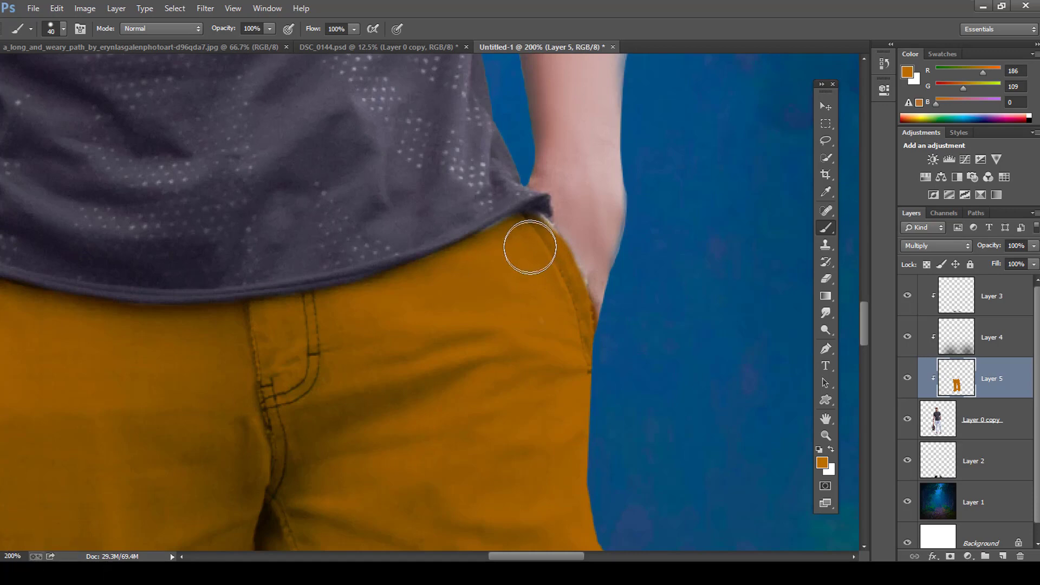
pyautogui.hotkey('ctrl', '0')
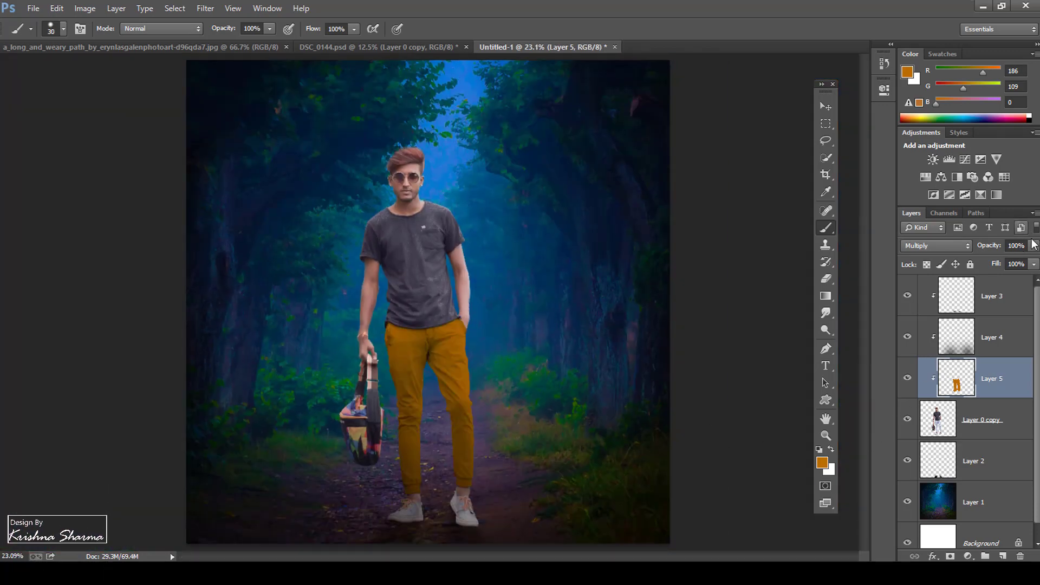
# - Lower Layer 5's mustard tint to 89% opacity and select the man's layer
pyautogui.moveTo(1031, 261); pyautogui.dragTo(1027, 264)
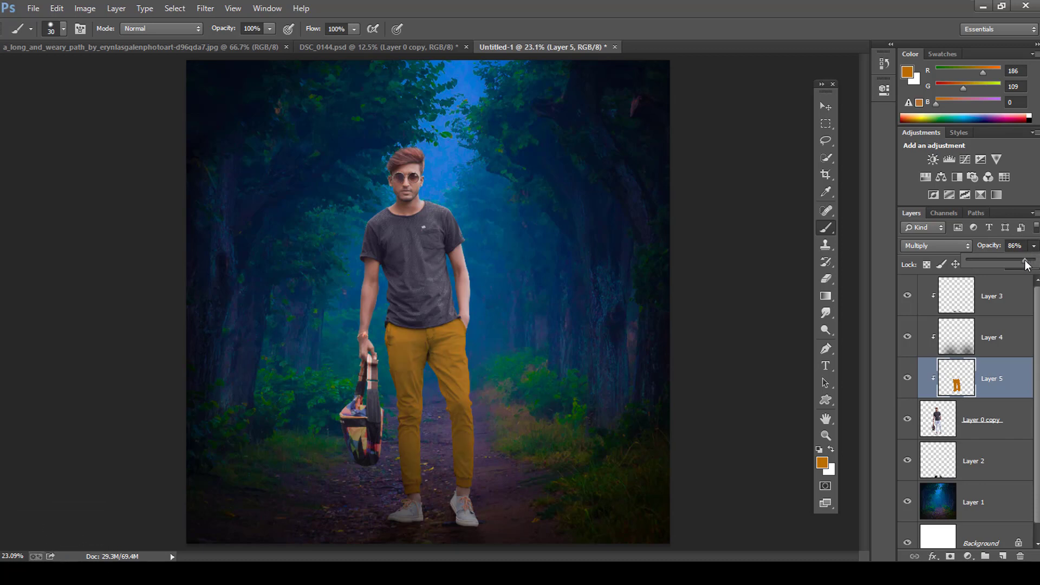
pyautogui.moveTo(1028, 264); pyautogui.dragTo(1030, 265)
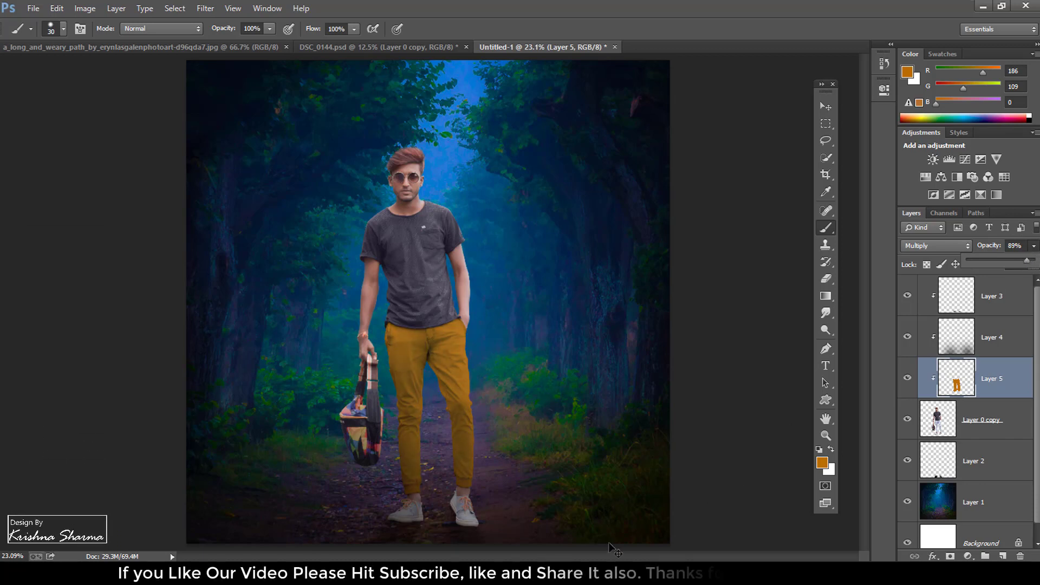
pyautogui.click(952, 429)
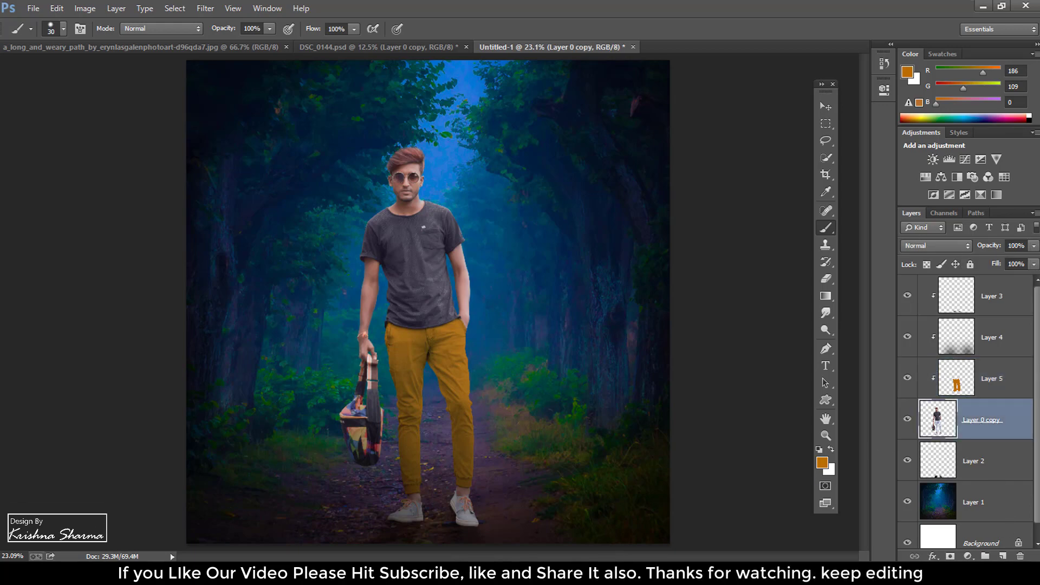
# - Add a new Layer 6 clipped to the man and zoom in on the sneaker
pyautogui.click(989, 552)
pyautogui.hotkey('ctrl', 'alt', 'g')
pyautogui.scroll(5, 443, 431)
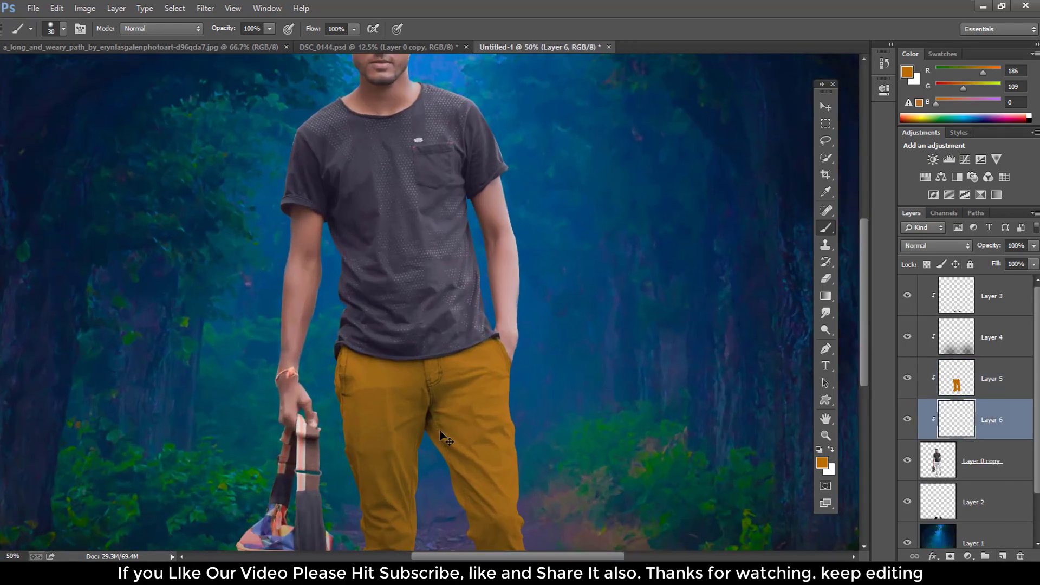
pyautogui.scroll(-1, 414, 428)
pyautogui.scroll(-4, 420, 400)
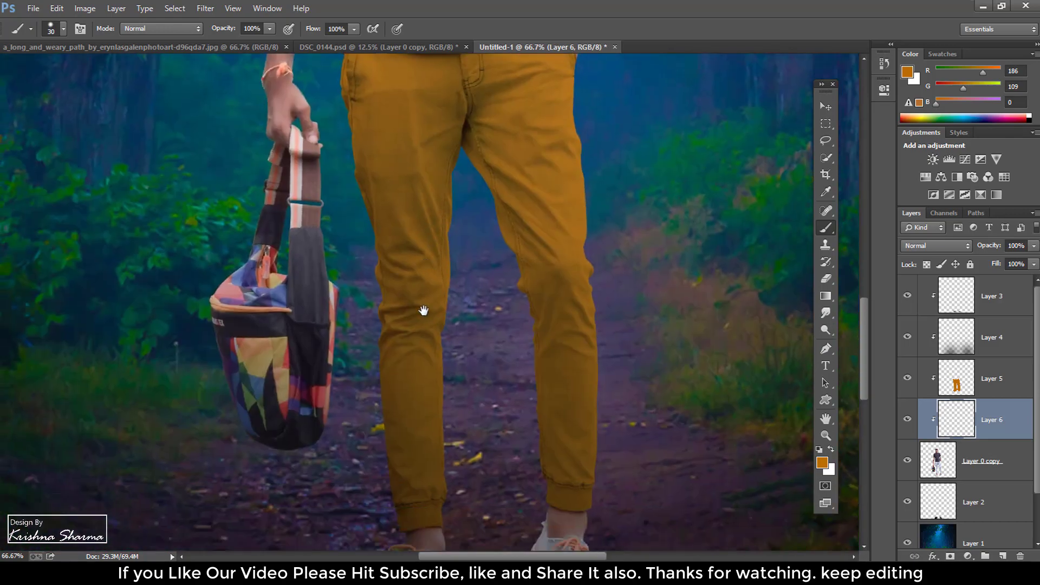
pyautogui.scroll(-4, 425, 309)
pyautogui.scroll(2, 484, 394)
pyautogui.scroll(2, 460, 422)
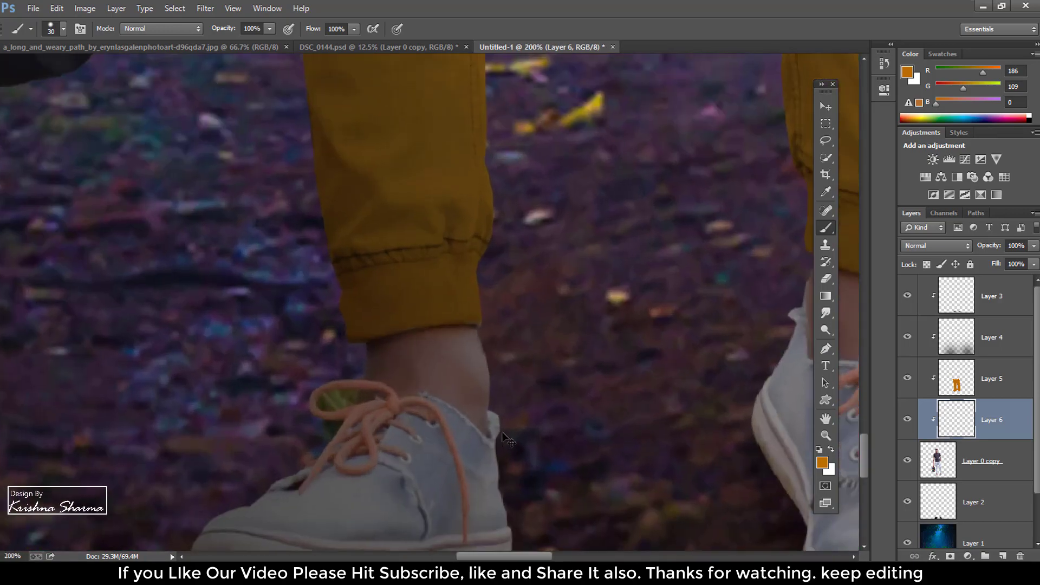
pyautogui.scroll(2, 430, 452)
pyautogui.moveTo(430, 453); pyautogui.dragTo(503, 248)
# - Lasso the green patch inside the shoelace loop on Layer 0 copy
pyautogui.click(827, 141)
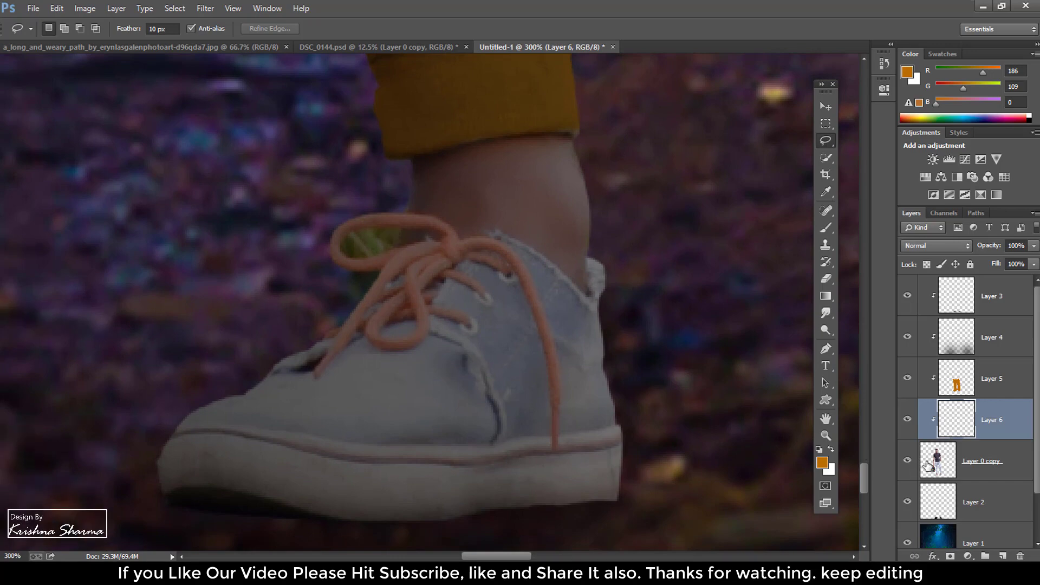
pyautogui.hotkey('alt', '[')
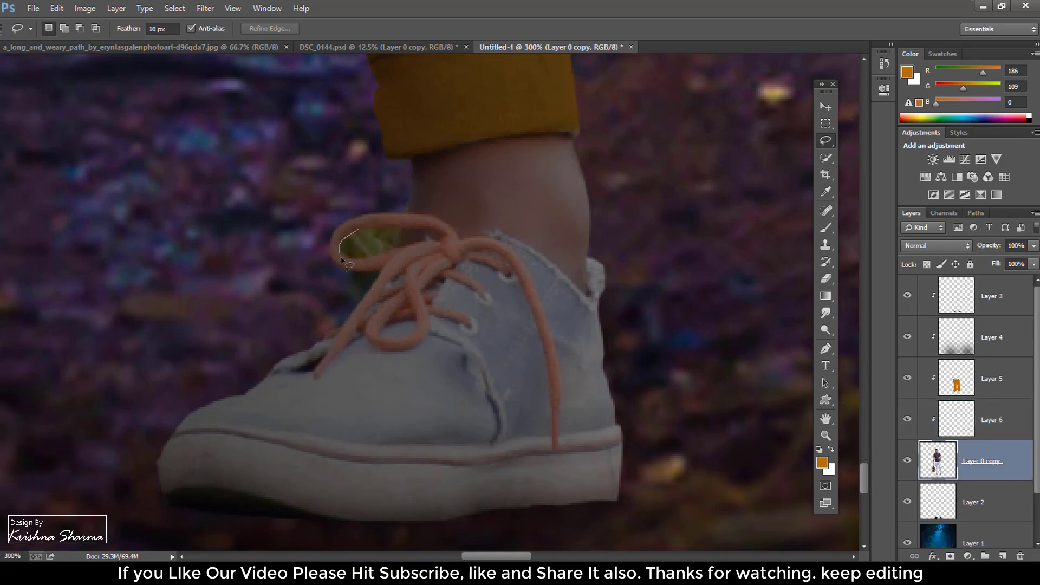
pyautogui.moveTo(342, 261); pyautogui.dragTo(358, 237)
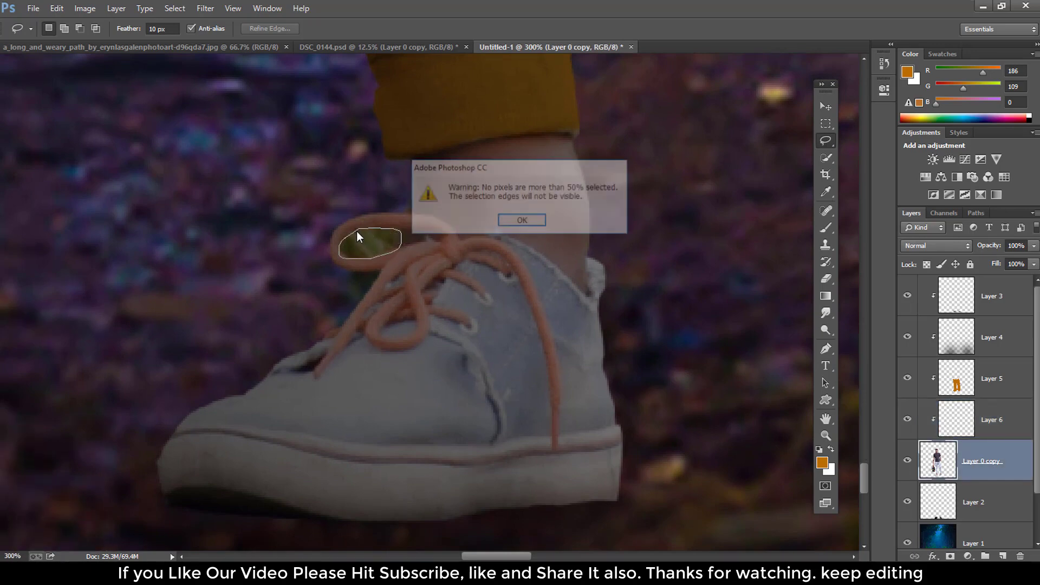
pyautogui.click(535, 223)
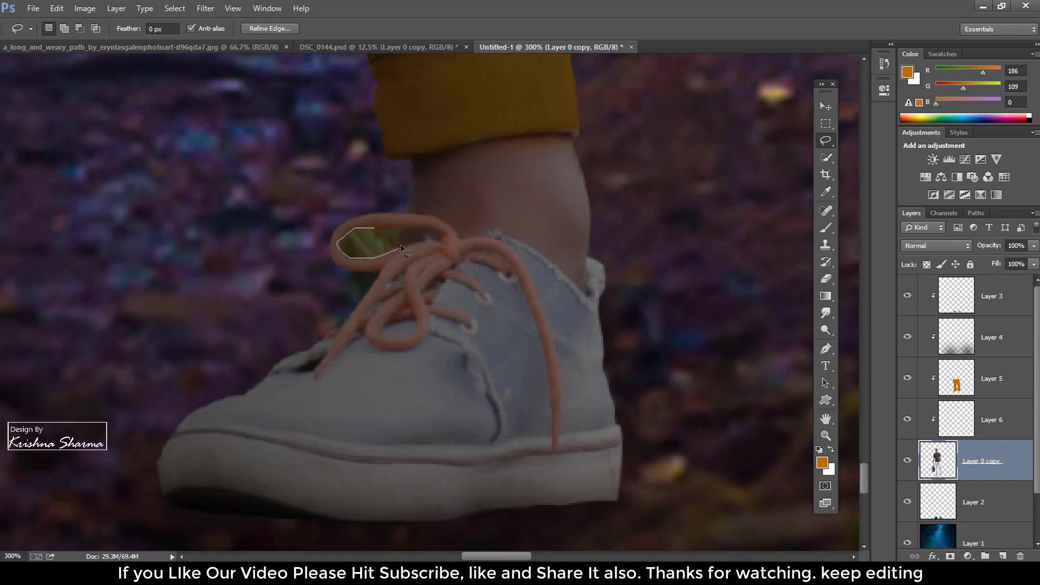
pyautogui.moveTo(375, 261); pyautogui.dragTo(384, 250)
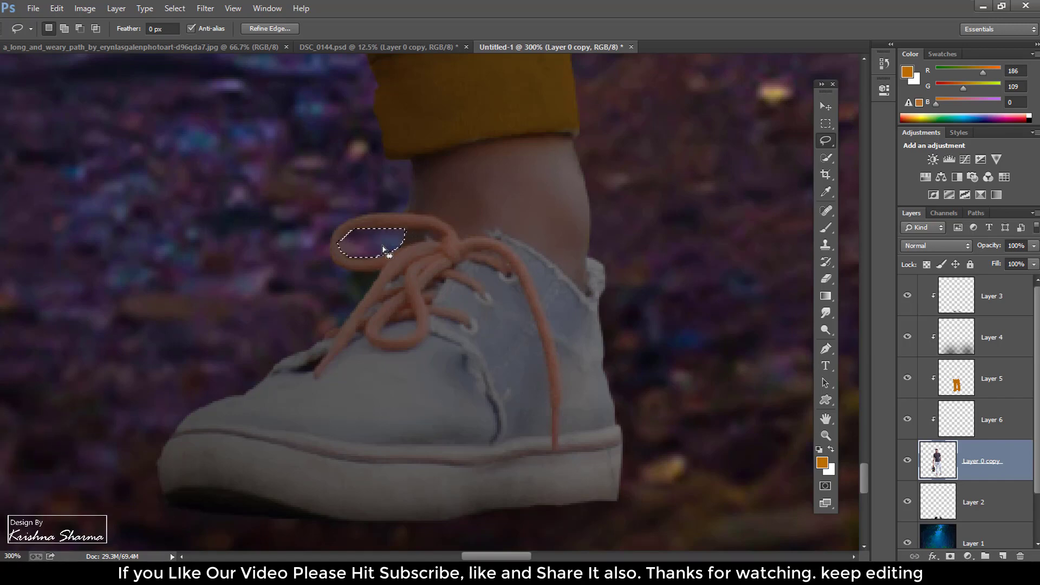
# - Pick the Brush tool and set the foreground colour to red #c51300
pyautogui.press('b')
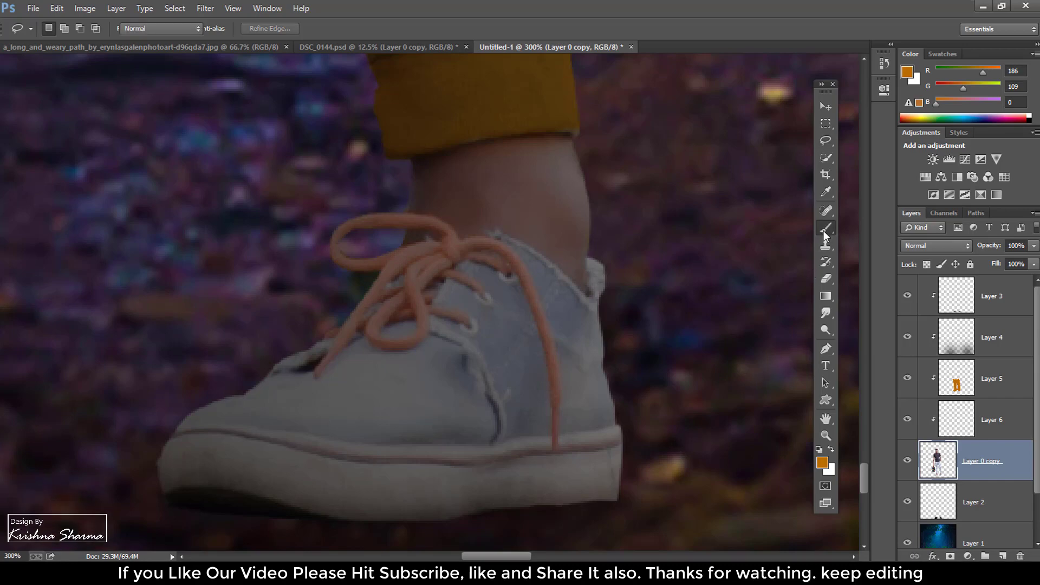
pyautogui.click(823, 461)
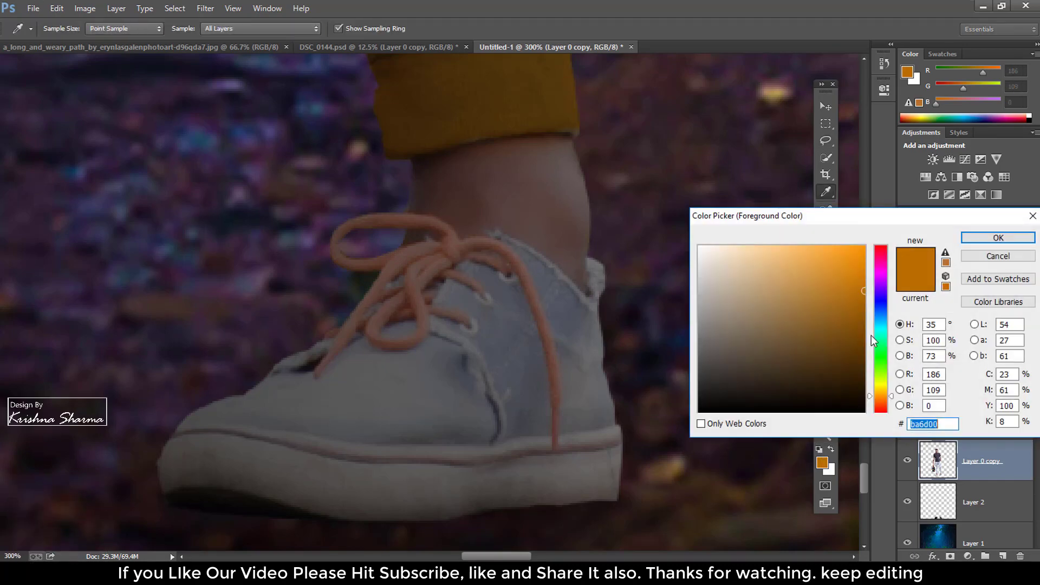
pyautogui.click(884, 410)
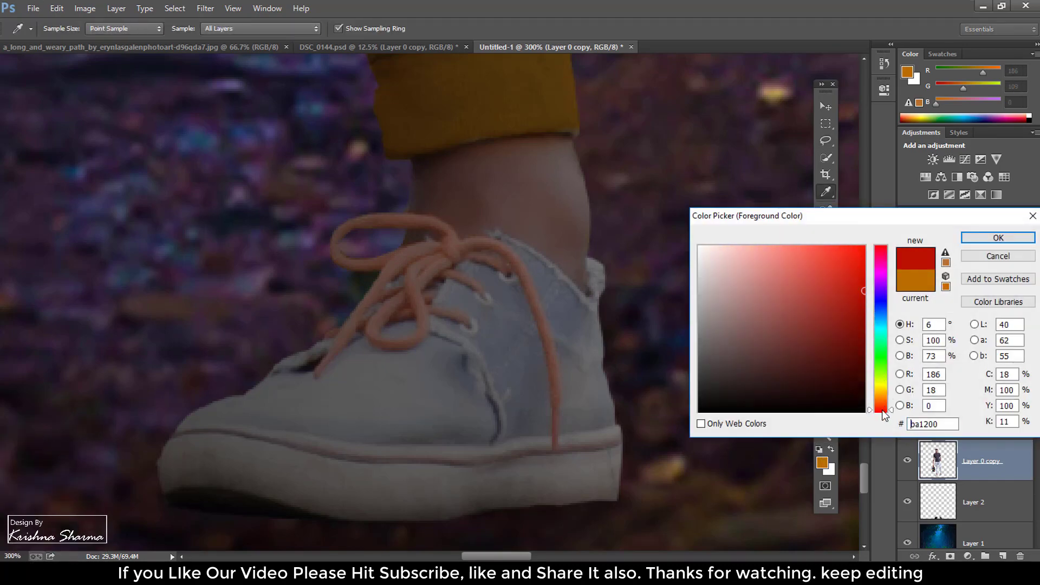
pyautogui.click(867, 284)
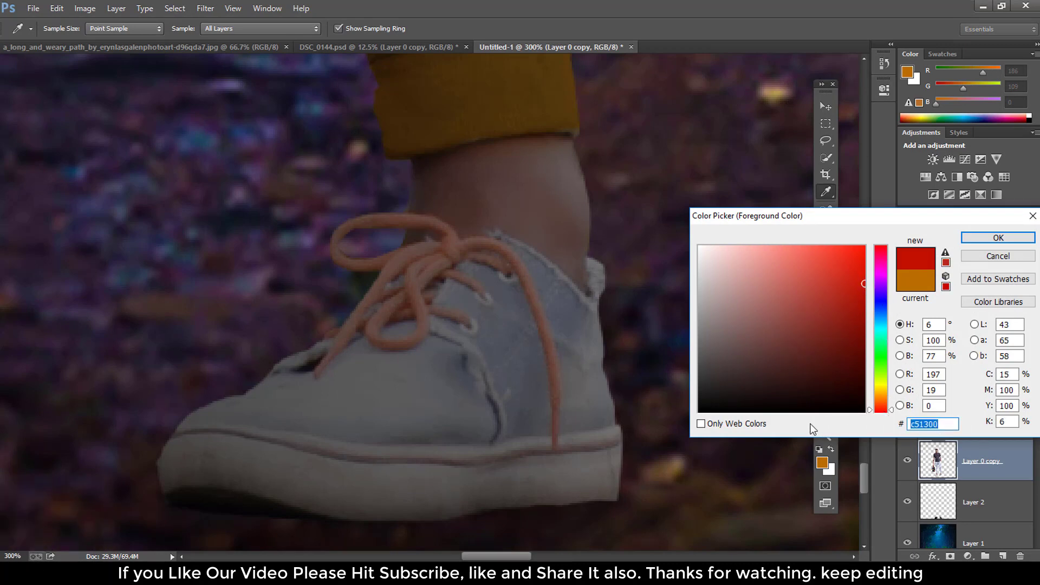
pyautogui.click(998, 237)
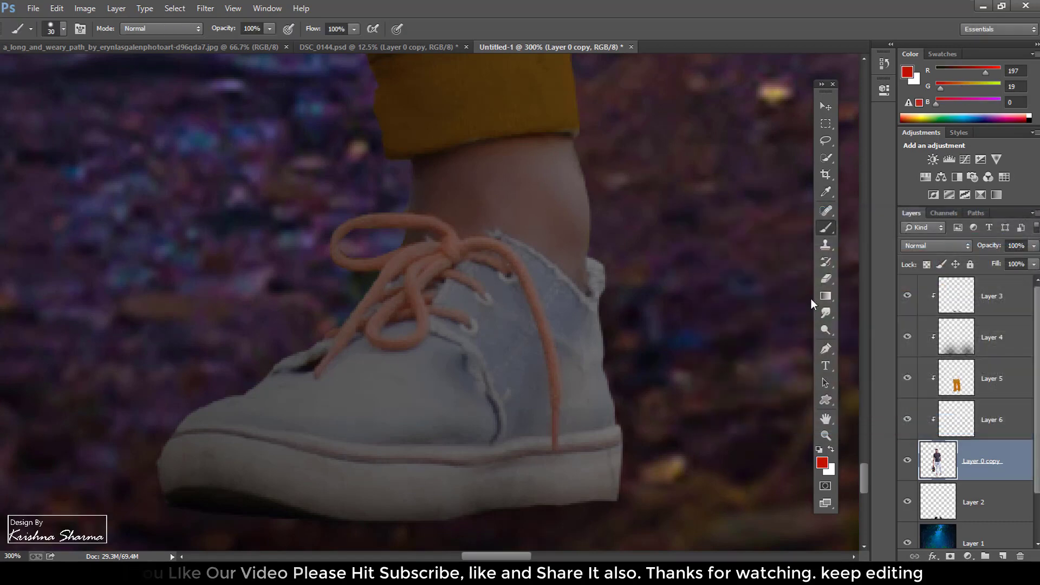
# - Set the sneaker paint layer, Layer 6, to Multiply blending
pyautogui.click(419, 398)
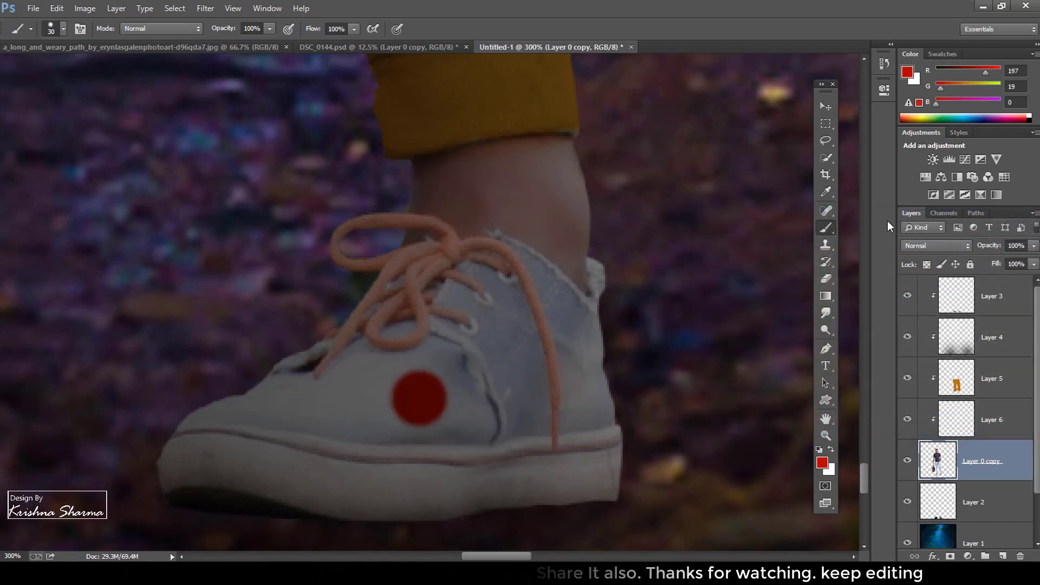
pyautogui.click(936, 246)
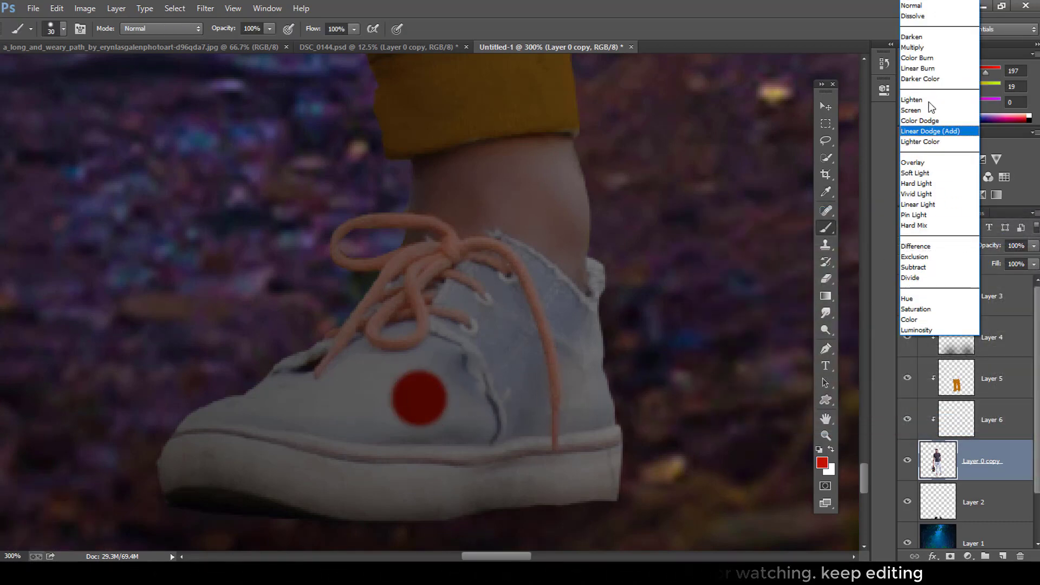
pyautogui.click(913, 48)
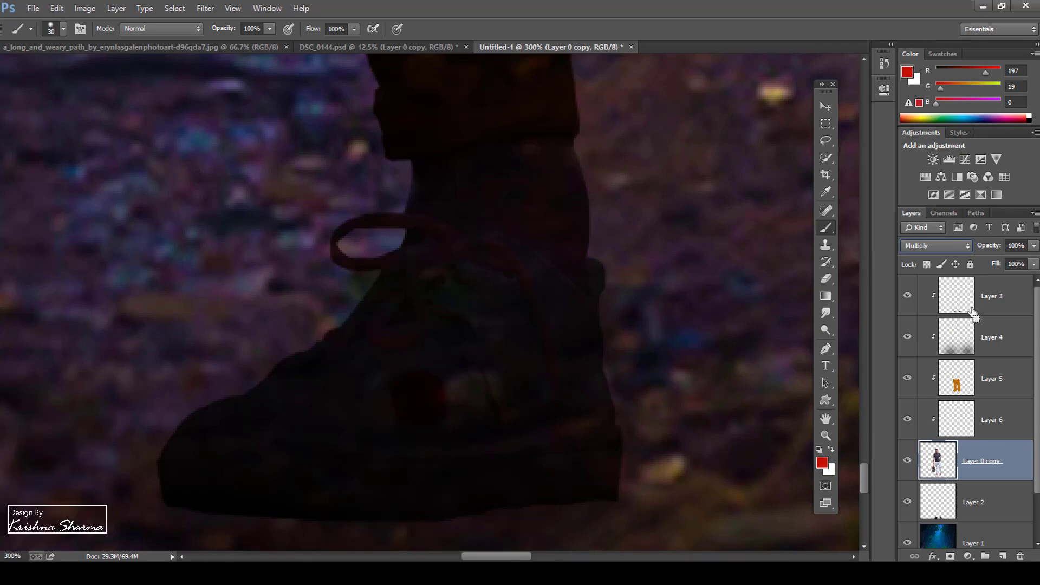
pyautogui.hotkey('ctrl', 'z')
pyautogui.hotkey('ctrl', 'z')
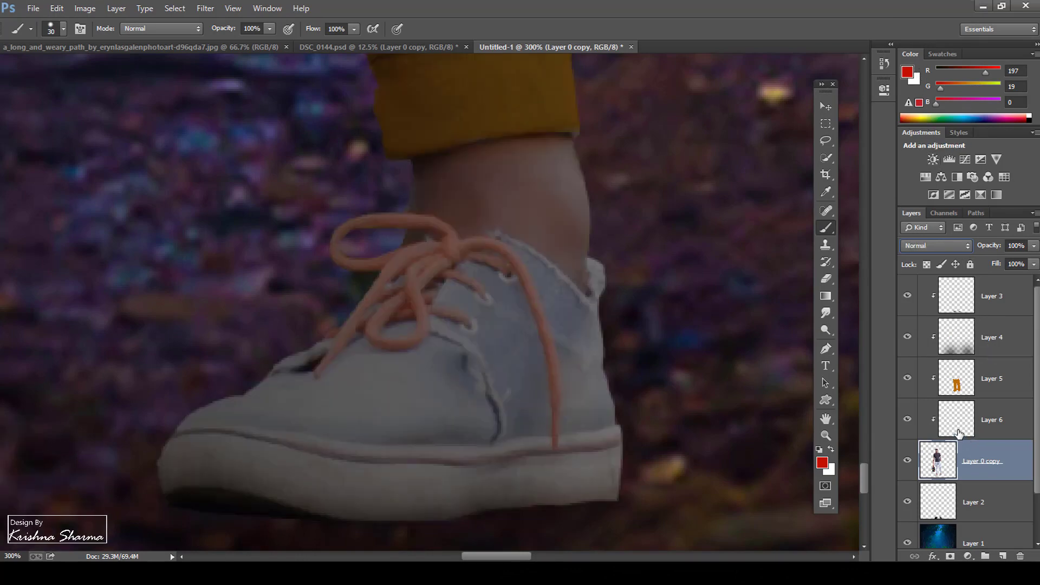
pyautogui.click(959, 423)
pyautogui.click(936, 246)
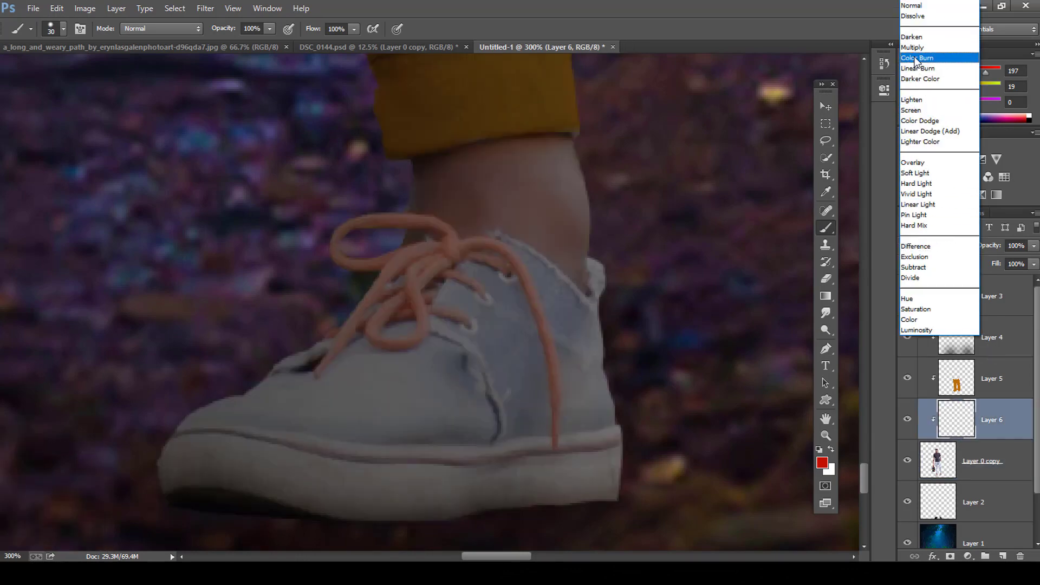
pyautogui.click(913, 48)
# - Paint red over the sneaker's toe and heel, redoing stray strokes
pyautogui.click(529, 362)
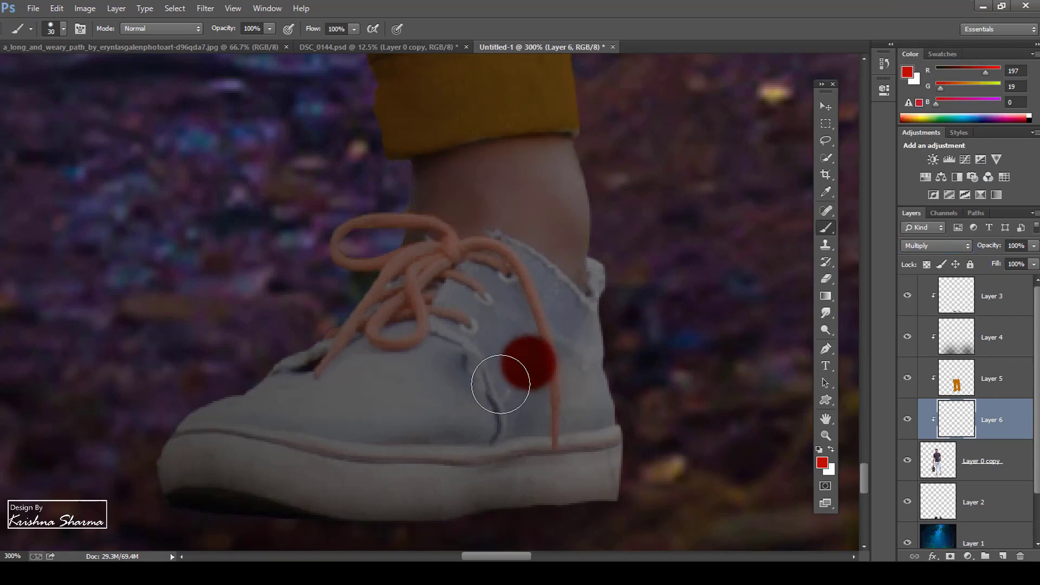
pyautogui.moveTo(494, 383); pyautogui.dragTo(608, 376)
pyautogui.hotkey('ctrl', 'alt', 'z')
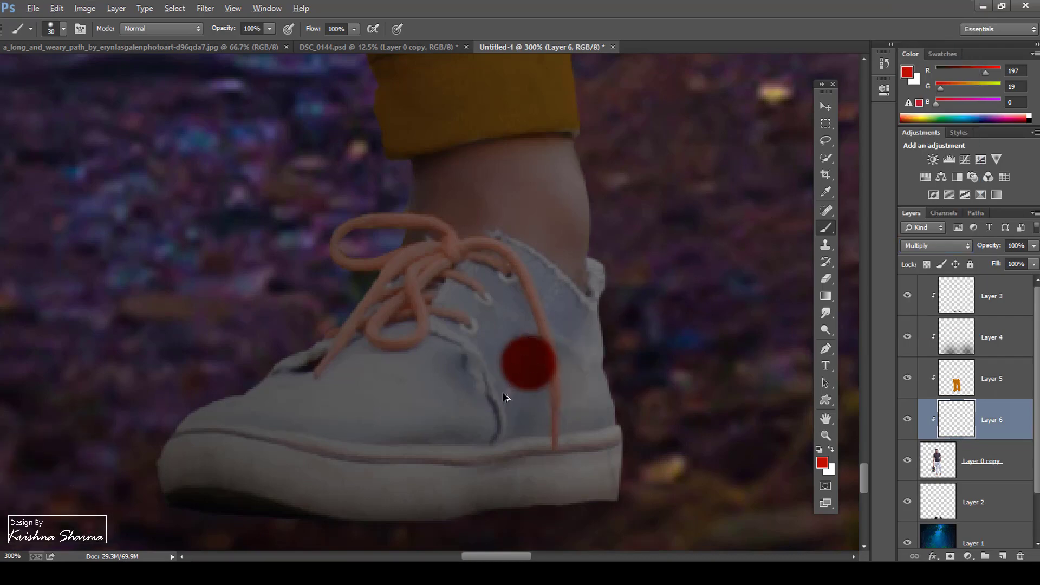
pyautogui.hotkey('ctrl', 'alt', 'z')
pyautogui.moveTo(178, 431); pyautogui.dragTo(428, 420)
pyautogui.moveTo(344, 355); pyautogui.dragTo(206, 445)
pyautogui.moveTo(502, 453)
pyautogui.mouseDown()
pyautogui.moveTo(516, 318)
pyautogui.moveTo(578, 351)
pyautogui.mouseUp()
# - With a smaller brush, paint red along the sole edge, toe and around the laces
pyautogui.hotkey('ctrl', '+')
pyautogui.press('[')
pyautogui.moveTo(325, 304)
pyautogui.mouseDown()
pyautogui.moveTo(409, 316)
pyautogui.moveTo(179, 302)
pyautogui.moveTo(372, 309)
pyautogui.moveTo(430, 205)
pyautogui.moveTo(461, 325)
pyautogui.mouseUp()
pyautogui.hotkey('ctrl', '-')
pyautogui.hotkey('ctrl', '-')
pyautogui.hotkey('ctrl', '-')
pyautogui.hotkey('ctrl', '-')
pyautogui.hotkey('ctrl', '+')
pyautogui.hotkey('ctrl', '+')
pyautogui.hotkey('ctrl', '+')
pyautogui.moveTo(238, 428); pyautogui.dragTo(538, 406)
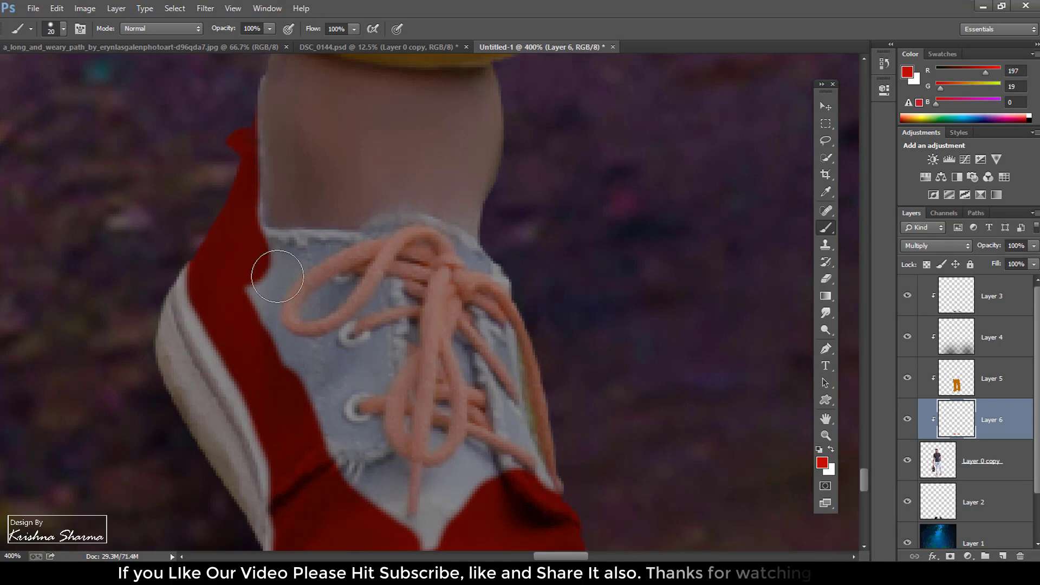
pyautogui.moveTo(487, 255); pyautogui.dragTo(537, 466)
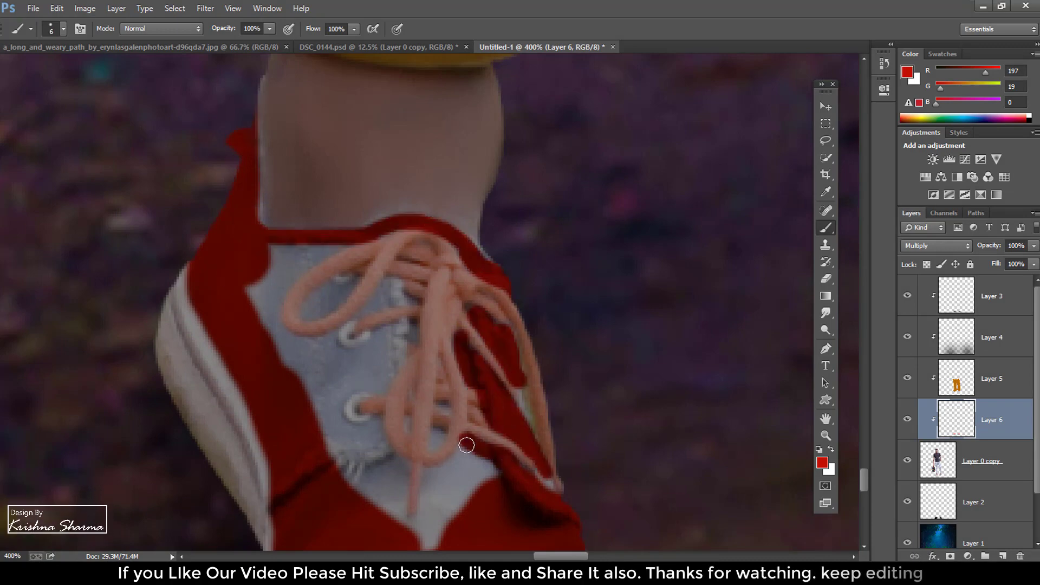
# - Paint the sneaker's blue upper red with a larger brush
pyautogui.scroll(-3, 537, 466)
pyautogui.press(']')
pyautogui.press(']')
pyautogui.press(']')
pyautogui.moveTo(488, 423)
pyautogui.mouseDown()
pyautogui.moveTo(332, 295)
pyautogui.moveTo(262, 172)
pyautogui.moveTo(342, 233)
pyautogui.mouseUp()
pyautogui.press('[')
pyautogui.press('[')
pyautogui.press('[')
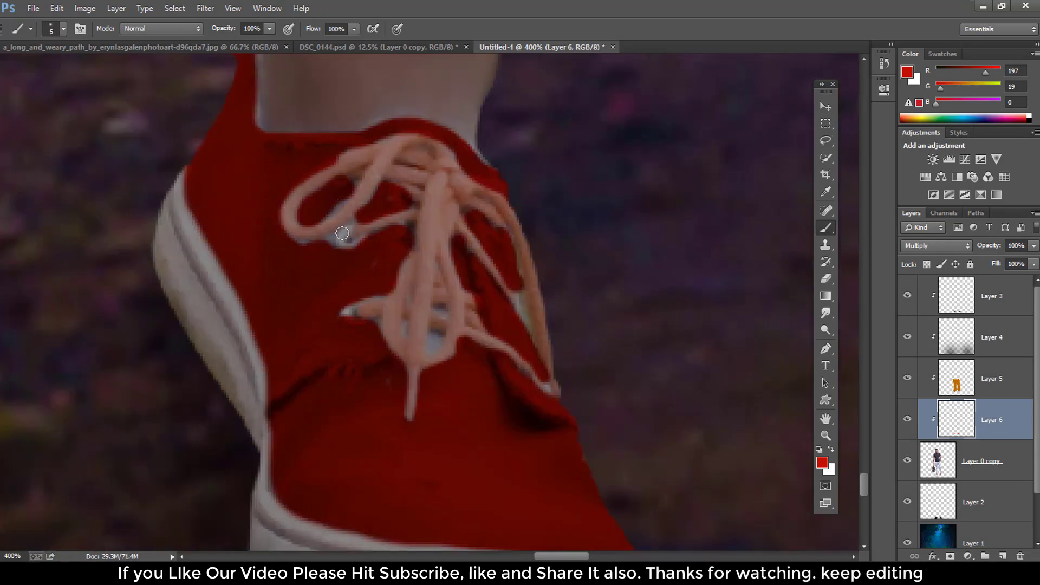
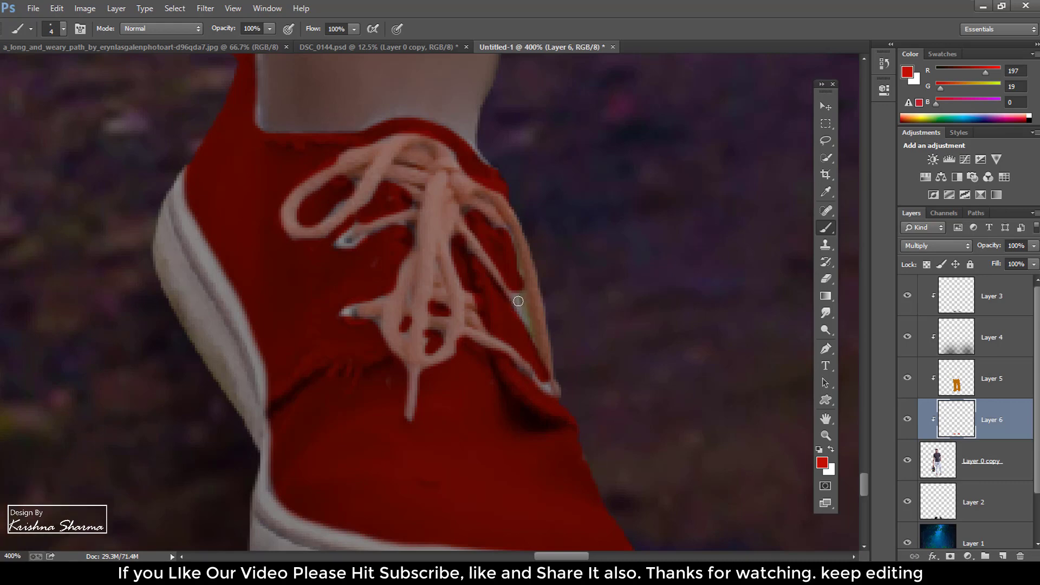
# - Add a new clipped layer for the shirt colour and pick a blue foreground colour
pyautogui.hotkey('ctrl', '0')
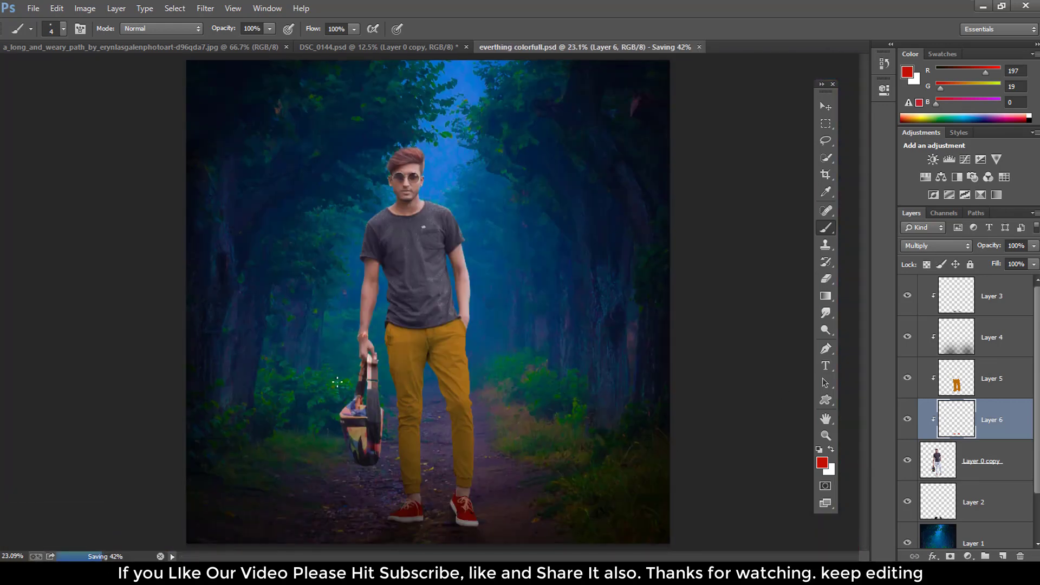
pyautogui.click(1004, 557)
pyautogui.click(822, 463)
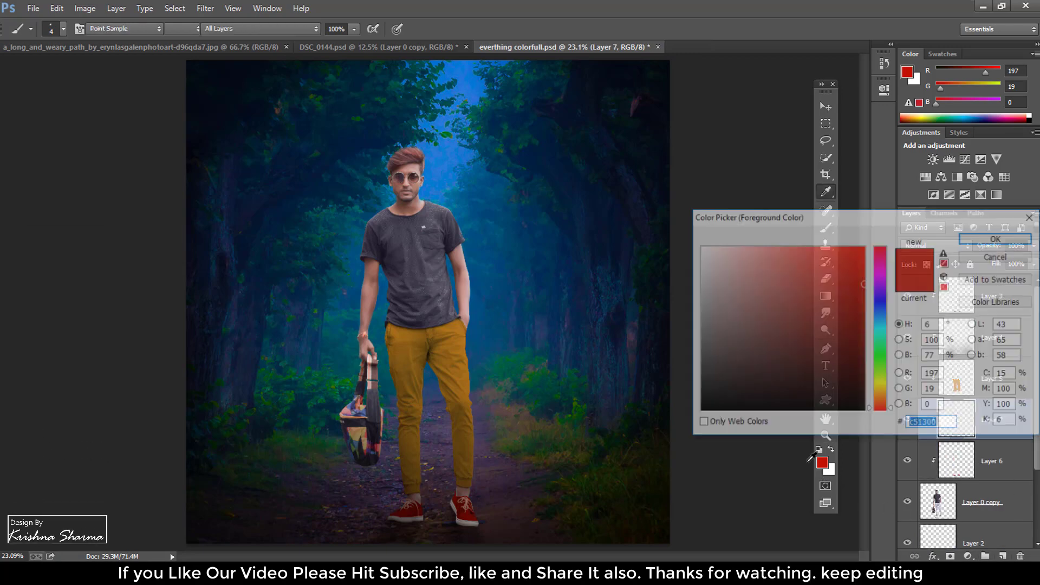
pyautogui.moveTo(882, 335); pyautogui.dragTo(881, 320)
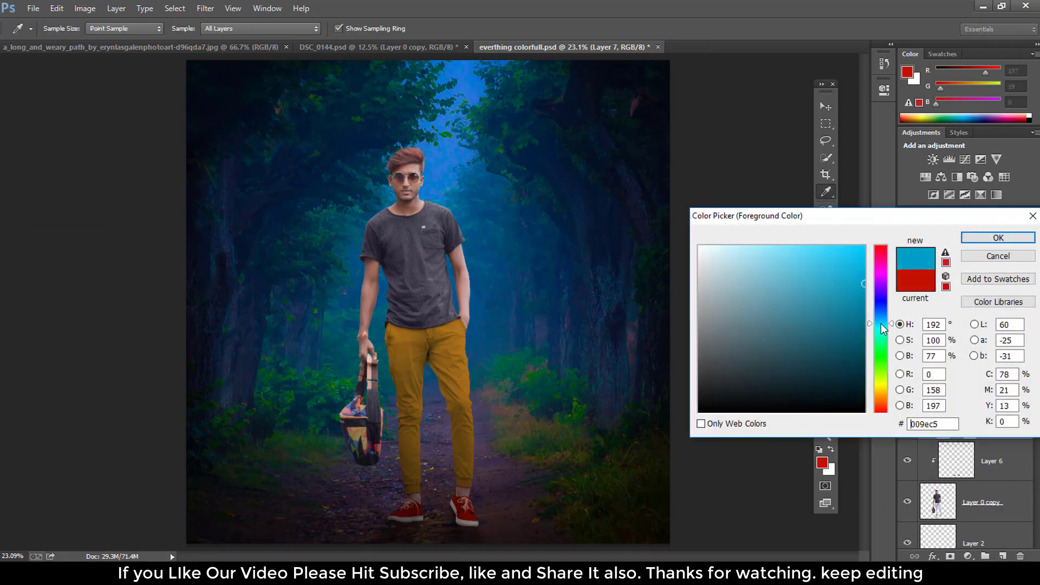
pyautogui.moveTo(863, 273); pyautogui.dragTo(873, 271)
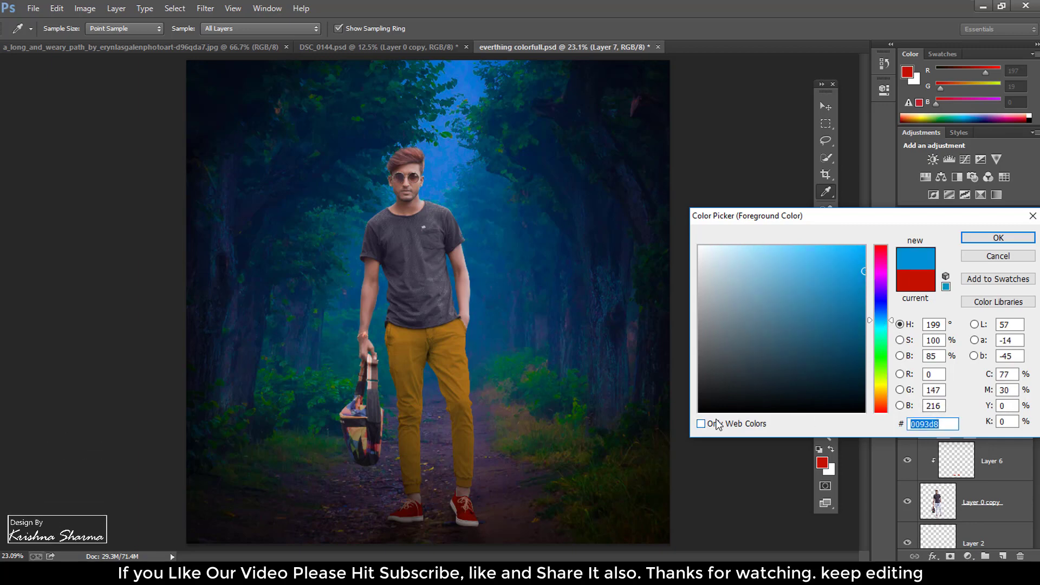
pyautogui.click(979, 241)
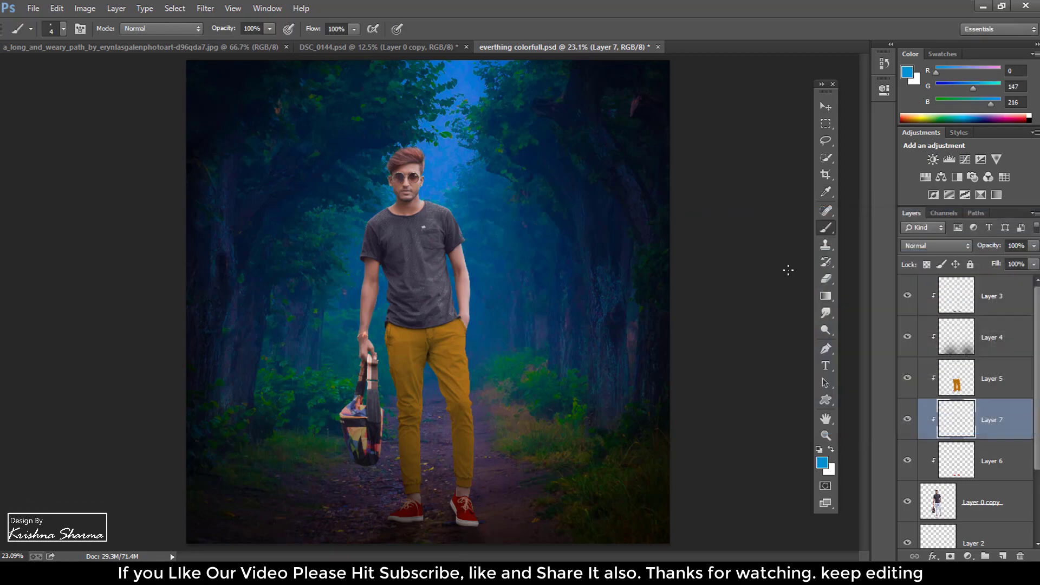
# - Zoom in on the shirt, test a blue stroke on the shoulder, then undo it
pyautogui.hotkey('ctrl', '+')
pyautogui.hotkey('ctrl', '+')
pyautogui.hotkey('ctrl', '+')
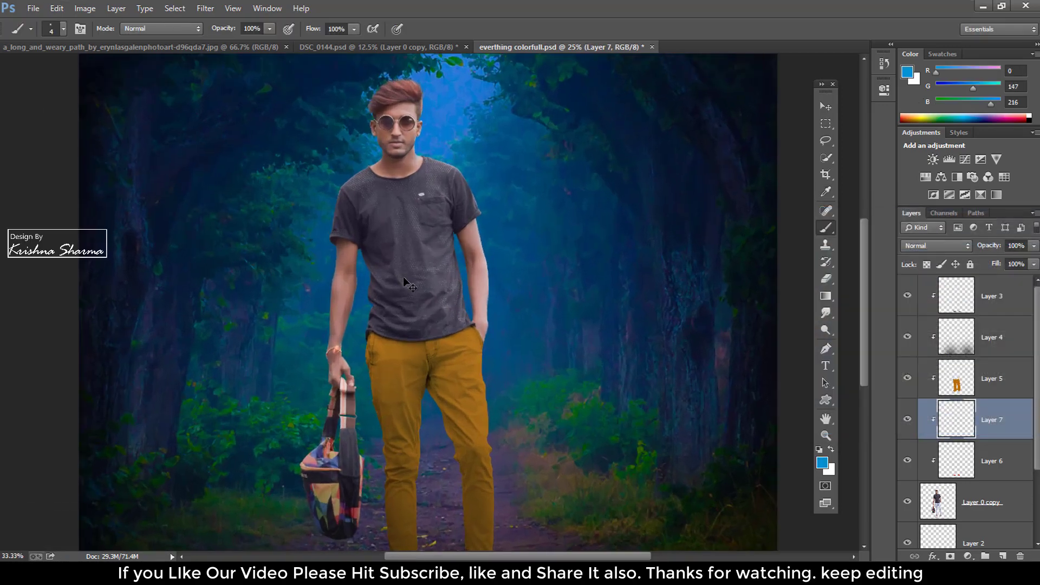
pyautogui.hotkey('ctrl', '+')
pyautogui.scroll(3, 412, 284)
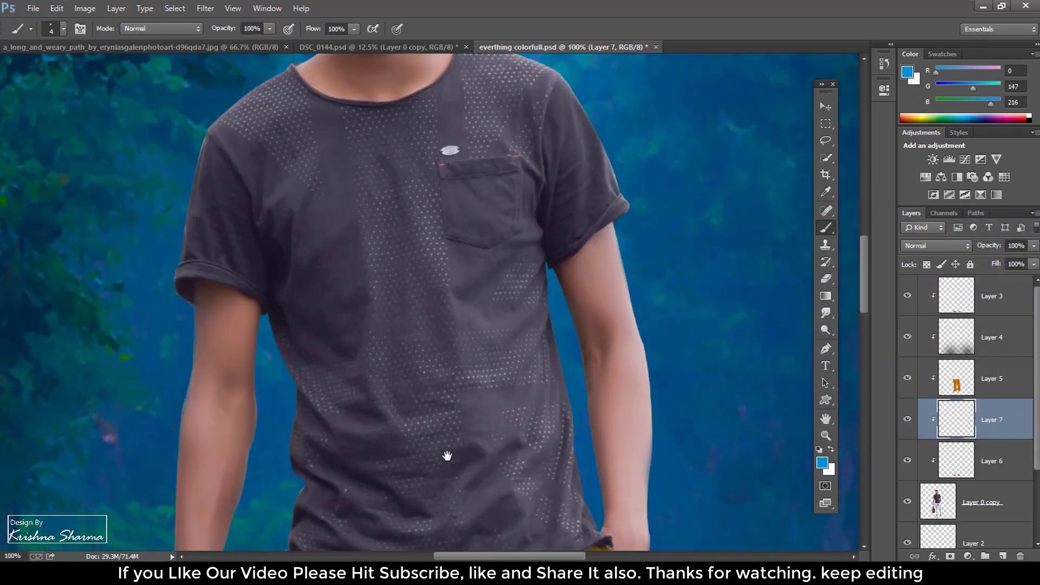
pyautogui.scroll(3, 412, 284)
pyautogui.scroll(3, 411, 285)
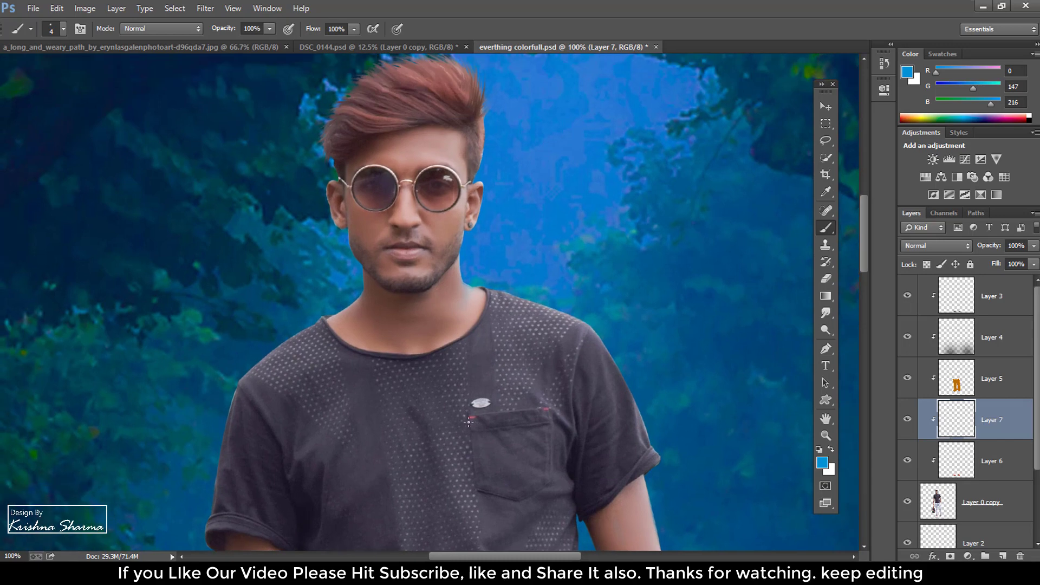
pyautogui.moveTo(552, 365); pyautogui.dragTo(515, 415)
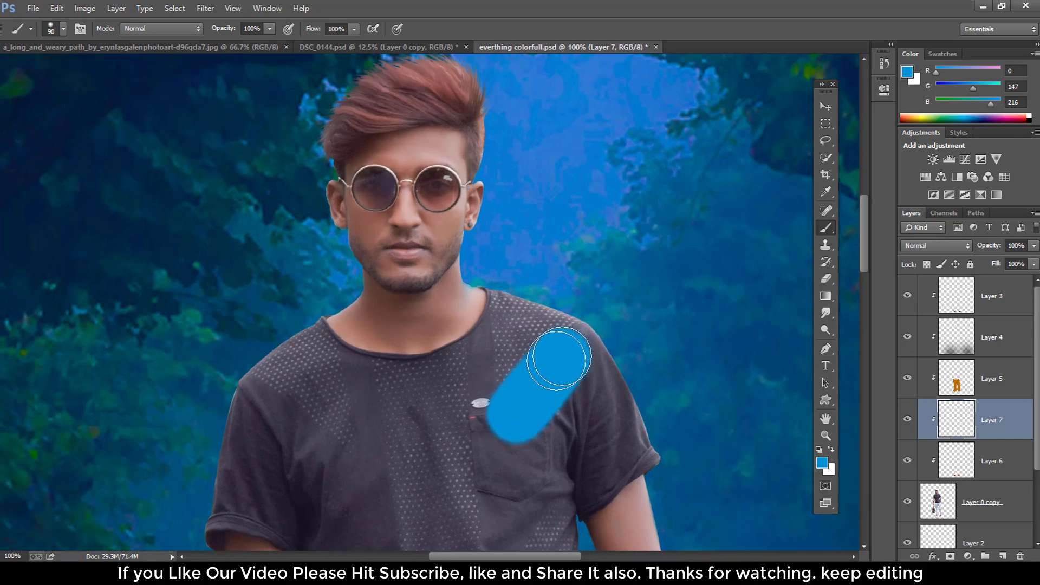
pyautogui.hotkey('ctrl', 'z')
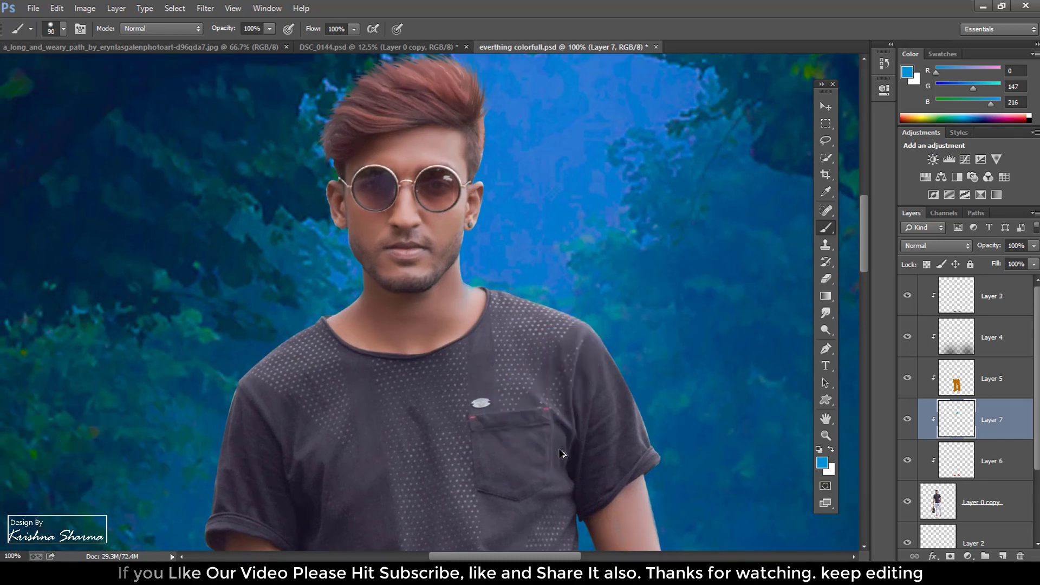
pyautogui.moveTo(522, 501)
pyautogui.mouseDown()
pyautogui.moveTo(551, 190)
pyautogui.moveTo(550, 325)
pyautogui.mouseUp()
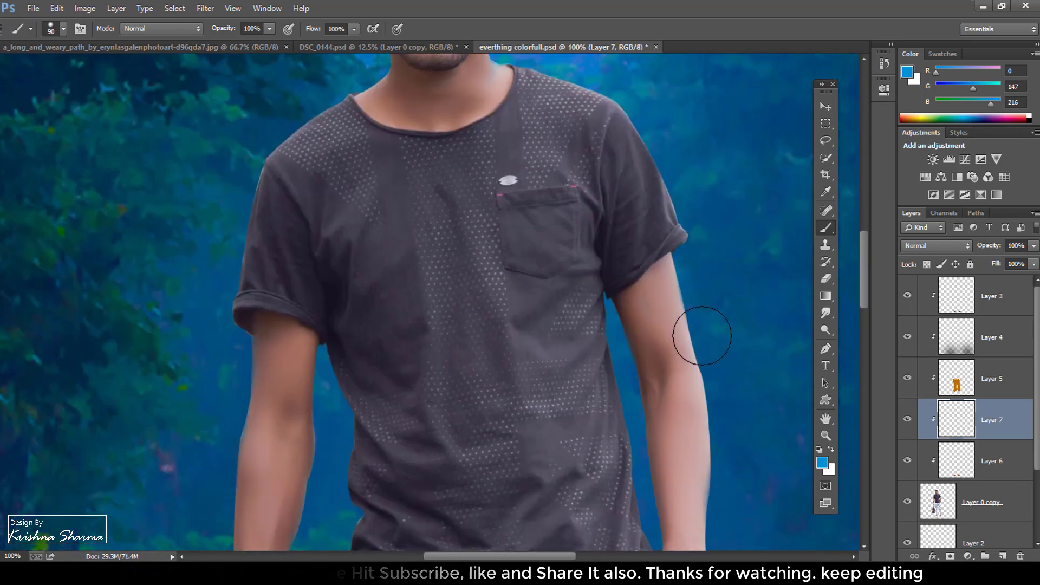
# - Change the foreground colour to magenta and dab a test spot on the pocket
pyautogui.click(823, 464)
pyautogui.moveTo(886, 412); pyautogui.dragTo(886, 278)
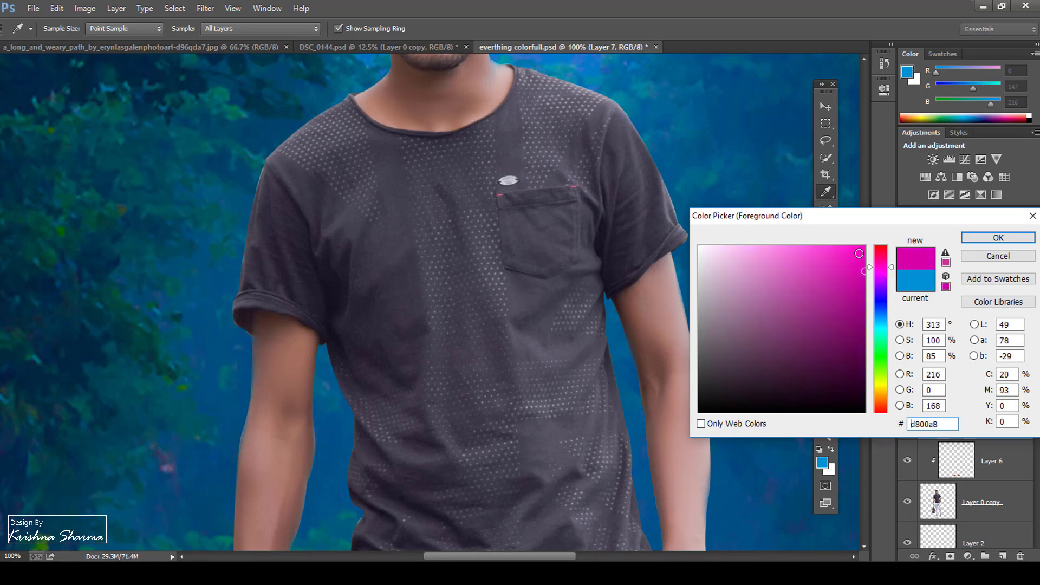
pyautogui.click(998, 237)
pyautogui.press('b')
pyautogui.click(577, 221)
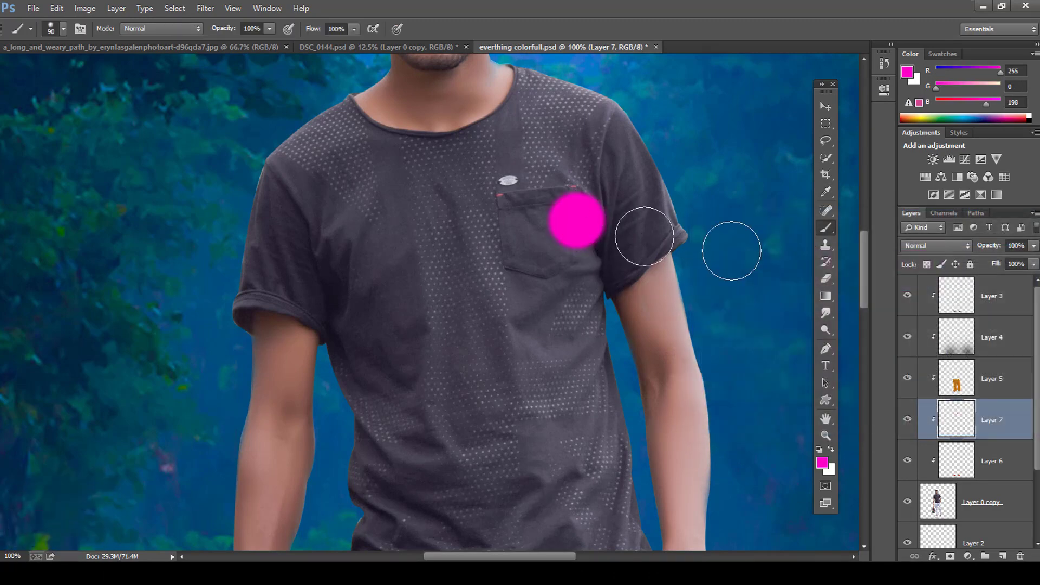
# - Set the colour layer to Multiply and paint purple over the shirt's right shoulder
pyautogui.click(932, 246)
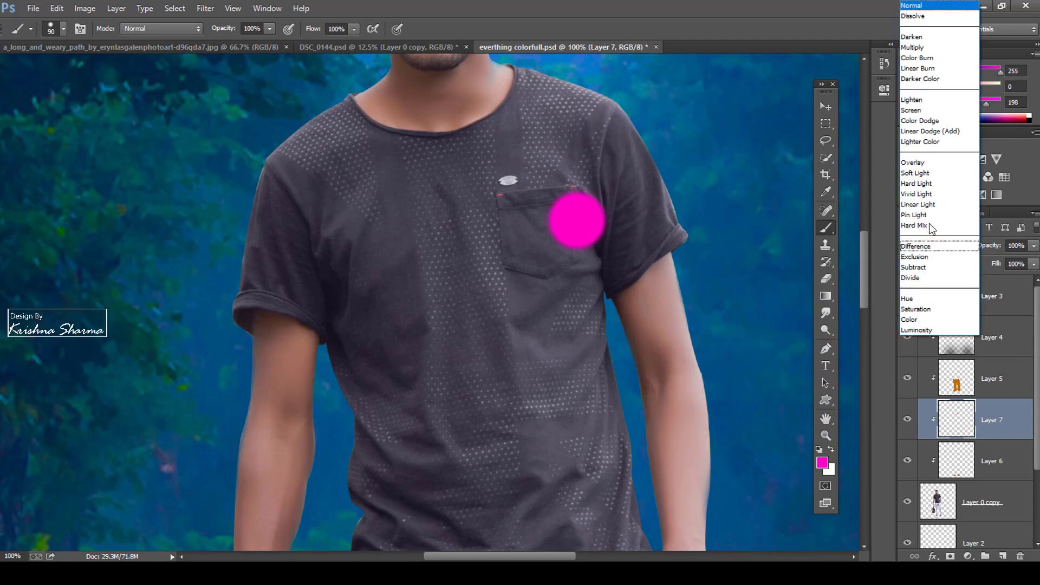
pyautogui.click(915, 48)
pyautogui.moveTo(599, 196); pyautogui.dragTo(628, 133)
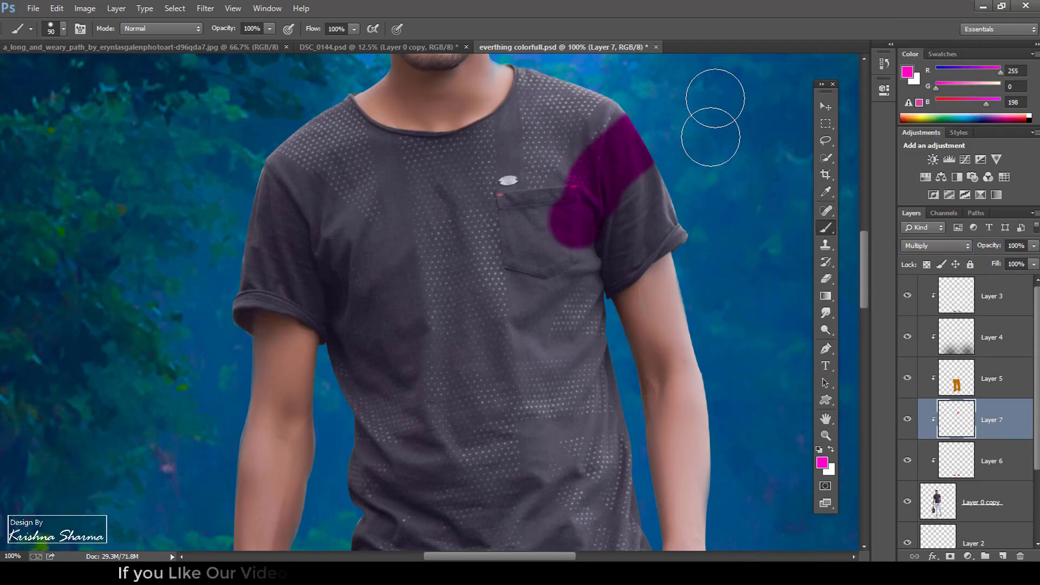
pyautogui.hotkey('ctrl', '0')
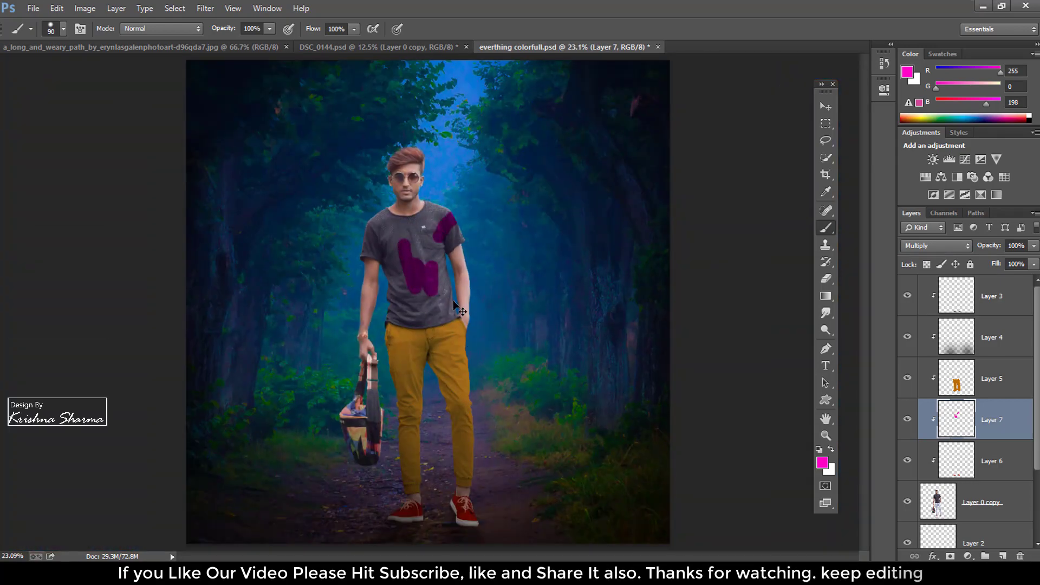
pyautogui.scroll(6, 423, 219)
pyautogui.scroll(3, 471, 388)
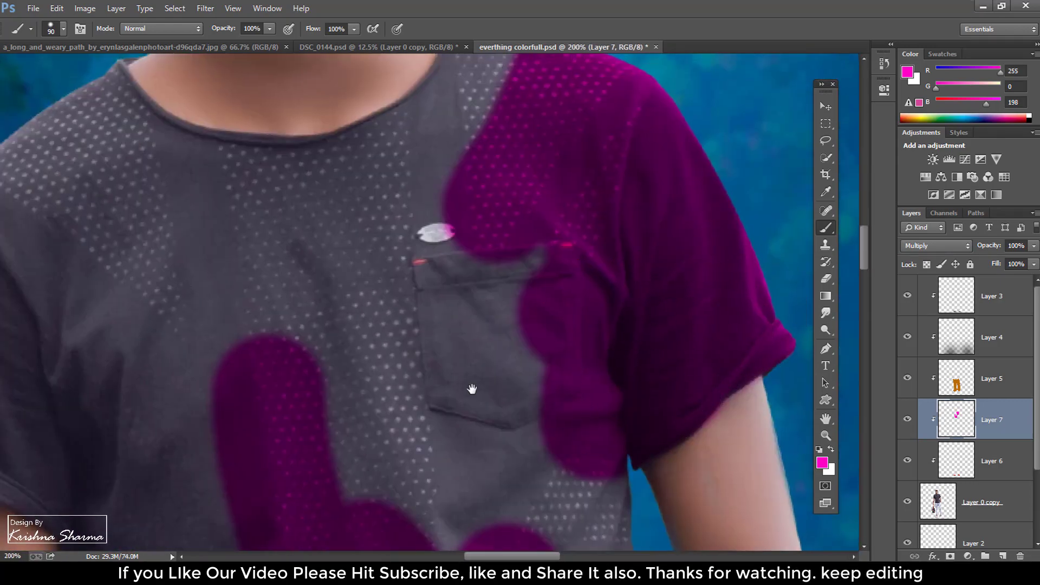
pyautogui.keyDown('alt'); pyautogui.scroll(1, 458, 267); pyautogui.keyUp('alt')
# - With a smaller brush, paint the collar, sleeve cuff, hem and lower edge purple
pyautogui.press('[')
pyautogui.press('[')
pyautogui.press('[')
pyautogui.moveTo(337, 284); pyautogui.dragTo(437, 240)
pyautogui.scroll(5, 437, 240)
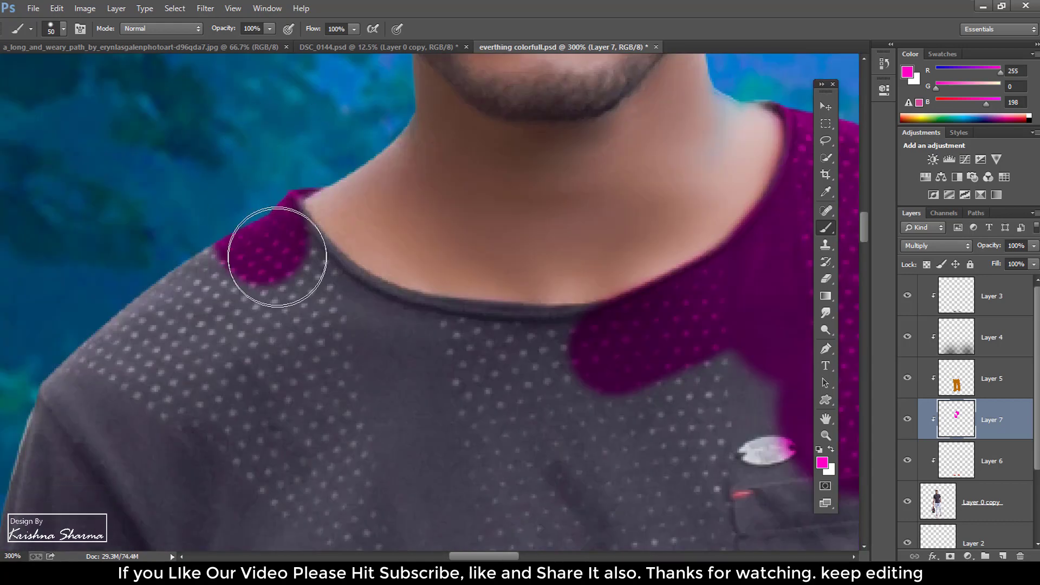
pyautogui.moveTo(275, 263); pyautogui.dragTo(135, 383)
pyautogui.scroll(-5, 135, 383)
pyautogui.moveTo(217, 347); pyautogui.dragTo(488, 432)
pyautogui.scroll(-5, 488, 432)
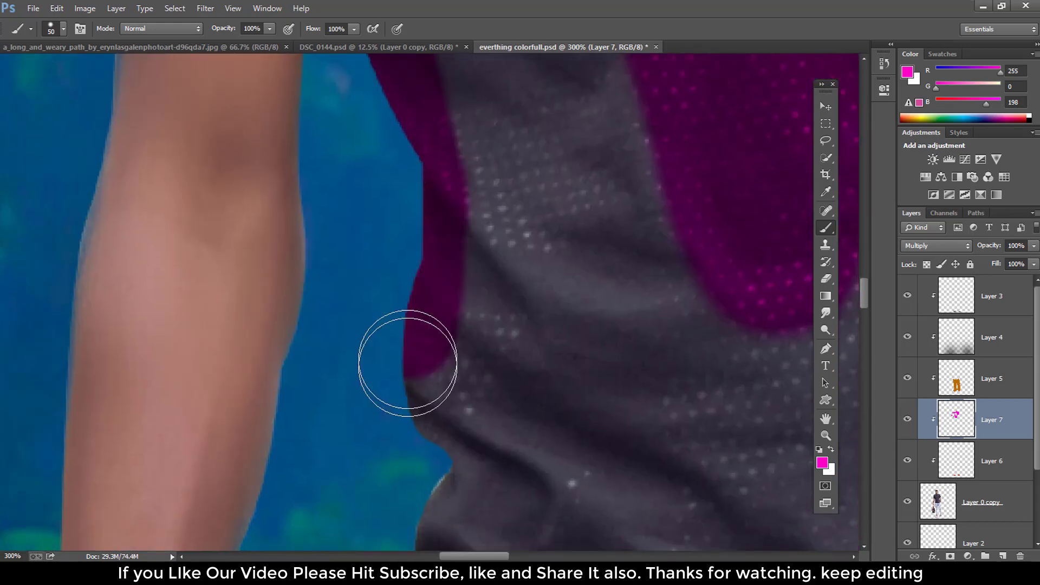
pyautogui.moveTo(406, 360); pyautogui.dragTo(430, 384)
pyautogui.scroll(-5, 430, 383)
pyautogui.hscroll(3, 511, 395)
pyautogui.moveTo(623, 255)
pyautogui.mouseDown()
pyautogui.moveTo(371, 368)
pyautogui.moveTo(446, 360)
pyautogui.moveTo(382, 155)
pyautogui.mouseUp()
# - With a larger brush, cover the bulk of the shirt and remaining grey patches in purple
pyautogui.keyDown('alt'); pyautogui.scroll(-1, 434, 352); pyautogui.keyUp('alt')
pyautogui.press('[')
pyautogui.keyDown('alt'); pyautogui.scroll(-2, 383, 155); pyautogui.keyUp('alt')
pyautogui.press(']')
pyautogui.press(']')
pyautogui.press(']')
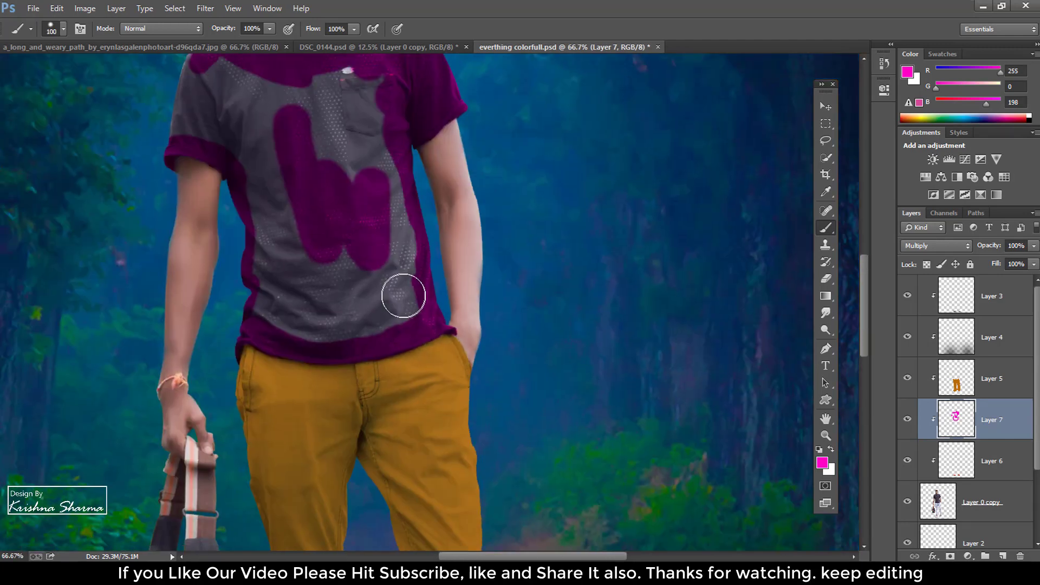
pyautogui.moveTo(404, 295)
pyautogui.mouseDown()
pyautogui.moveTo(392, 163)
pyautogui.moveTo(272, 192)
pyautogui.mouseUp()
pyautogui.moveTo(280, 240); pyautogui.dragTo(283, 268)
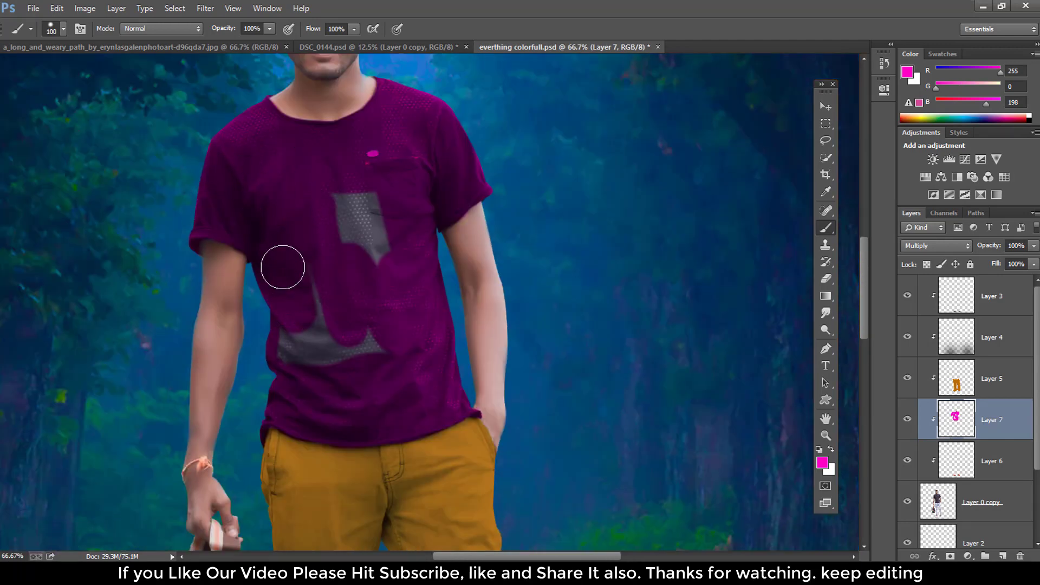
pyautogui.moveTo(325, 361)
pyautogui.mouseDown()
pyautogui.moveTo(316, 302)
pyautogui.moveTo(360, 293)
pyautogui.moveTo(349, 217)
pyautogui.mouseUp()
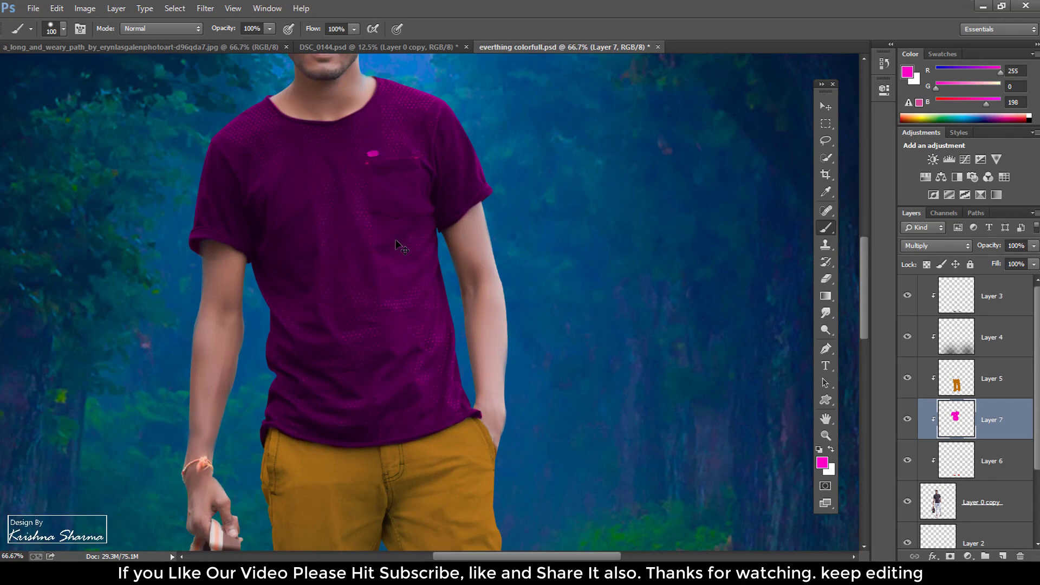
pyautogui.keyDown('alt'); pyautogui.scroll(1, 418, 213); pyautogui.keyUp('alt')
pyautogui.keyDown('alt'); pyautogui.scroll(2, 569, 267); pyautogui.keyUp('alt')
pyautogui.keyDown('alt'); pyautogui.scroll(1, 569, 267); pyautogui.keyUp('alt')
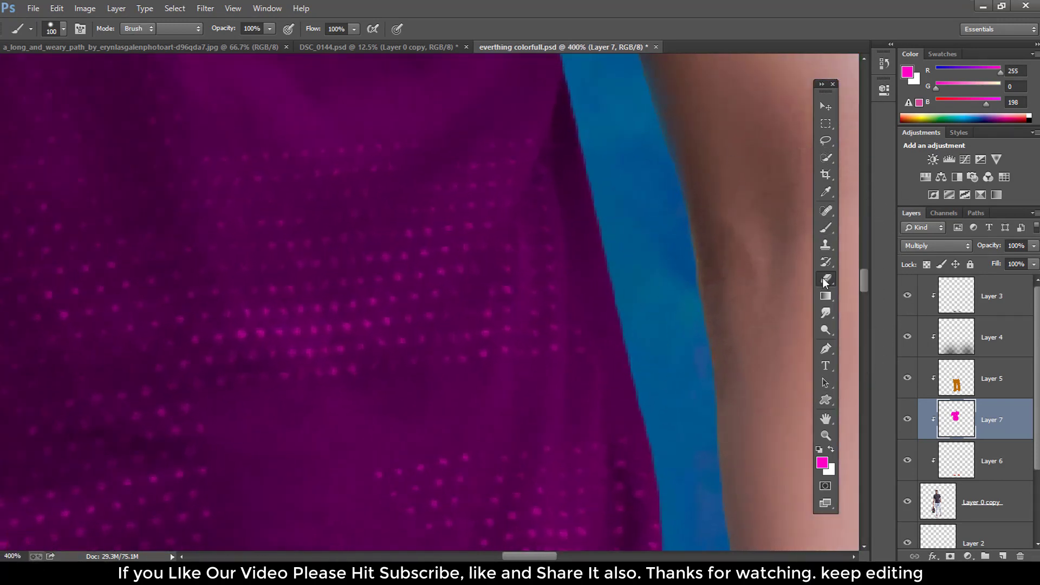
# - Erase the magenta from the white chest badge and the red pocket stitch
pyautogui.click(826, 279)
pyautogui.keyDown('alt'); pyautogui.scroll(1, 440, 181); pyautogui.keyUp('alt')
pyautogui.moveTo(379, 309); pyautogui.dragTo(387, 378)
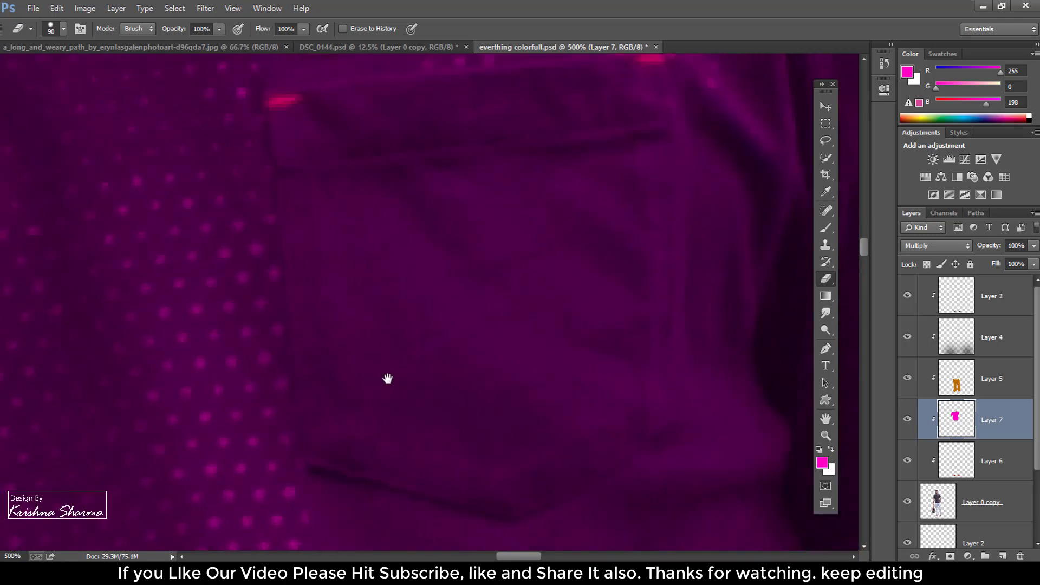
pyautogui.moveTo(368, 144); pyautogui.dragTo(407, 399)
pyautogui.press('[')
pyautogui.press('[')
pyautogui.press('[')
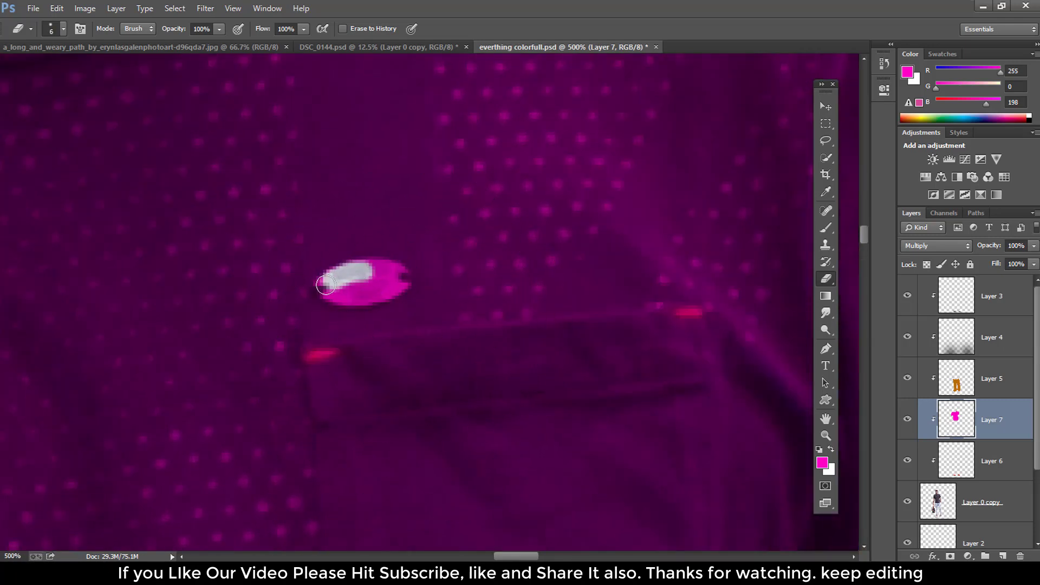
pyautogui.moveTo(395, 285)
pyautogui.mouseDown()
pyautogui.moveTo(379, 271)
pyautogui.moveTo(328, 277)
pyautogui.moveTo(389, 275)
pyautogui.mouseUp()
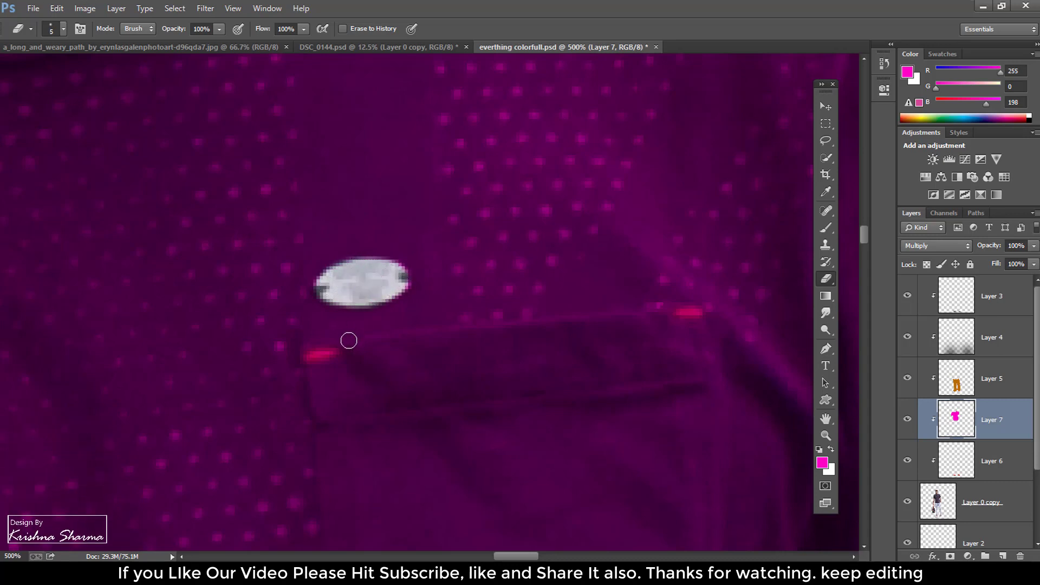
pyautogui.press(']')
pyautogui.press(']')
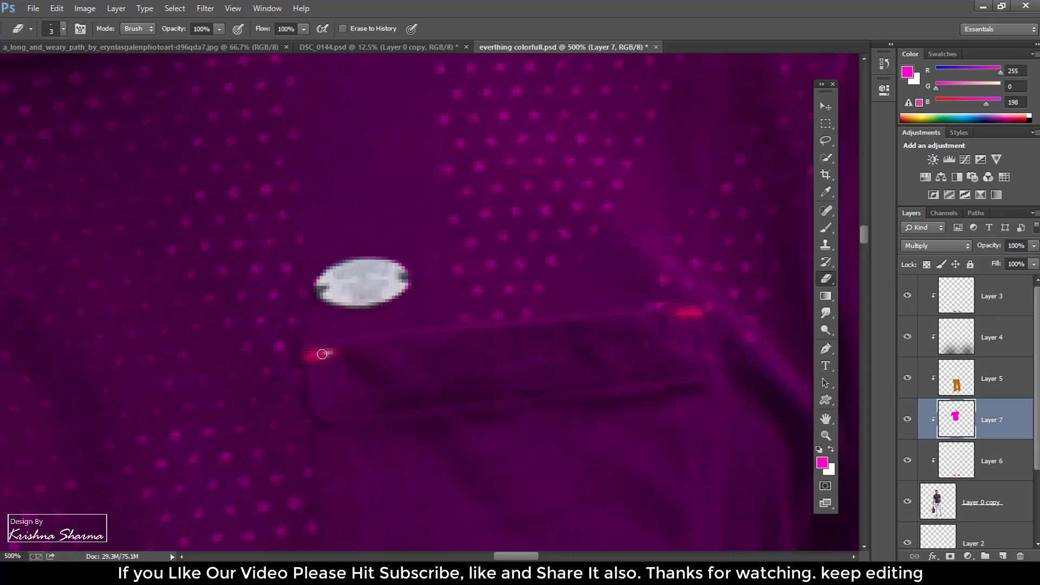
pyautogui.moveTo(331, 353); pyautogui.dragTo(309, 356)
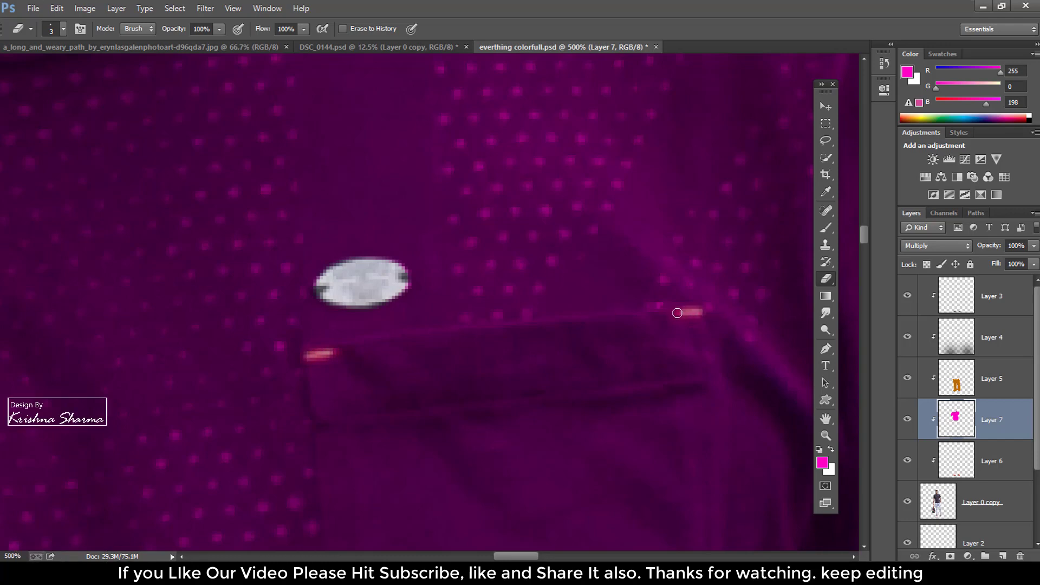
pyautogui.scroll(-1, 674, 323)
pyautogui.scroll(-1, 586, 319)
pyautogui.scroll(-6, 650, 379)
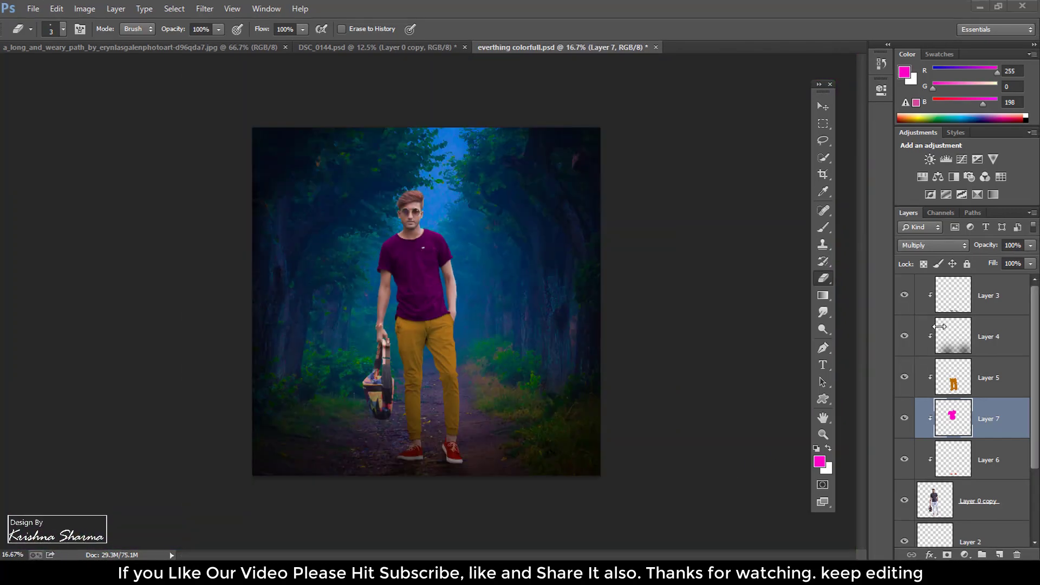
# - Check Layer 4's effect by toggling it, then lower its opacity to 75%
pyautogui.click(953, 306)
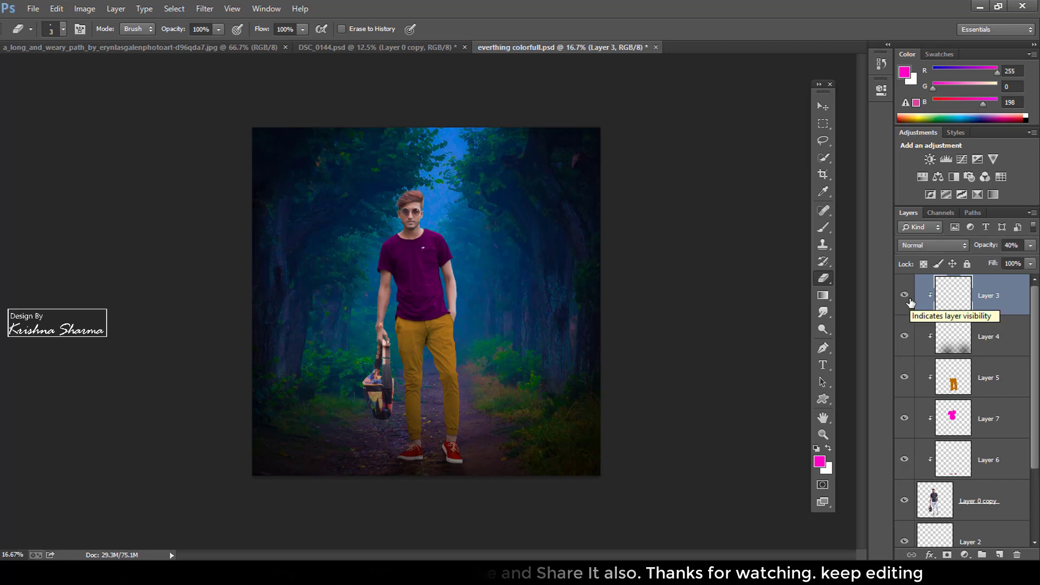
pyautogui.click(903, 337)
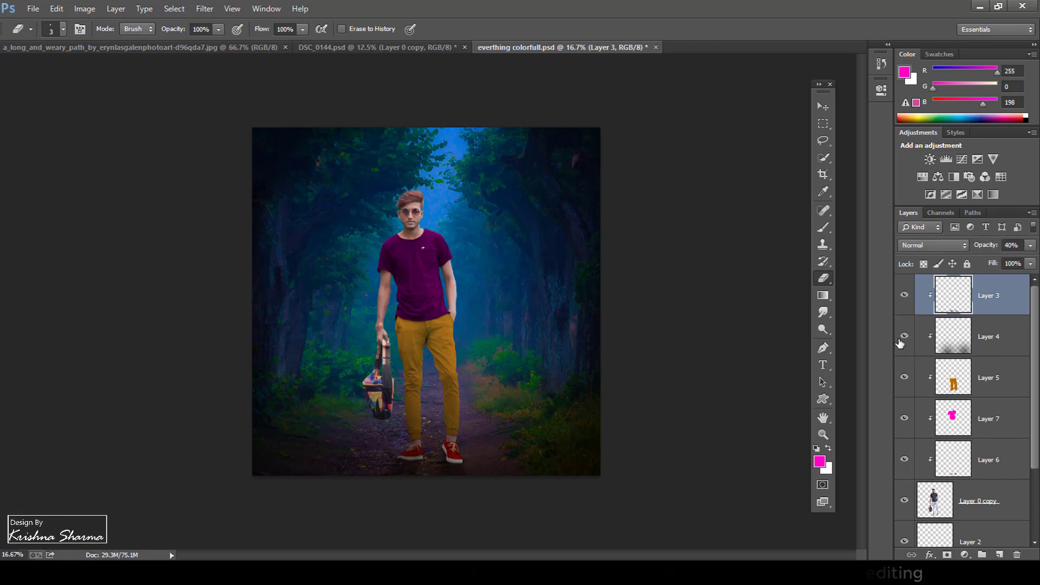
pyautogui.click(904, 337)
pyautogui.click(997, 336)
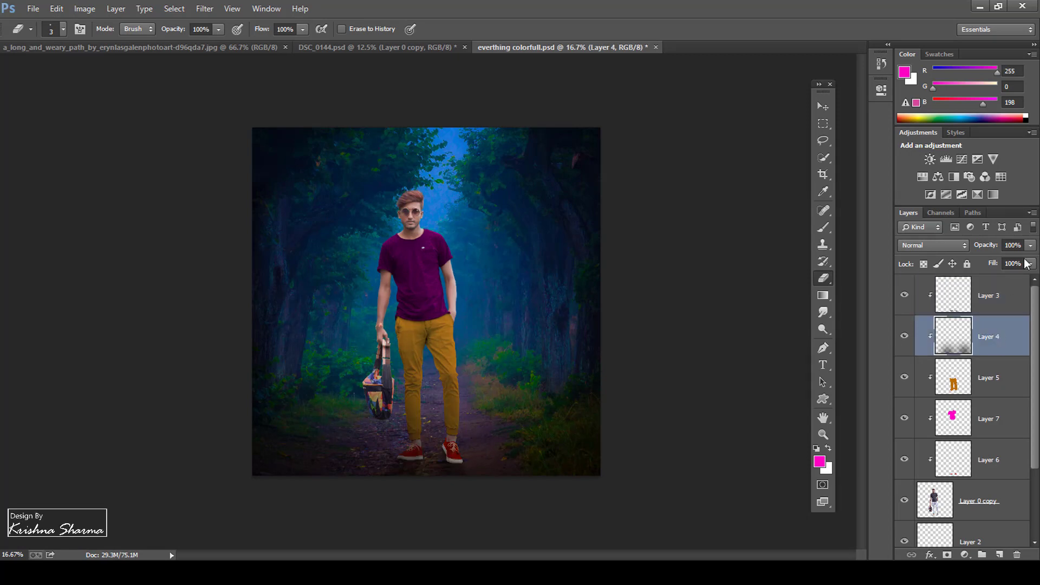
pyautogui.click(1031, 246)
pyautogui.click(1006, 261)
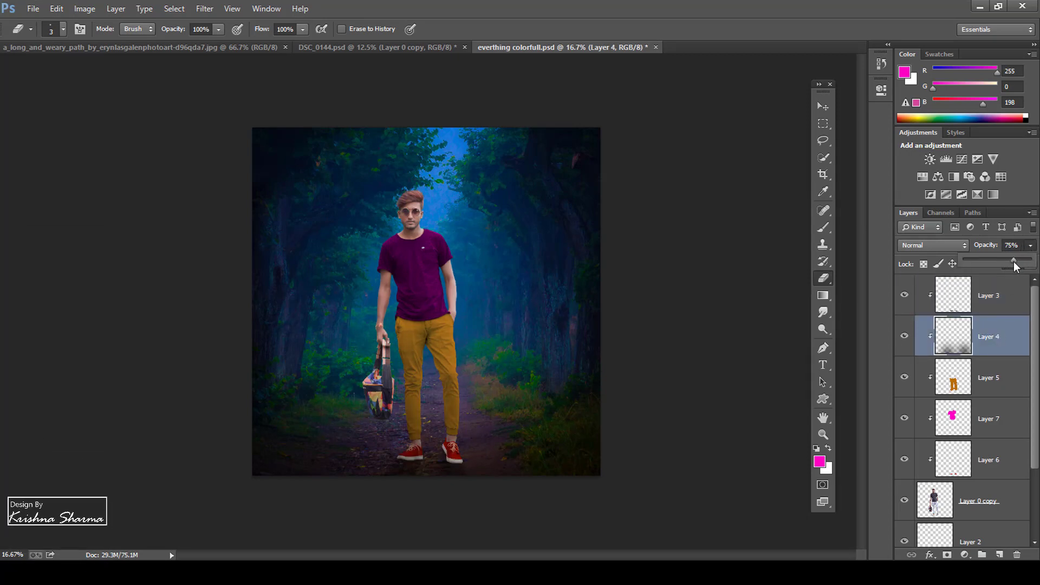
# - Compare the trousers, shirt and shoe colour layers on and off, then select Layer 0 copy
pyautogui.click(904, 378)
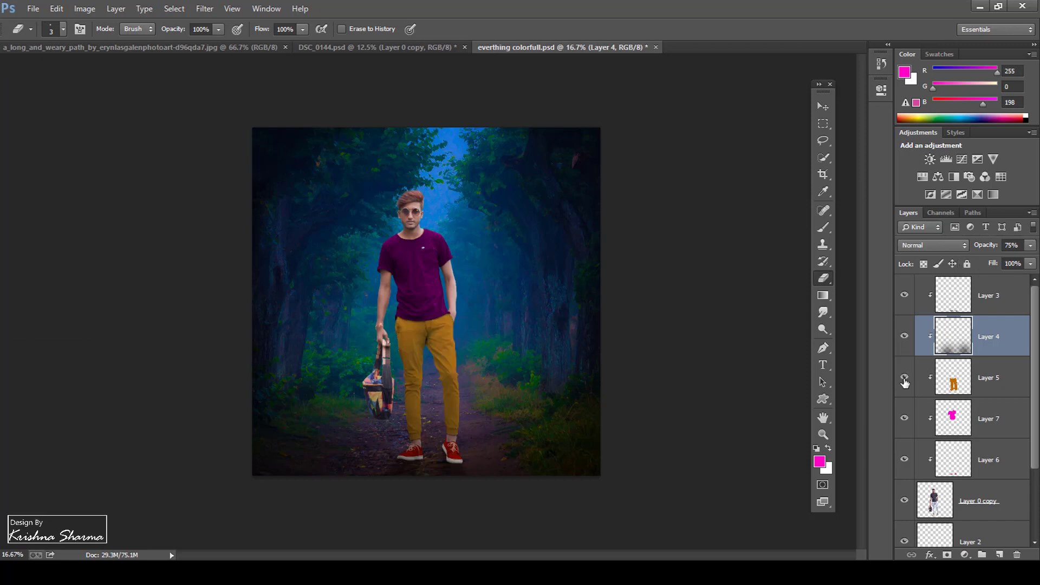
pyautogui.click(904, 379)
pyautogui.click(904, 379)
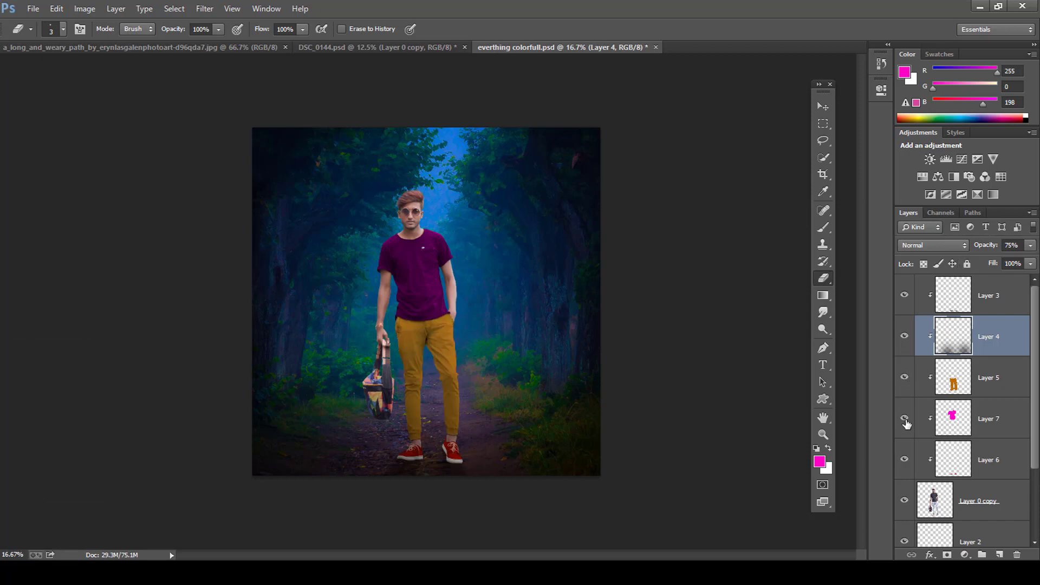
pyautogui.click(904, 420)
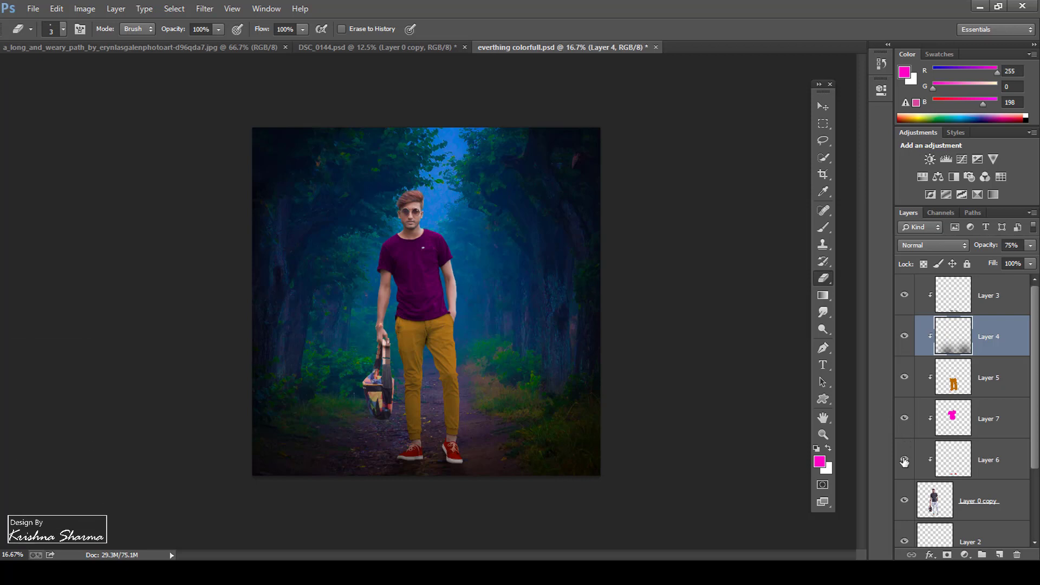
pyautogui.click(904, 461)
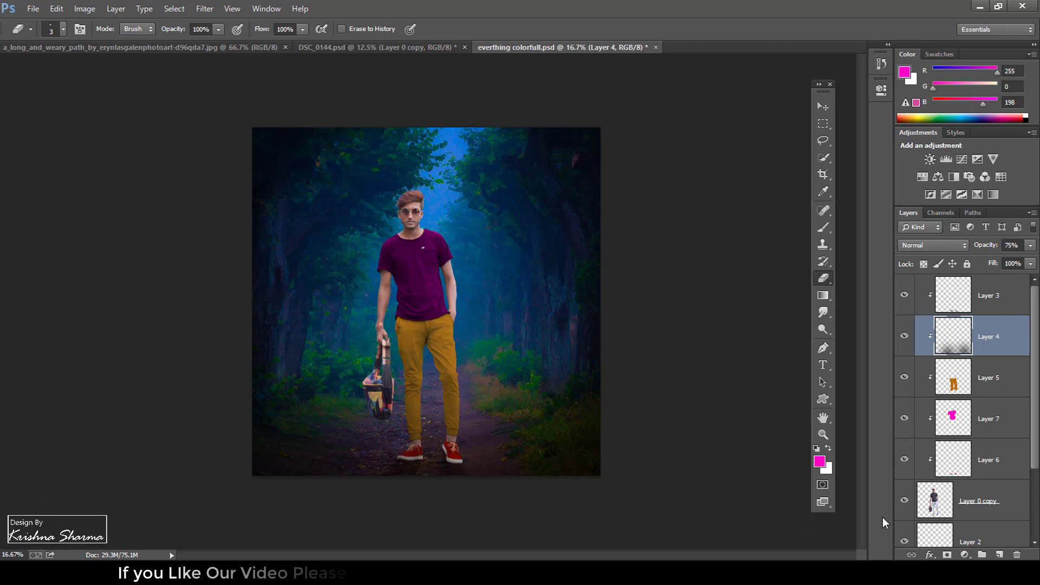
pyautogui.click(953, 503)
# - Add a Hue/Saturation adjustment layer clipped to Layer 0 copy
pyautogui.click(965, 555)
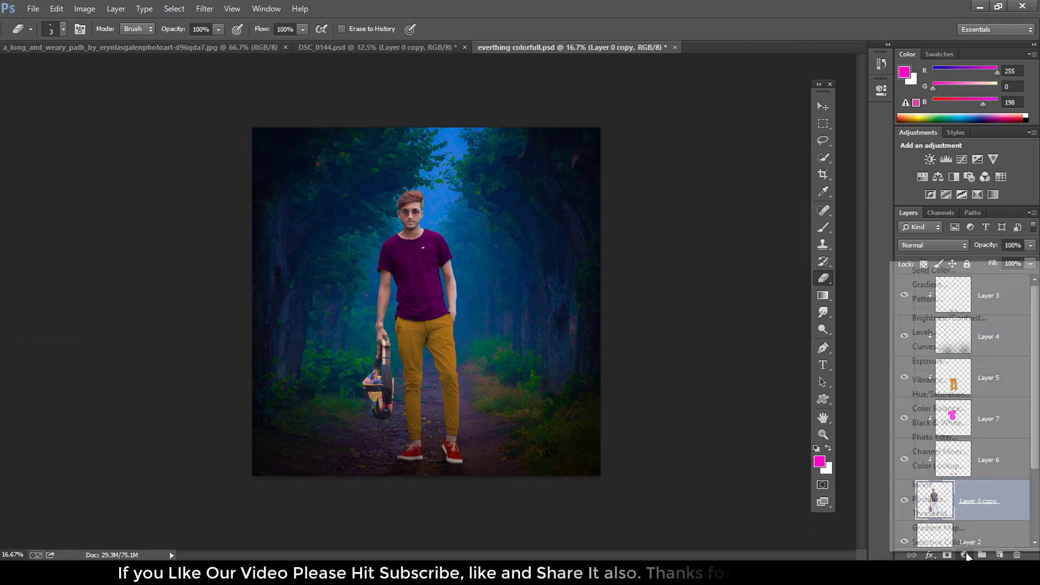
pyautogui.click(941, 394)
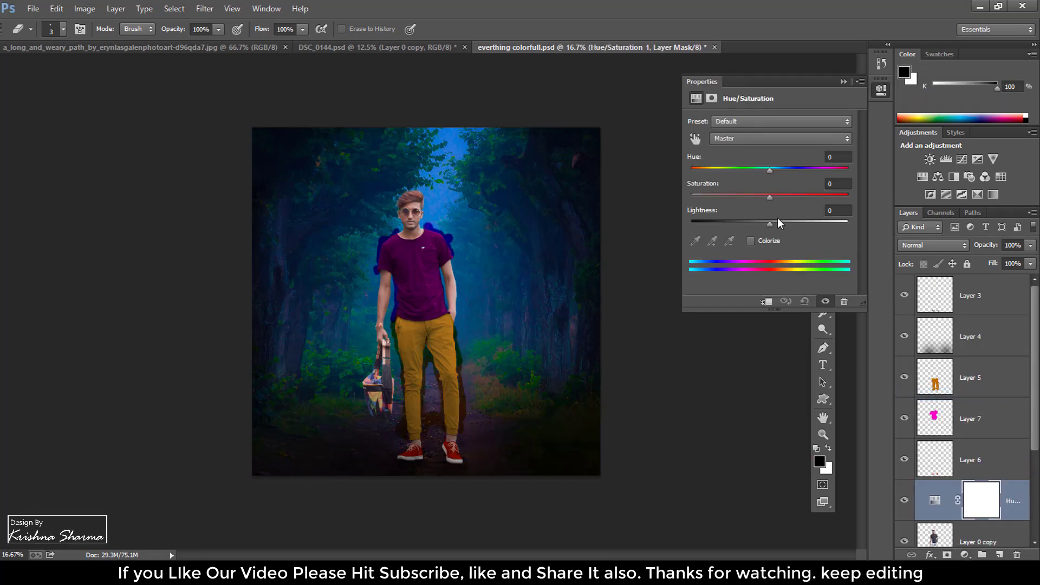
pyautogui.click(766, 302)
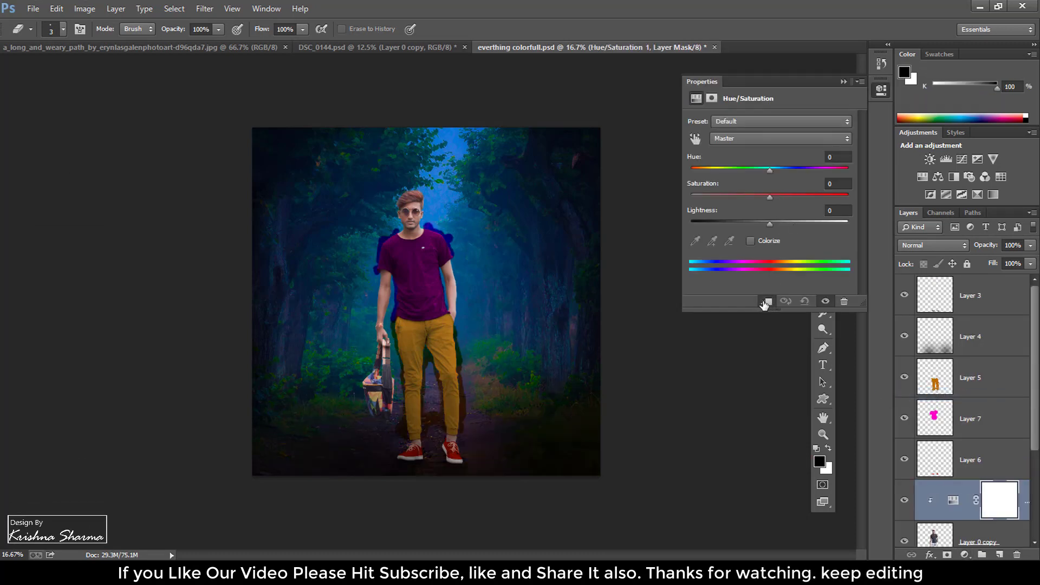
# - Make Layers 6, 7, 5, 4 and 3 clipping masks again above the adjustment
pyautogui.rightClick(983, 463)
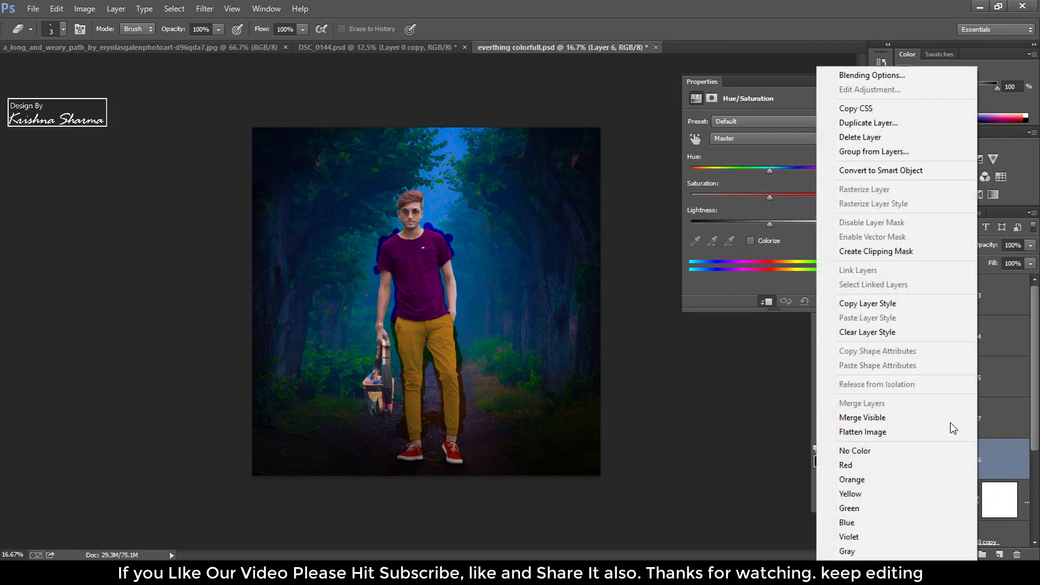
pyautogui.click(869, 254)
pyautogui.rightClick(979, 416)
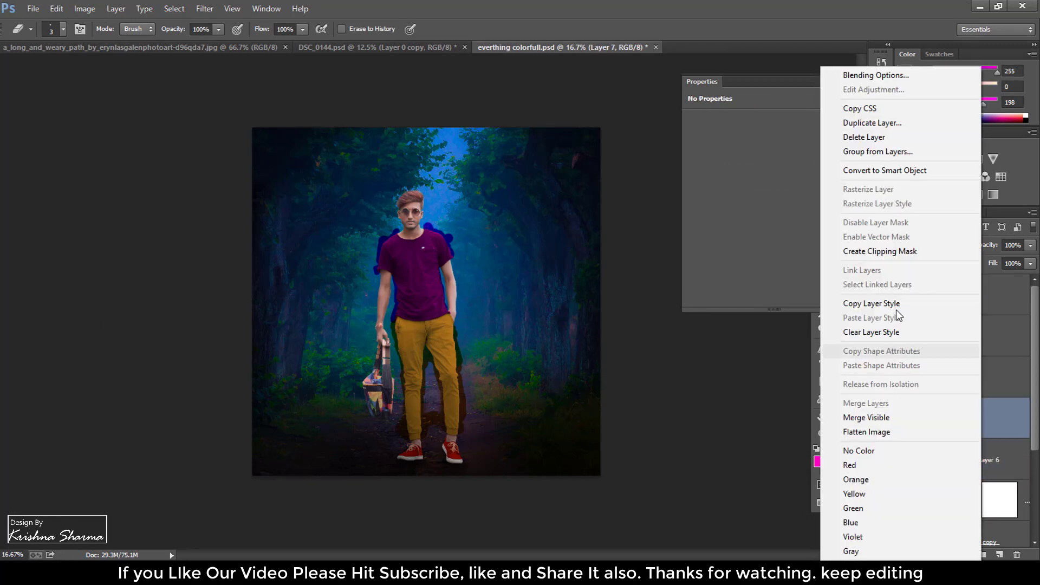
pyautogui.click(877, 252)
pyautogui.rightClick(975, 378)
pyautogui.click(877, 252)
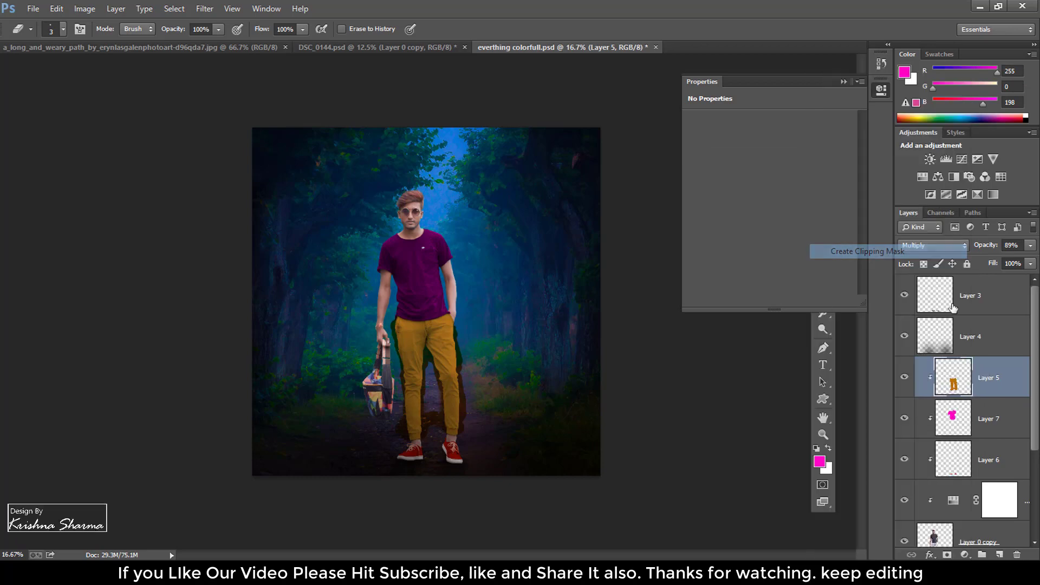
pyautogui.rightClick(981, 337)
pyautogui.click(872, 252)
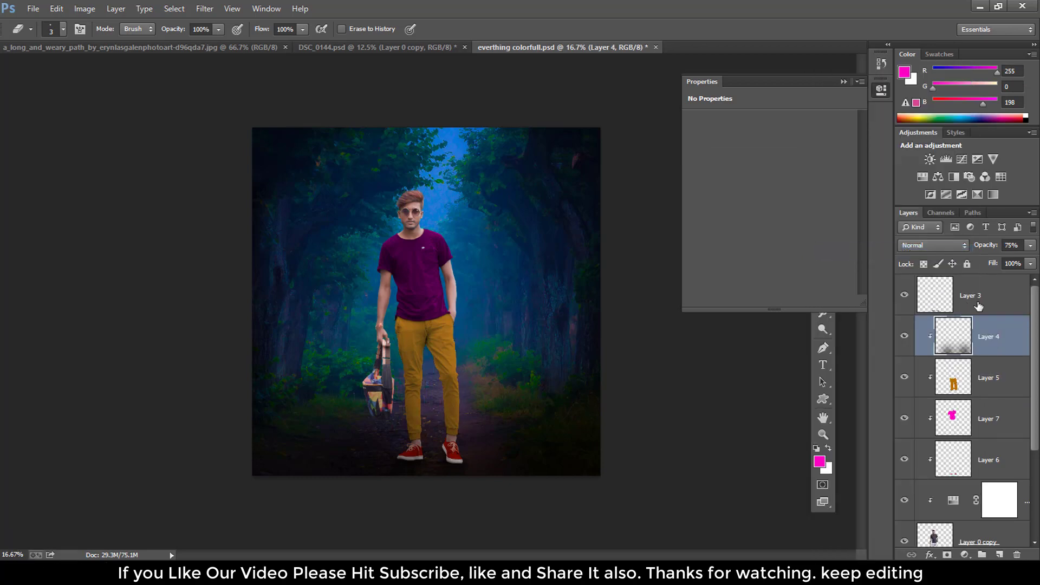
pyautogui.rightClick(981, 295)
pyautogui.click(877, 252)
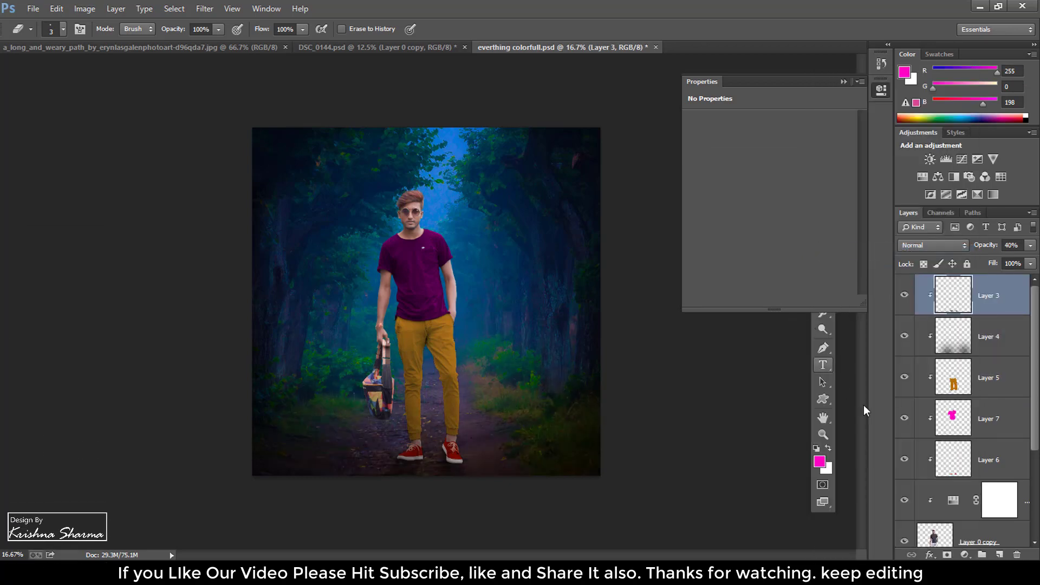
# - Set the Hue/Saturation adjustment's saturation to +40
pyautogui.click(952, 501)
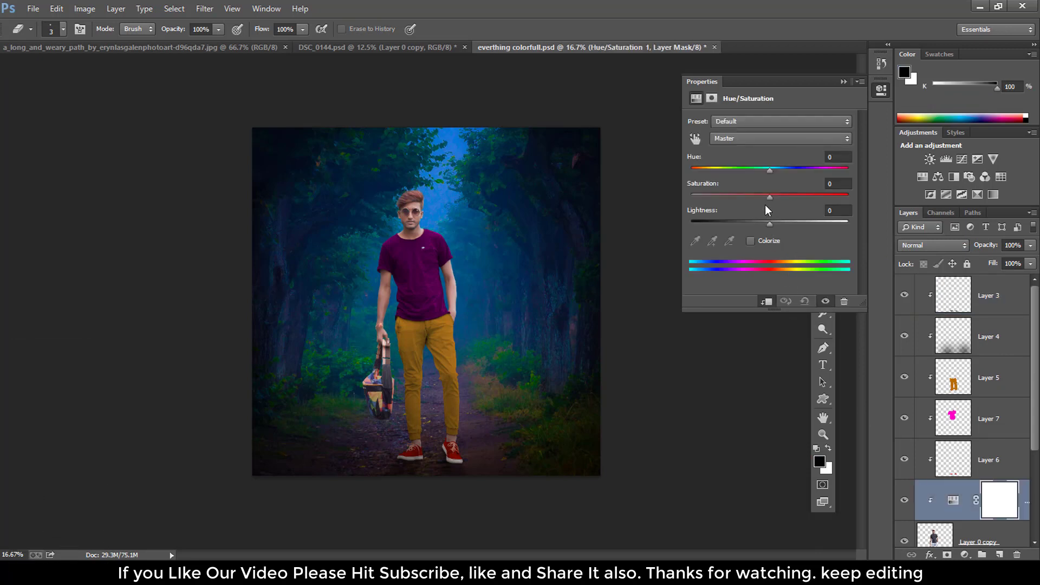
pyautogui.moveTo(768, 197); pyautogui.dragTo(802, 200)
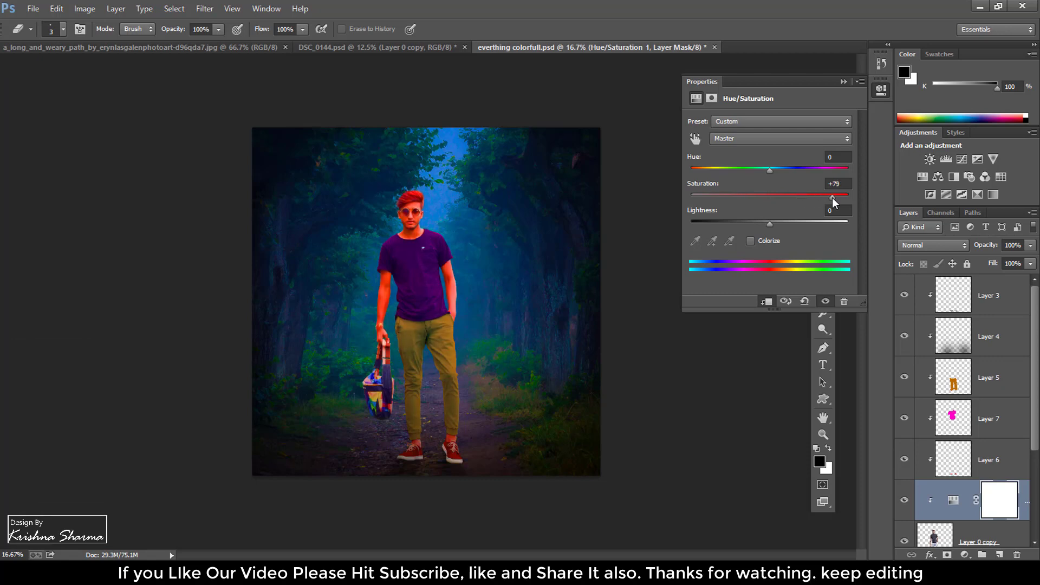
pyautogui.click(802, 195)
# - Paint black over the man on the Hue/Saturation mask, shrinking the brush from 800 to 125
pyautogui.click(843, 81)
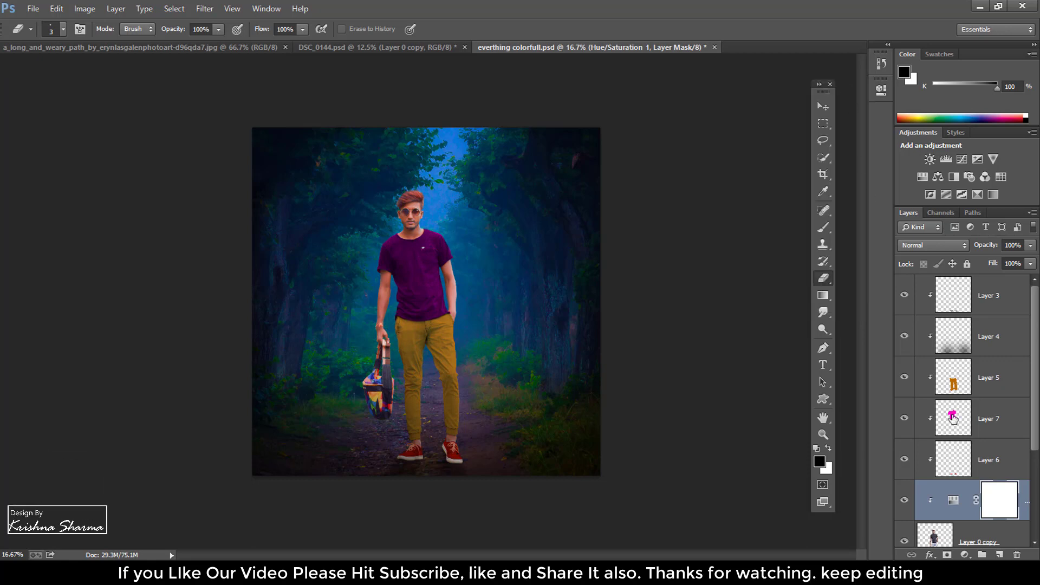
pyautogui.click(831, 231)
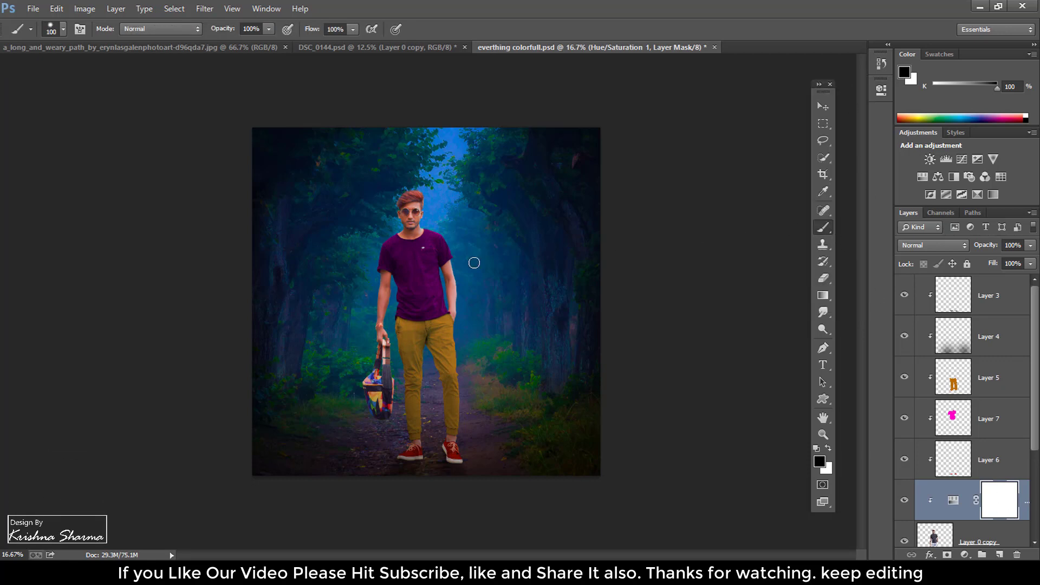
pyautogui.press(']')
pyautogui.press(']')
pyautogui.press(']')
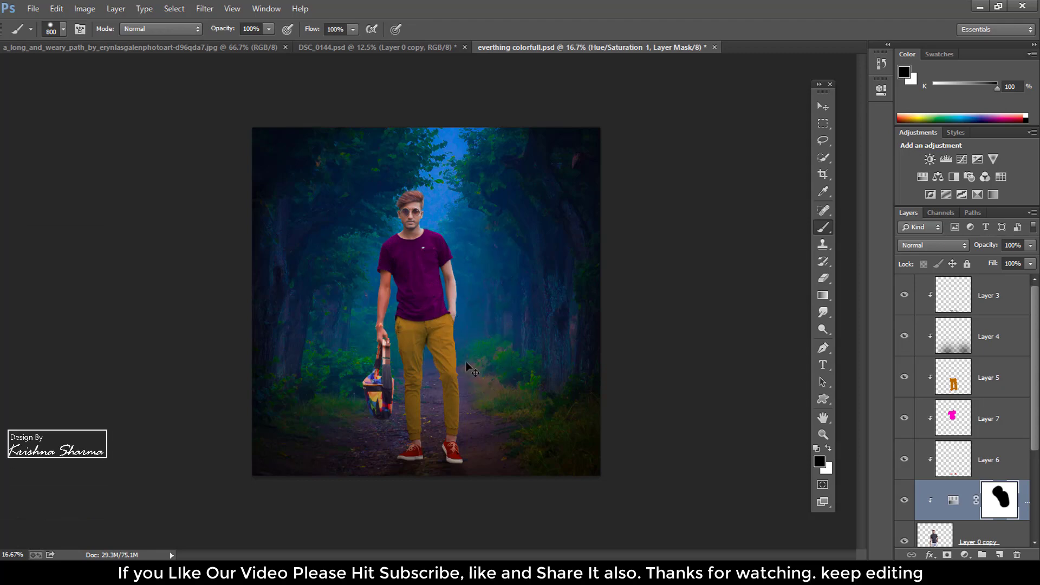
pyautogui.hotkey('ctrl', '+')
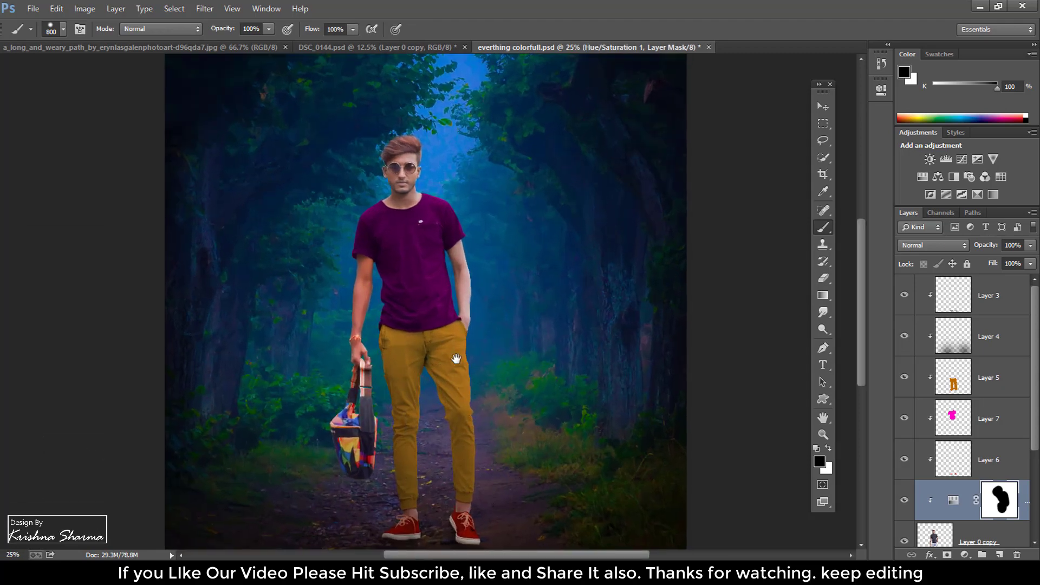
pyautogui.moveTo(460, 359); pyautogui.dragTo(434, 252)
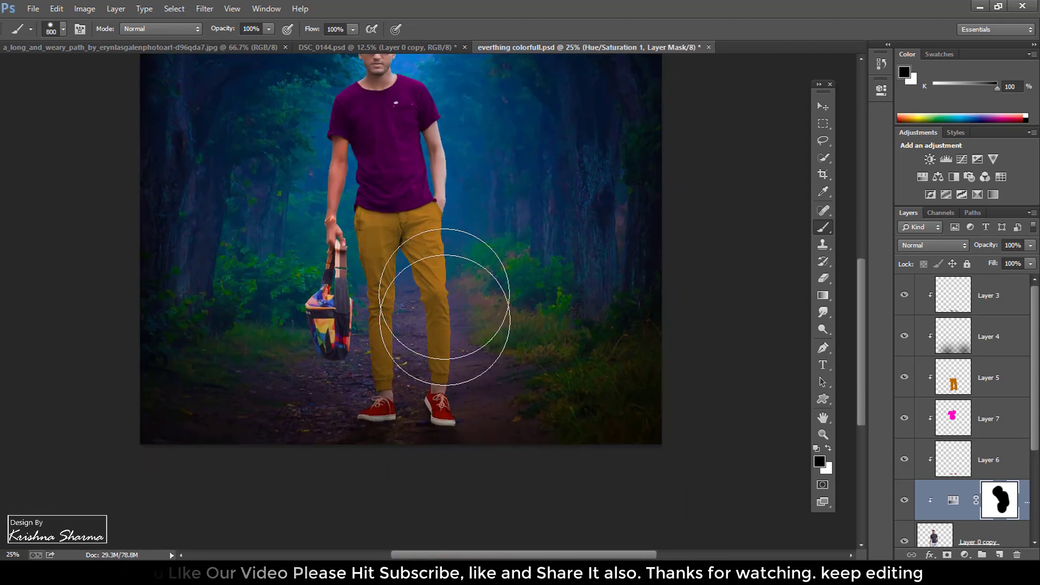
pyautogui.moveTo(433, 299); pyautogui.dragTo(450, 388)
pyautogui.press('[')
pyautogui.press('[')
pyautogui.press('[')
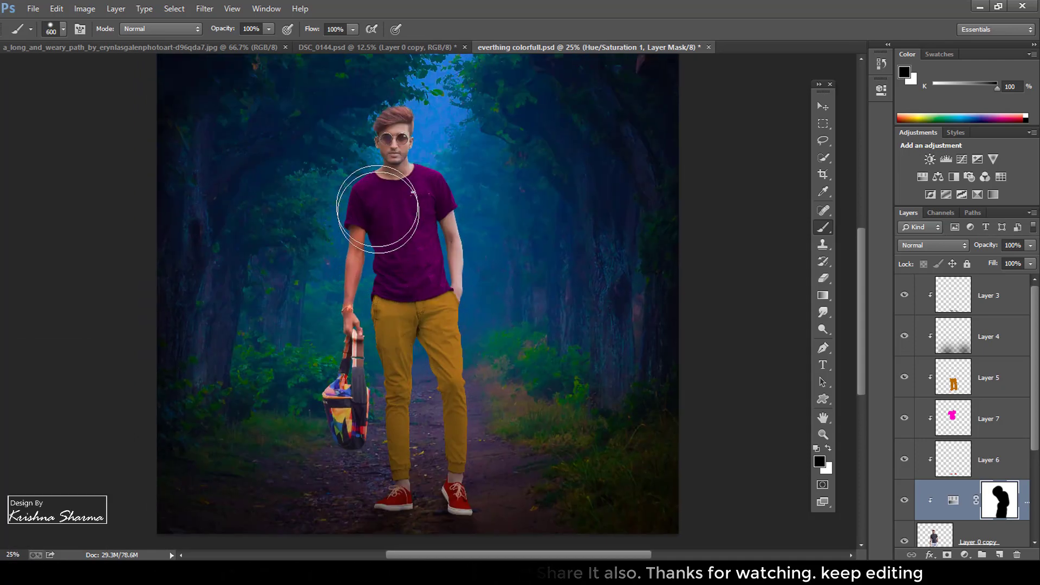
pyautogui.press('[')
pyautogui.press('[')
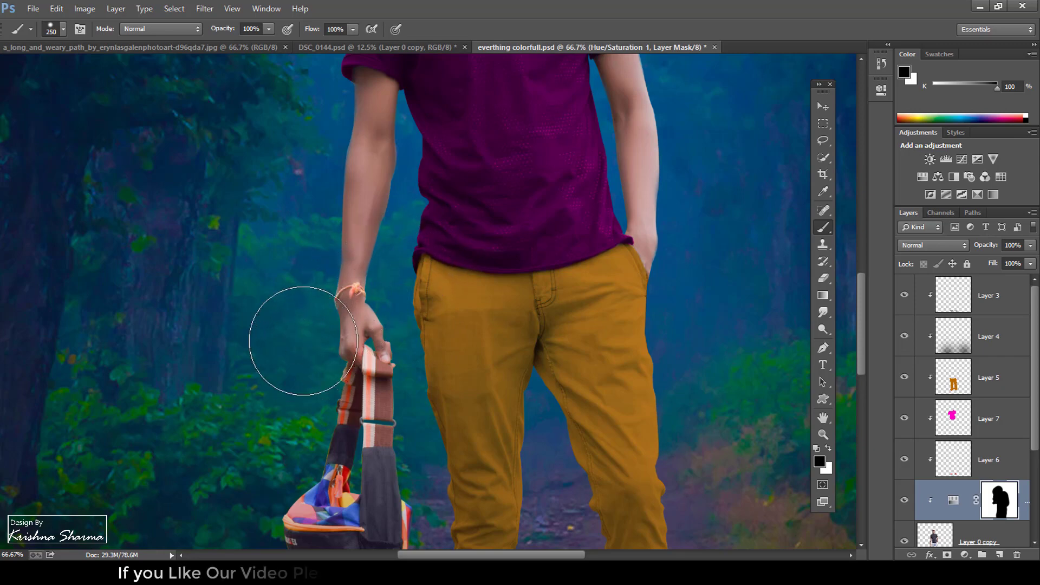
pyautogui.press('[')
pyautogui.press('[')
pyautogui.press('[')
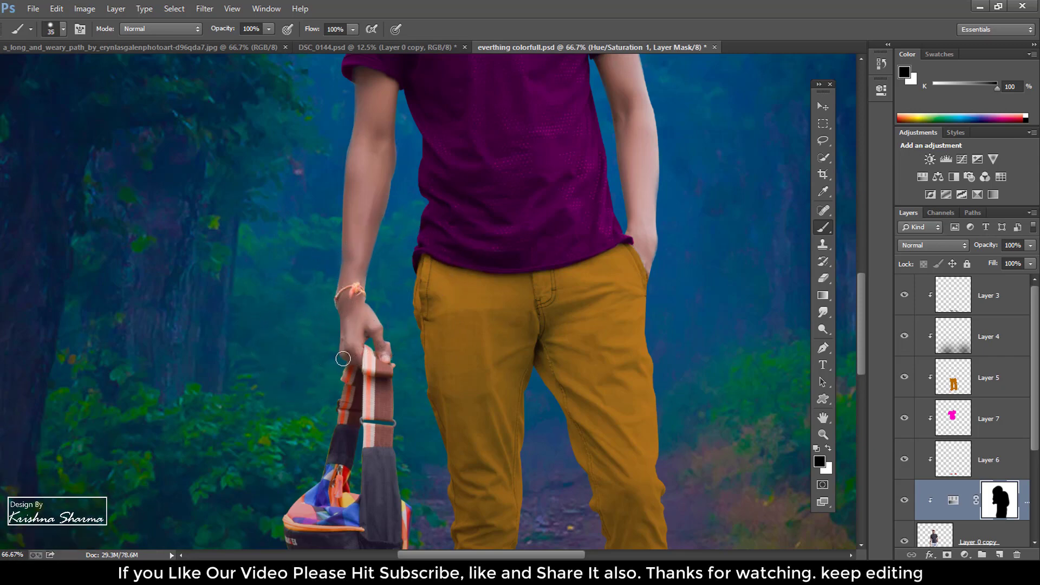
pyautogui.hotkey('ctrl', '0')
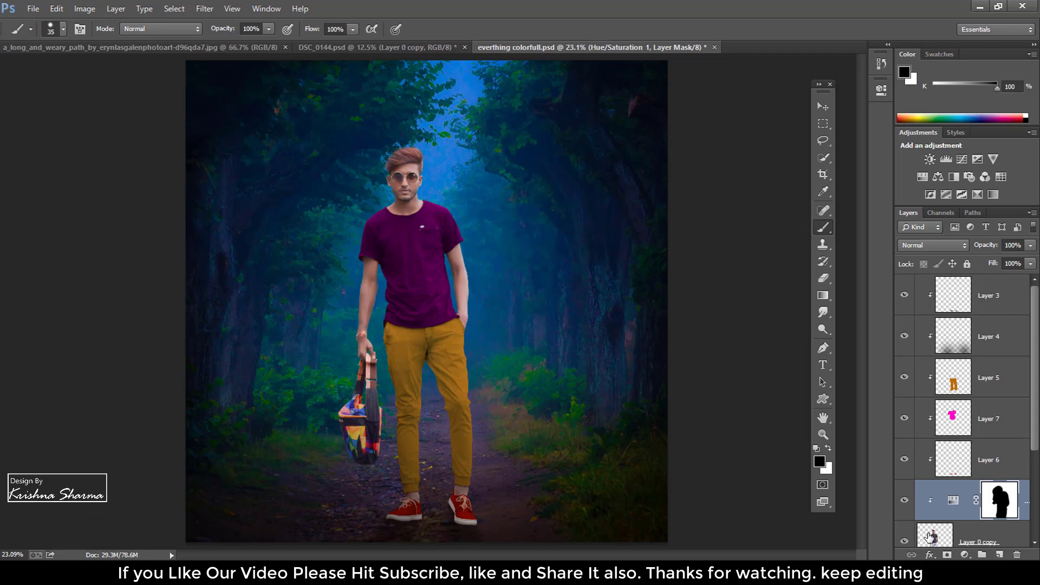
pyautogui.click(928, 536)
# - Apply the Camera Raw Filter to the man, setting exposure +0.60 and blacks -67
pyautogui.click(205, 8)
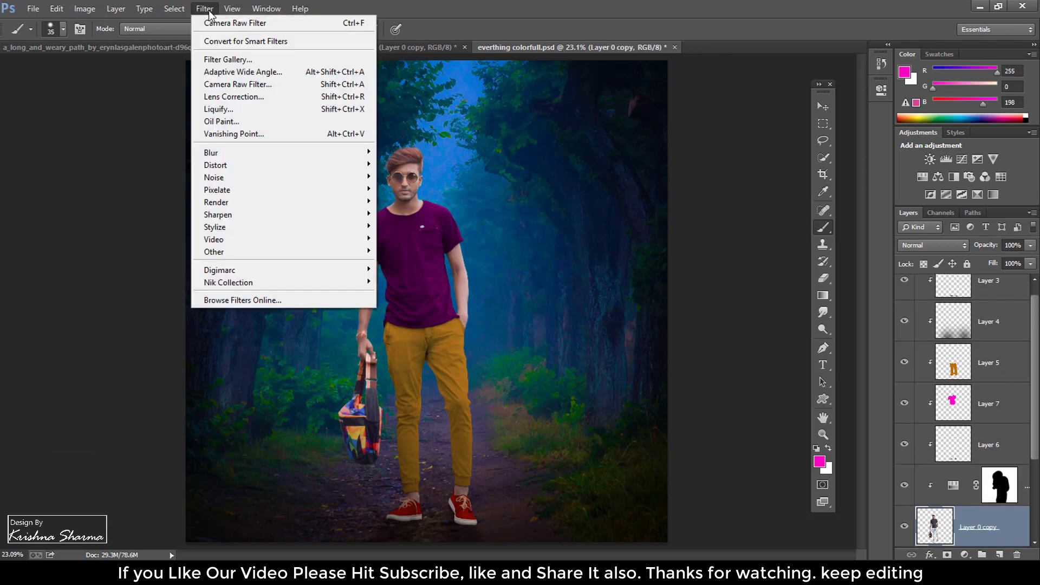
pyautogui.click(239, 93)
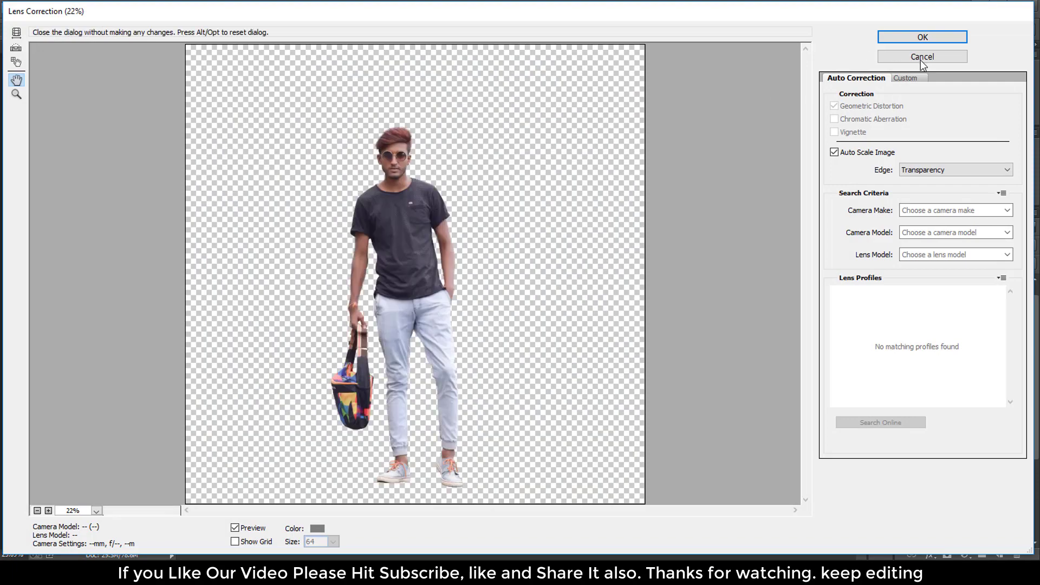
pyautogui.click(921, 58)
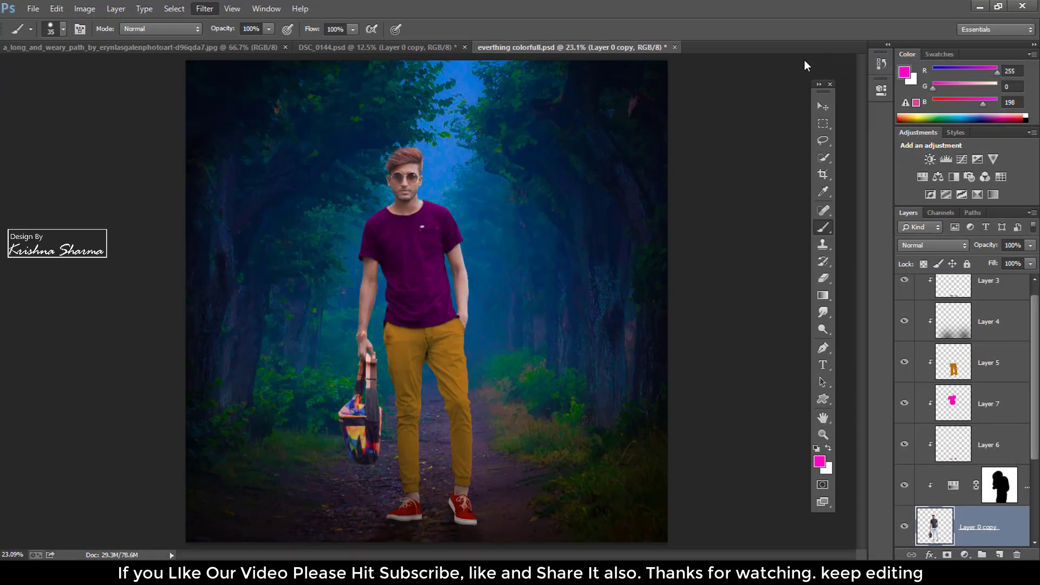
pyautogui.click(204, 9)
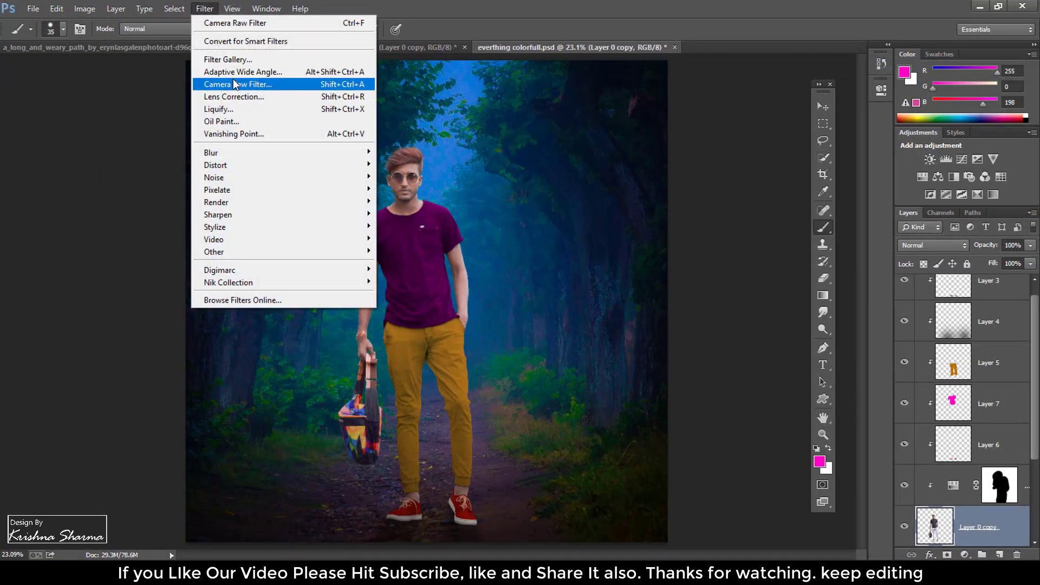
pyautogui.click(236, 85)
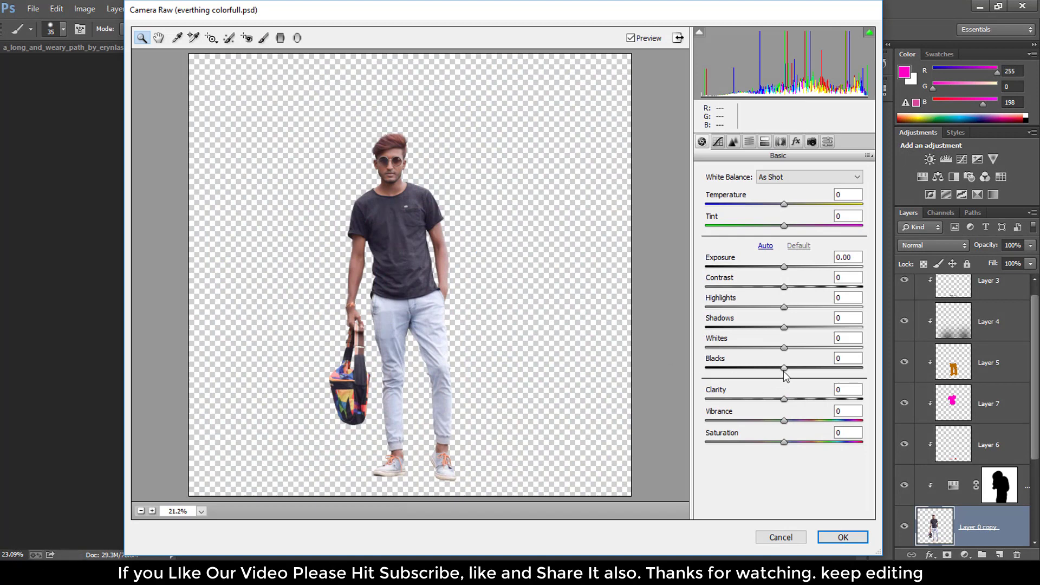
pyautogui.moveTo(784, 266); pyautogui.dragTo(794, 267)
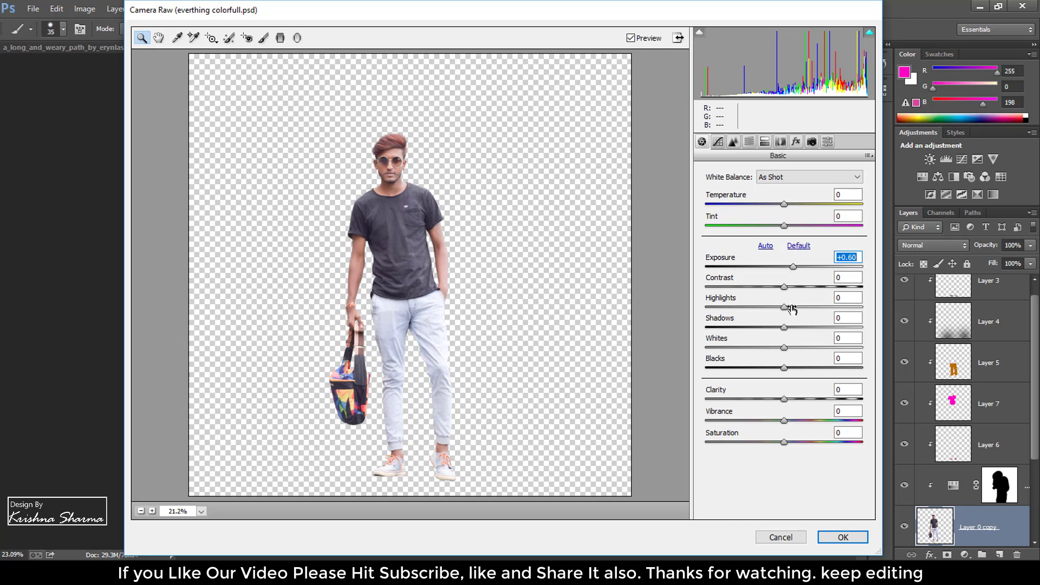
pyautogui.moveTo(784, 368); pyautogui.dragTo(732, 368)
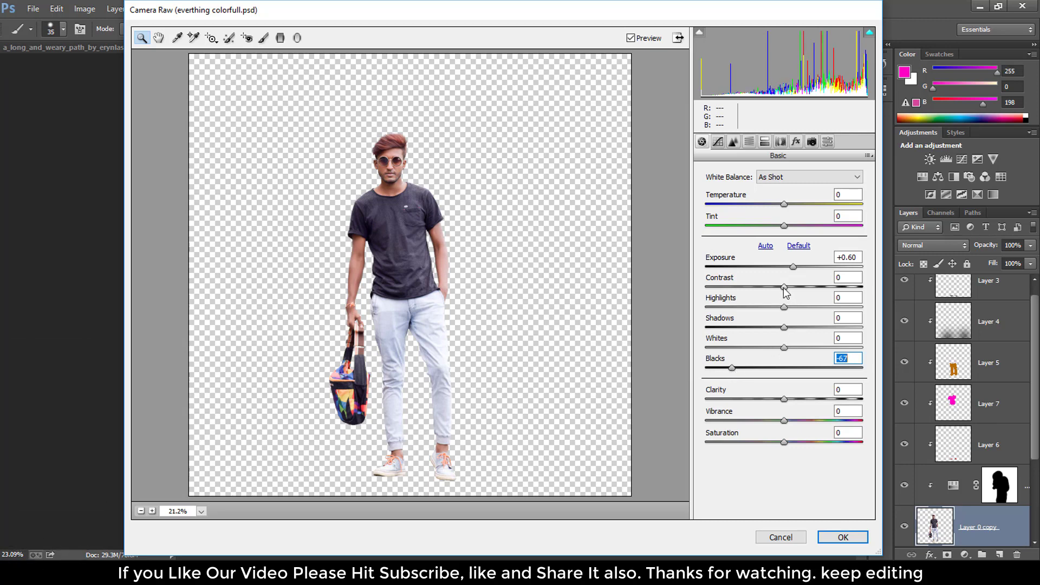
# - Set contrast +19, highlights -8, clarity +18, adjust vibrance and white balance, and apply
pyautogui.moveTo(784, 287); pyautogui.dragTo(800, 287)
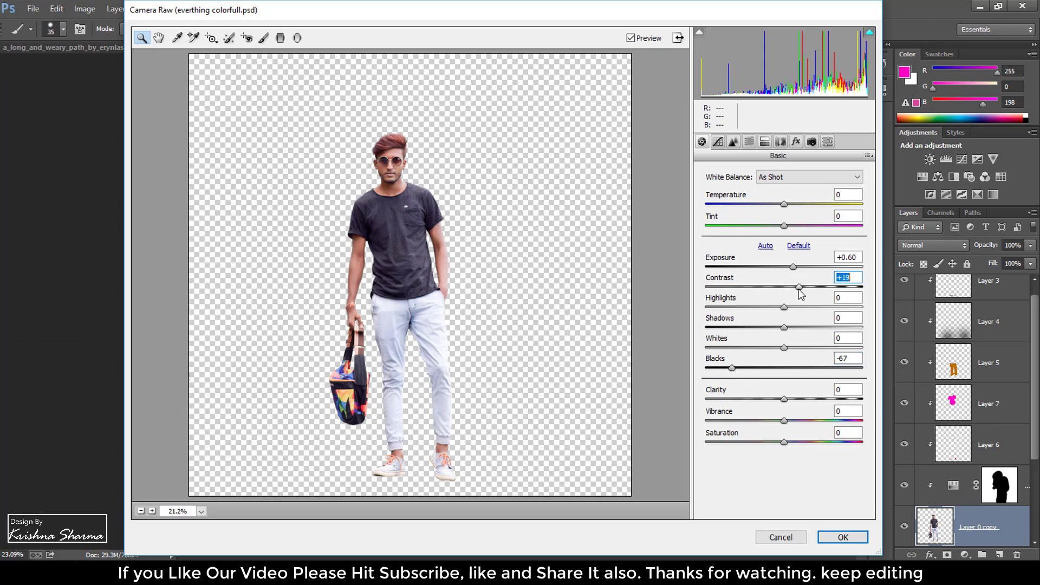
pyautogui.click(784, 308)
pyautogui.moveTo(771, 307); pyautogui.dragTo(790, 307)
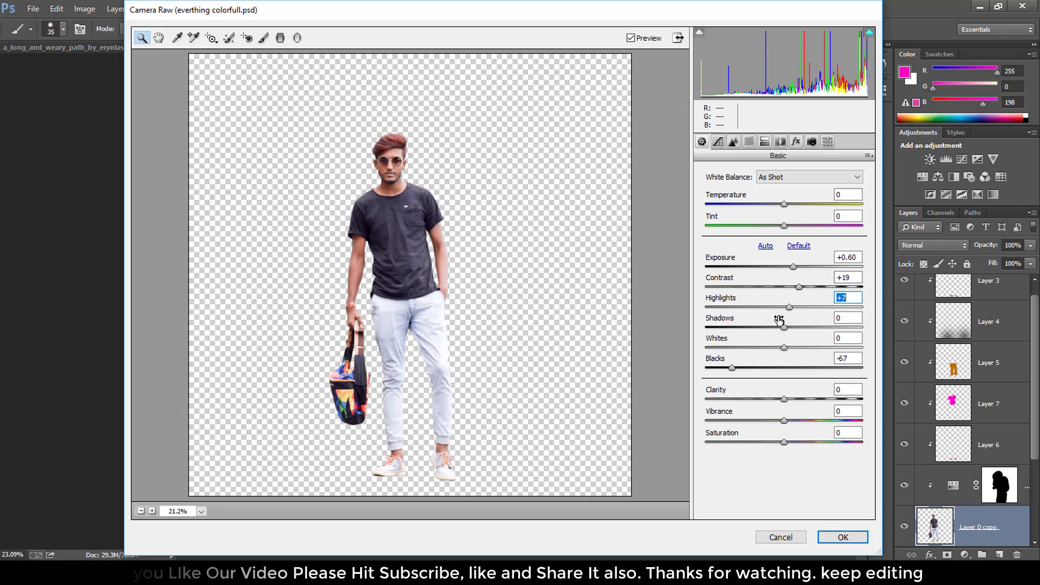
pyautogui.moveTo(789, 308)
pyautogui.mouseDown()
pyautogui.moveTo(751, 327)
pyautogui.moveTo(792, 327)
pyautogui.moveTo(774, 338)
pyautogui.moveTo(791, 339)
pyautogui.mouseUp()
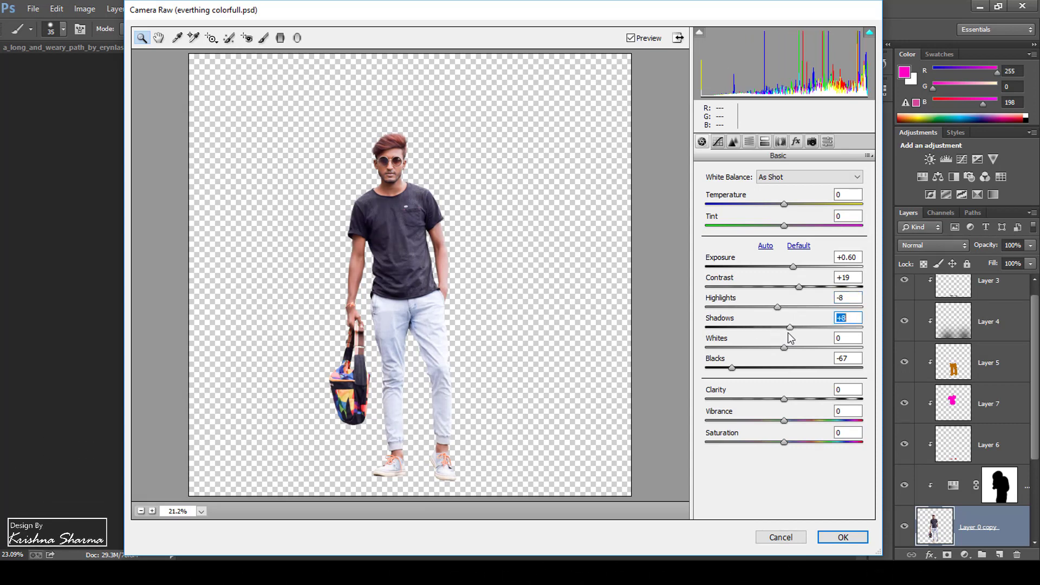
pyautogui.moveTo(776, 399); pyautogui.dragTo(798, 399)
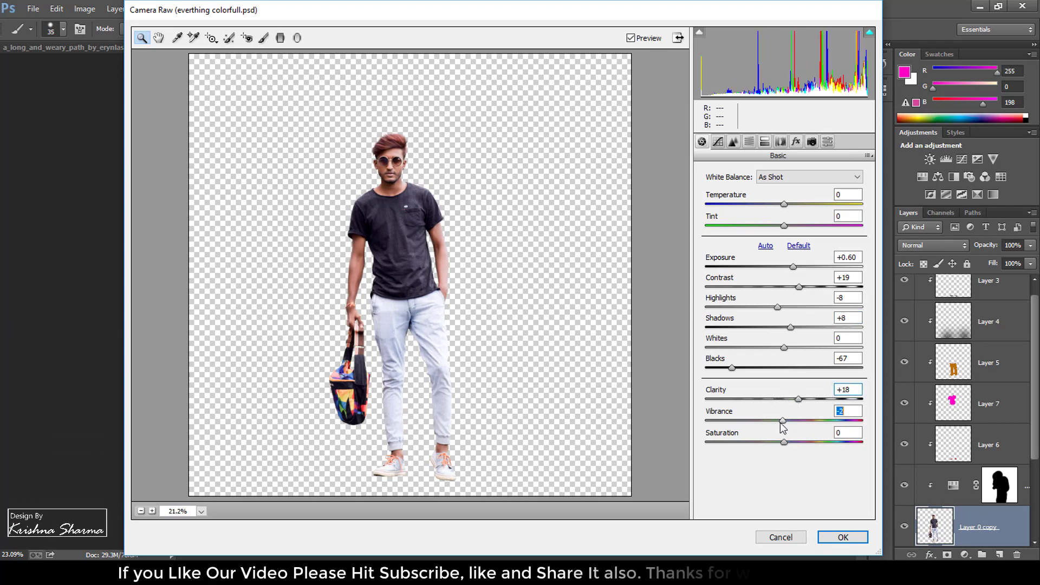
pyautogui.moveTo(784, 421); pyautogui.dragTo(791, 421)
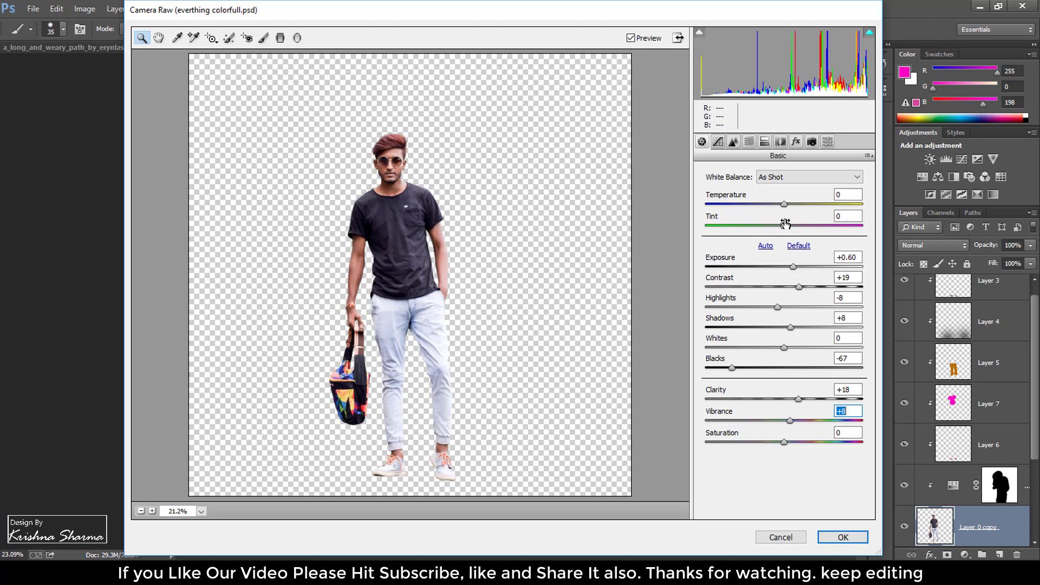
pyautogui.moveTo(785, 224); pyautogui.dragTo(777, 204)
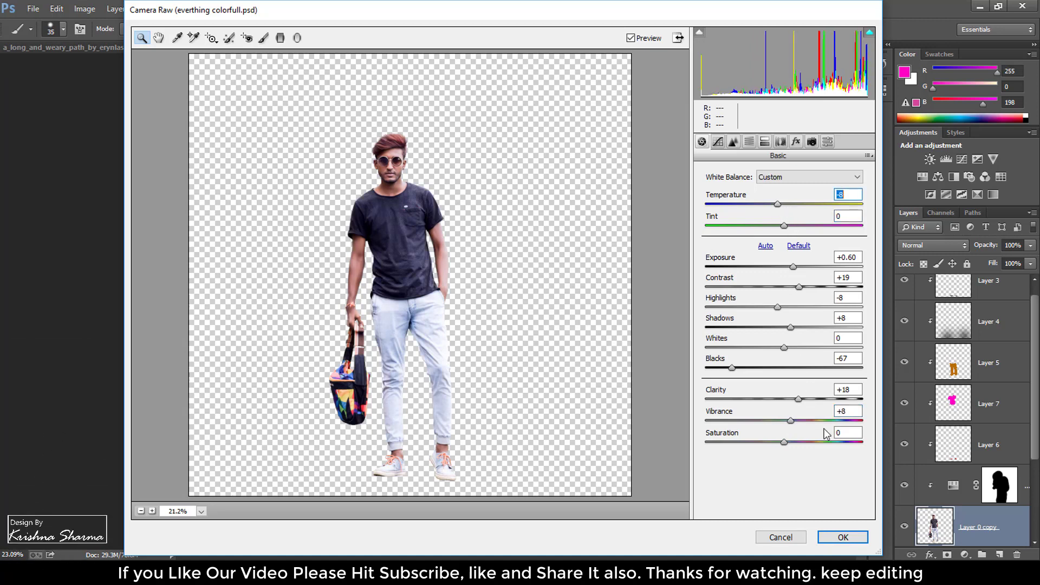
pyautogui.click(843, 538)
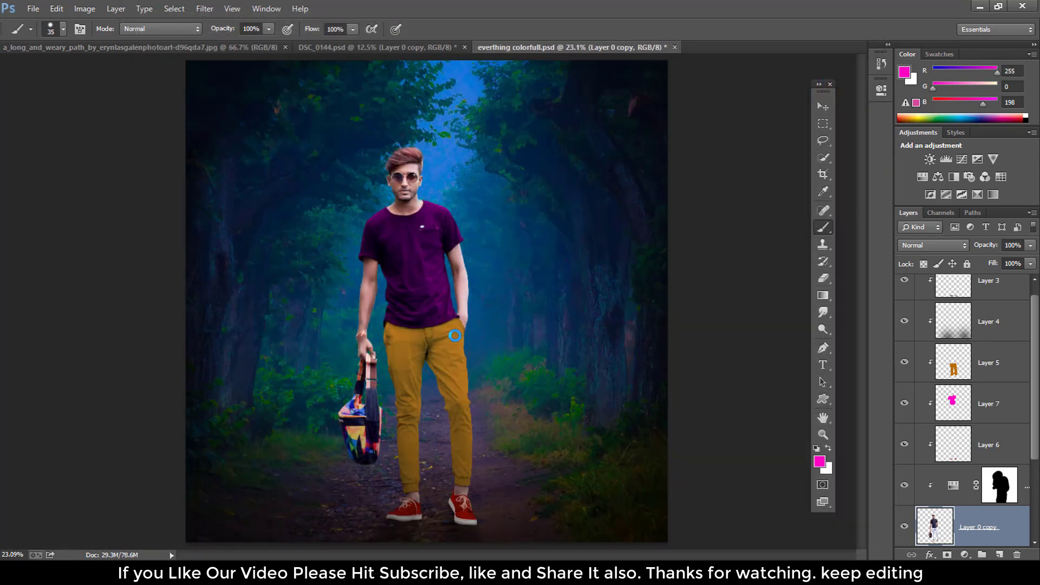
# - Inspect the retoned man up close, then lower Layer 2's opacity to 52%
pyautogui.hotkey('ctrl', '-')
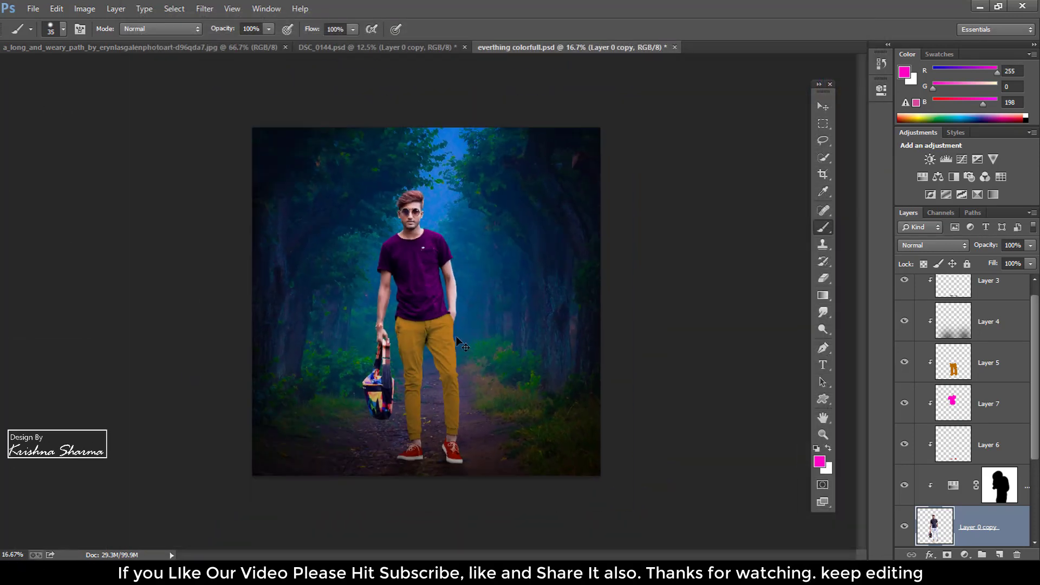
pyautogui.hotkey('ctrl', '+')
pyautogui.hotkey('ctrl', '+')
pyautogui.hotkey('ctrl', '+')
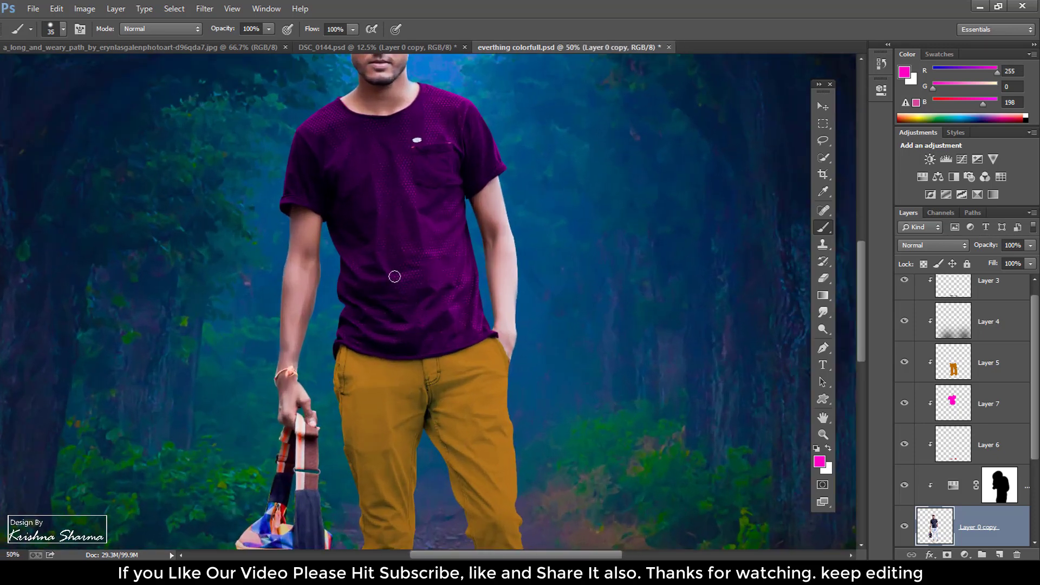
pyautogui.moveTo(395, 276); pyautogui.dragTo(416, 361)
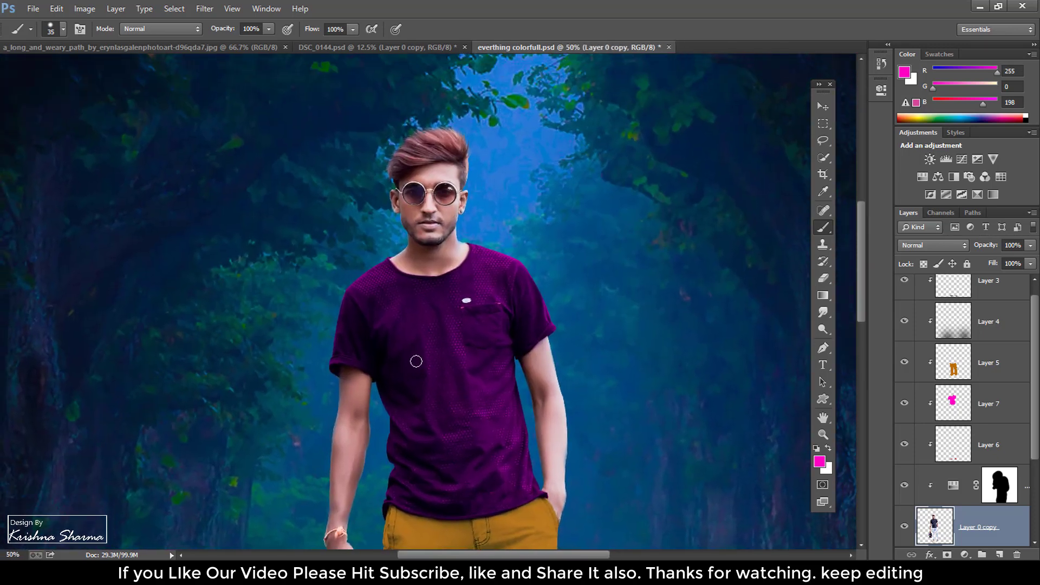
pyautogui.hotkey('ctrl', '-')
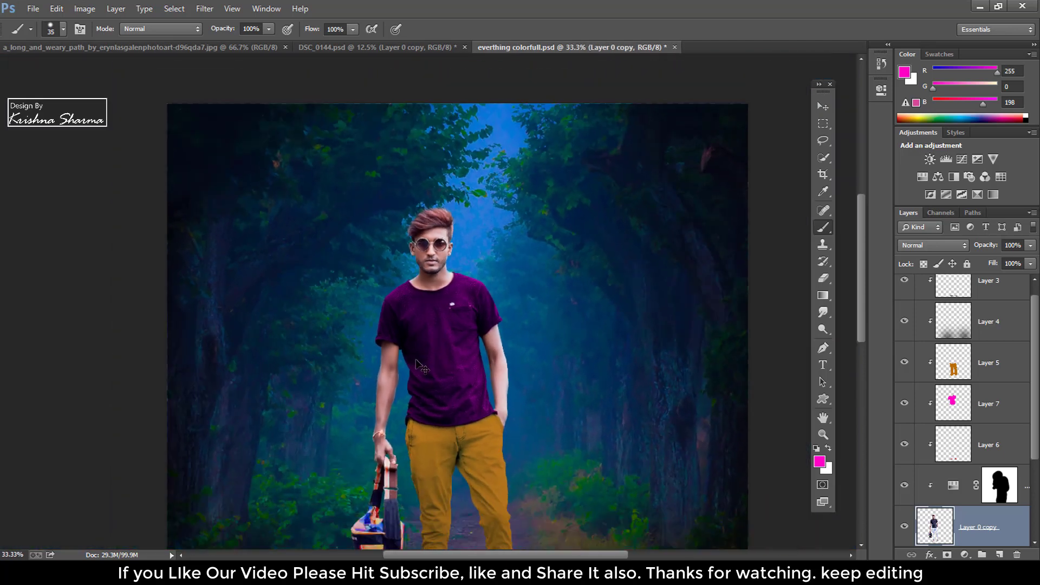
pyautogui.hotkey('ctrl', '-')
pyautogui.hotkey('ctrl', '-')
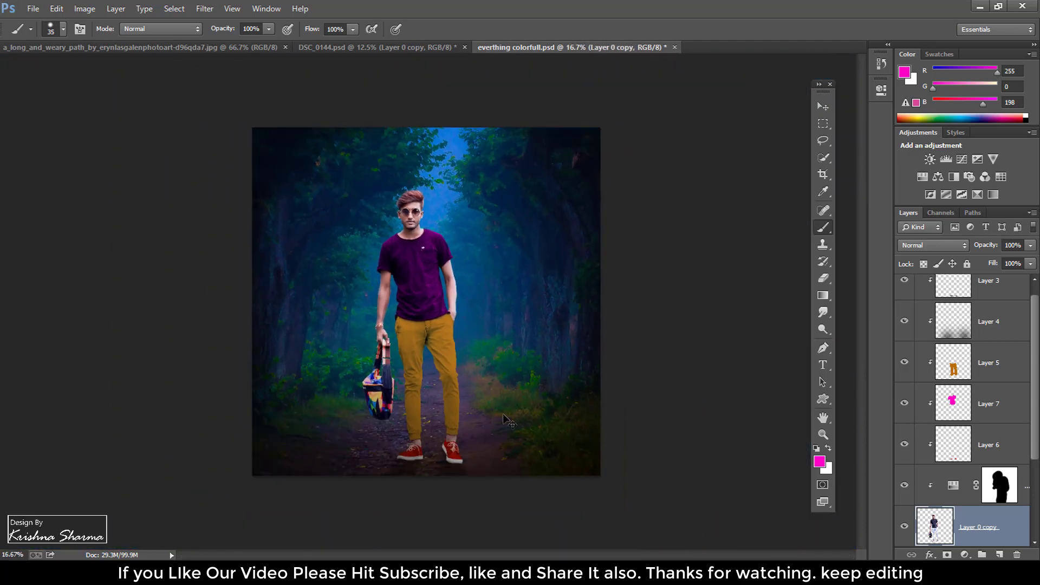
pyautogui.hotkey('ctrl', '+')
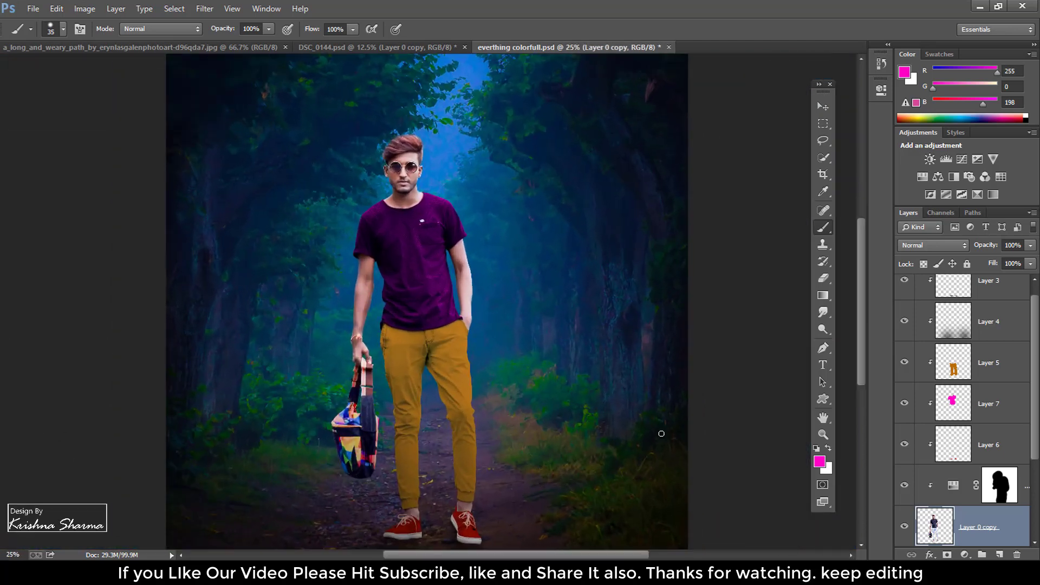
pyautogui.scroll(-5, 1035, 412)
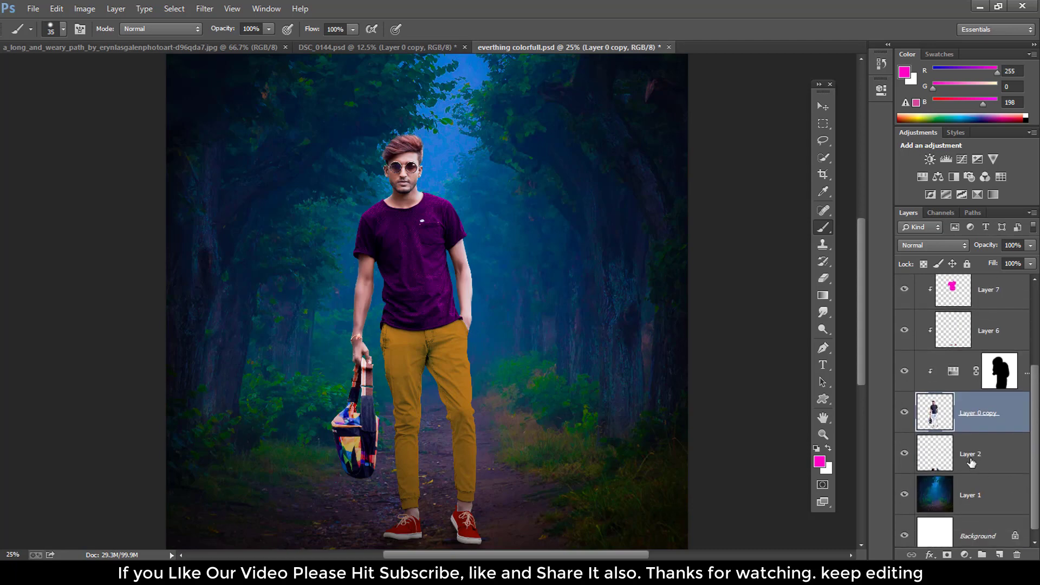
pyautogui.click(975, 454)
pyautogui.moveTo(1031, 244); pyautogui.dragTo(1030, 257)
pyautogui.click(1031, 246)
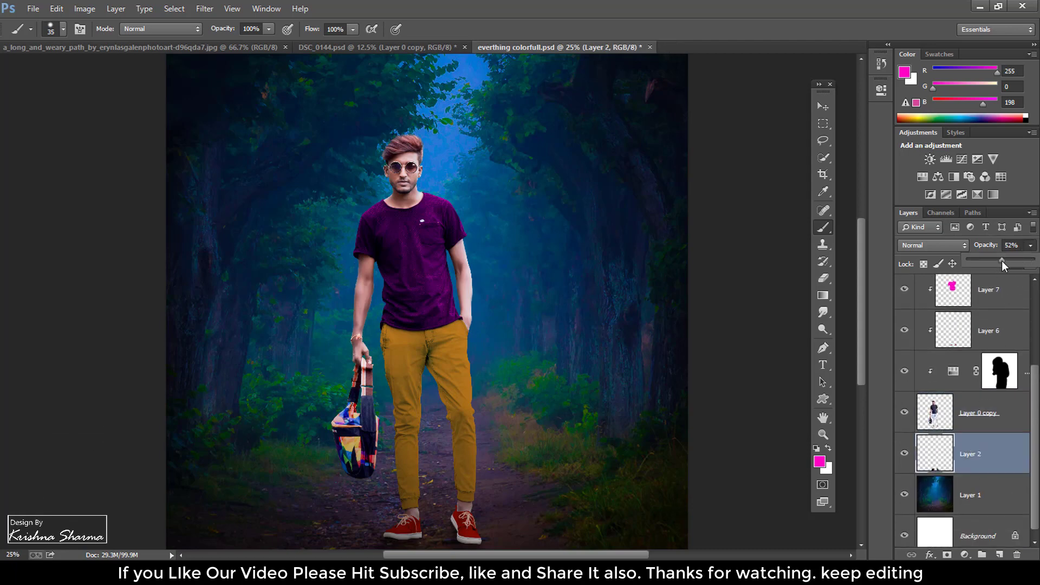
pyautogui.hotkey('ctrl', '-')
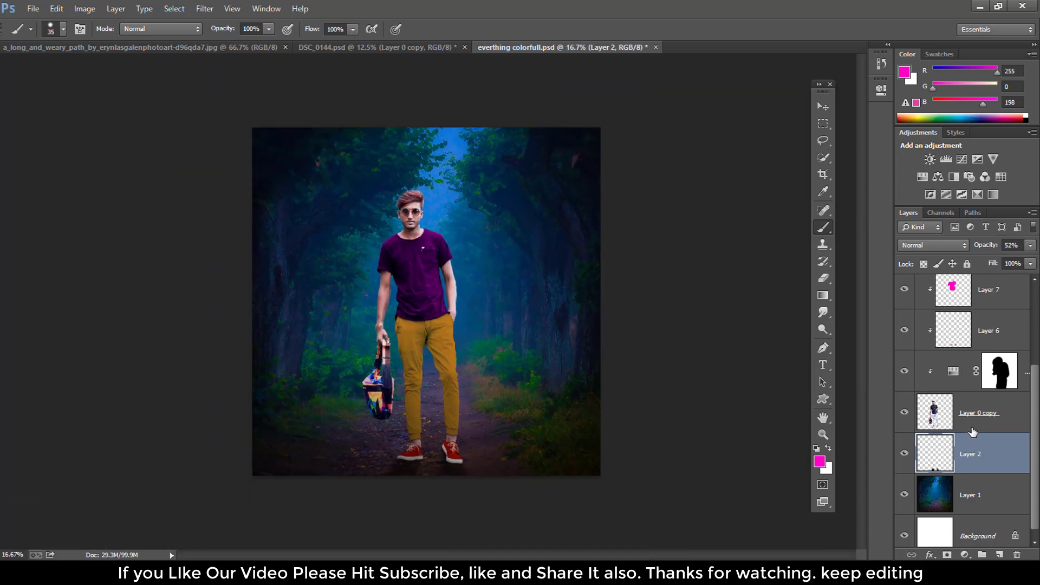
# - Paint a soft black shoe shadow on a new clipped layer with a 400 px, 23% brush
pyautogui.click(975, 413)
pyautogui.click(999, 554)
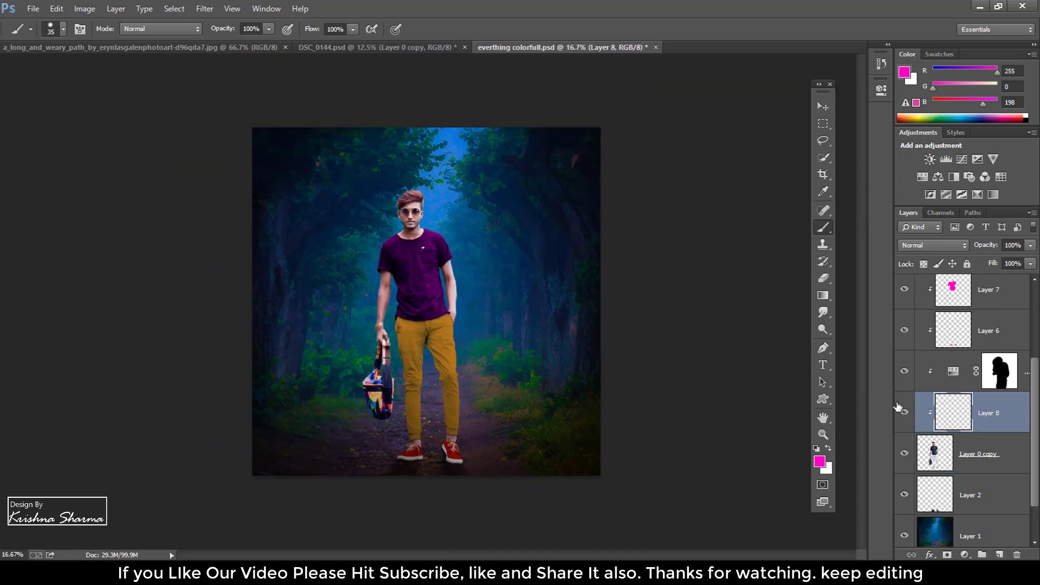
pyautogui.click(817, 449)
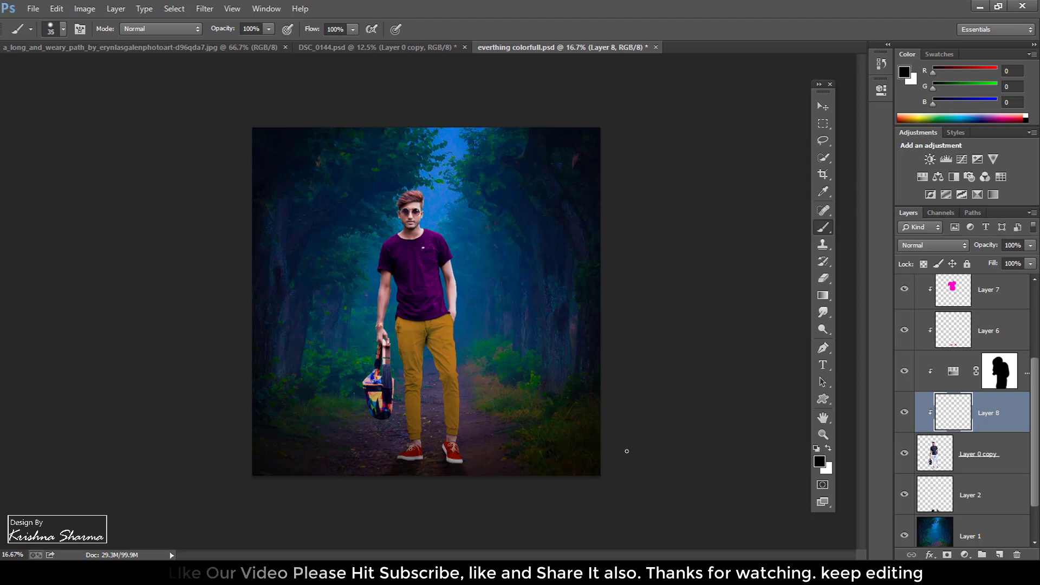
pyautogui.click(269, 29)
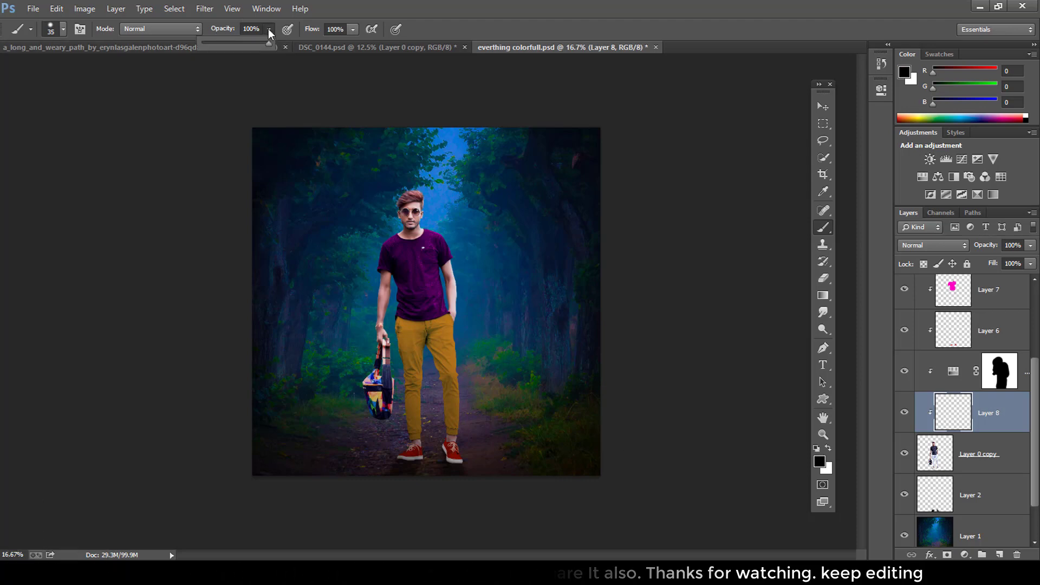
pyautogui.moveTo(227, 47); pyautogui.dragTo(218, 48)
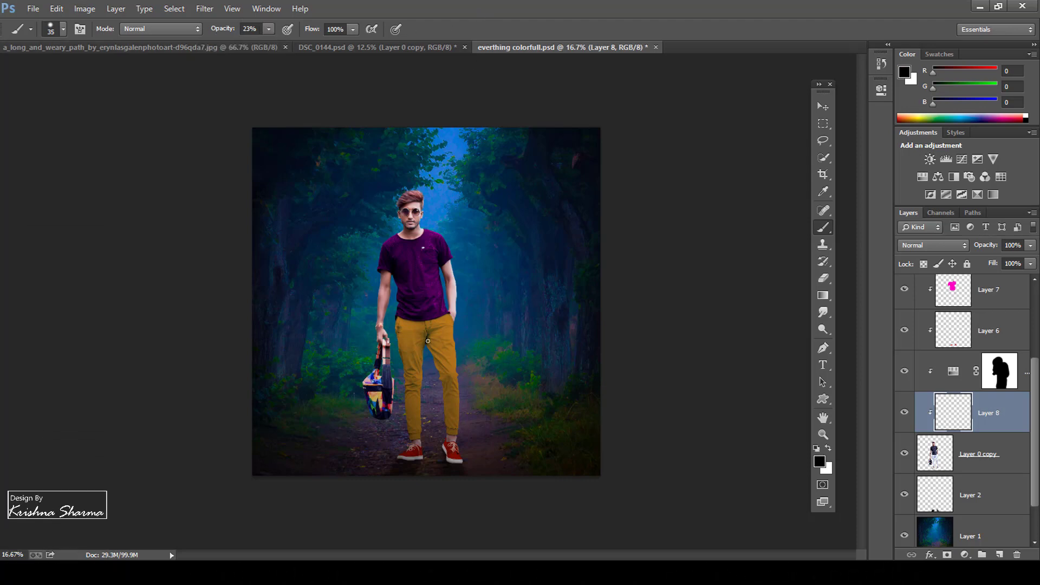
pyautogui.scroll(1, 437, 411)
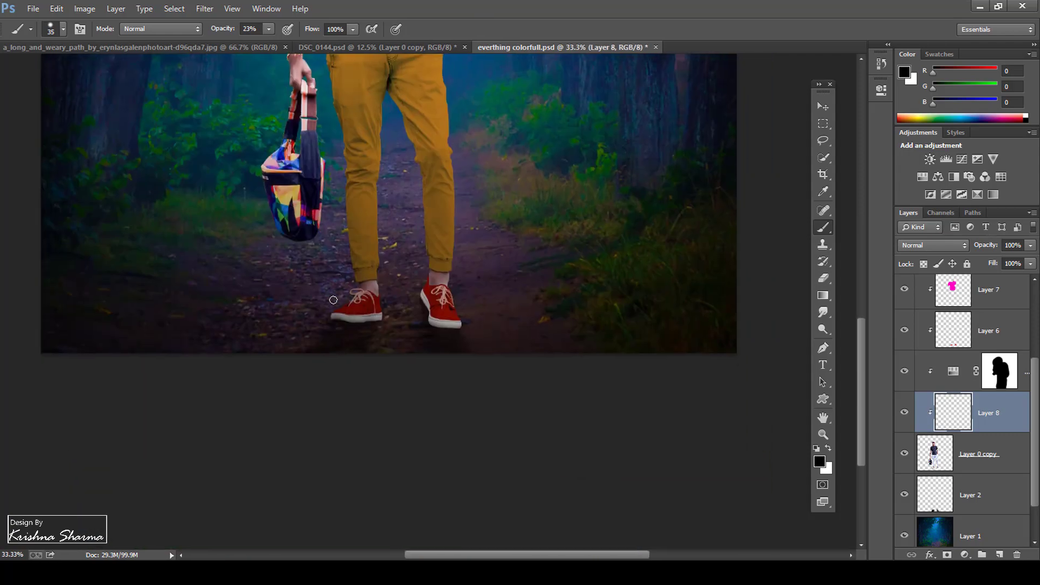
pyautogui.press(']')
pyautogui.press(']')
pyautogui.press(']')
pyautogui.press(']')
pyautogui.press(']')
pyautogui.press(']')
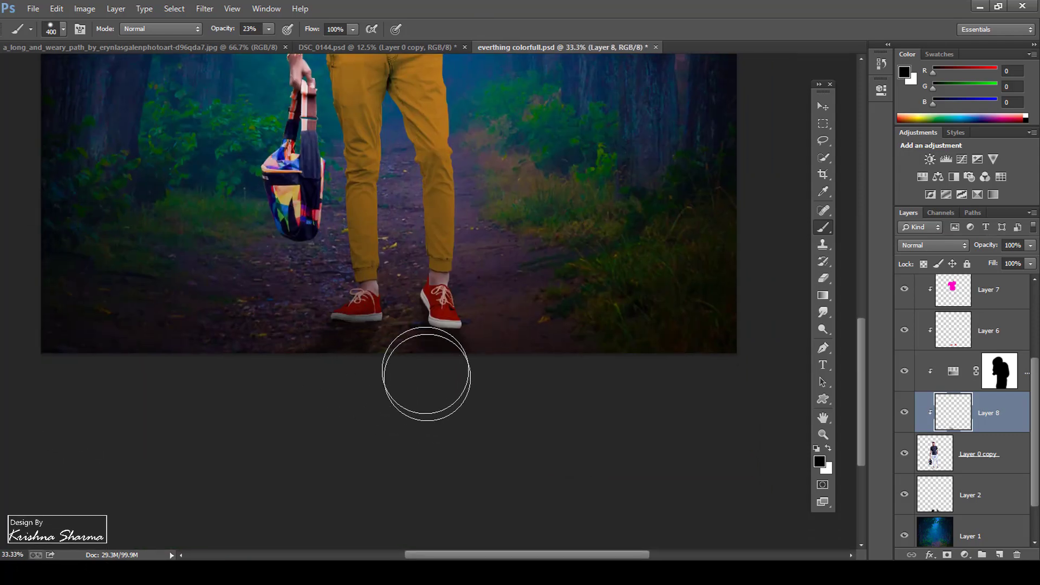
pyautogui.moveTo(425, 378); pyautogui.dragTo(425, 365)
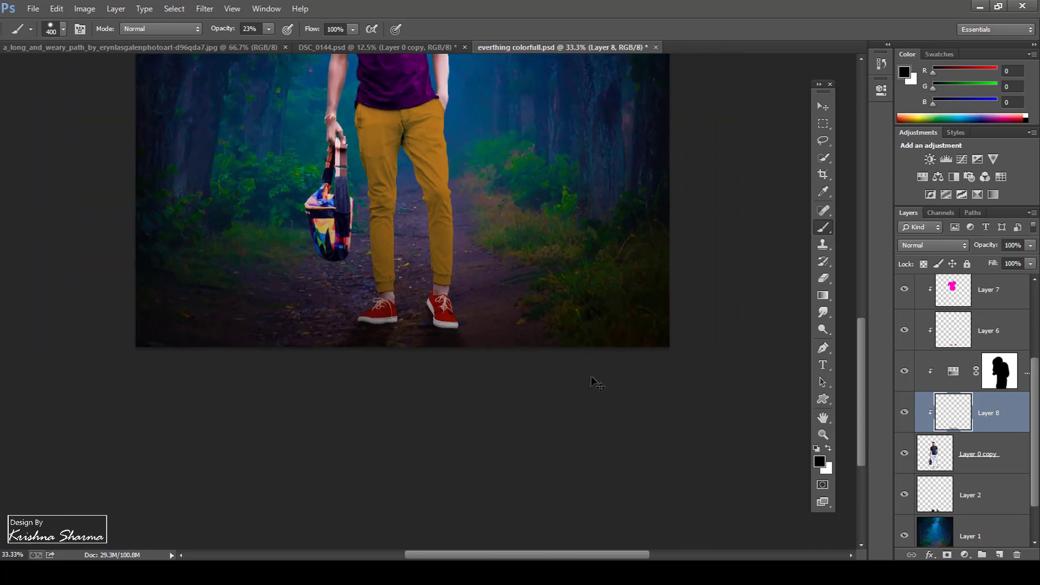
pyautogui.scroll(-2, 593, 379)
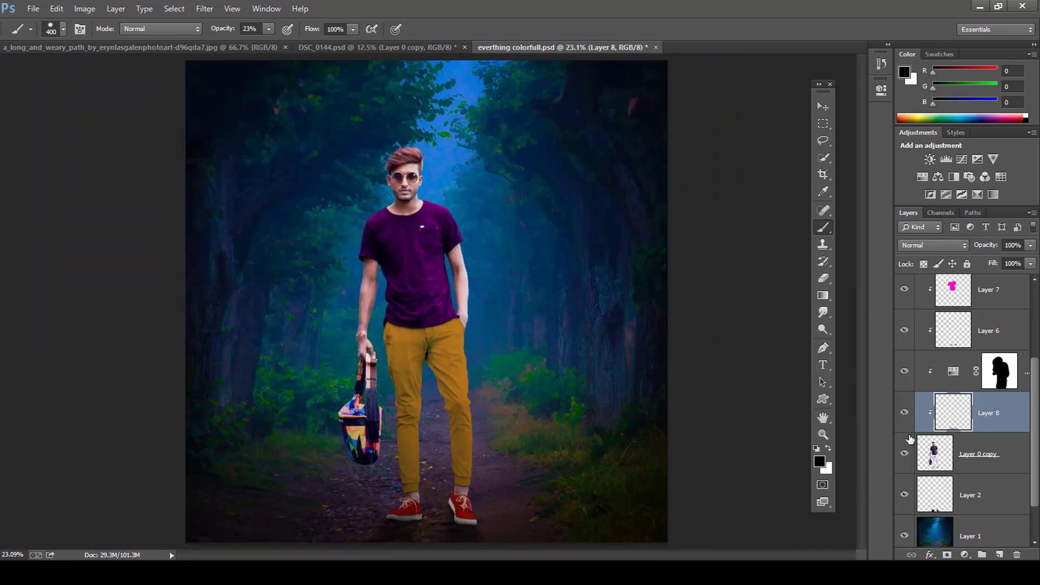
pyautogui.hotkey('ctrl', '-')
pyautogui.hotkey('ctrl', '+')
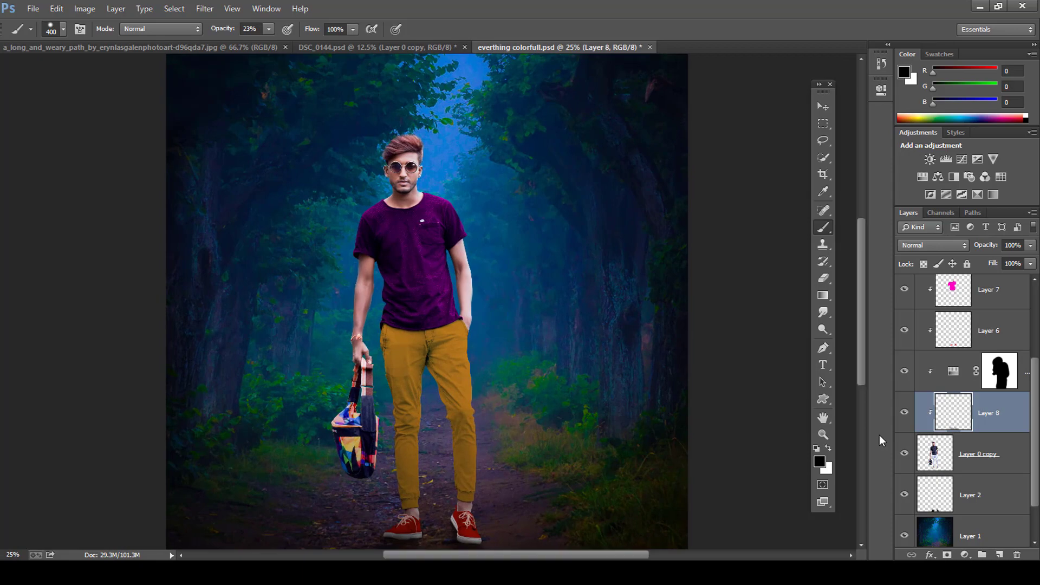